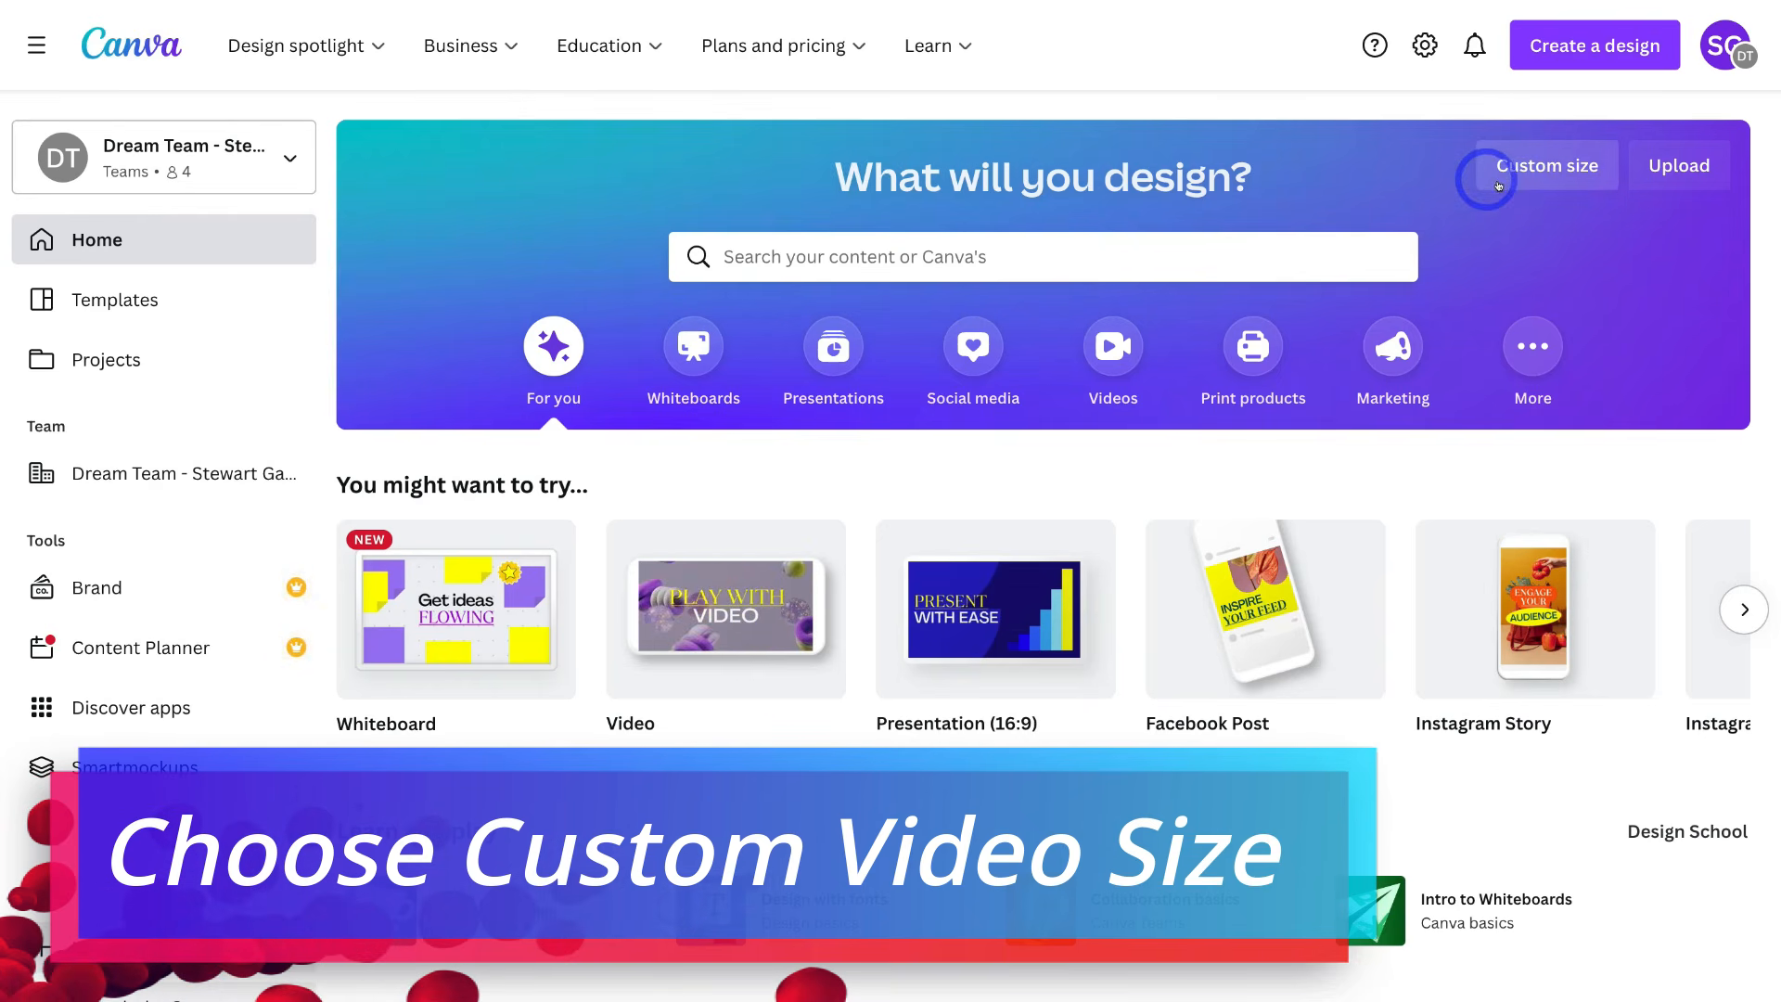
- Check the custom size options for a new design and search the templates for "video ads"
left_click(1548, 170)
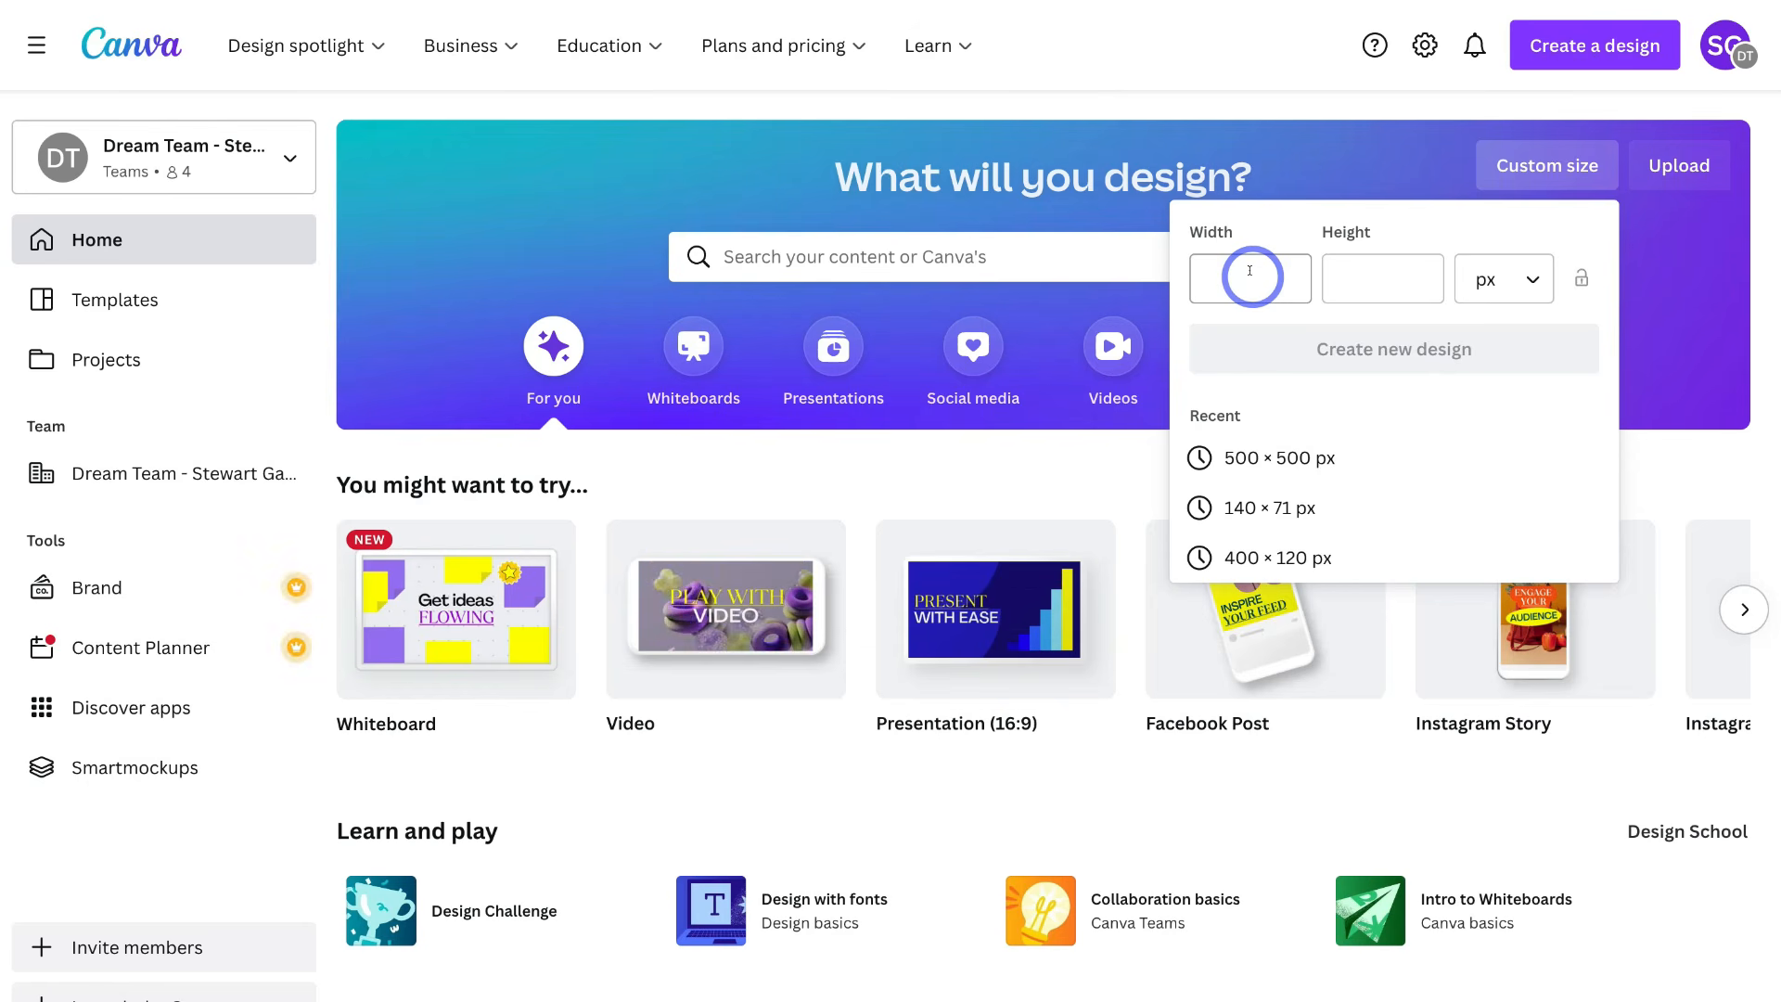
left_click(747, 252)
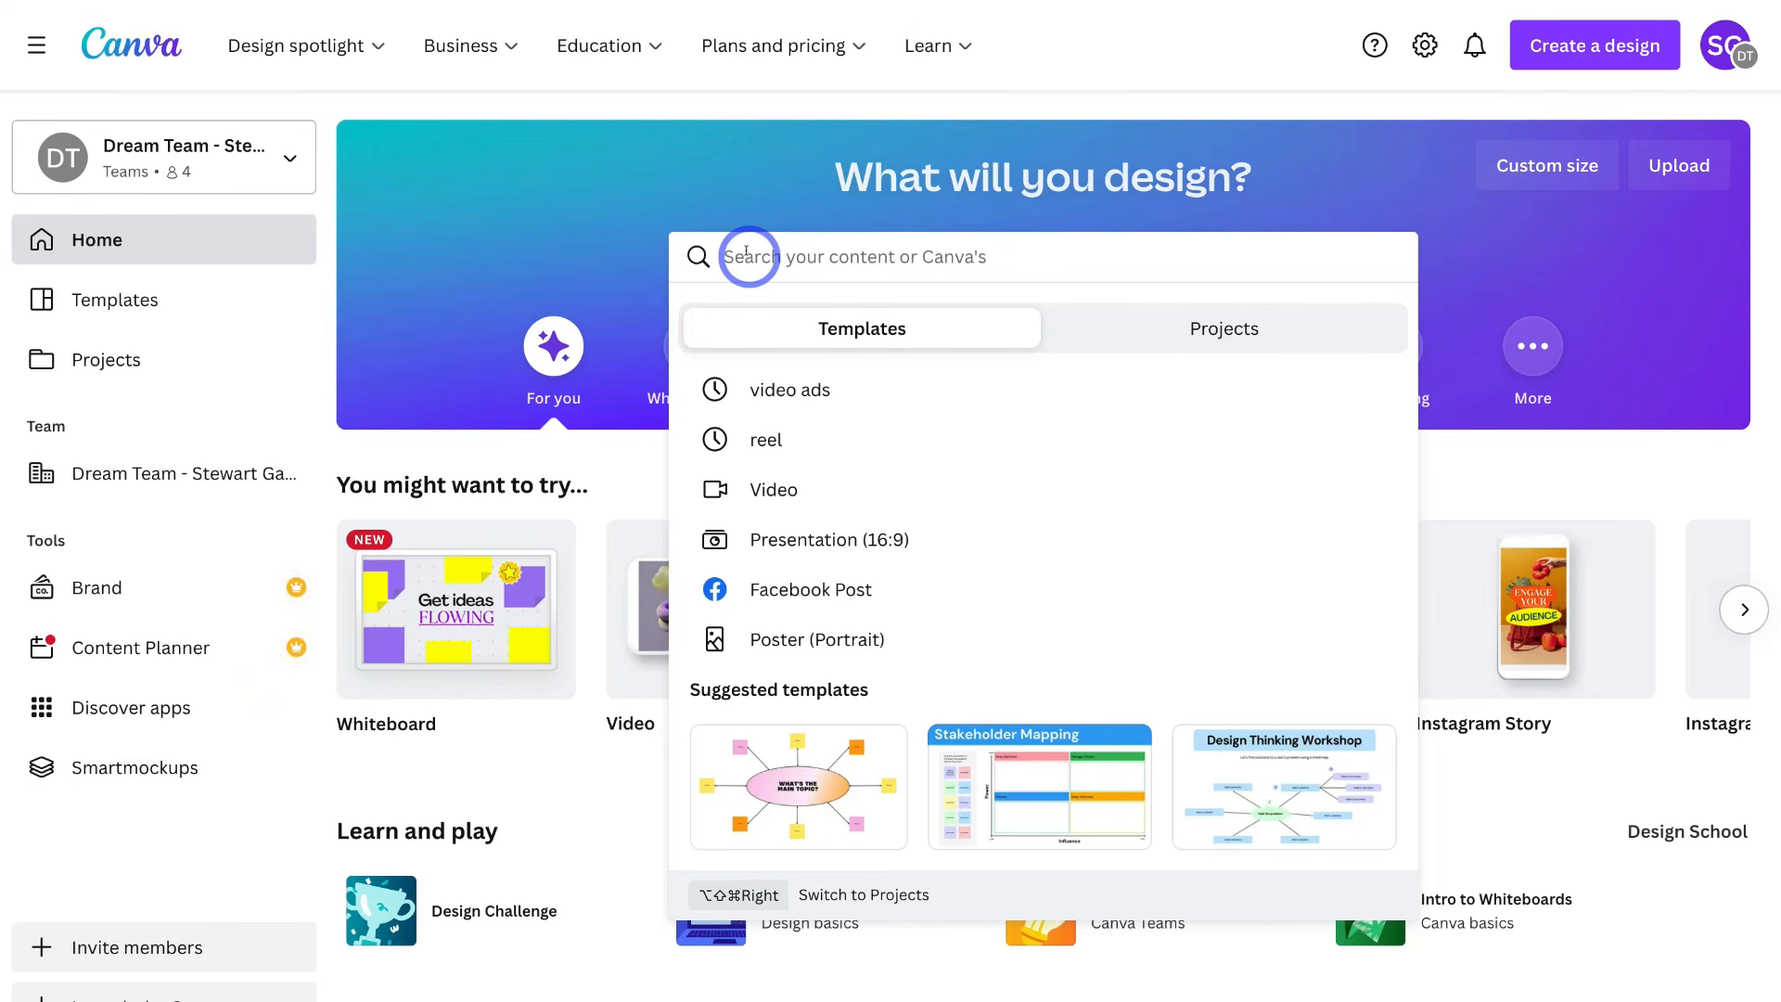
type("video ads")
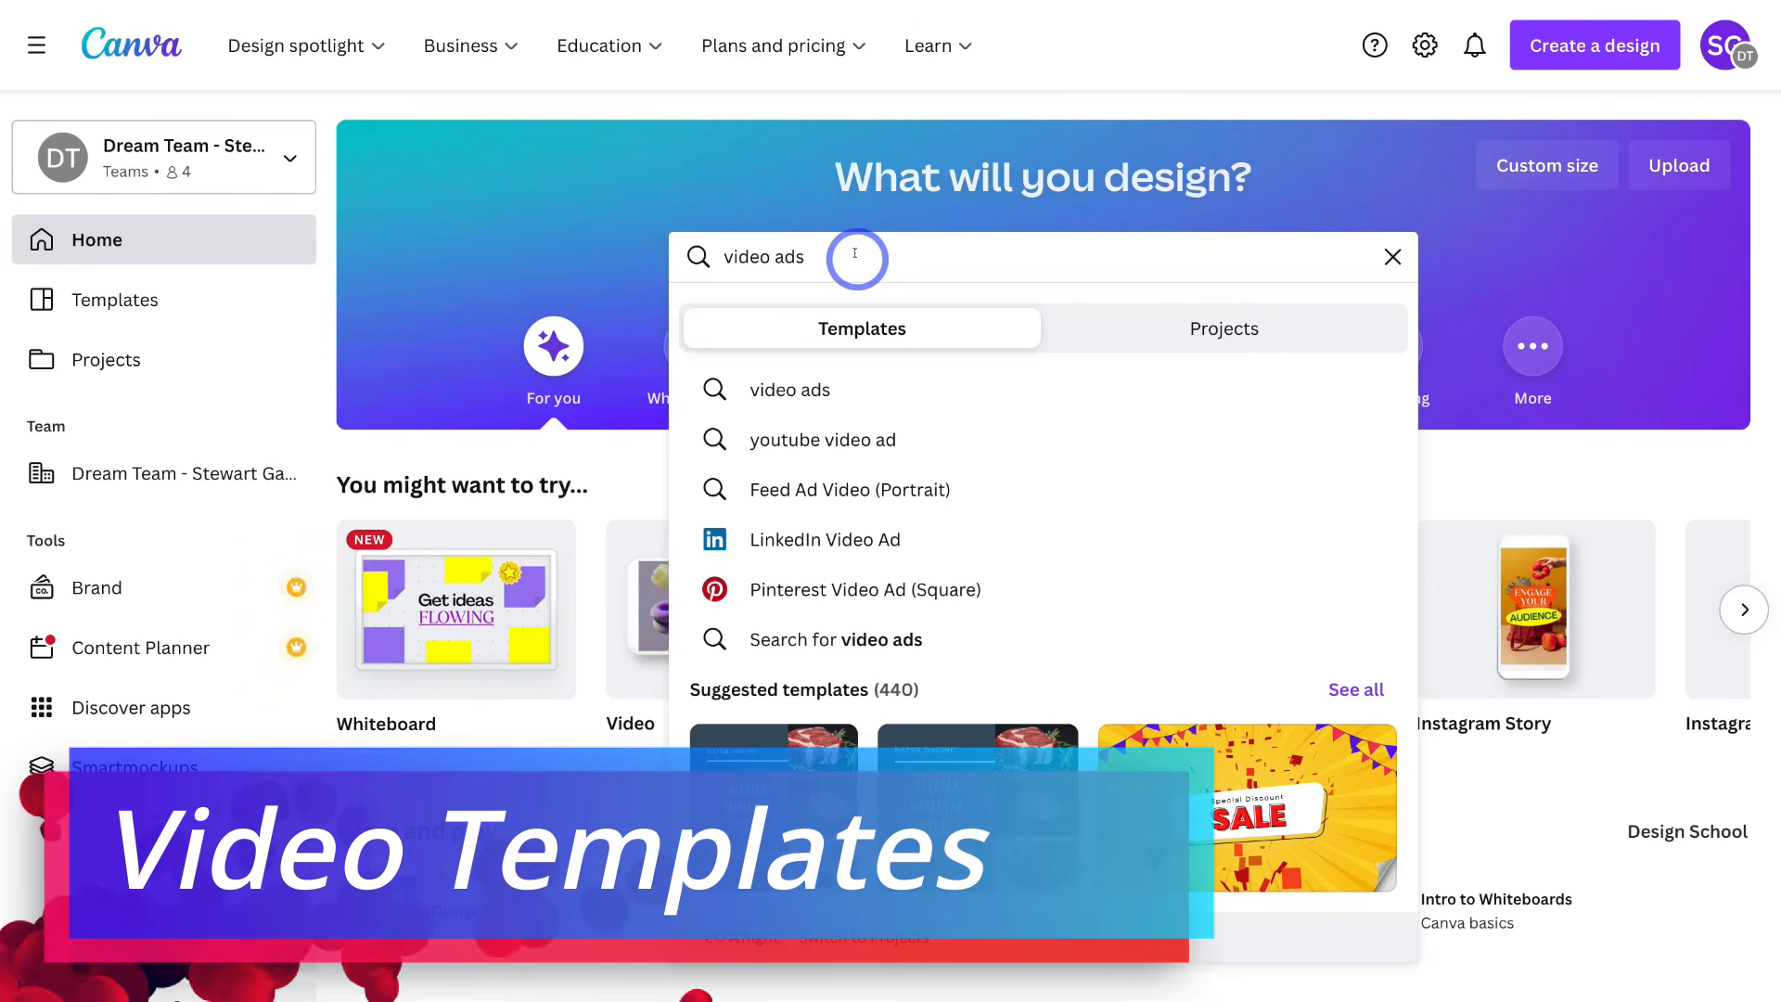
key("Return")
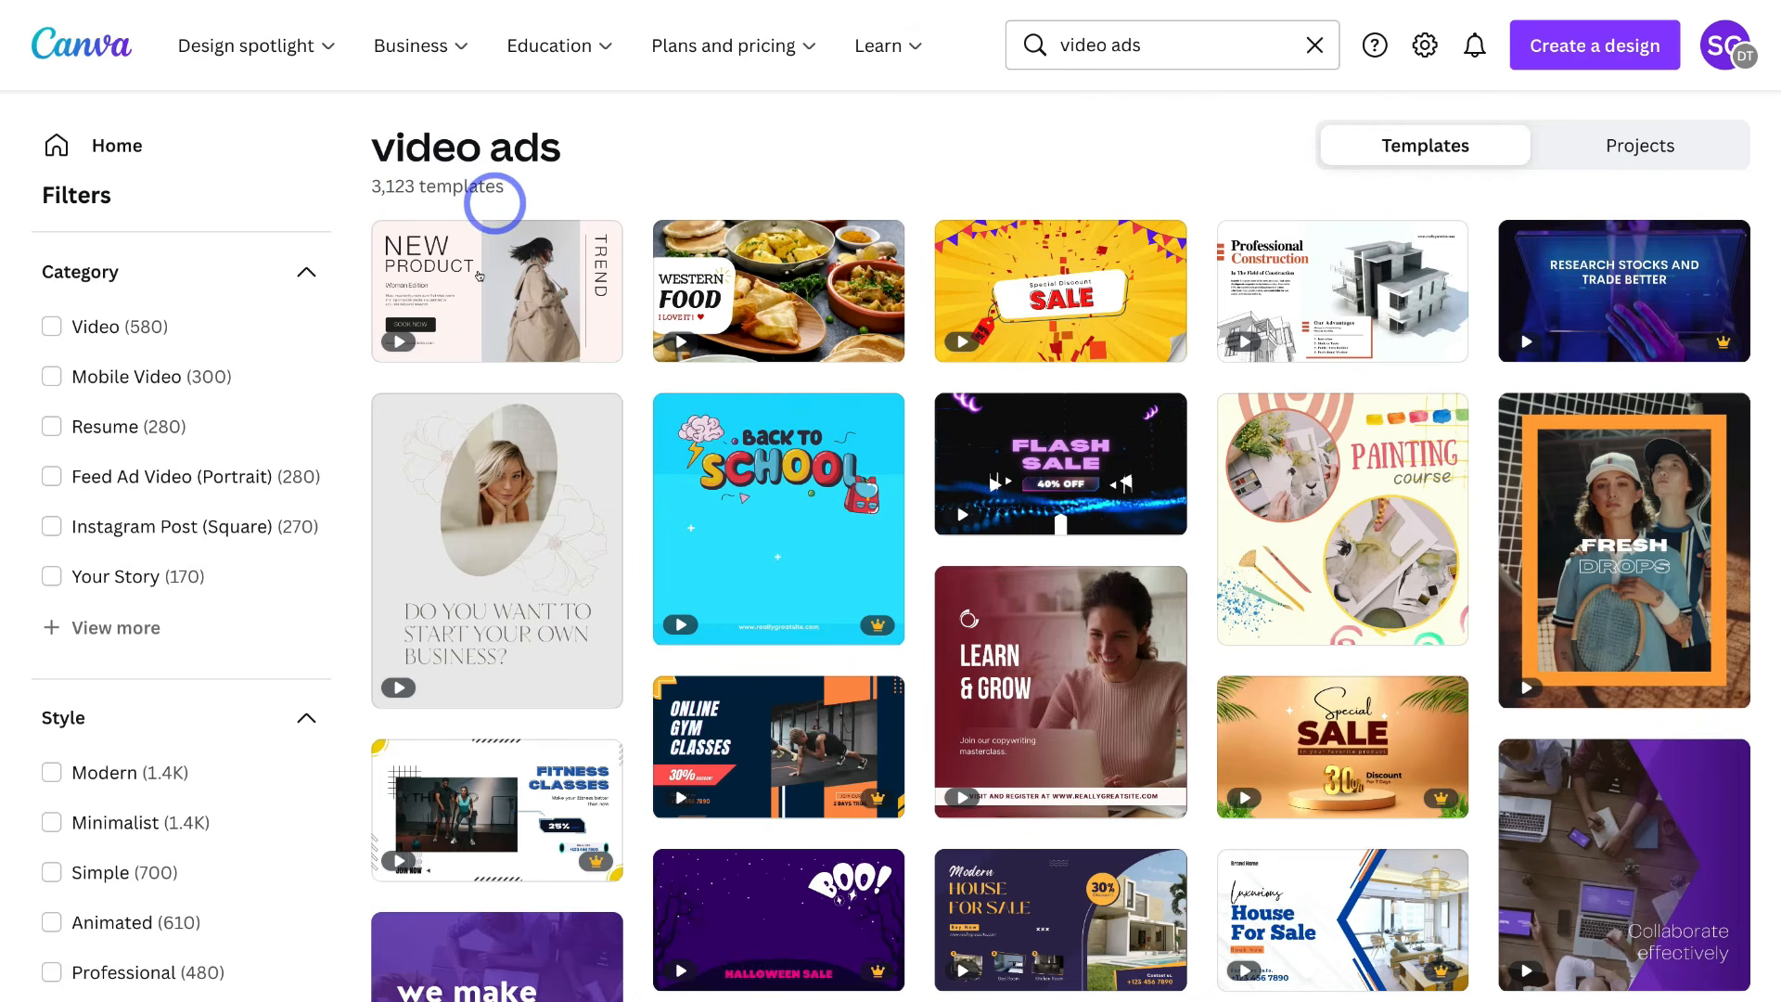
- Examine the video ad template results and the available category, style, theme and color filters
scroll(768, 417, "down", 1)
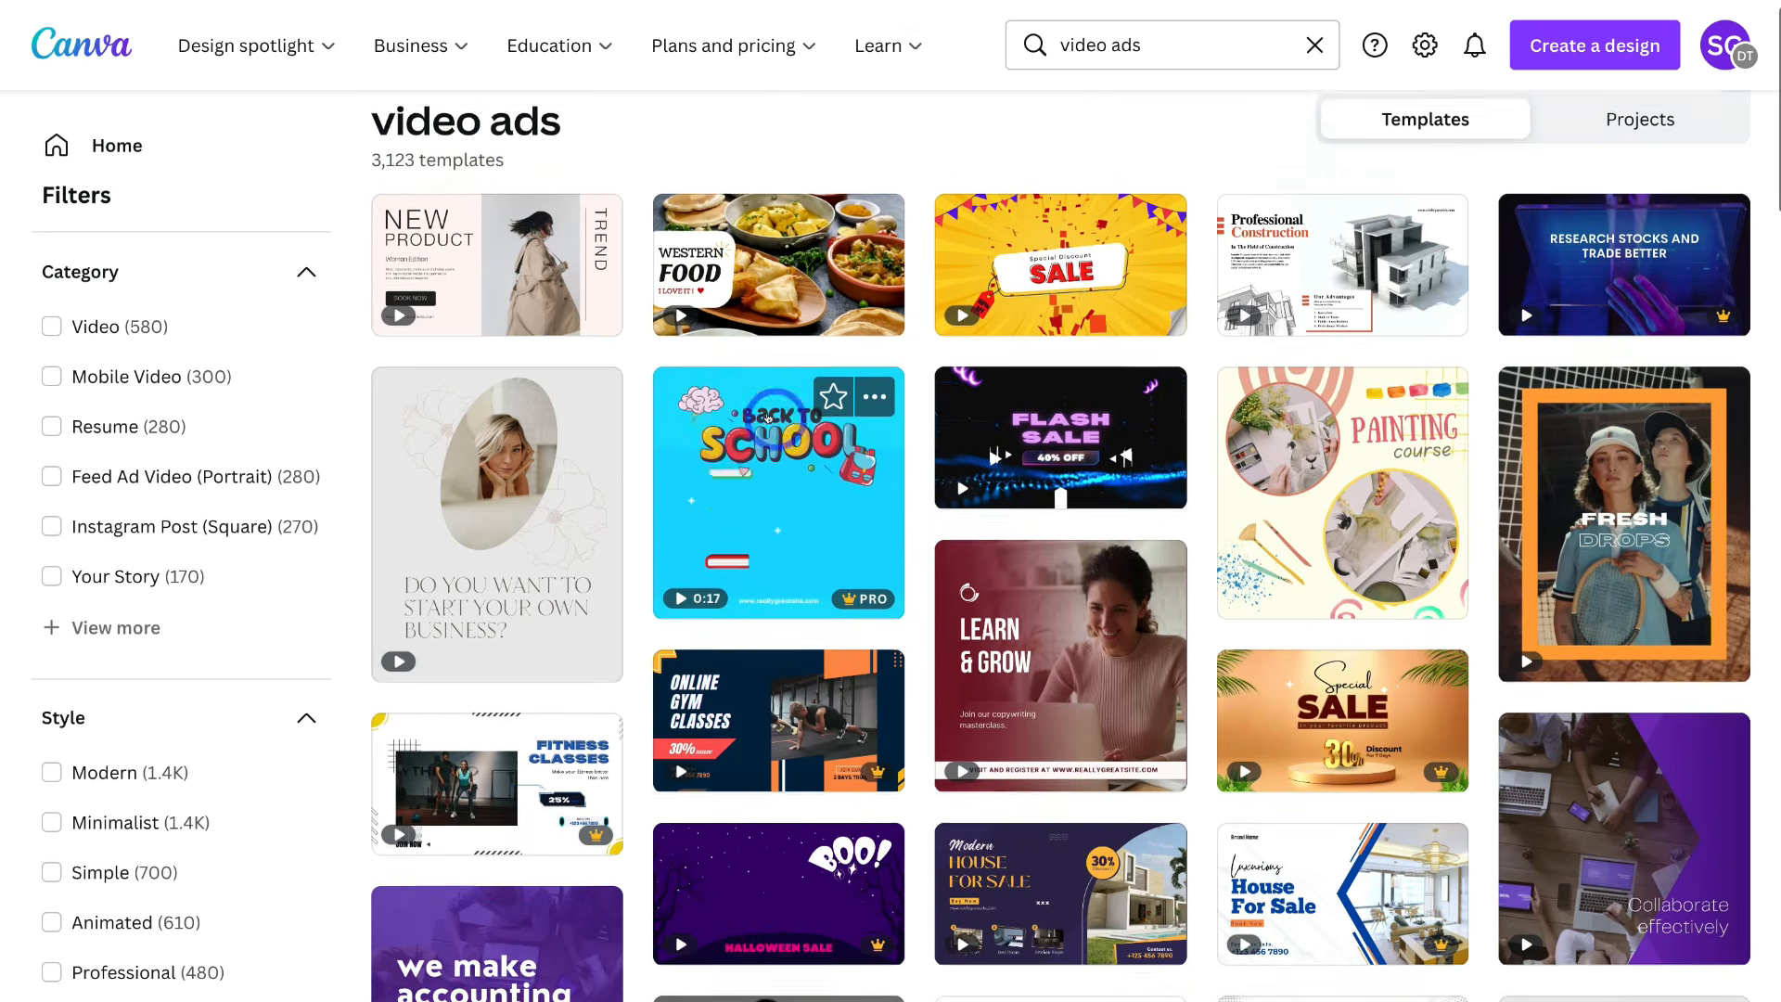
scroll(768, 418, "down", 5)
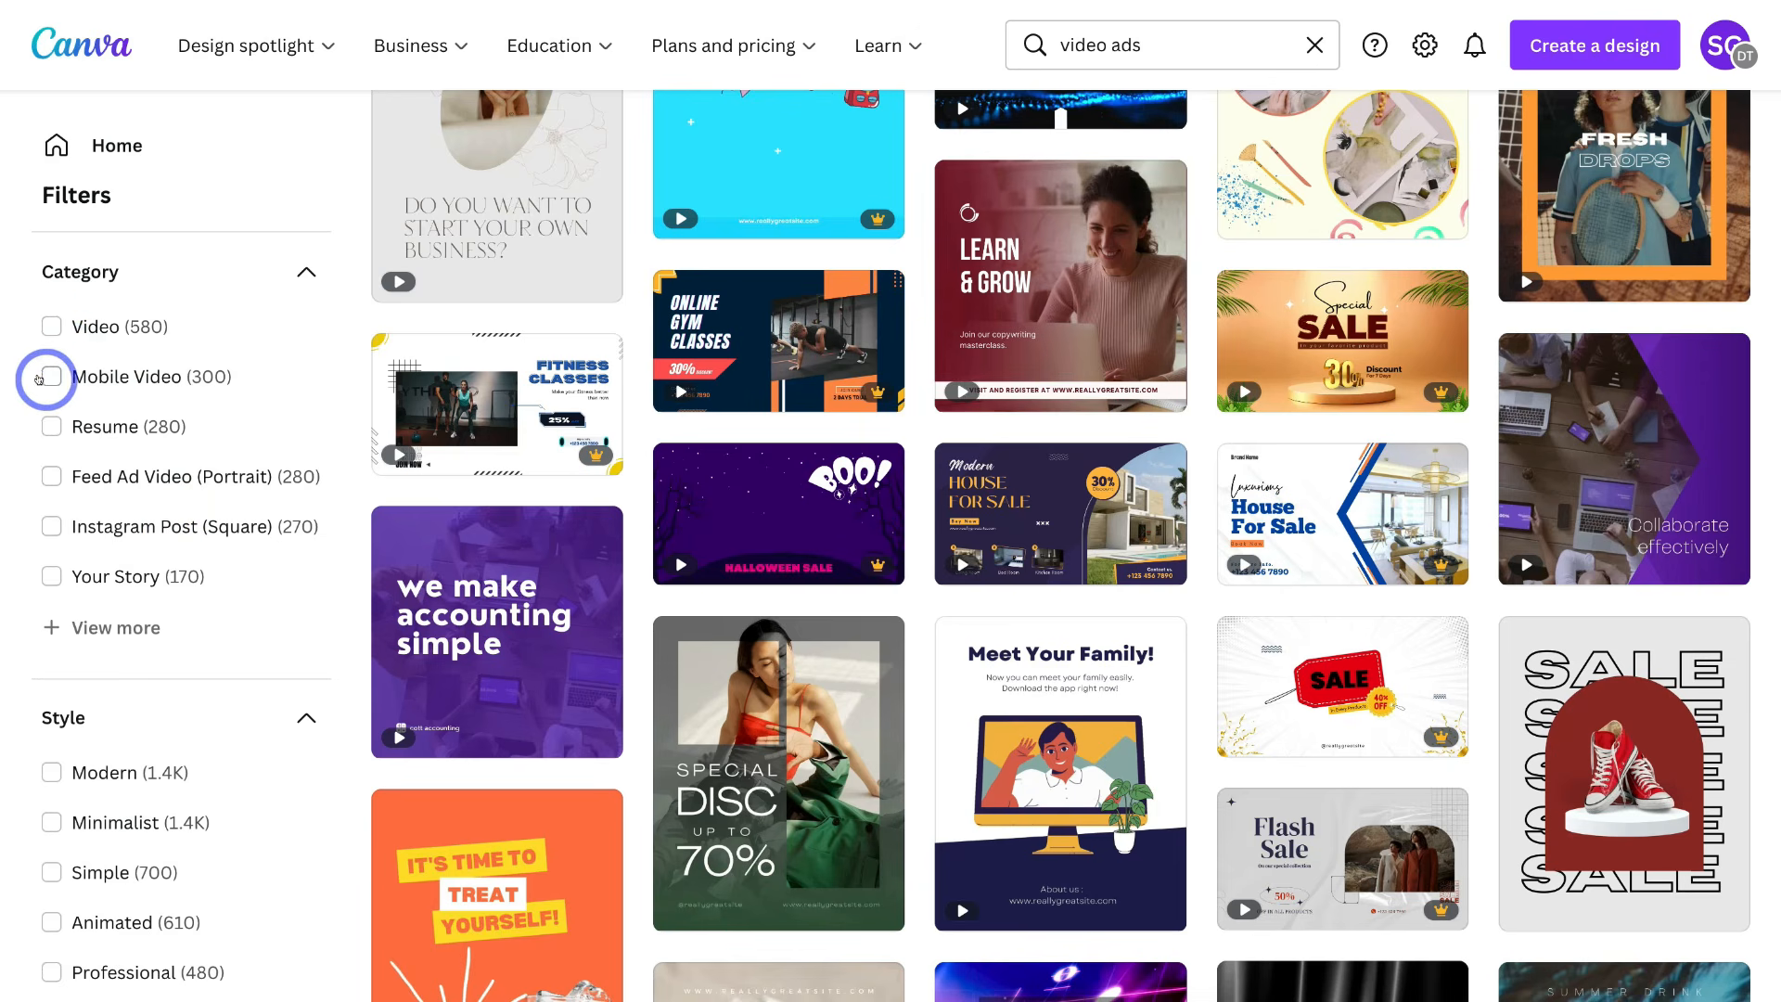
scroll(139, 371, "down", 2)
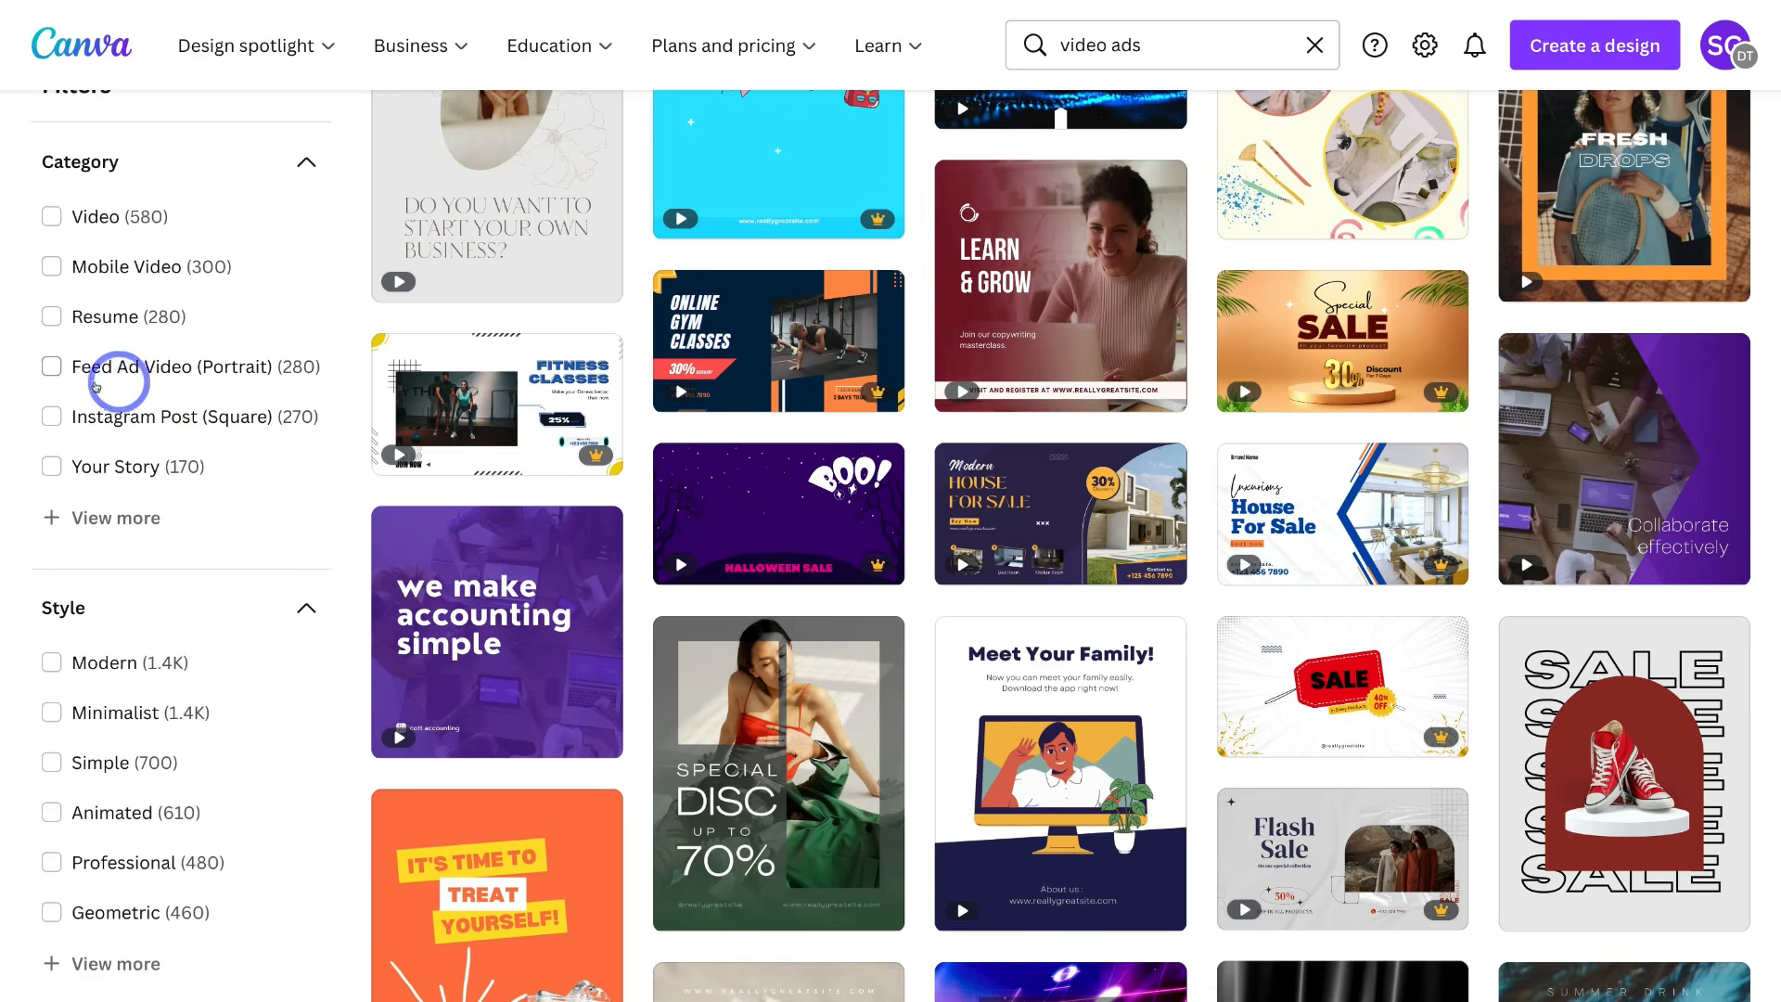
scroll(93, 385, "down", 2)
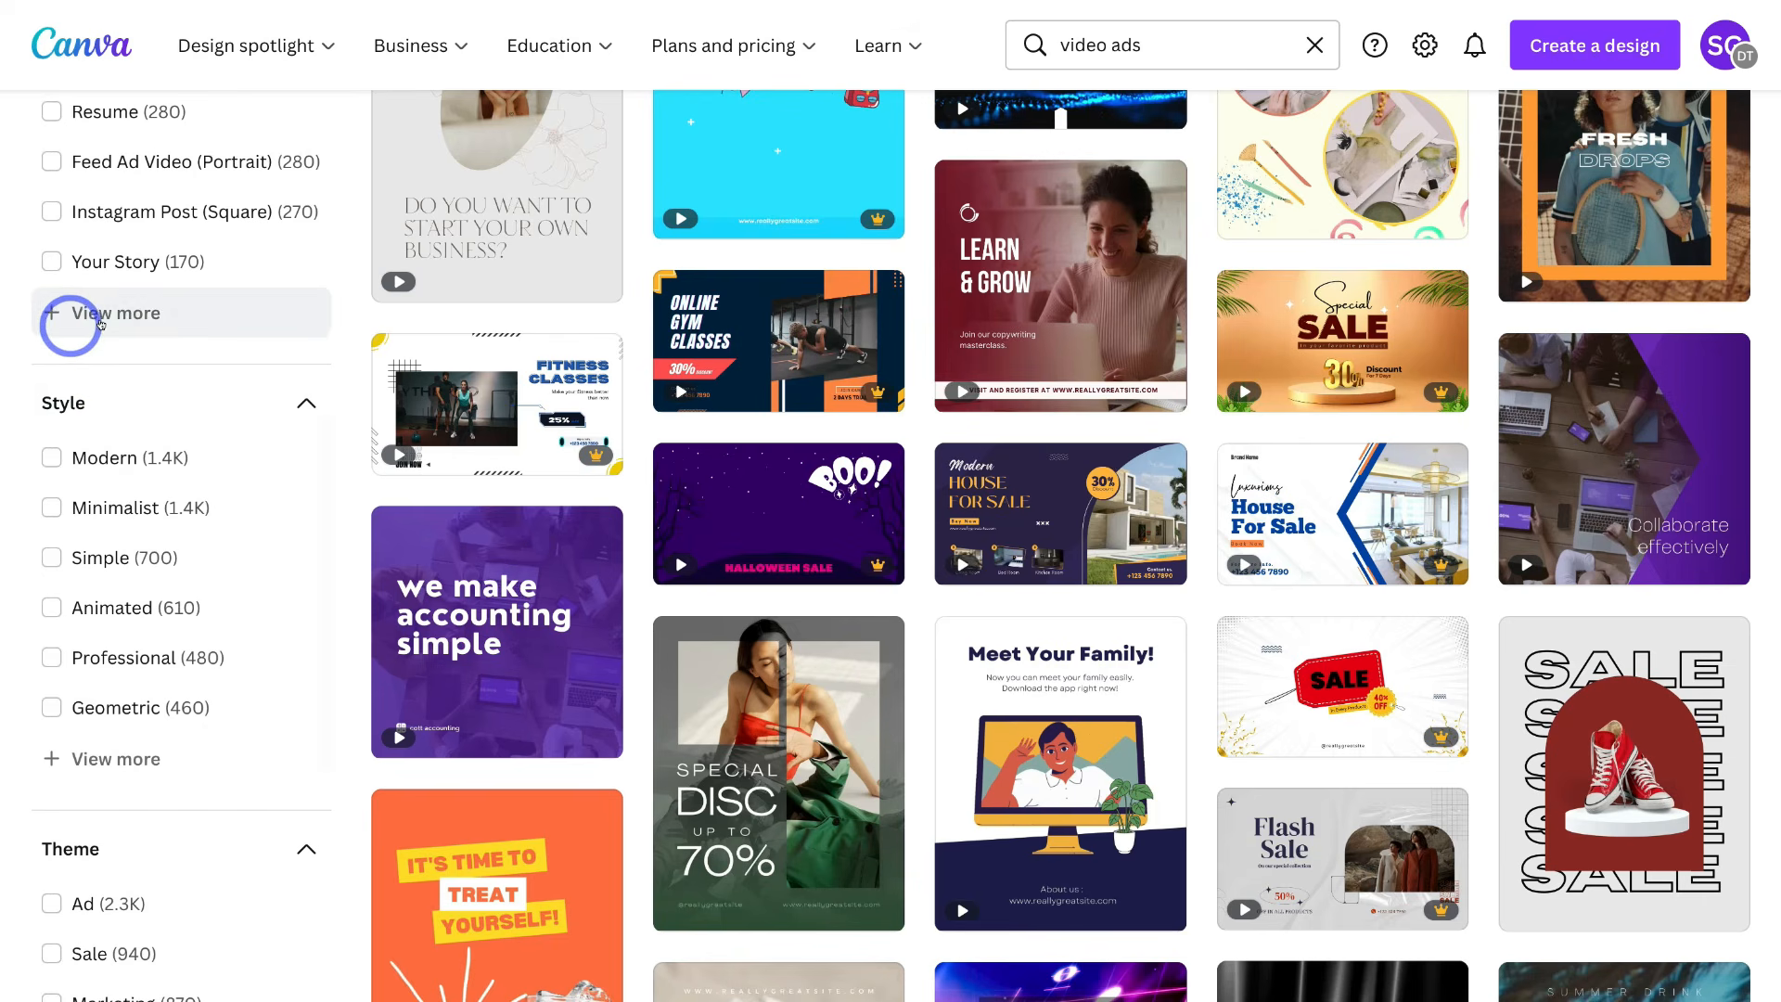
scroll(128, 325, "down", 2)
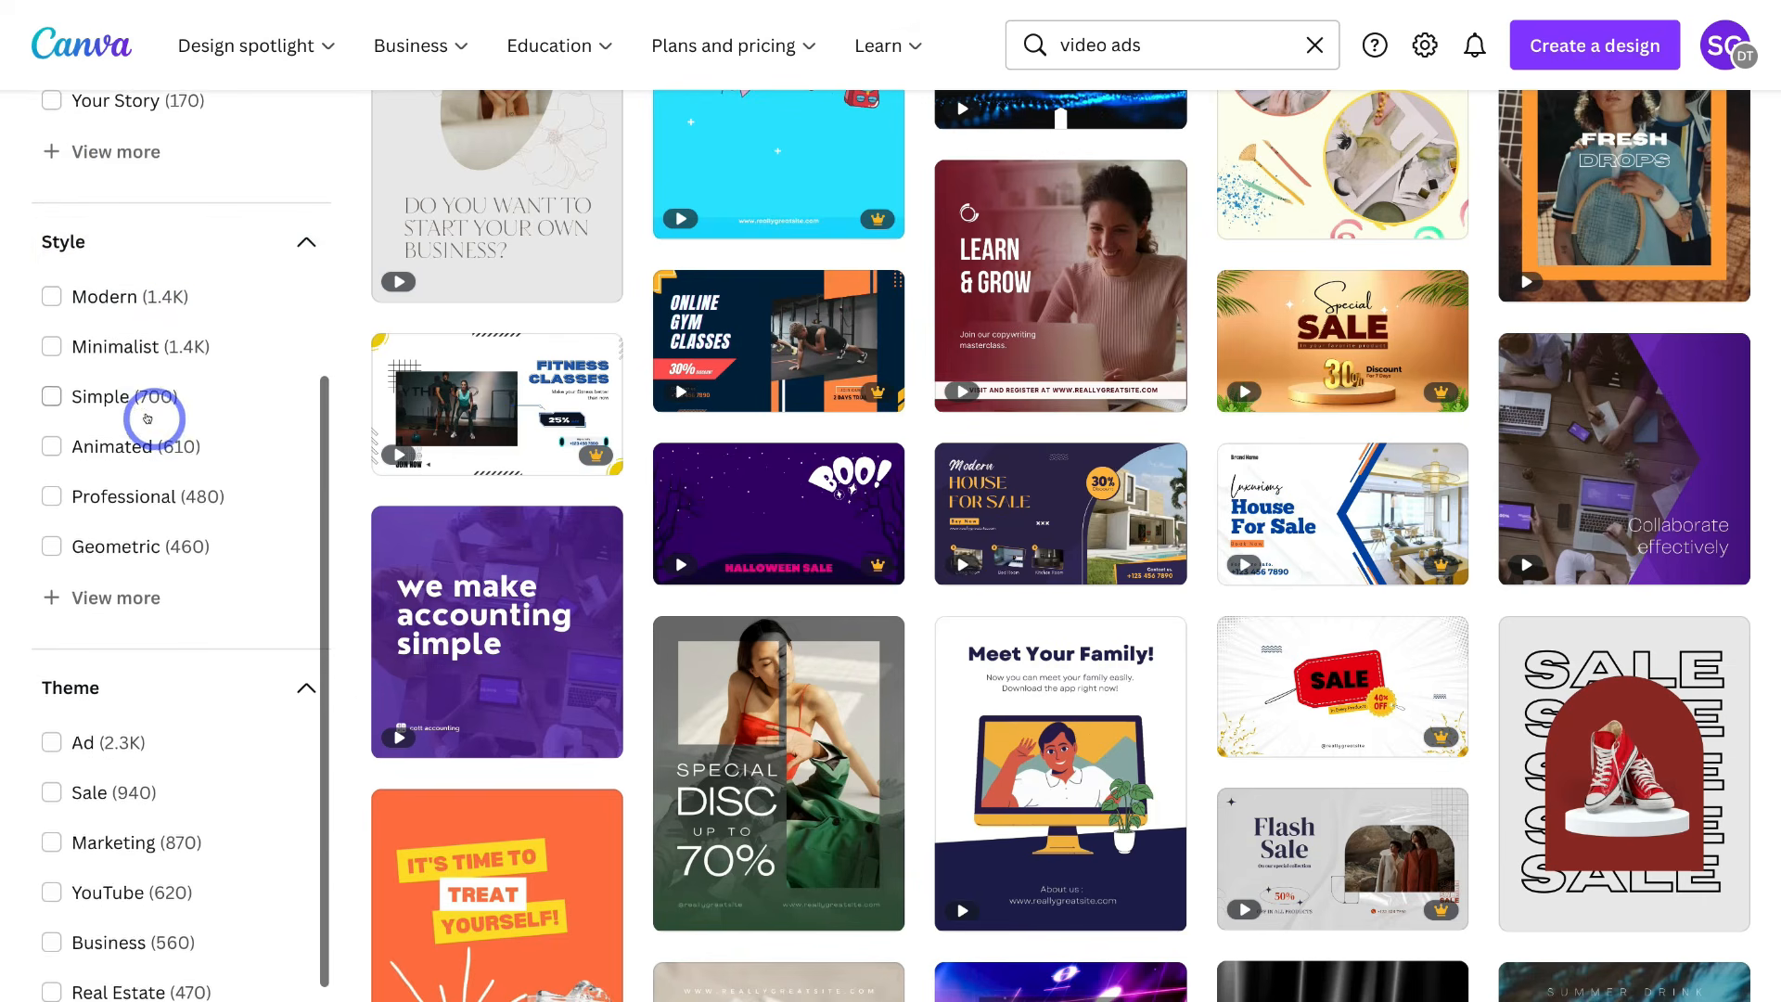
scroll(151, 413, "down", 2)
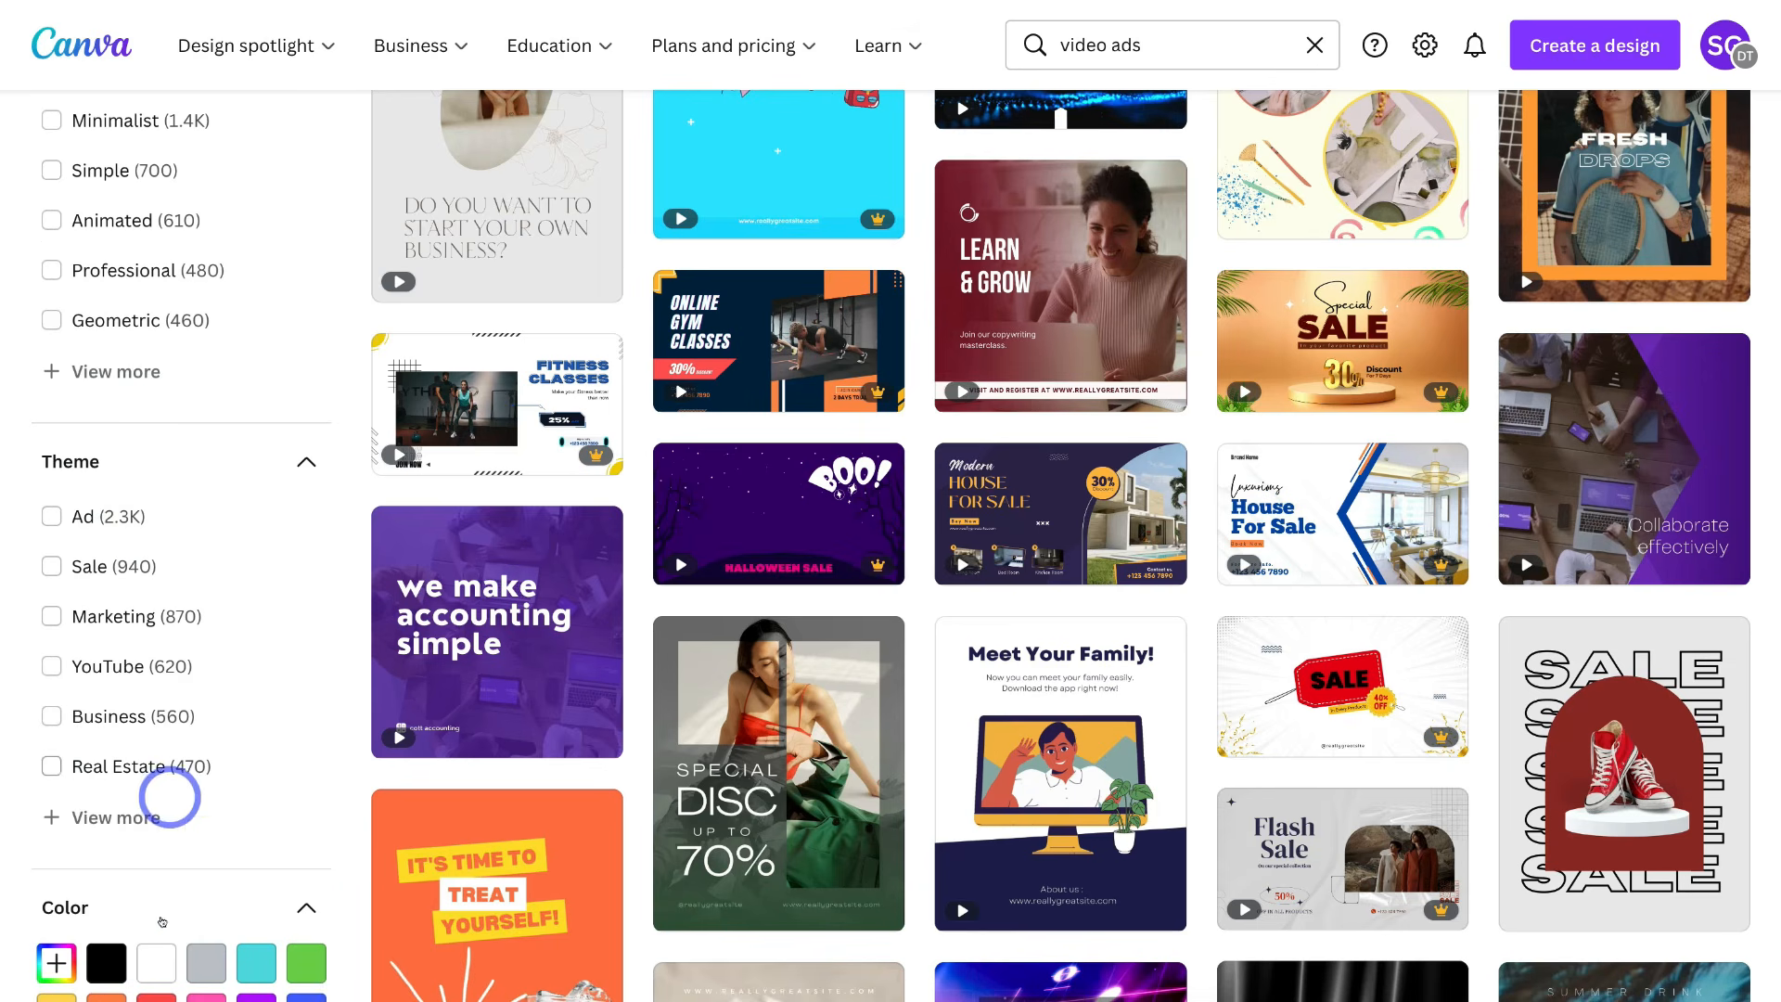
scroll(159, 661, "up", 6)
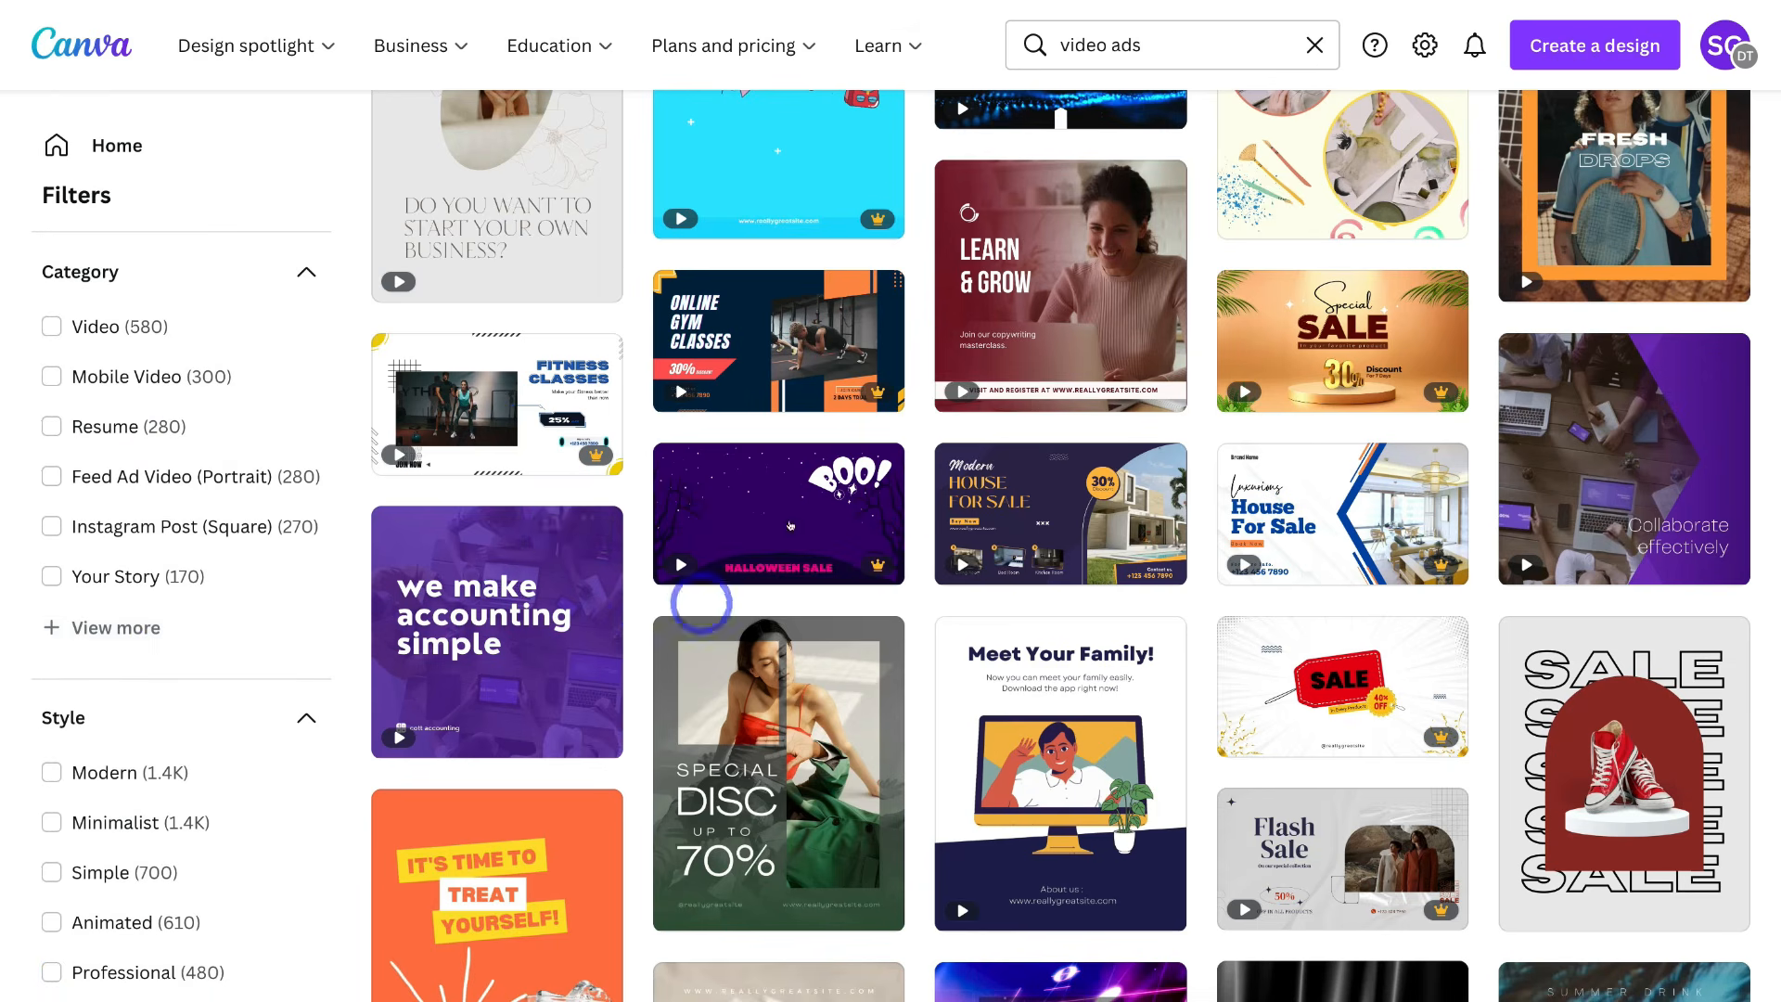
- Open the Dark Blue Modern Online Gym Classes YouTube Video Ads template and check its resize options
mouse_move(766, 356)
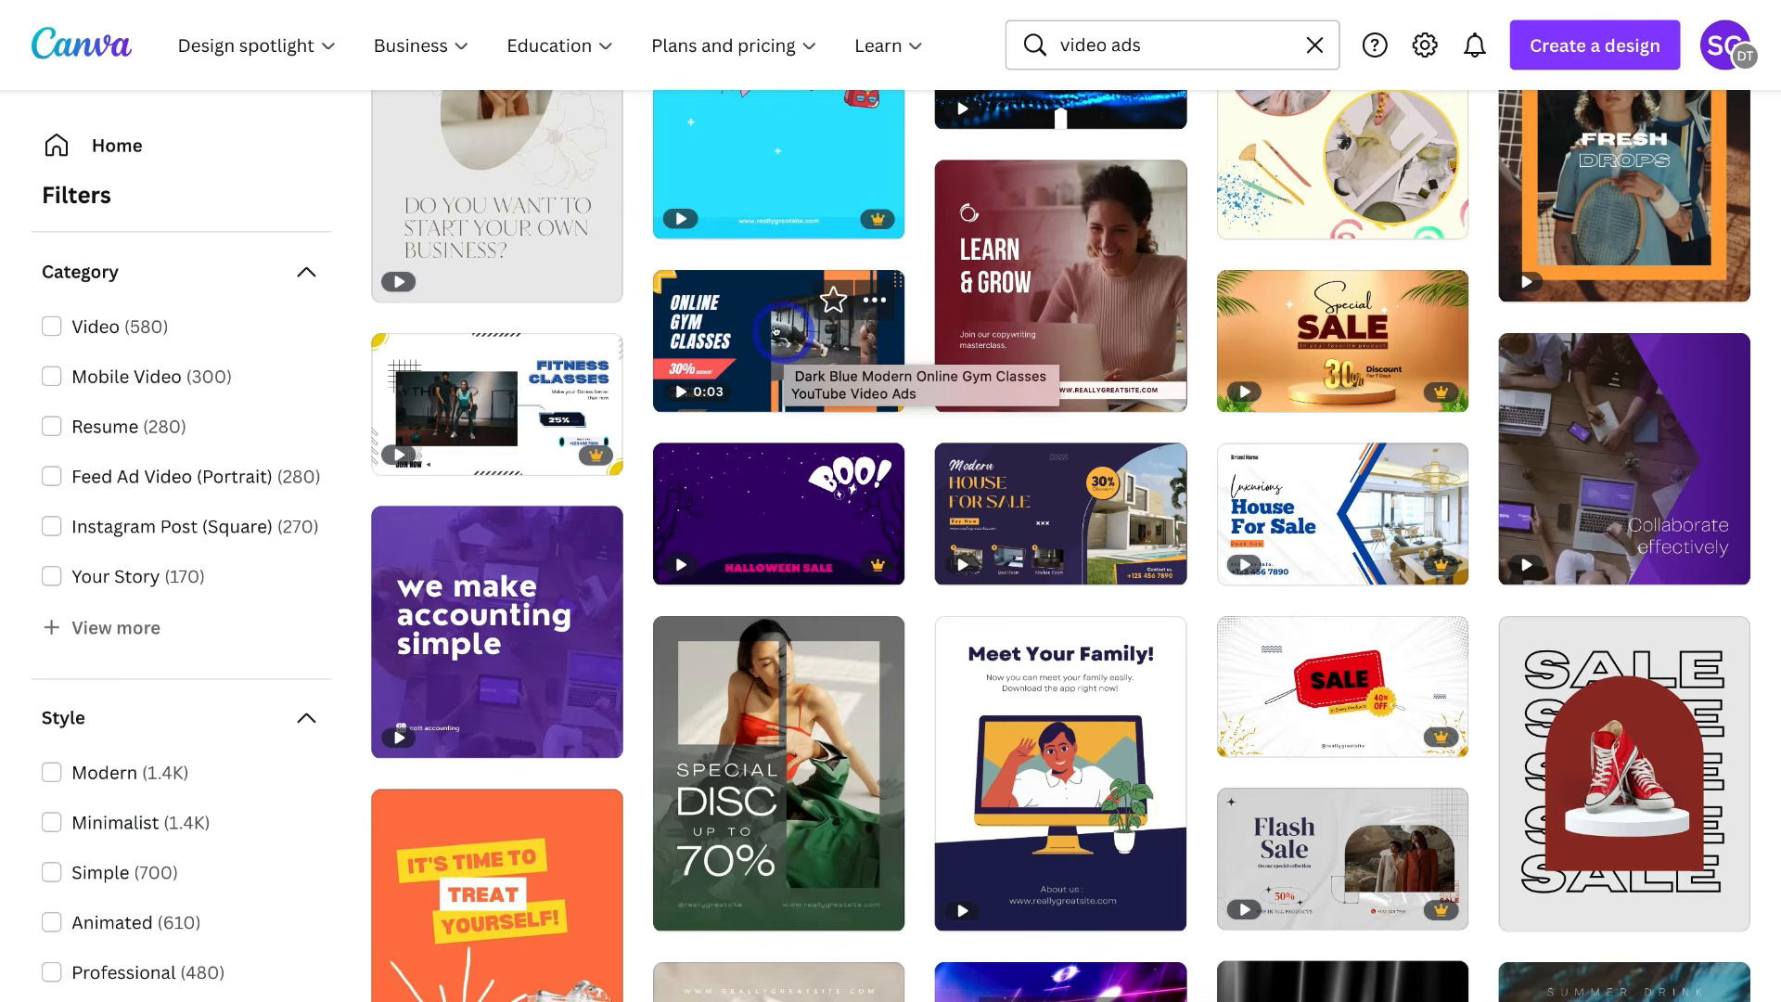
left_click(778, 331)
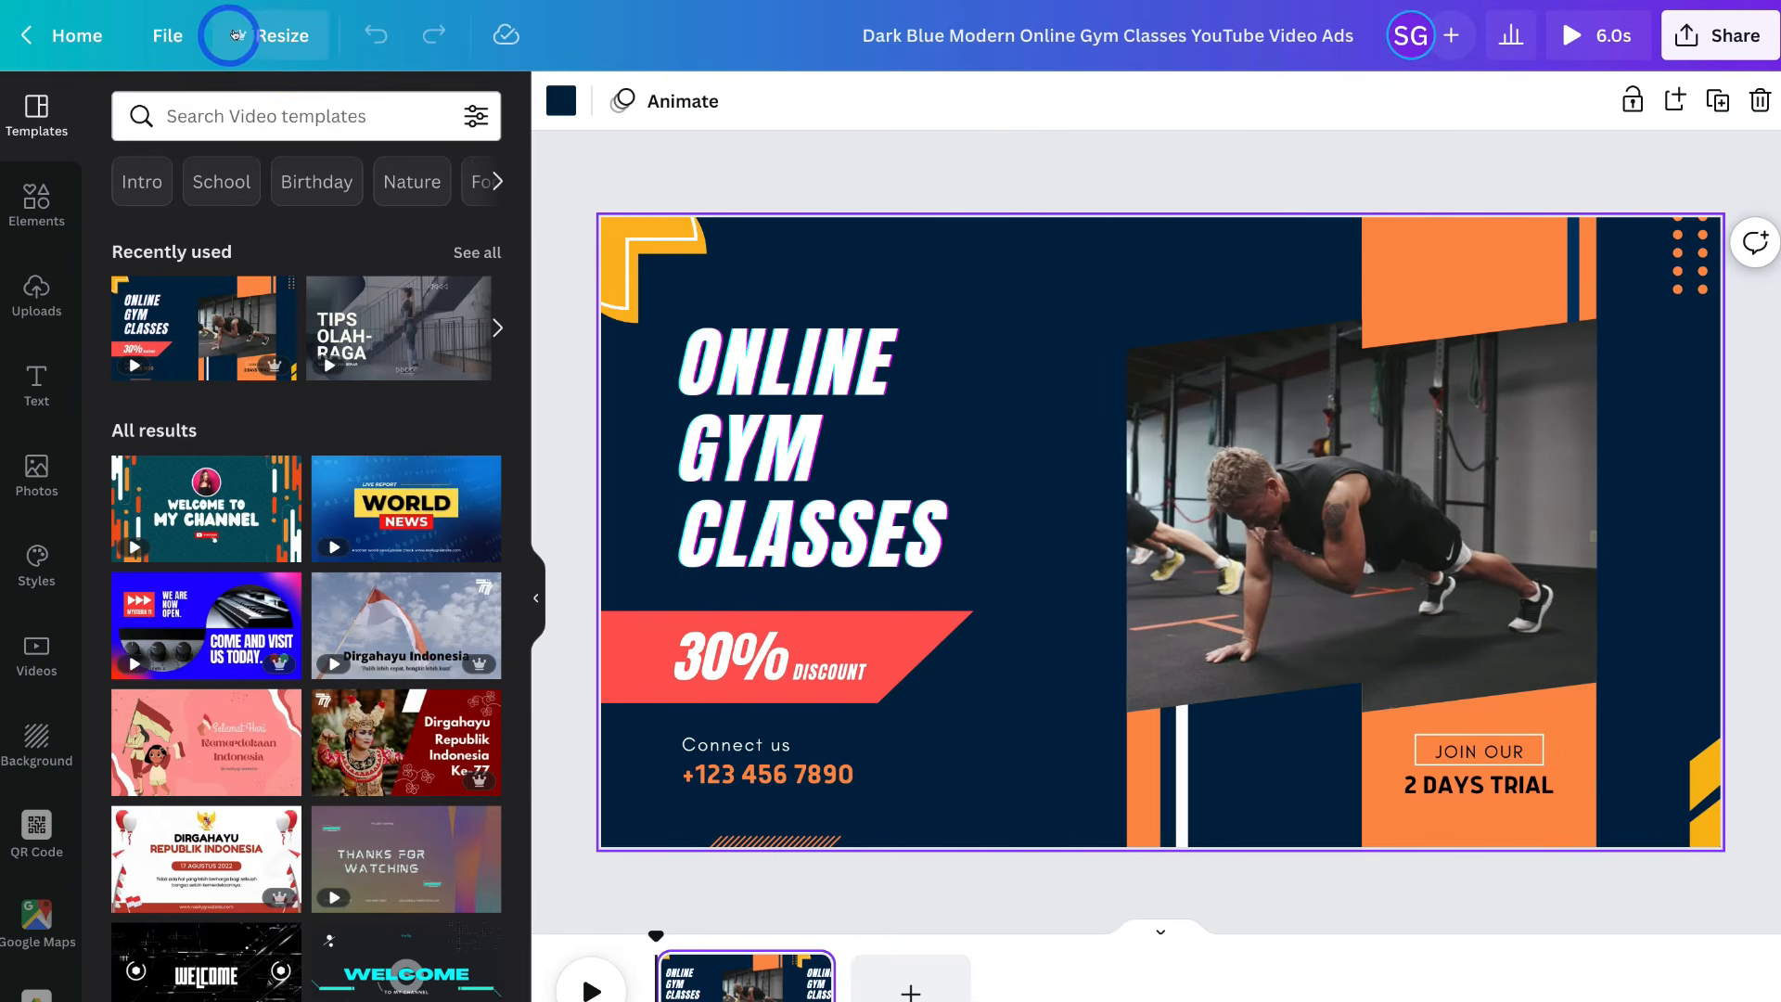
left_click(268, 36)
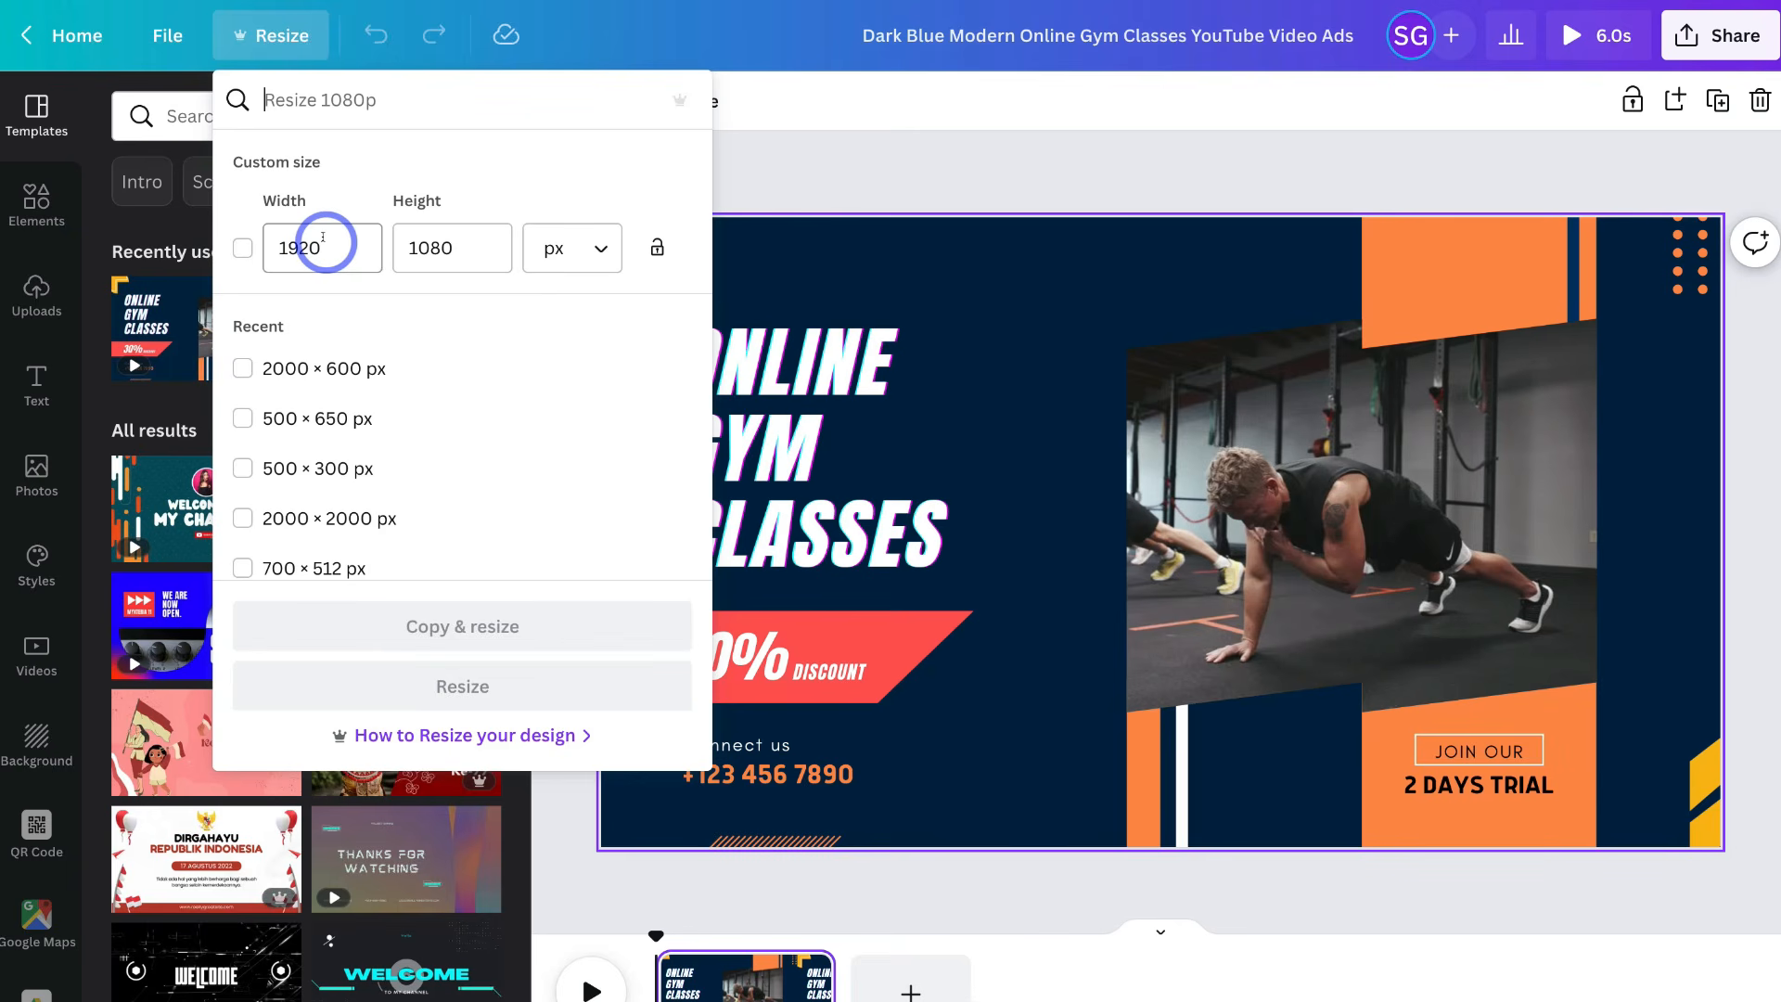
left_click(844, 166)
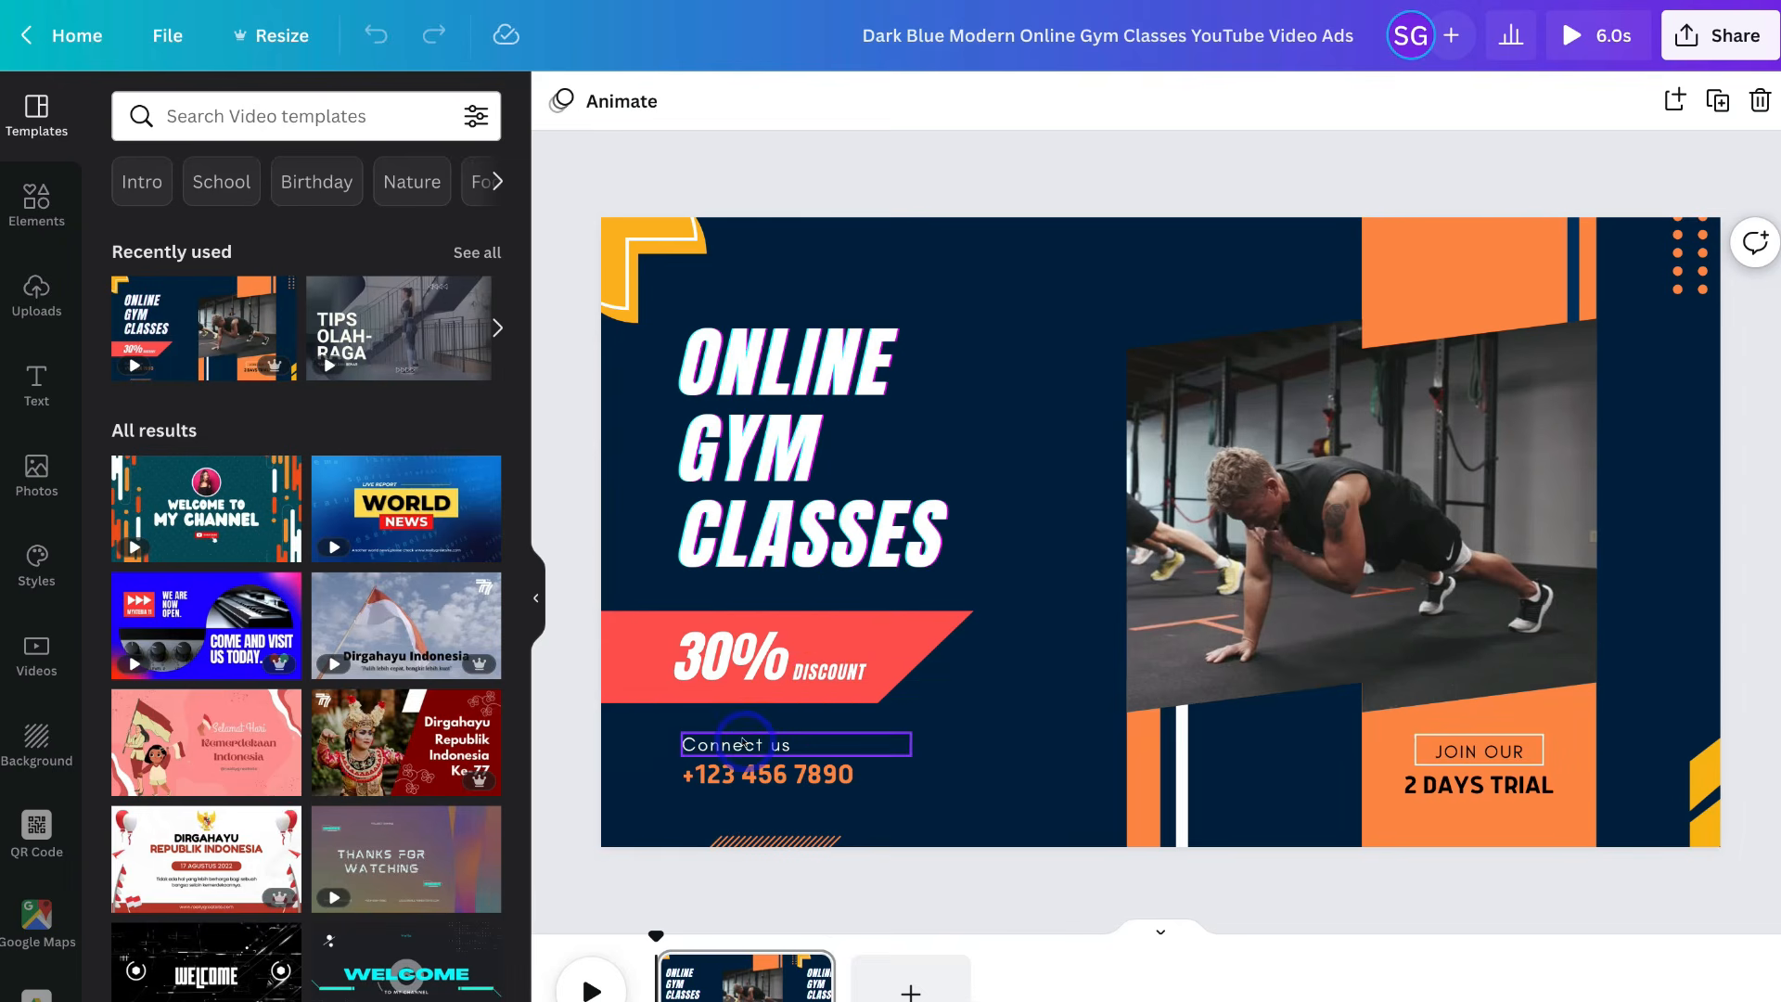
- Select the contact number, the heading, the gym video, the orange shapes and the dotted graphic one by one to inspect their editing options
left_click(748, 774)
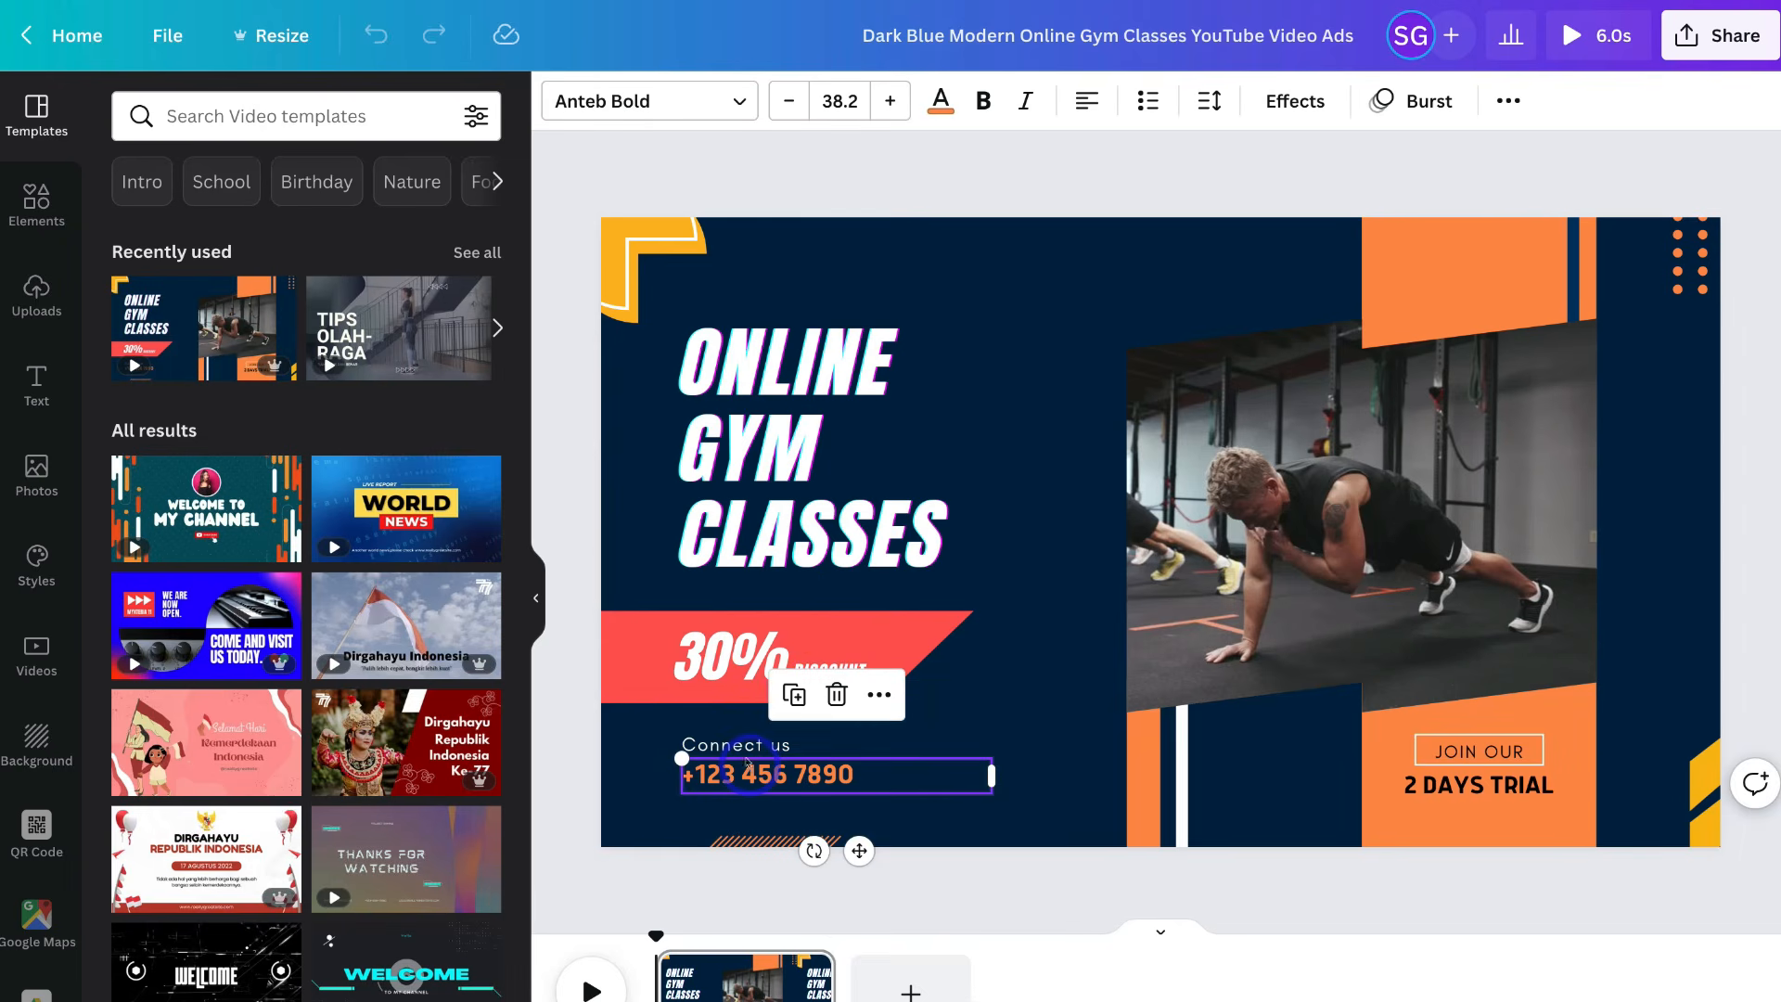
left_click(788, 493)
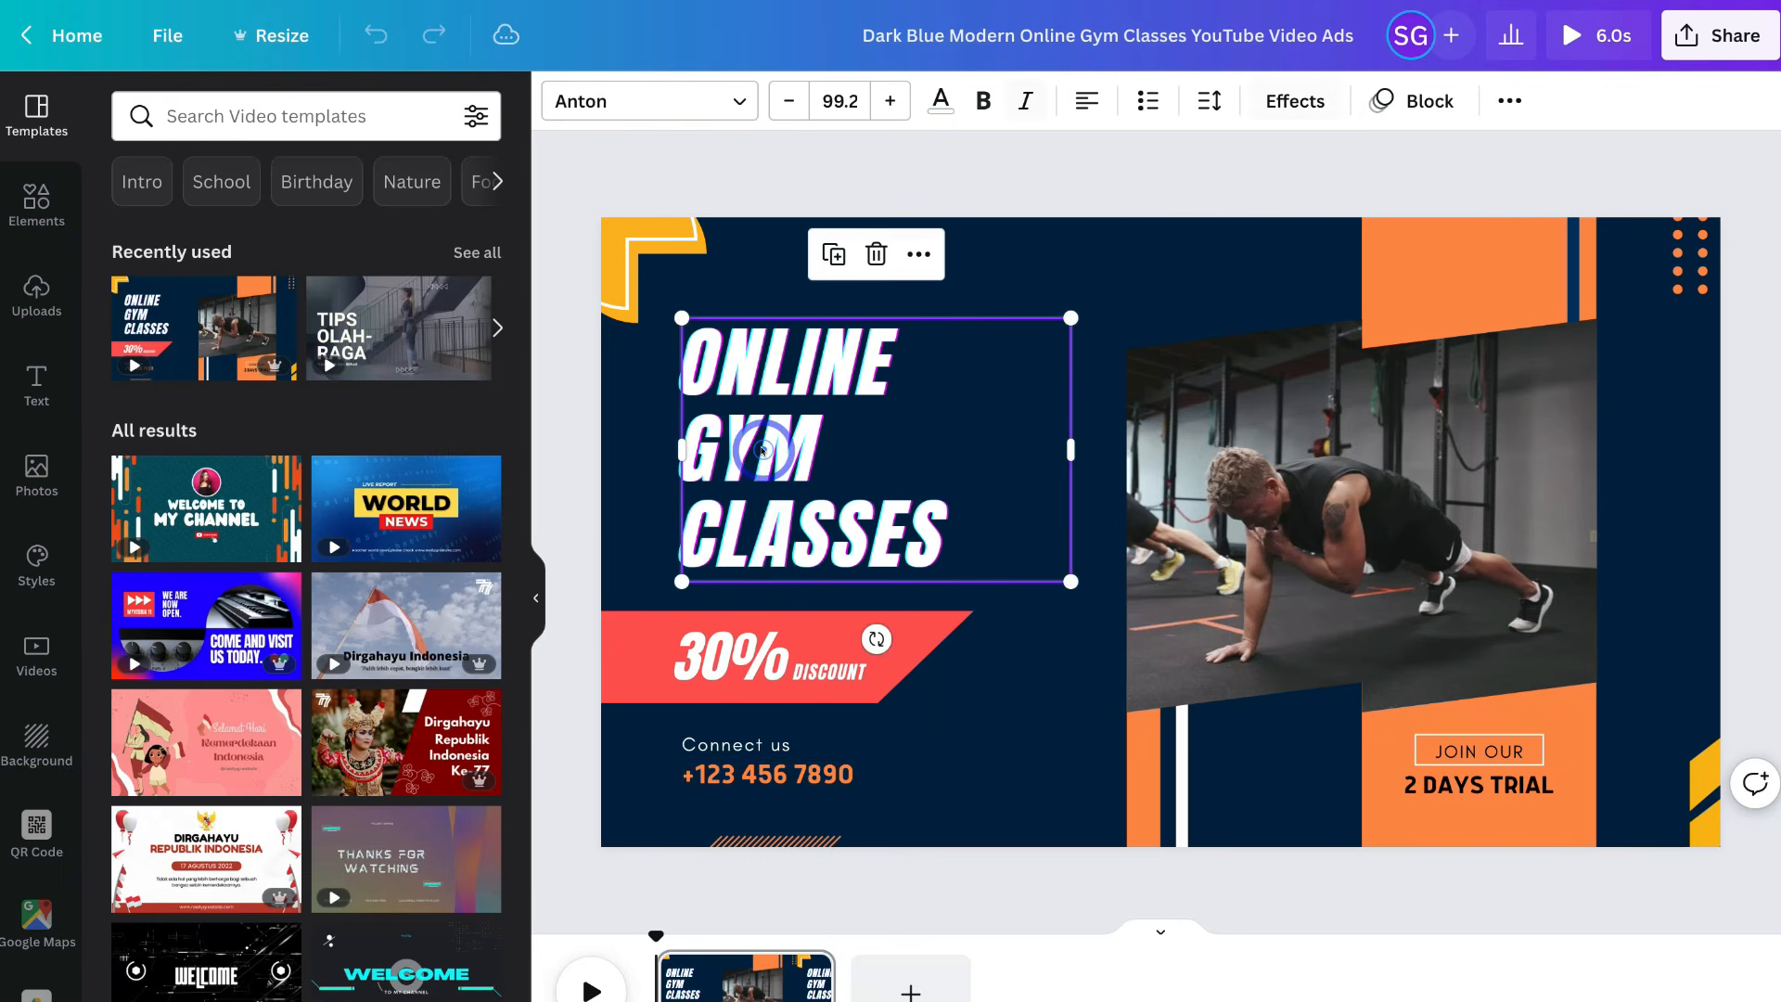
left_click(1213, 438)
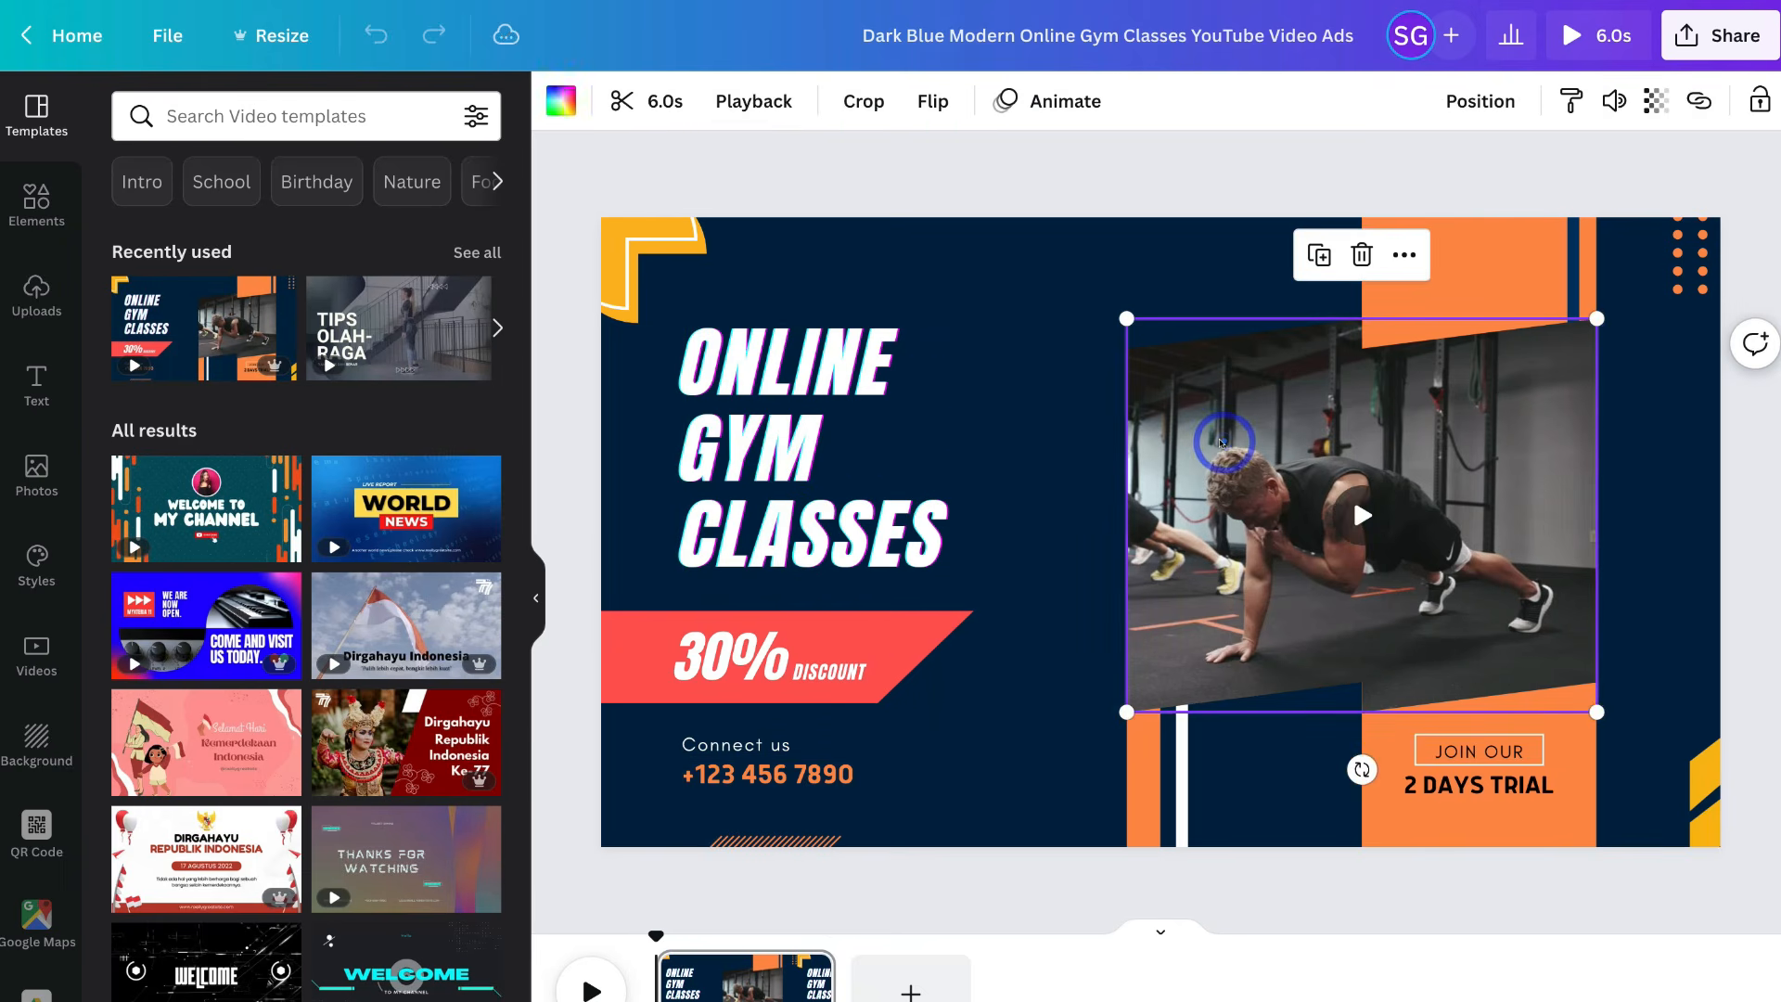
left_click(1517, 278)
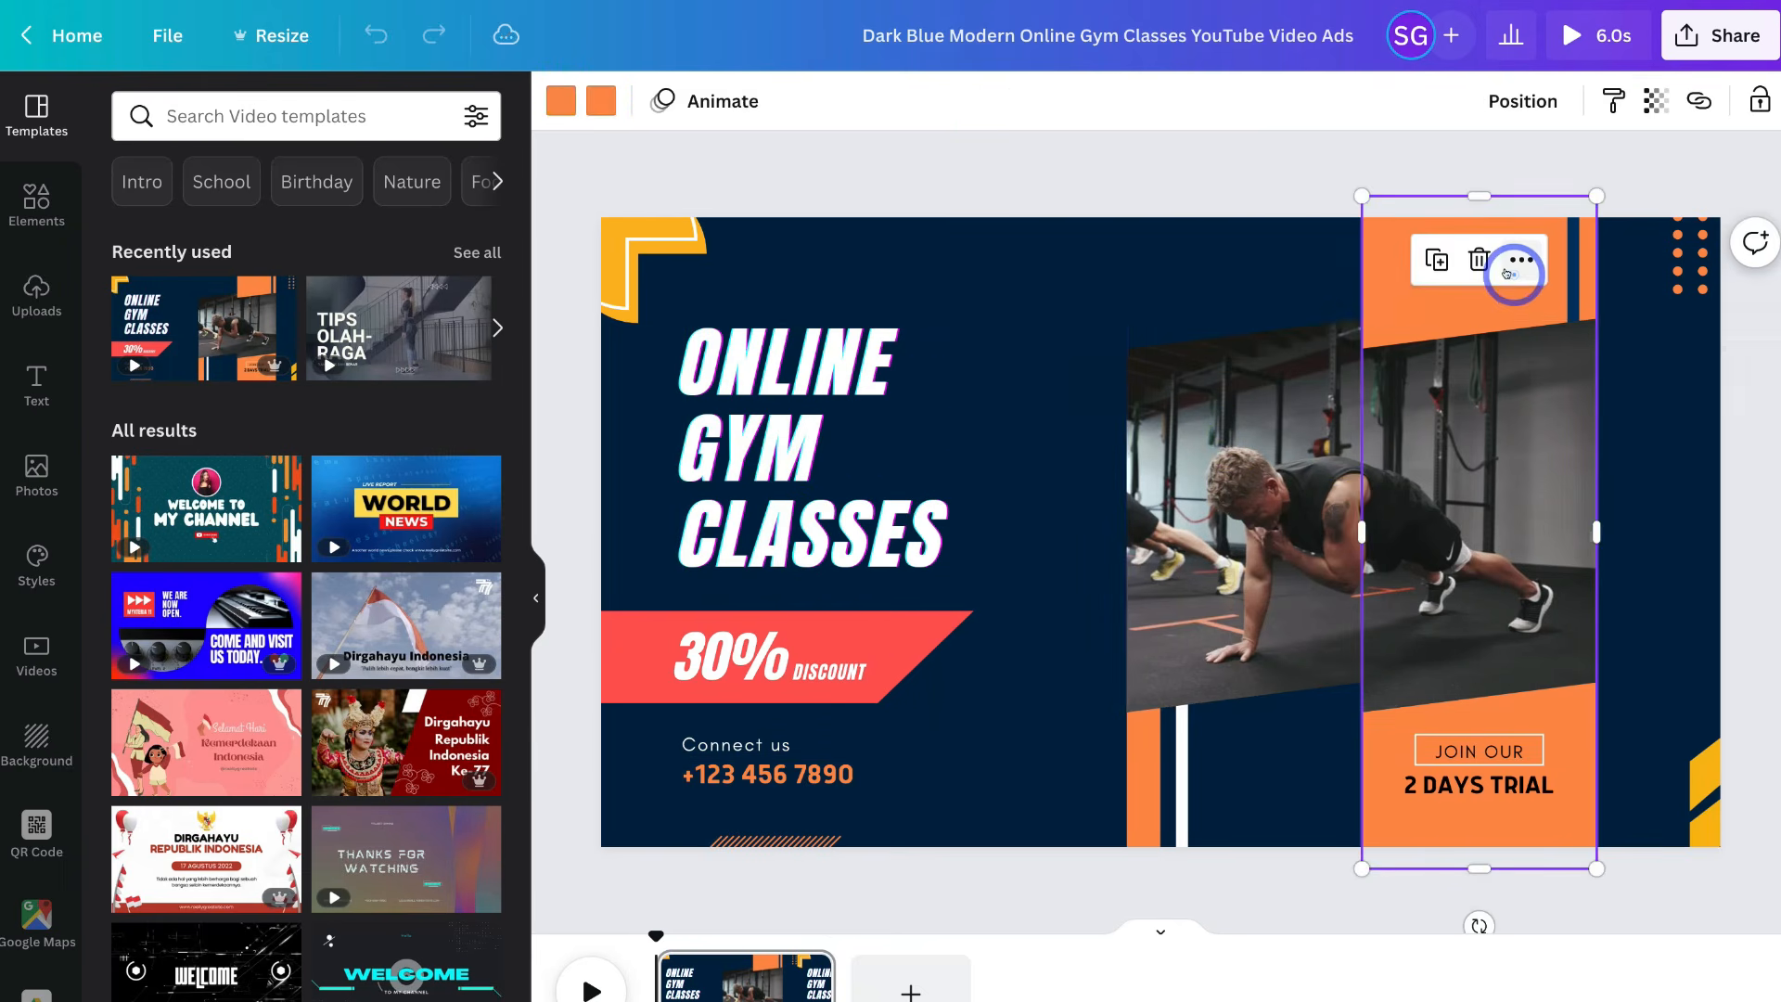
left_click(1686, 269)
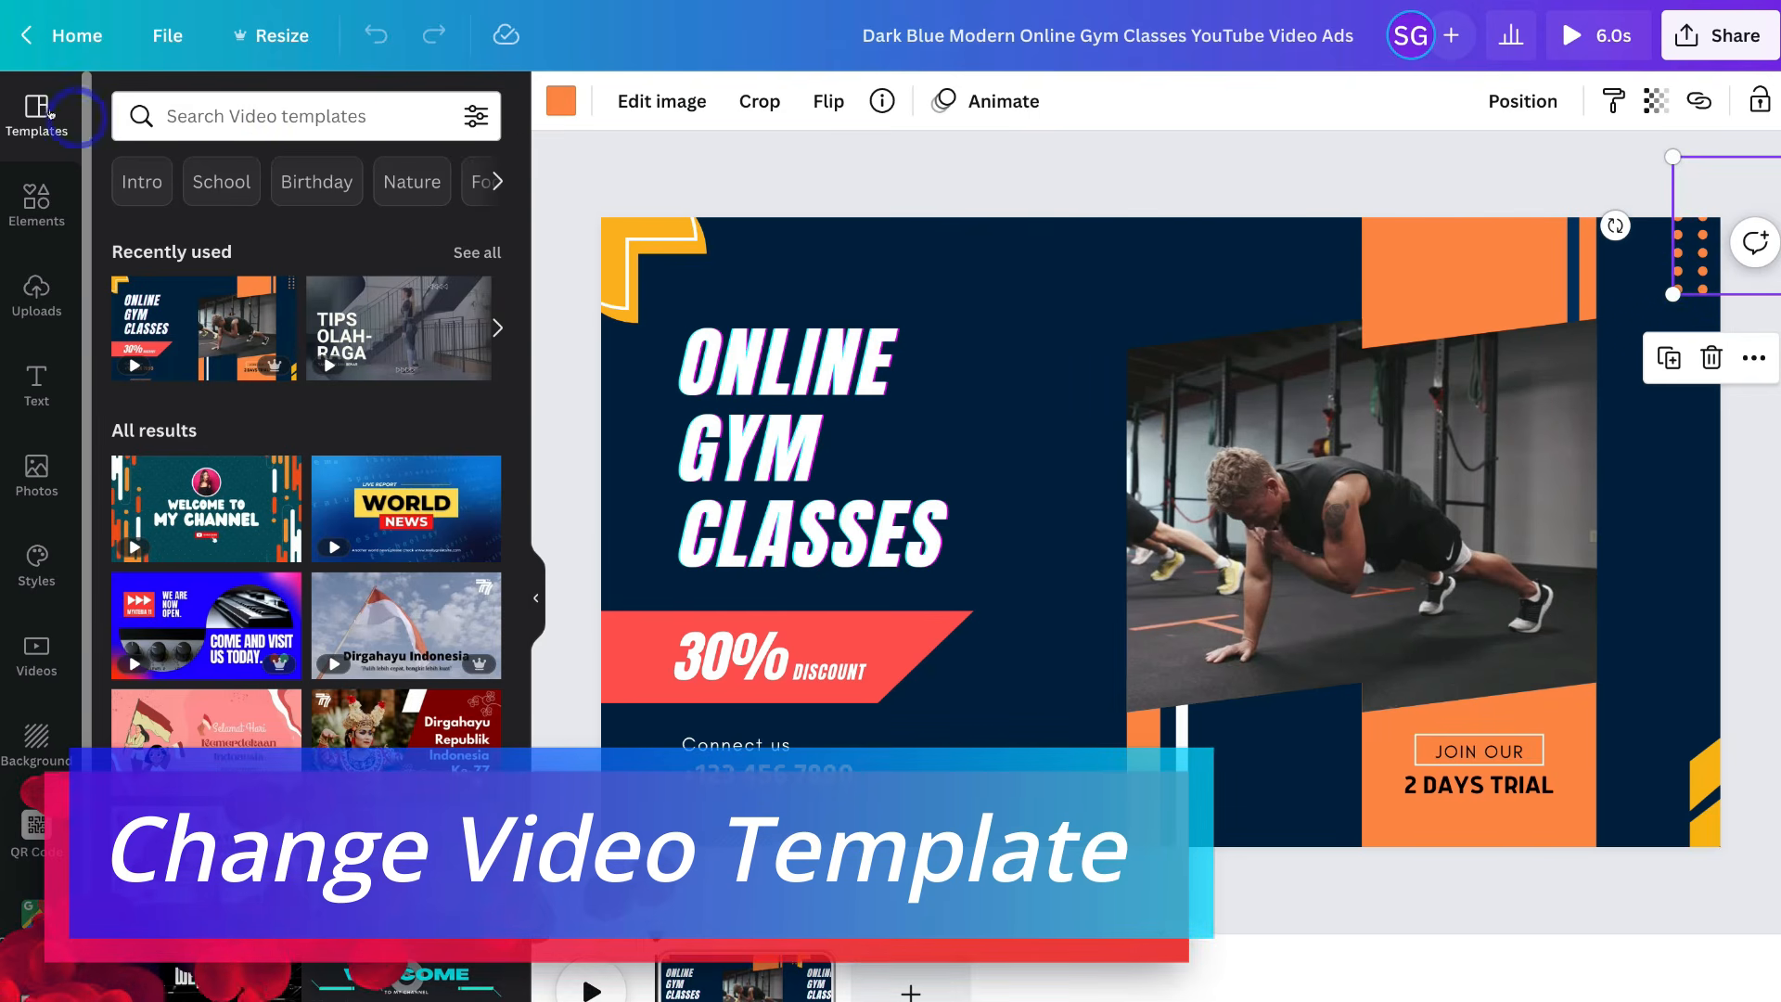
- Search the video templates for "gym" and browse the matching designs
left_click(167, 115)
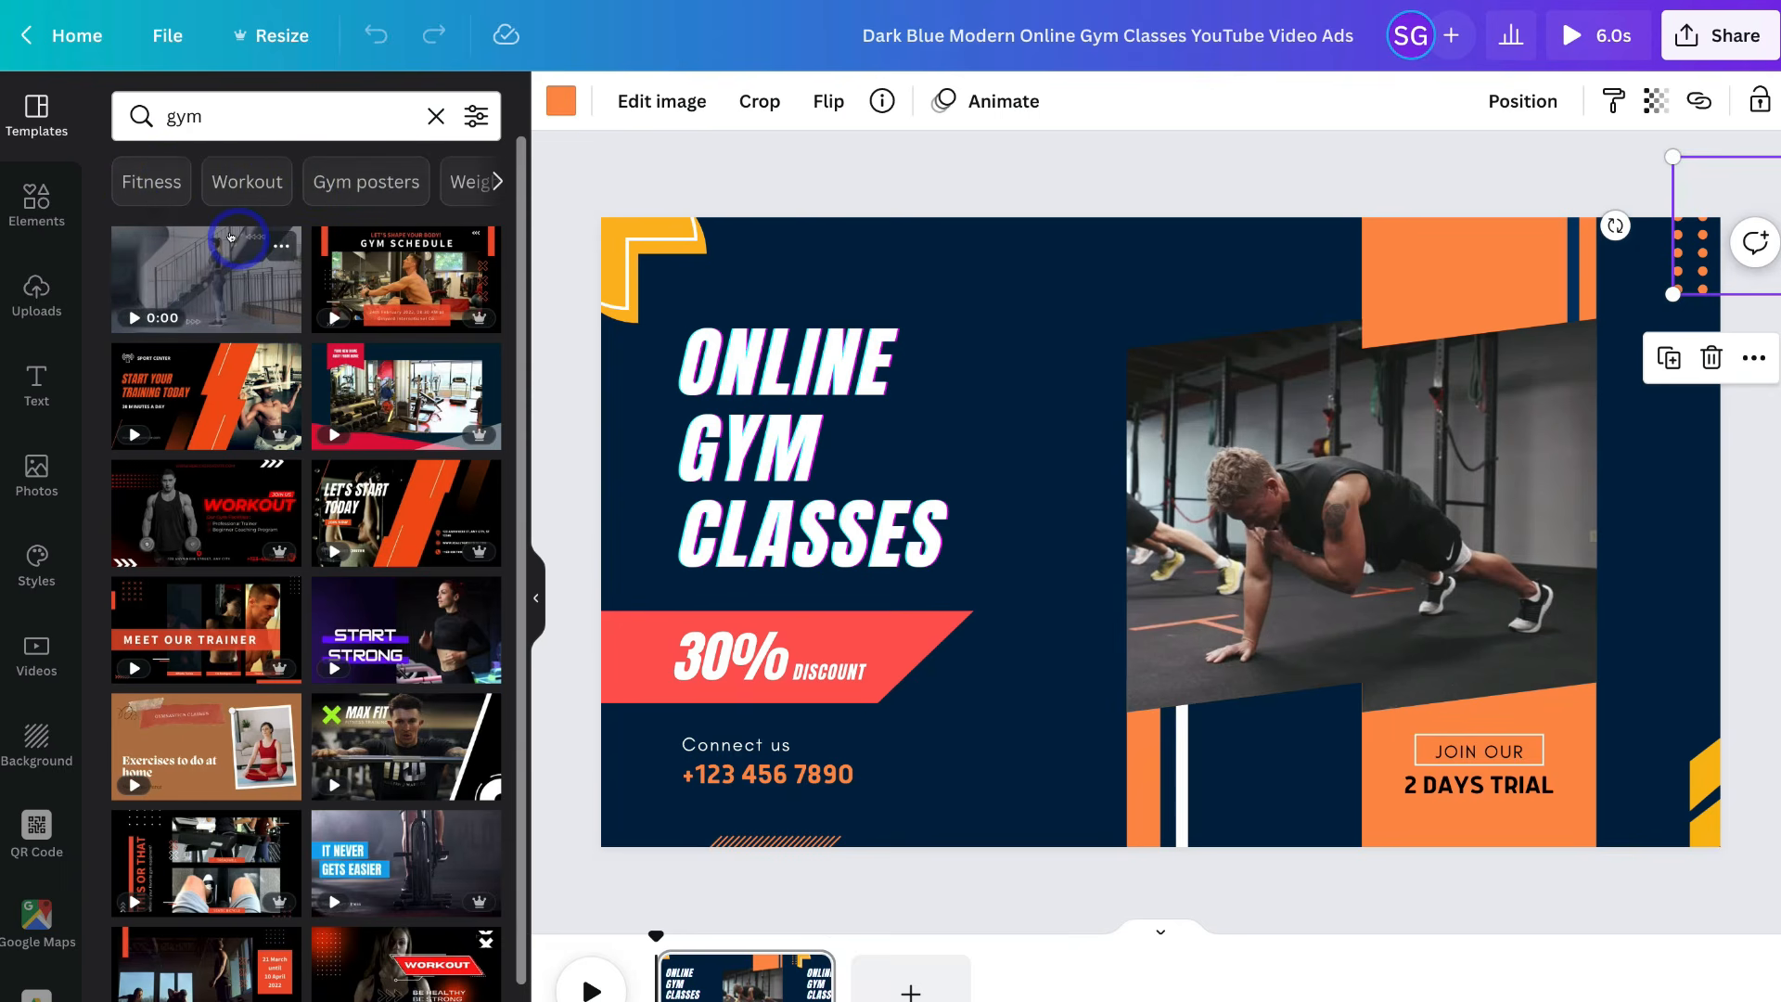
scroll(231, 236, "down", 1)
scroll(231, 236, "down", 4)
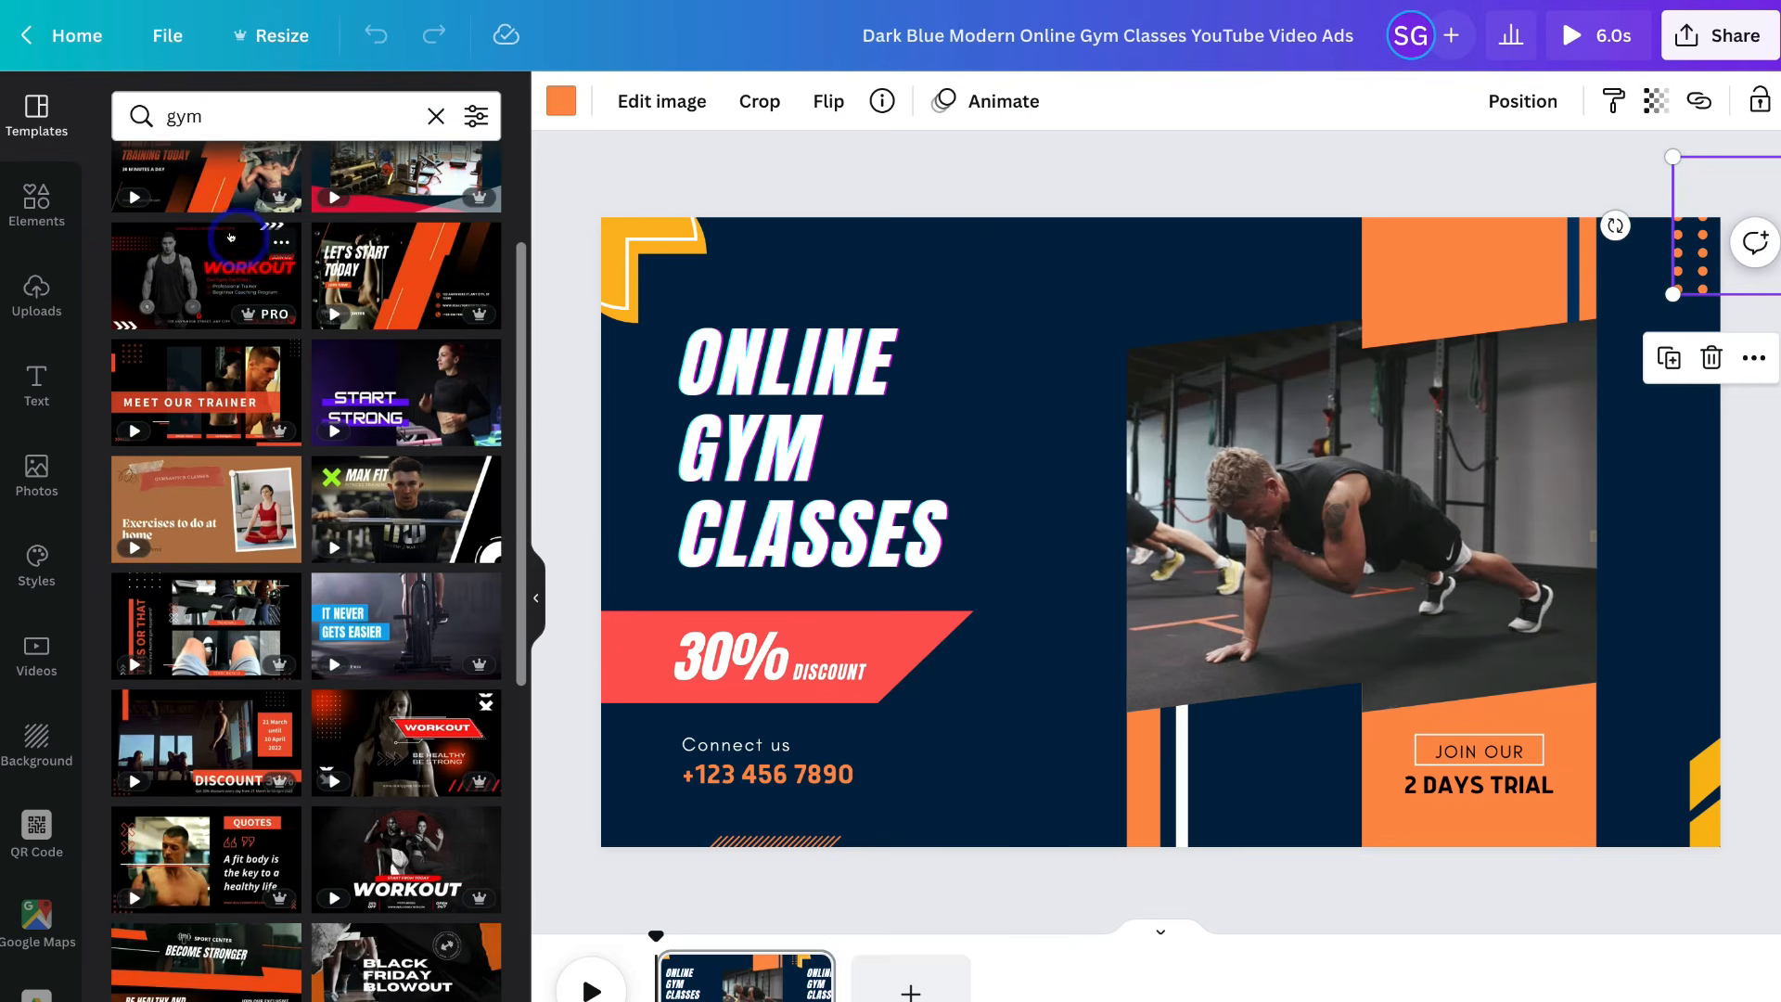
scroll(231, 236, "up", 1)
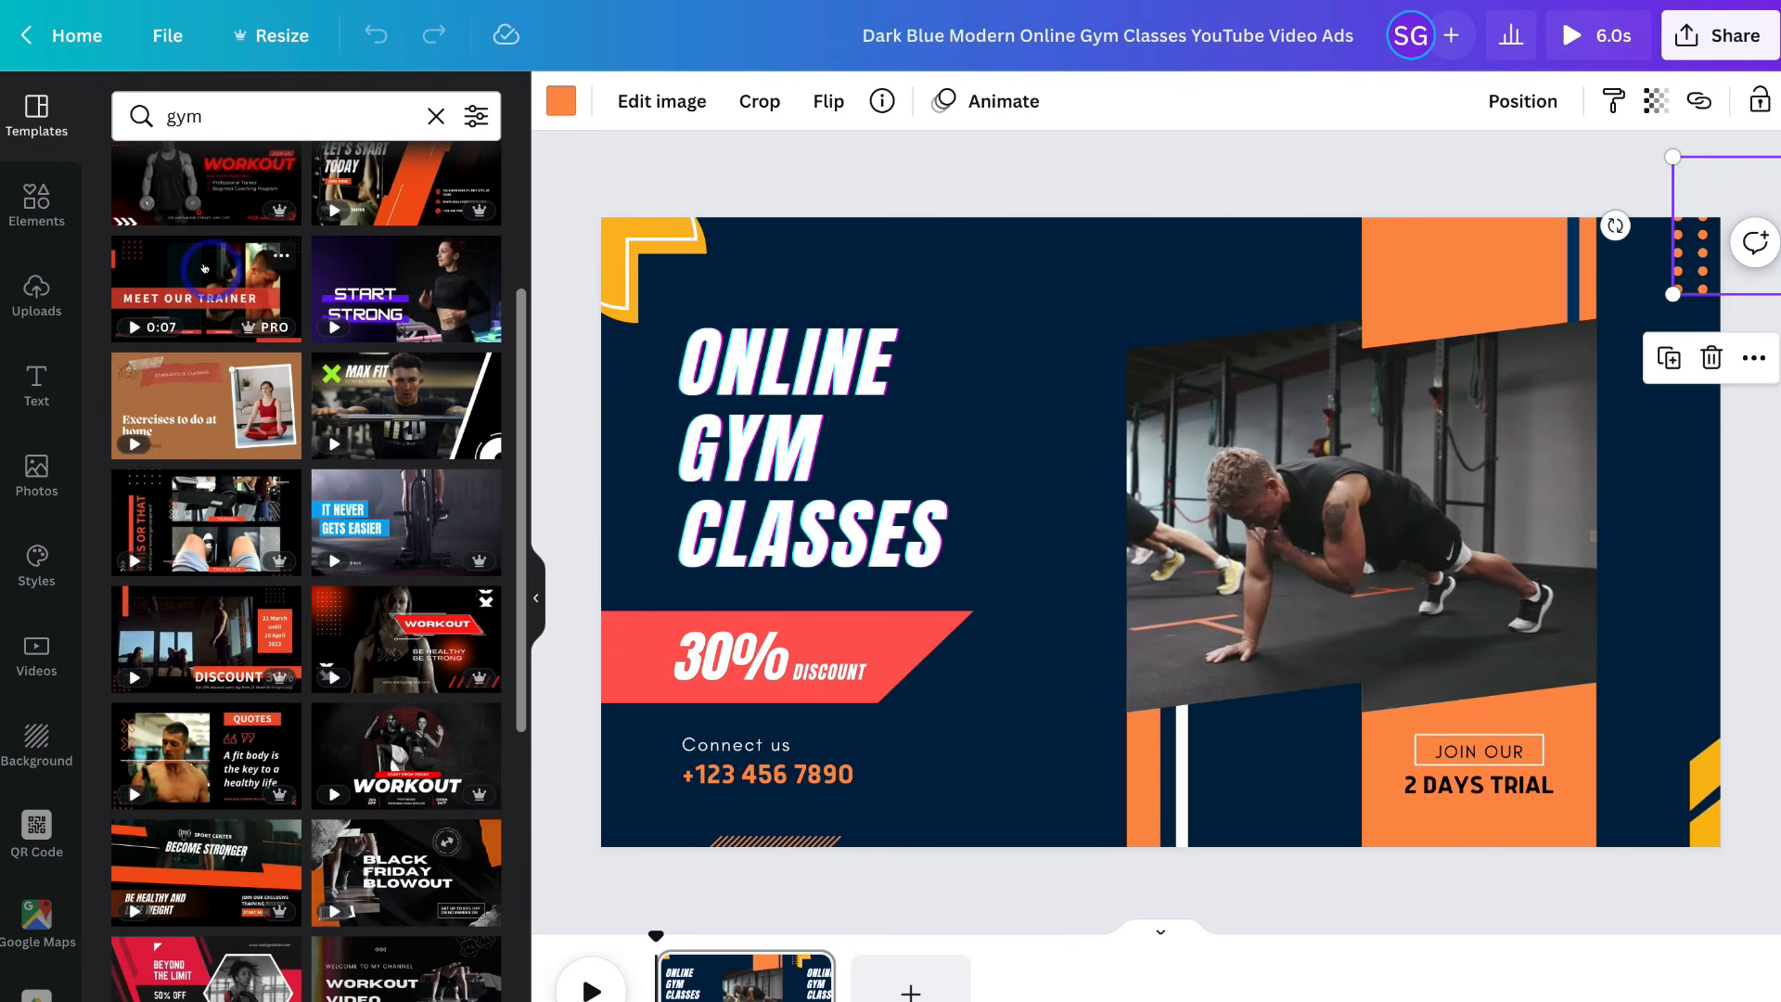
mouse_move(265, 325)
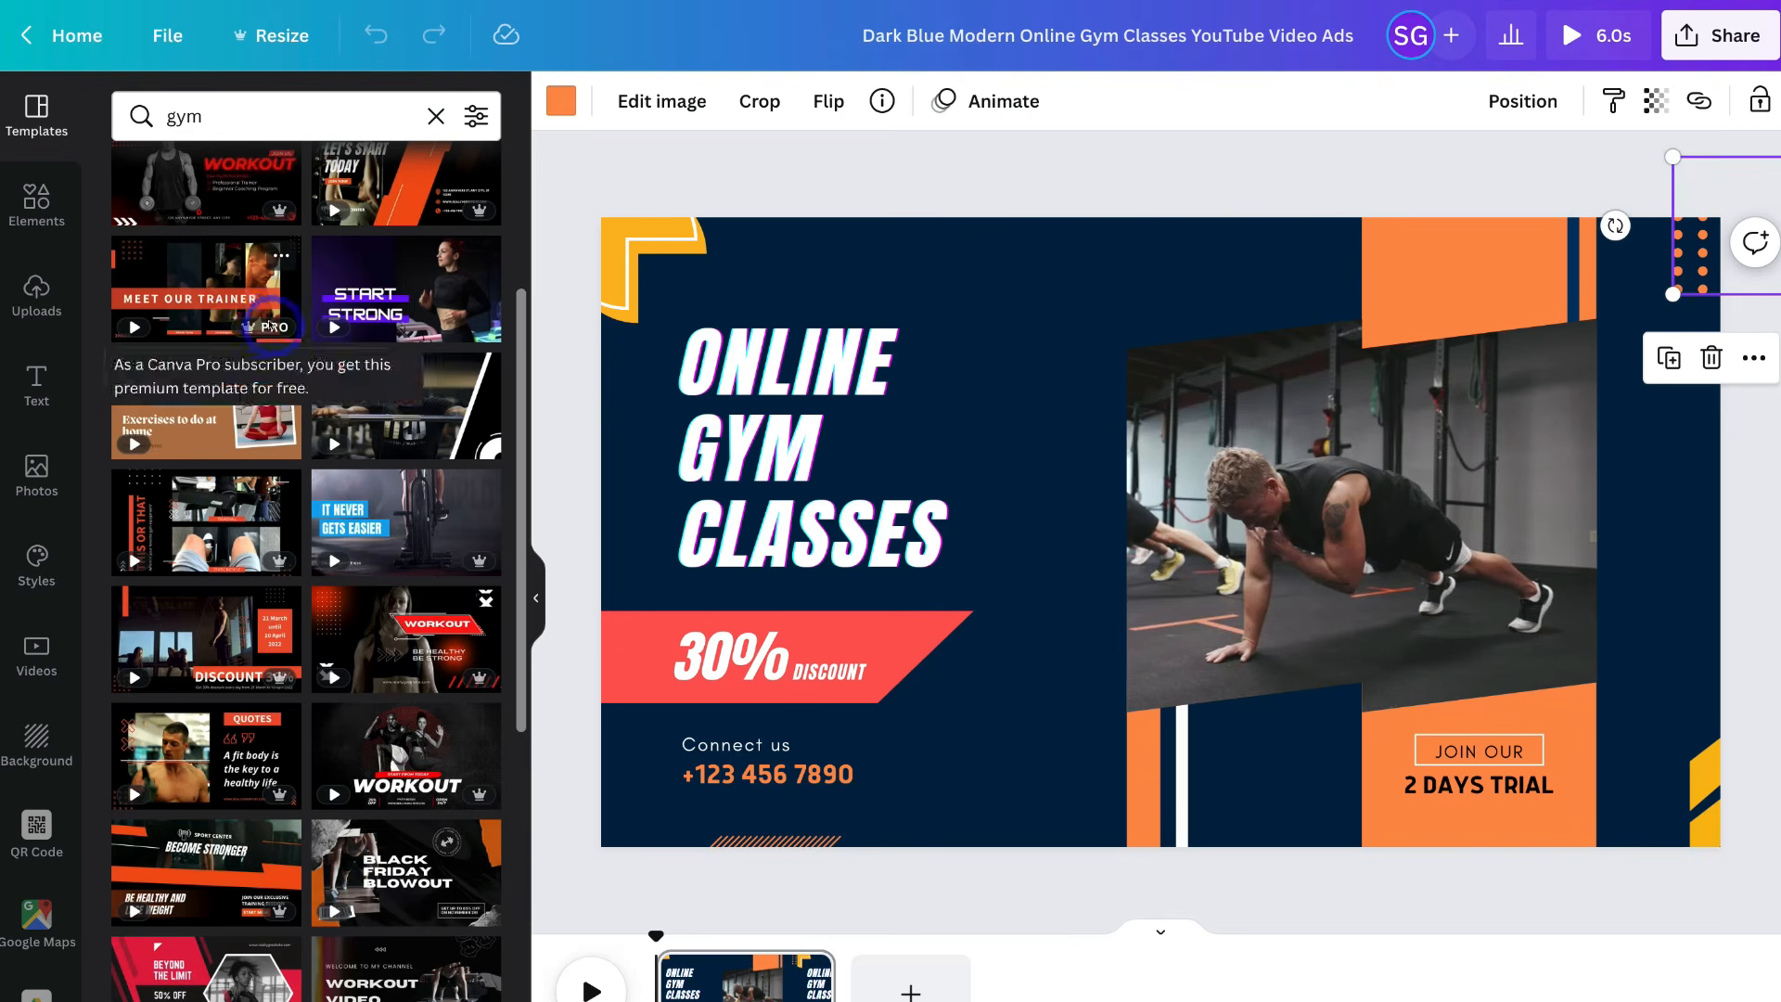
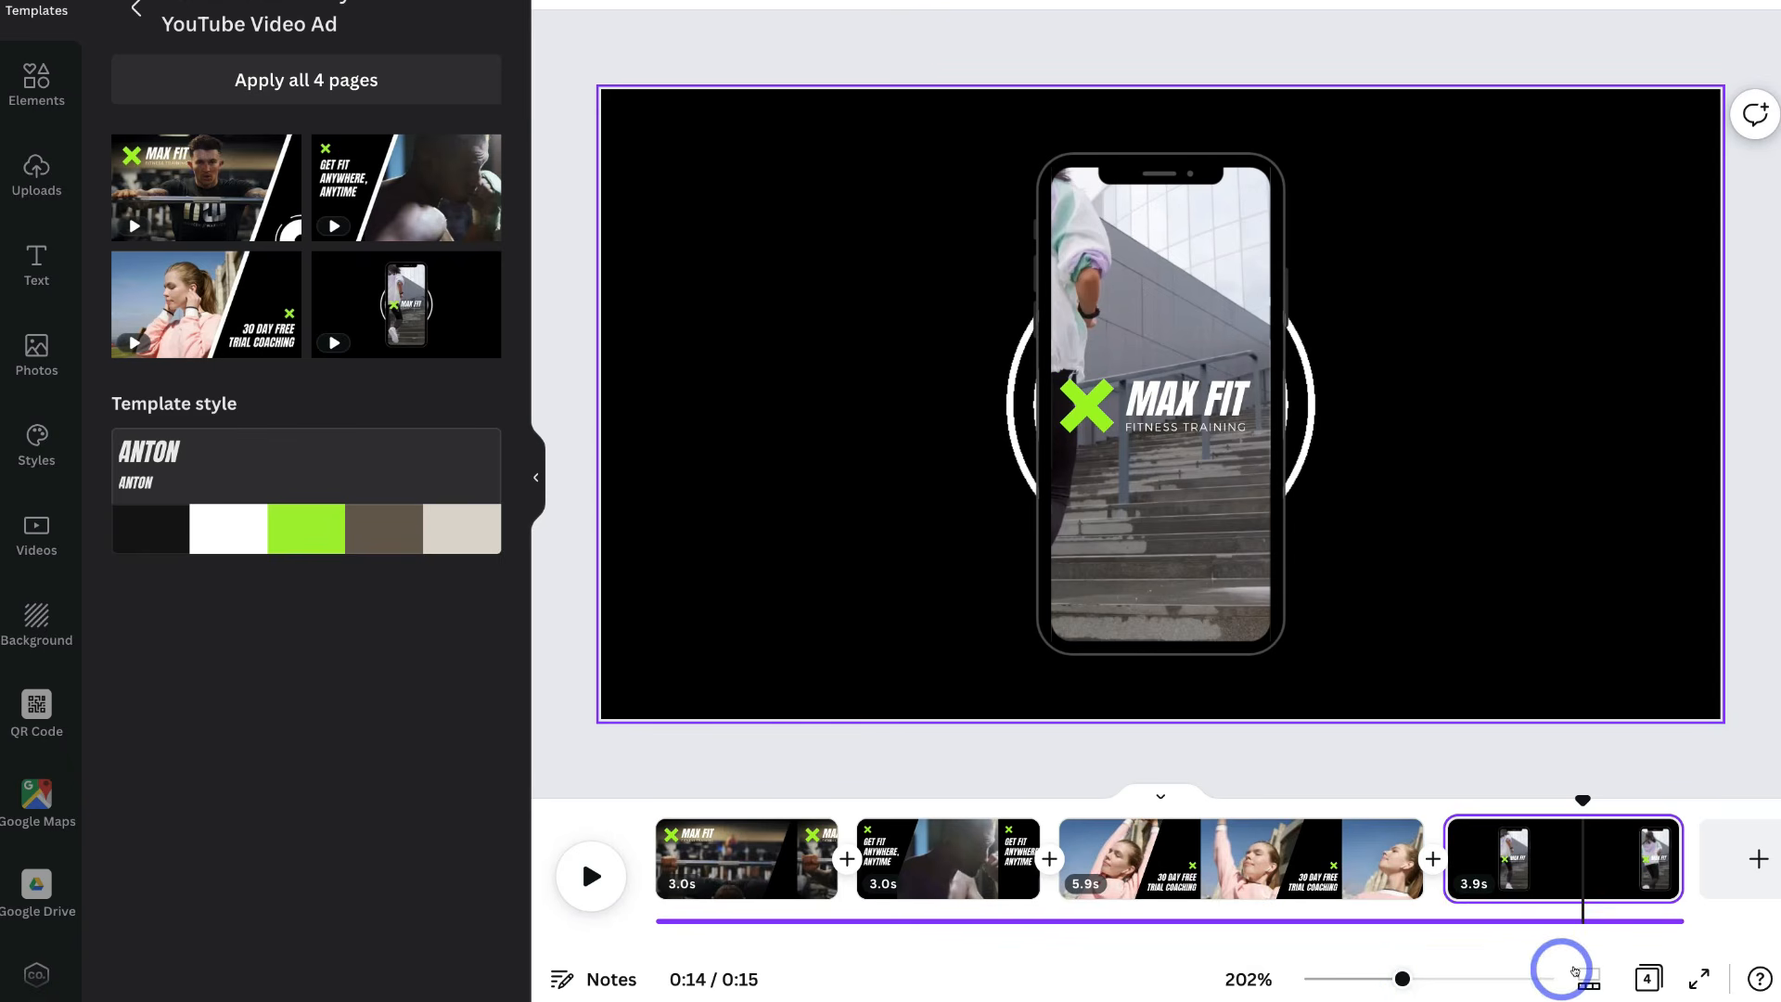
- Set the canvas zoom to 39% and view the design's four pages in grid view before returning to the editor
left_click(1587, 974)
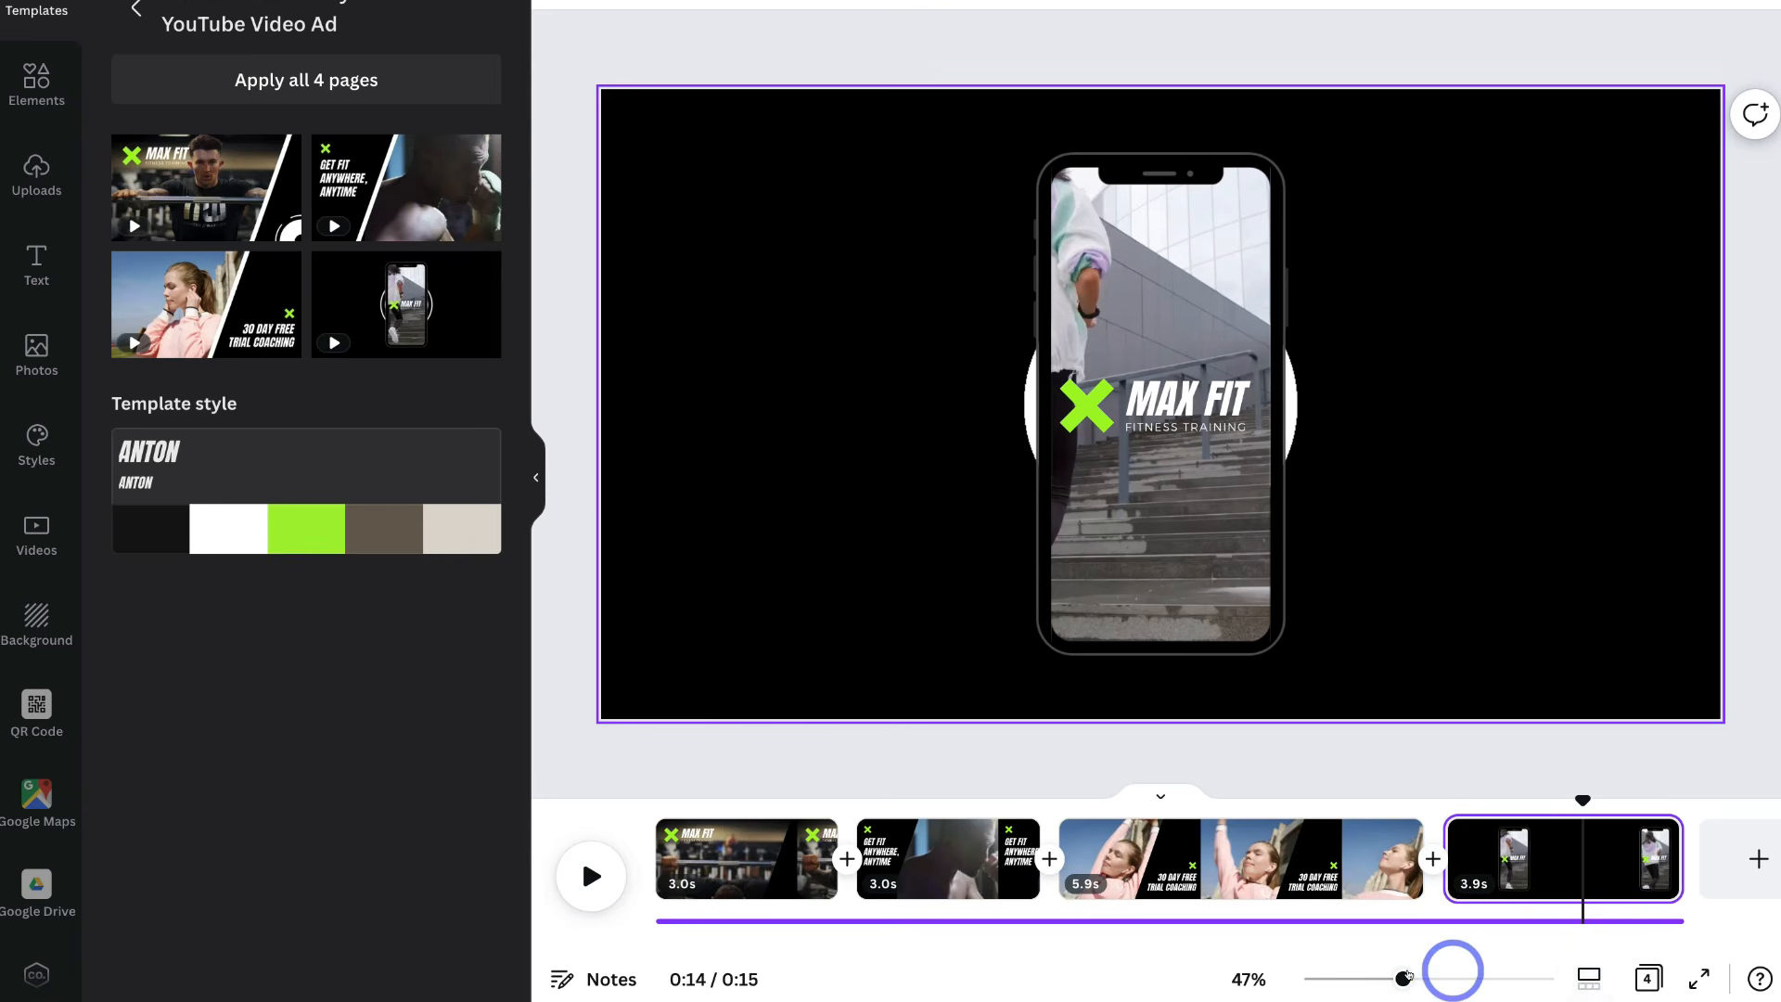
mouse_move(1398, 976)
left_mouse_down()
mouse_move(1503, 970)
mouse_move(1412, 974)
left_mouse_up()
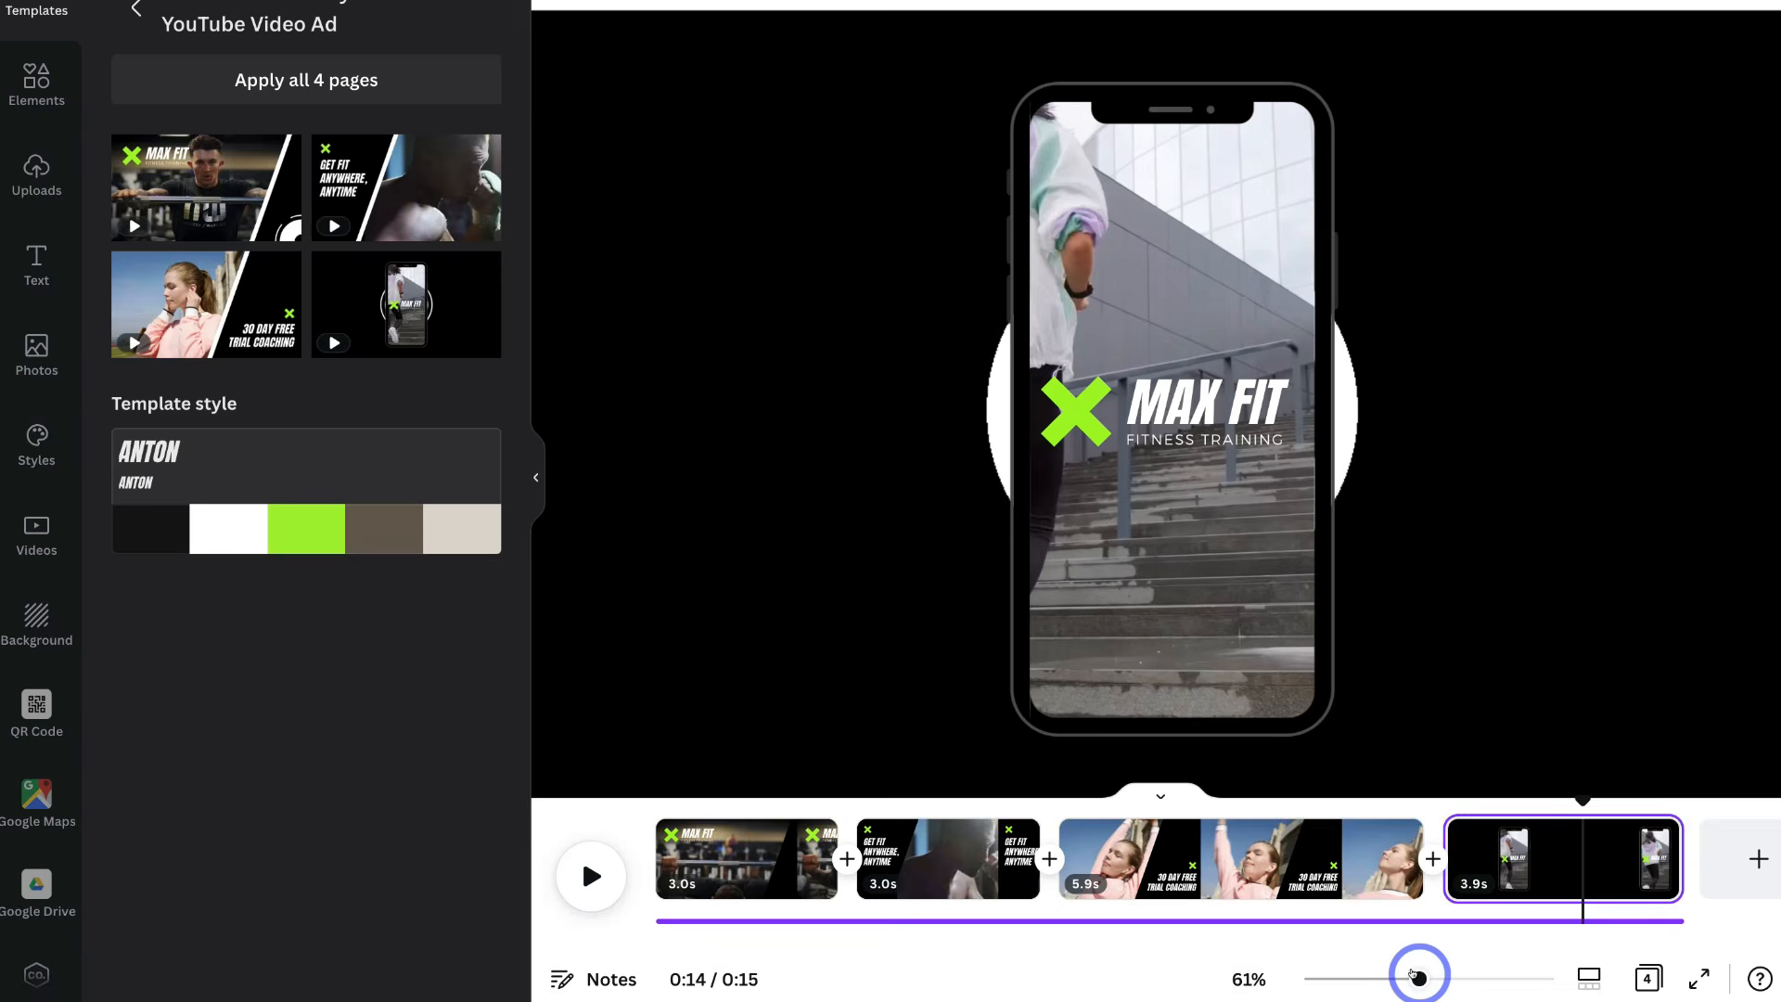
mouse_move(1412, 974)
left_mouse_down()
mouse_move(1373, 974)
mouse_move(1389, 975)
left_mouse_up()
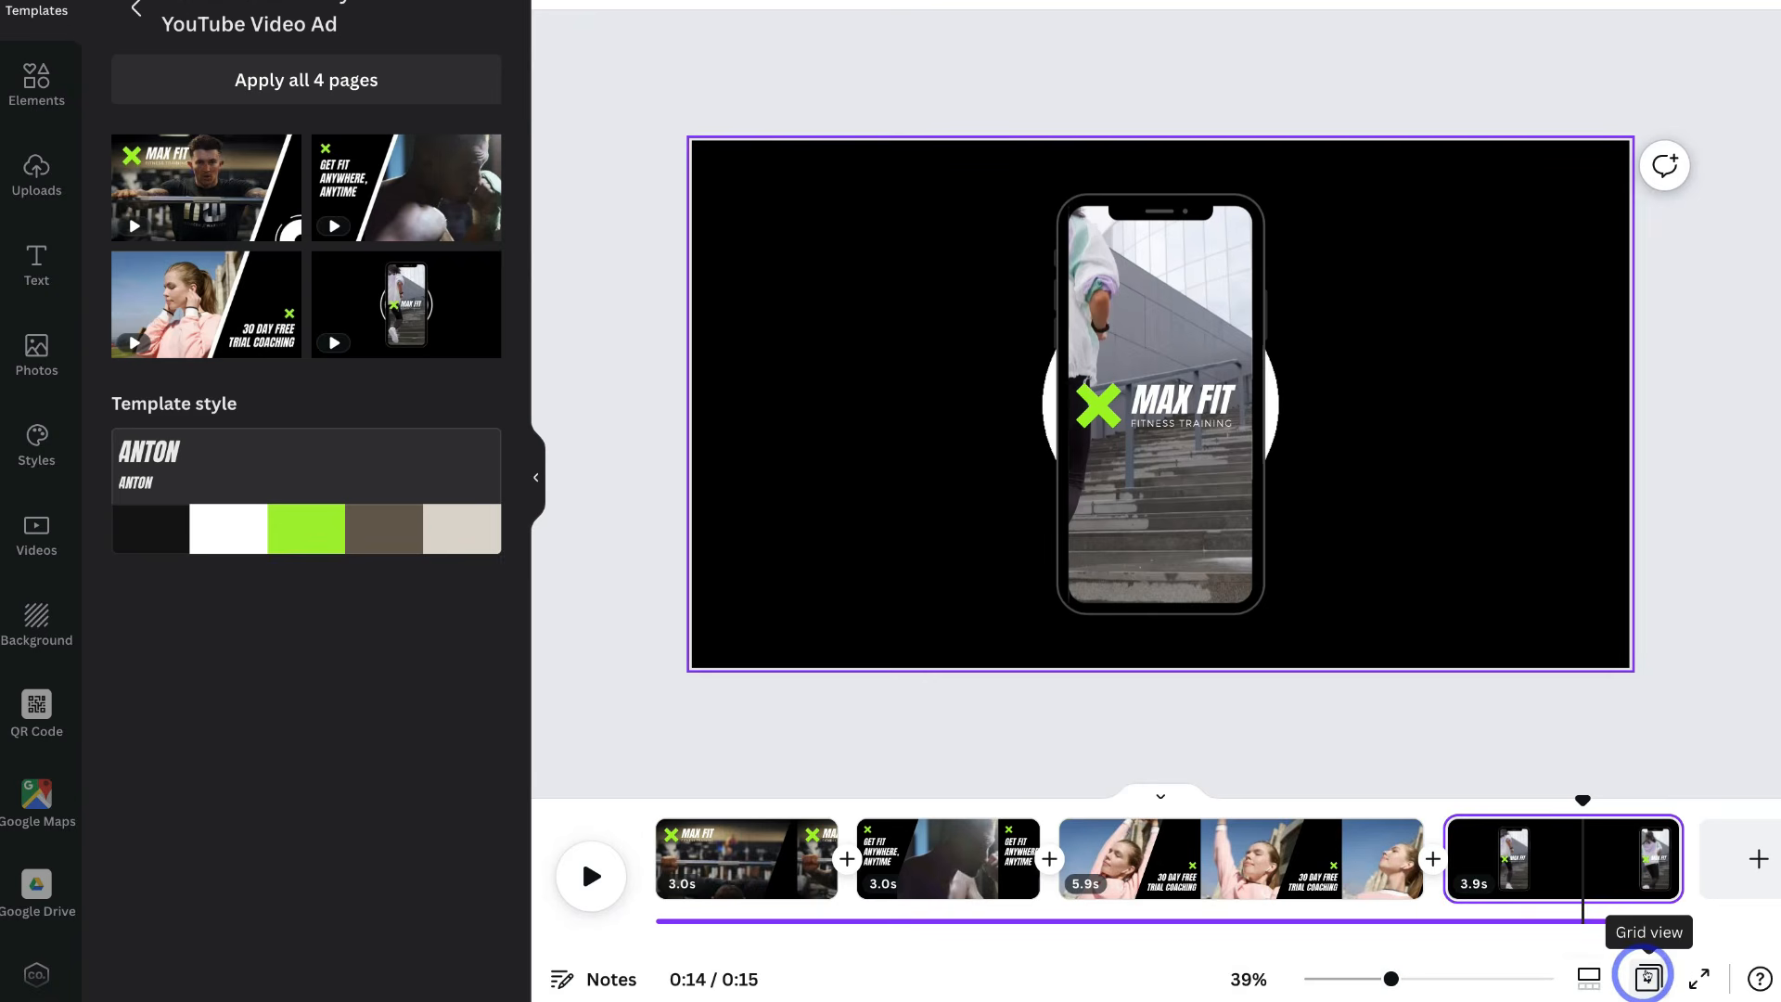
left_click(1649, 974)
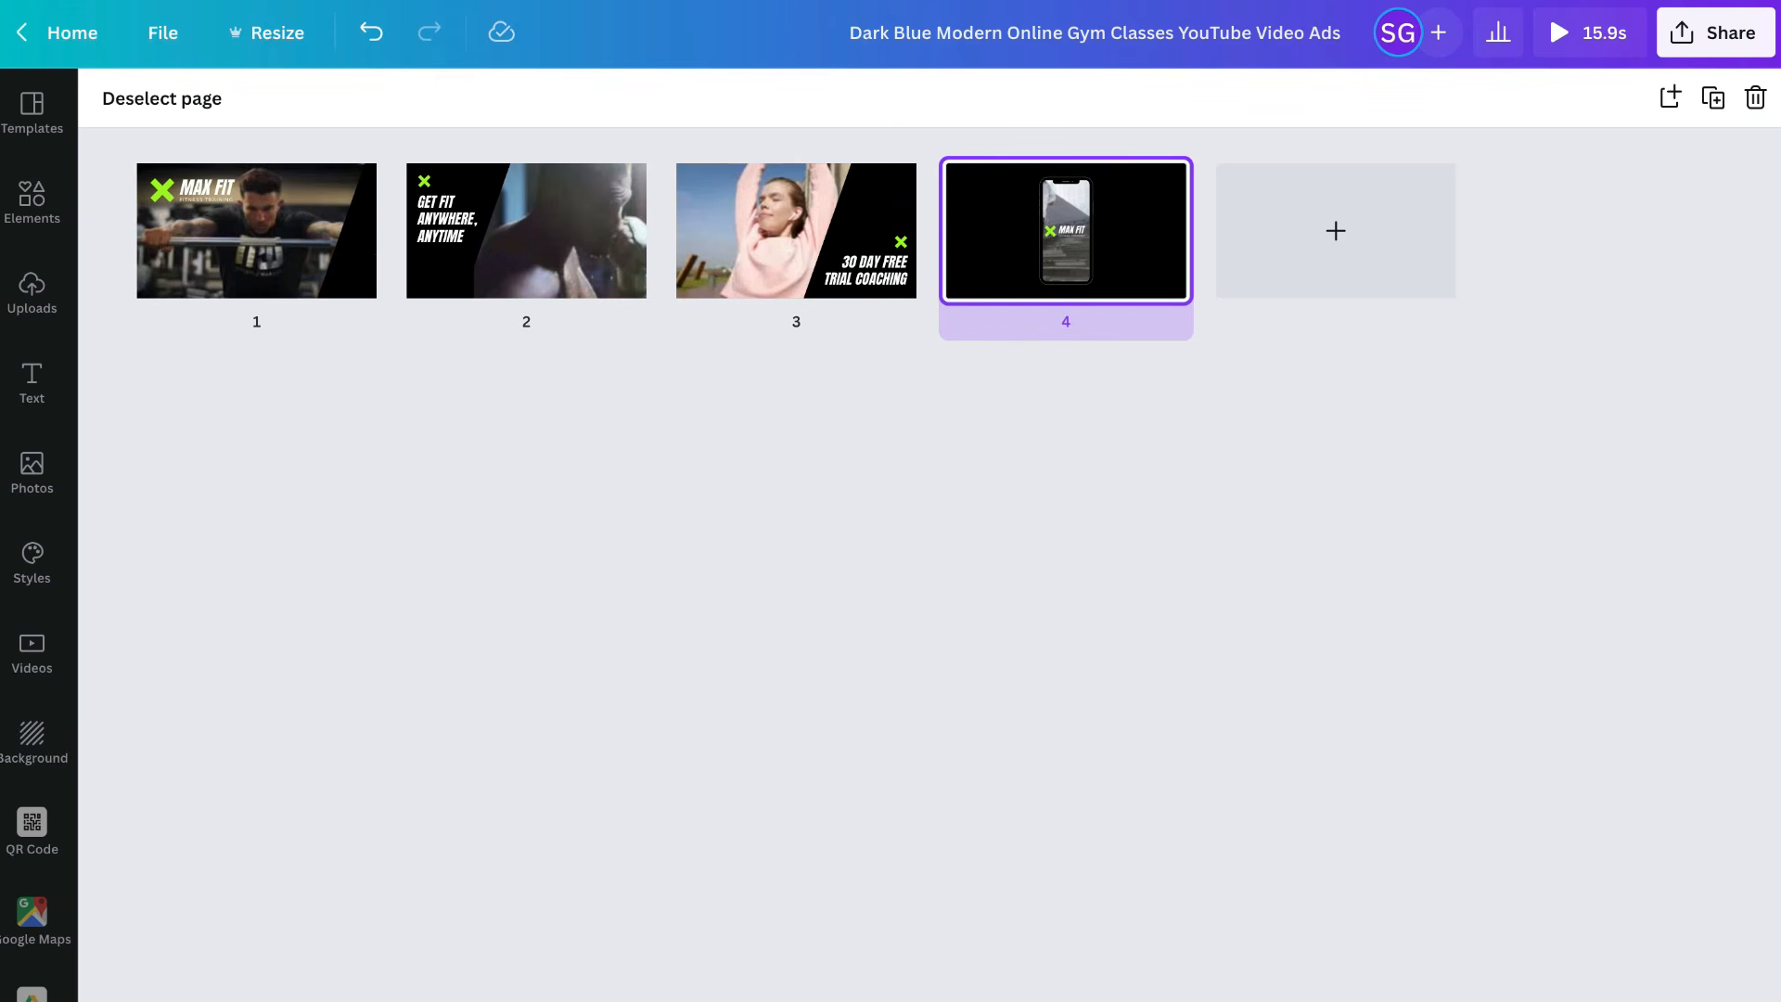
left_click(1640, 1000)
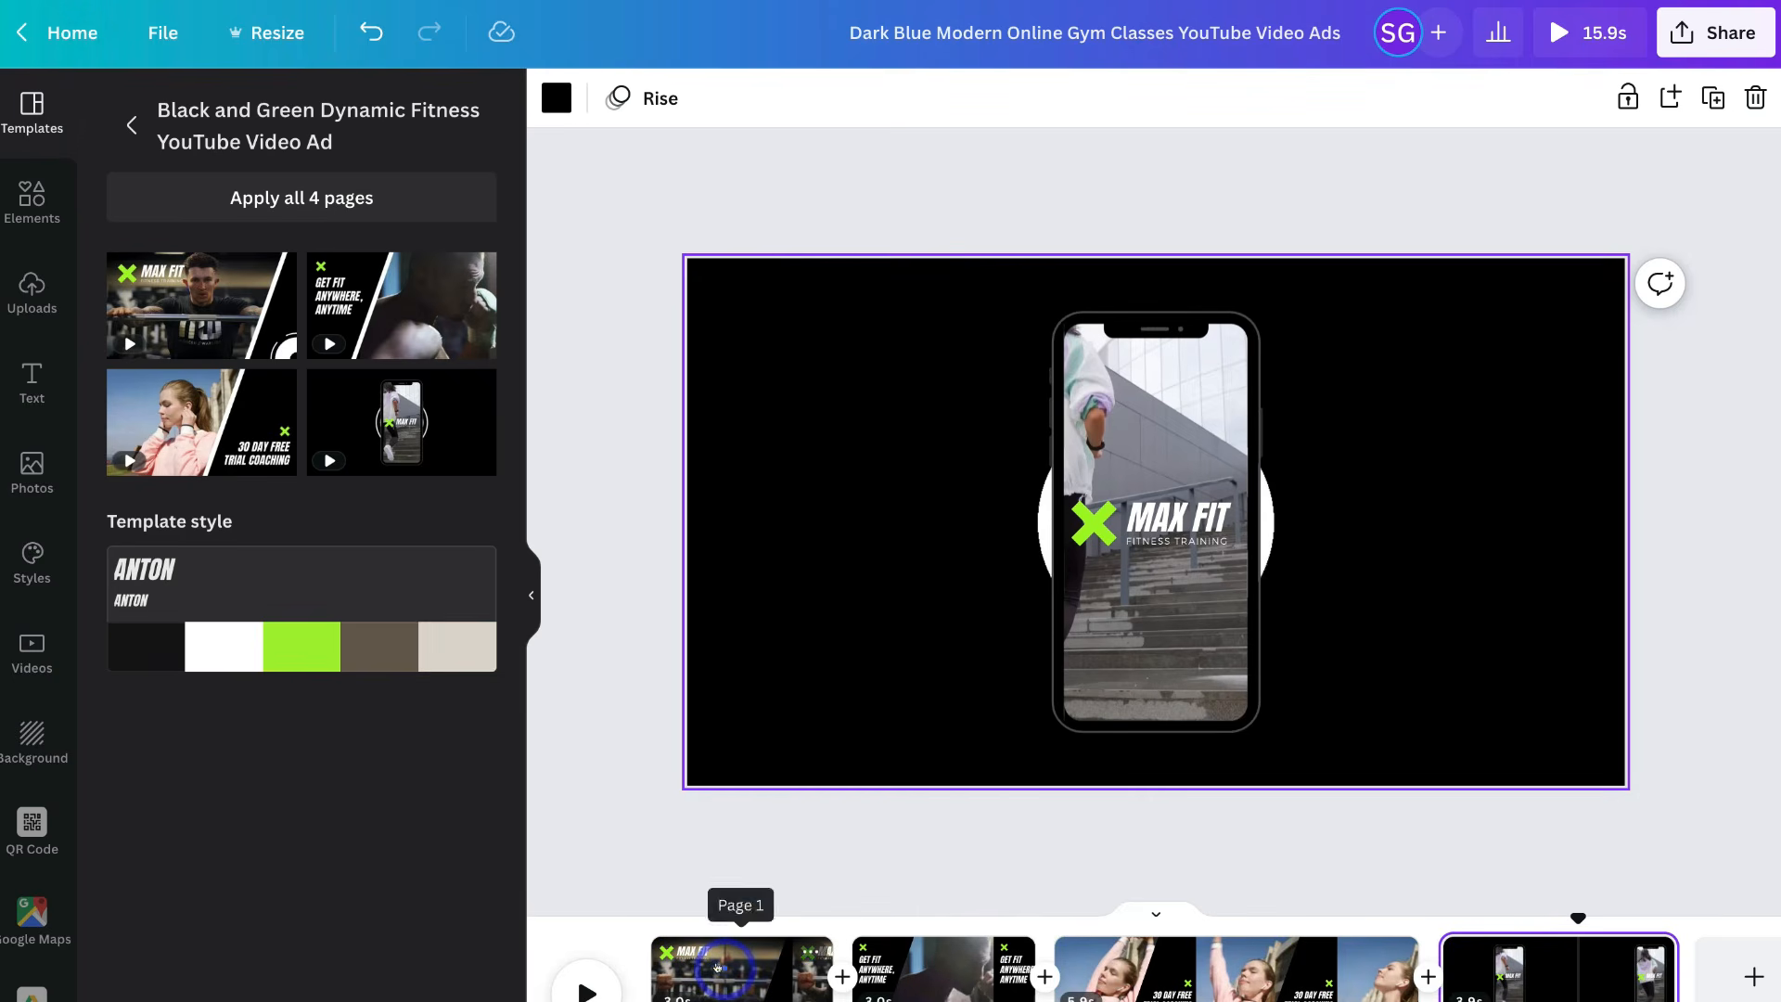
- Ungroup the MAX FIT logo and its text on page 1
left_click(717, 967)
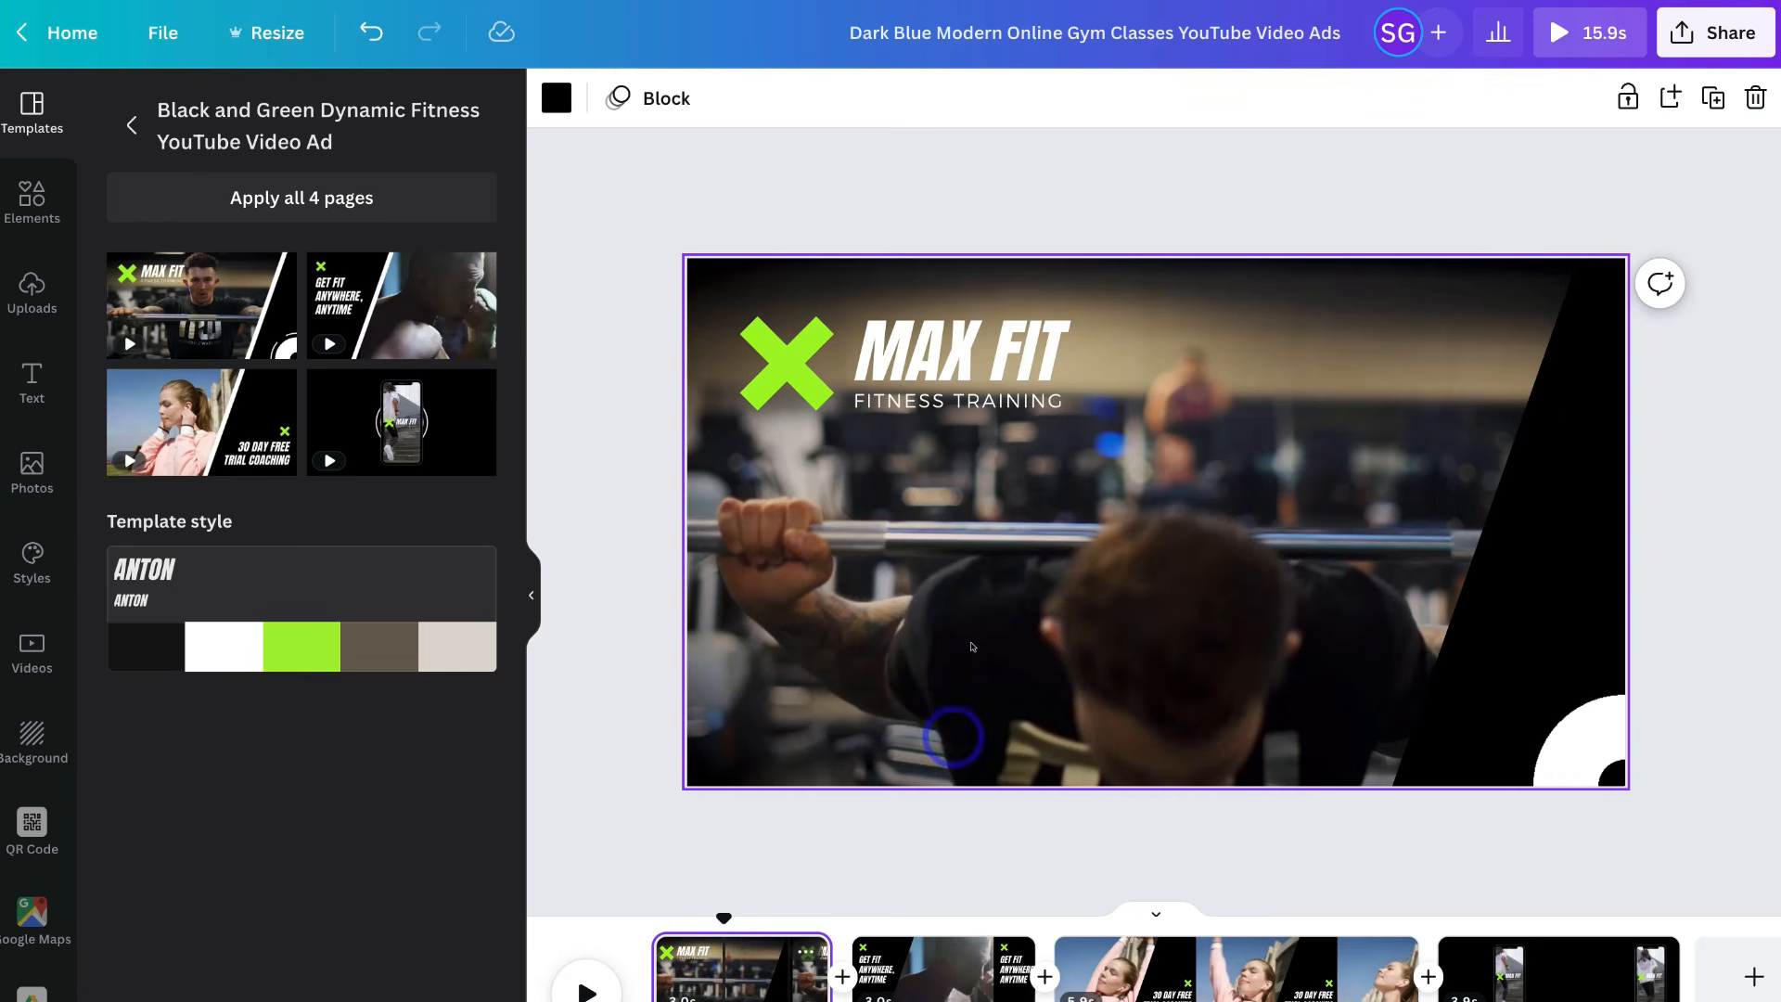
left_click(956, 371)
left_click(946, 347)
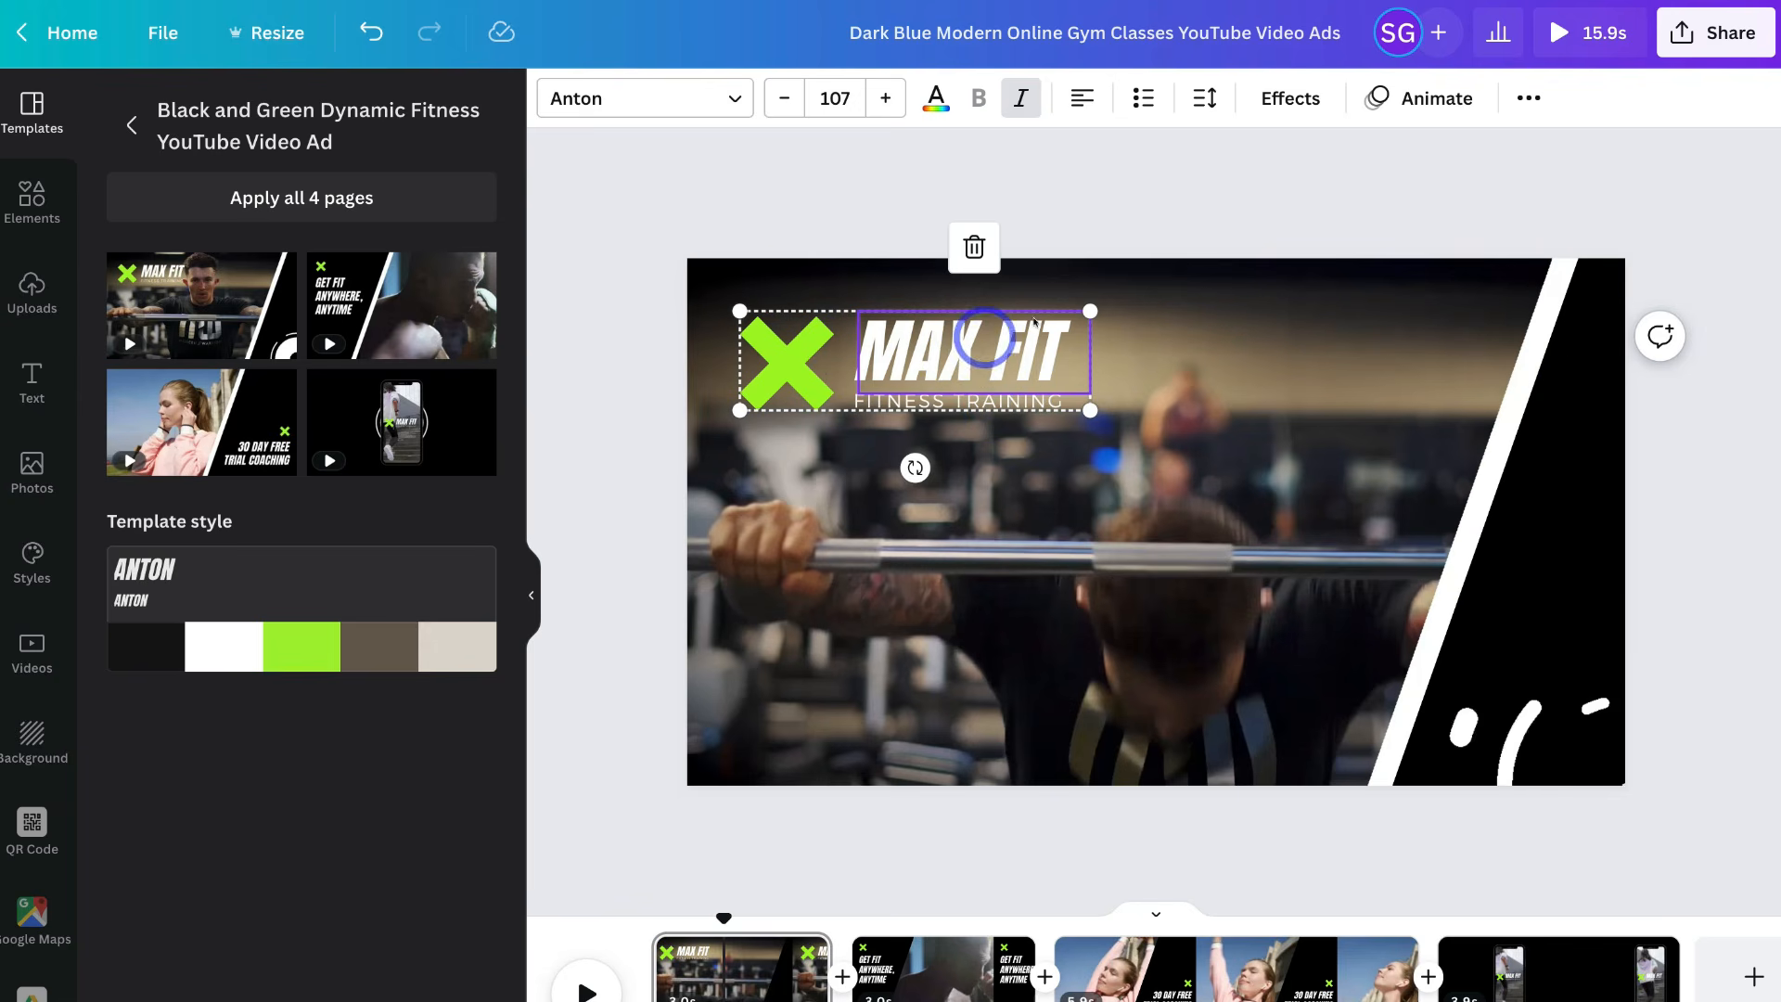
left_click(1526, 98)
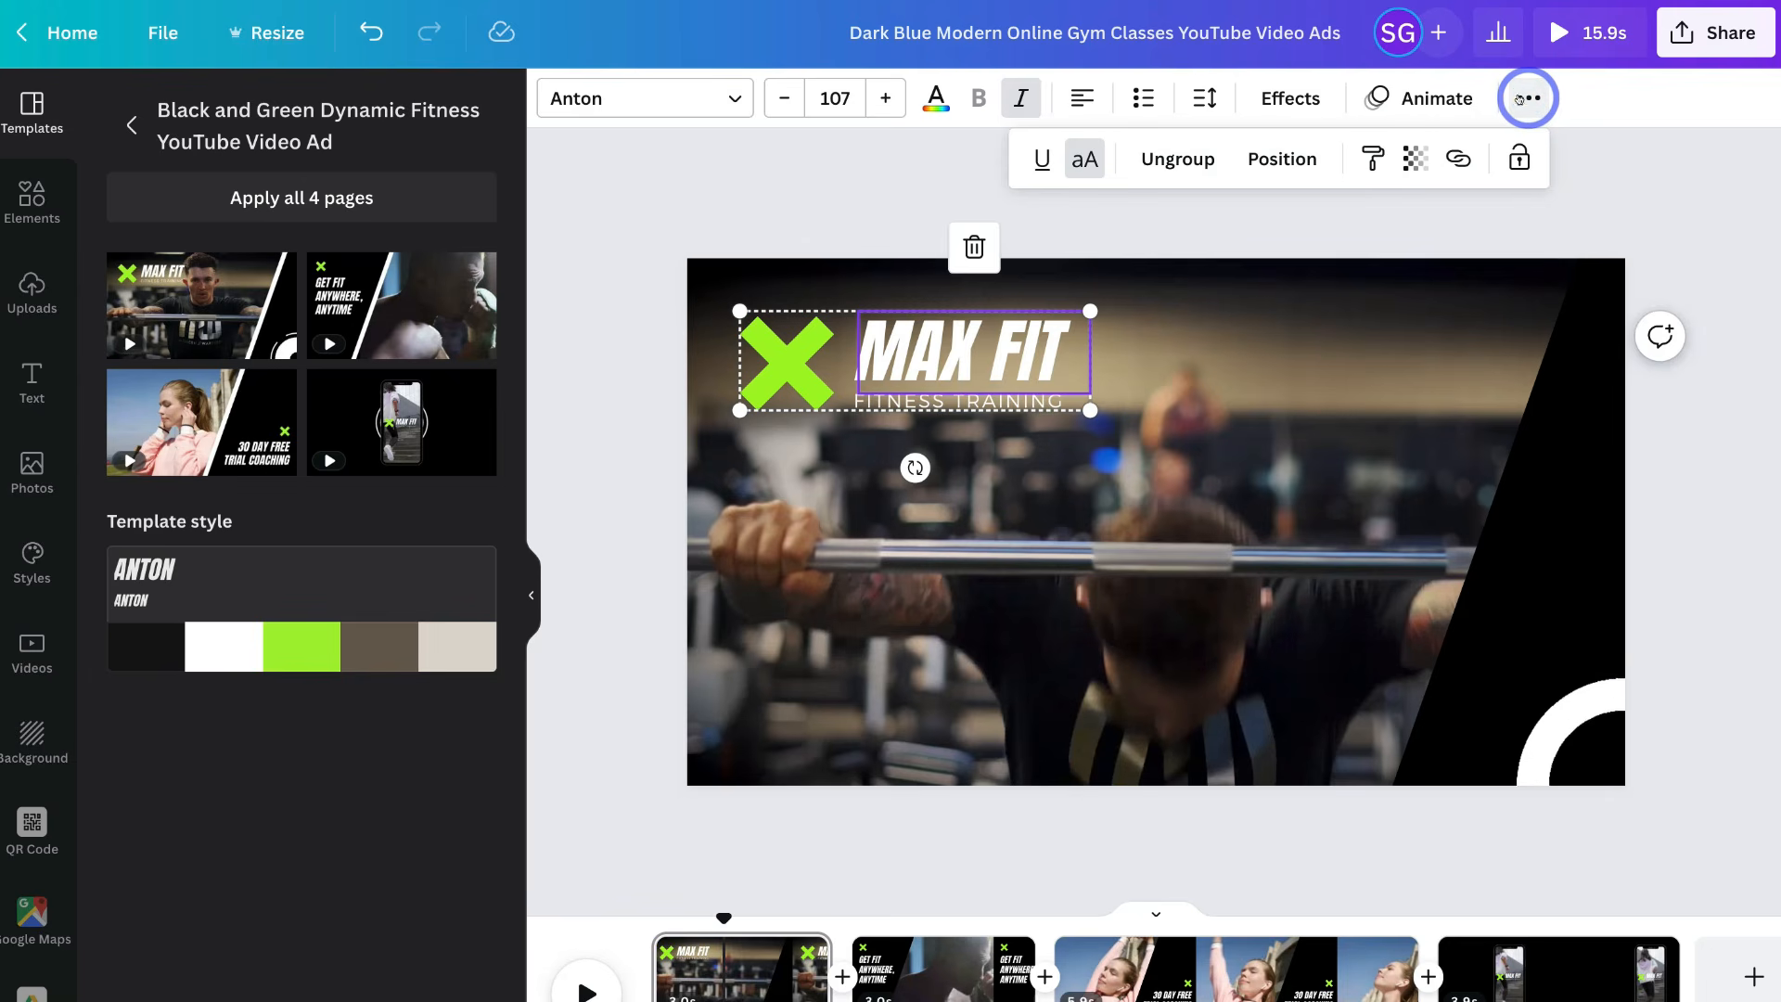
left_click(1156, 163)
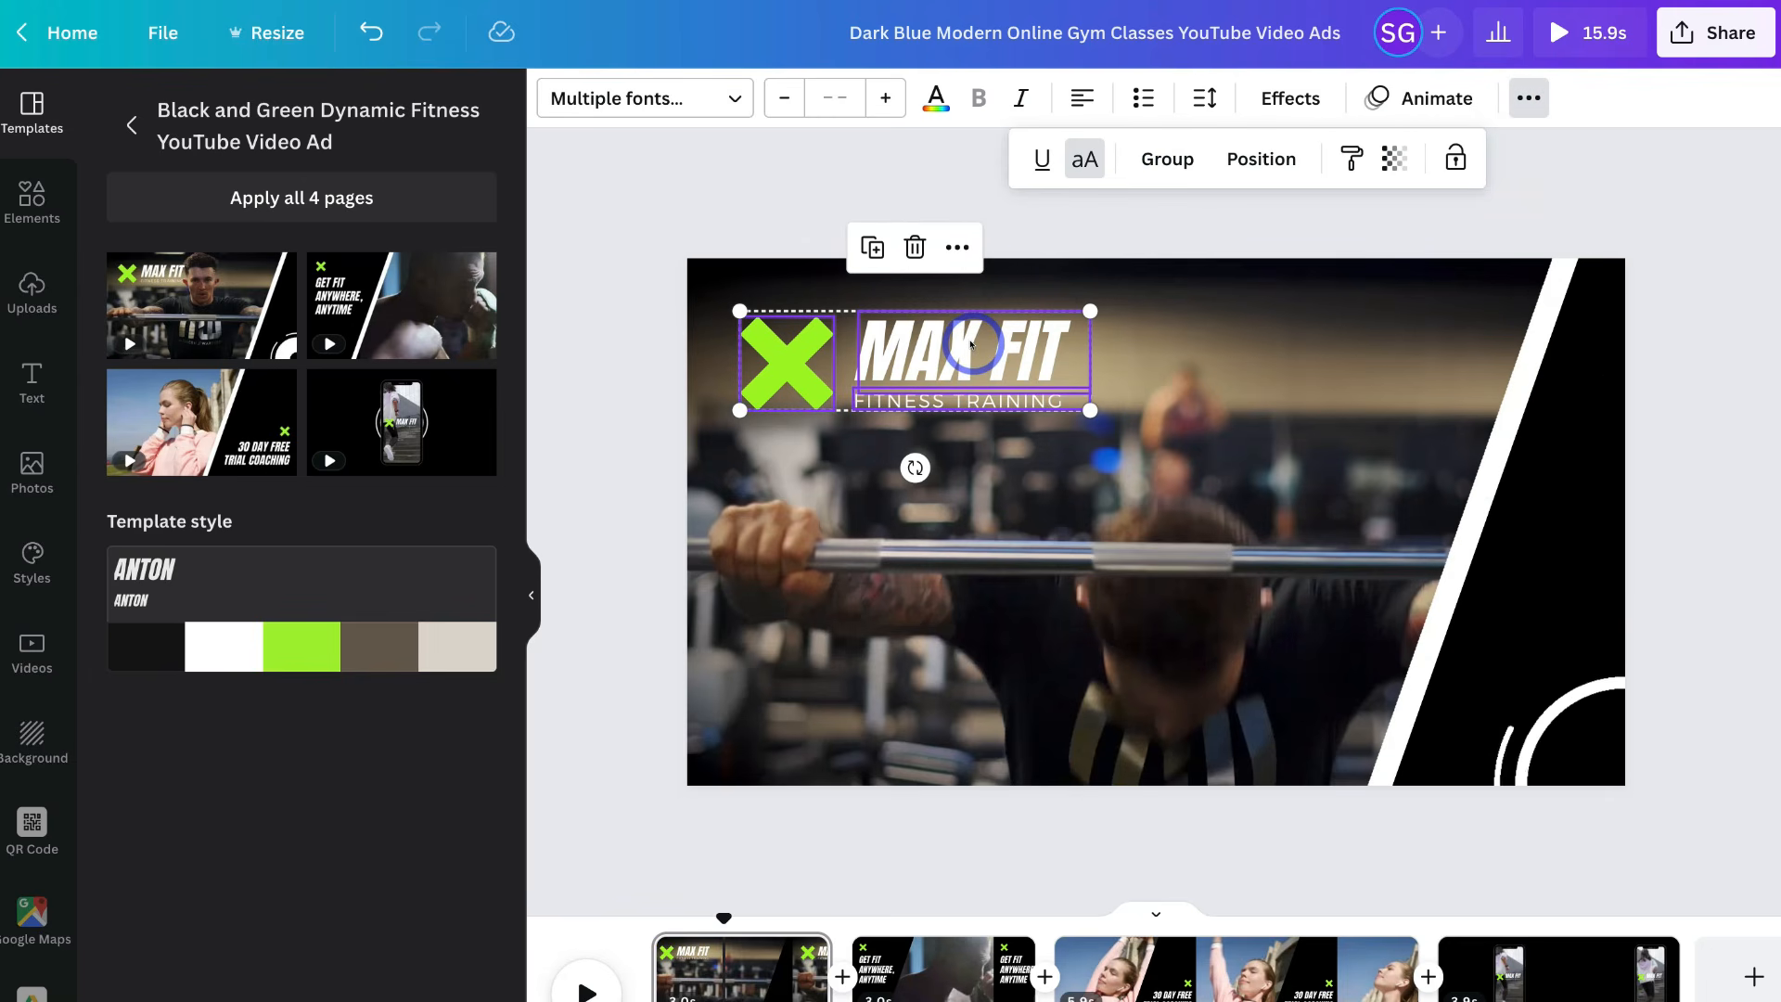
left_click(972, 344)
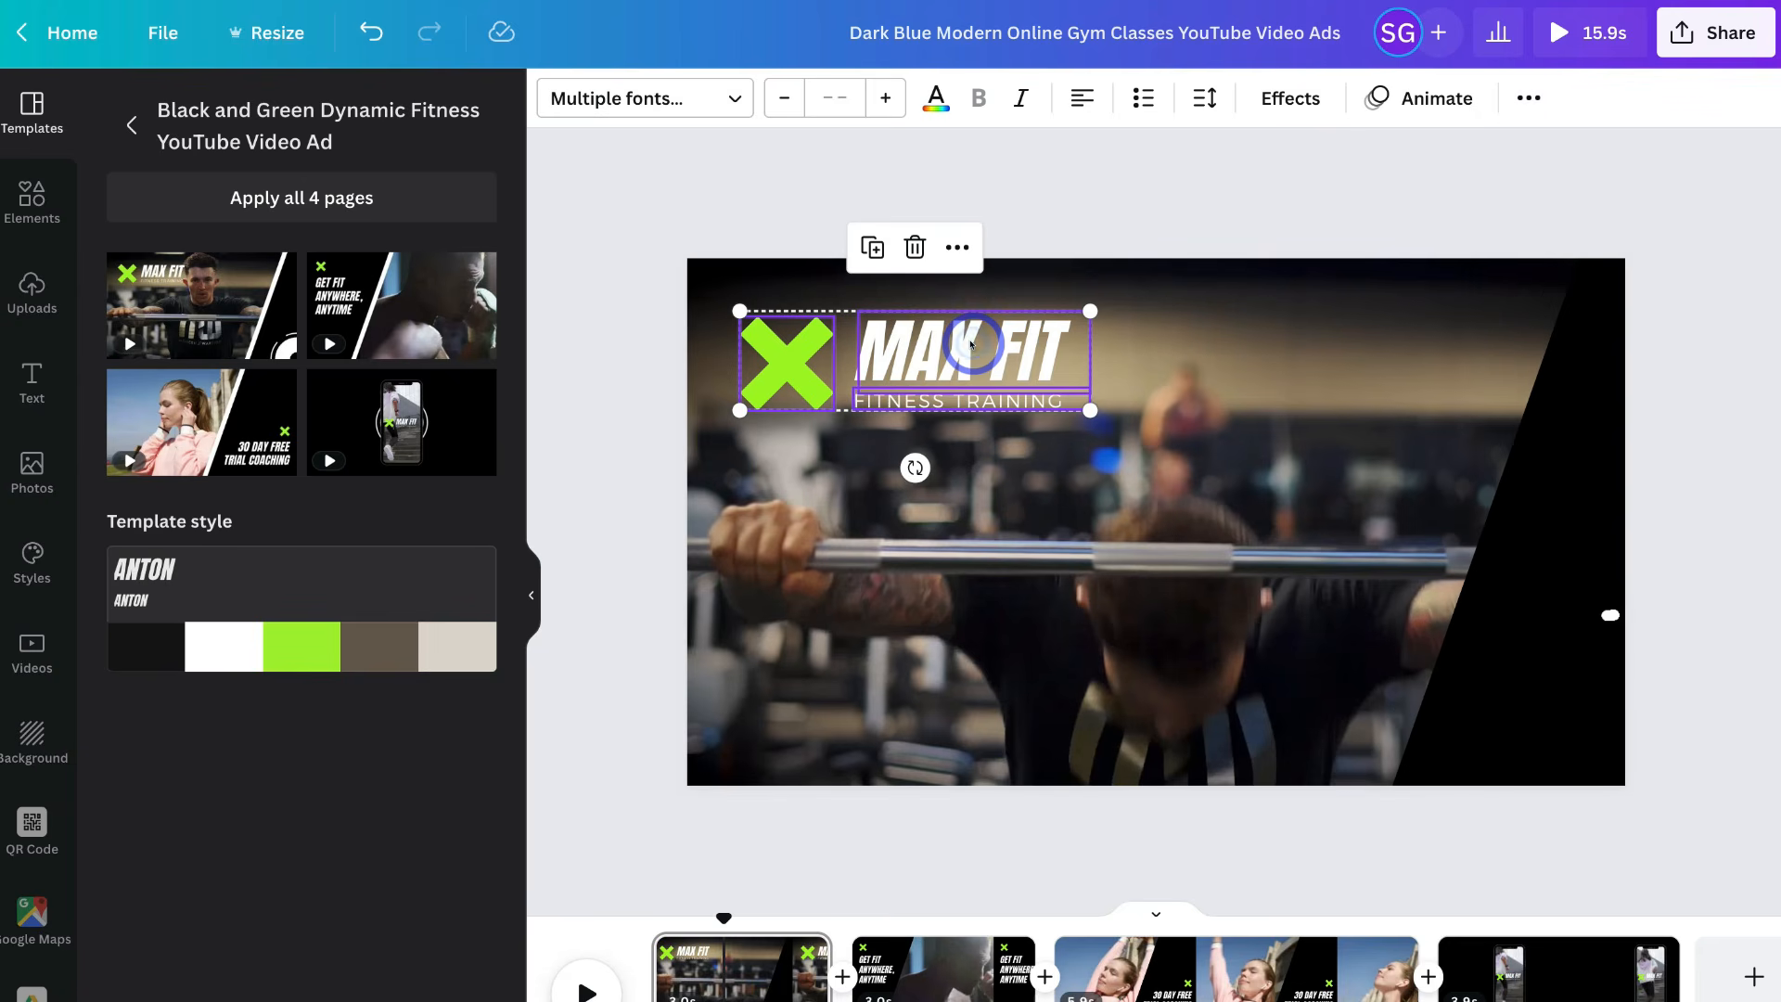
- Replace the MAX FIT heading on page 1 with "LEVEL UP FITNESS" and widen its text box to fit on one line
left_click(930, 351)
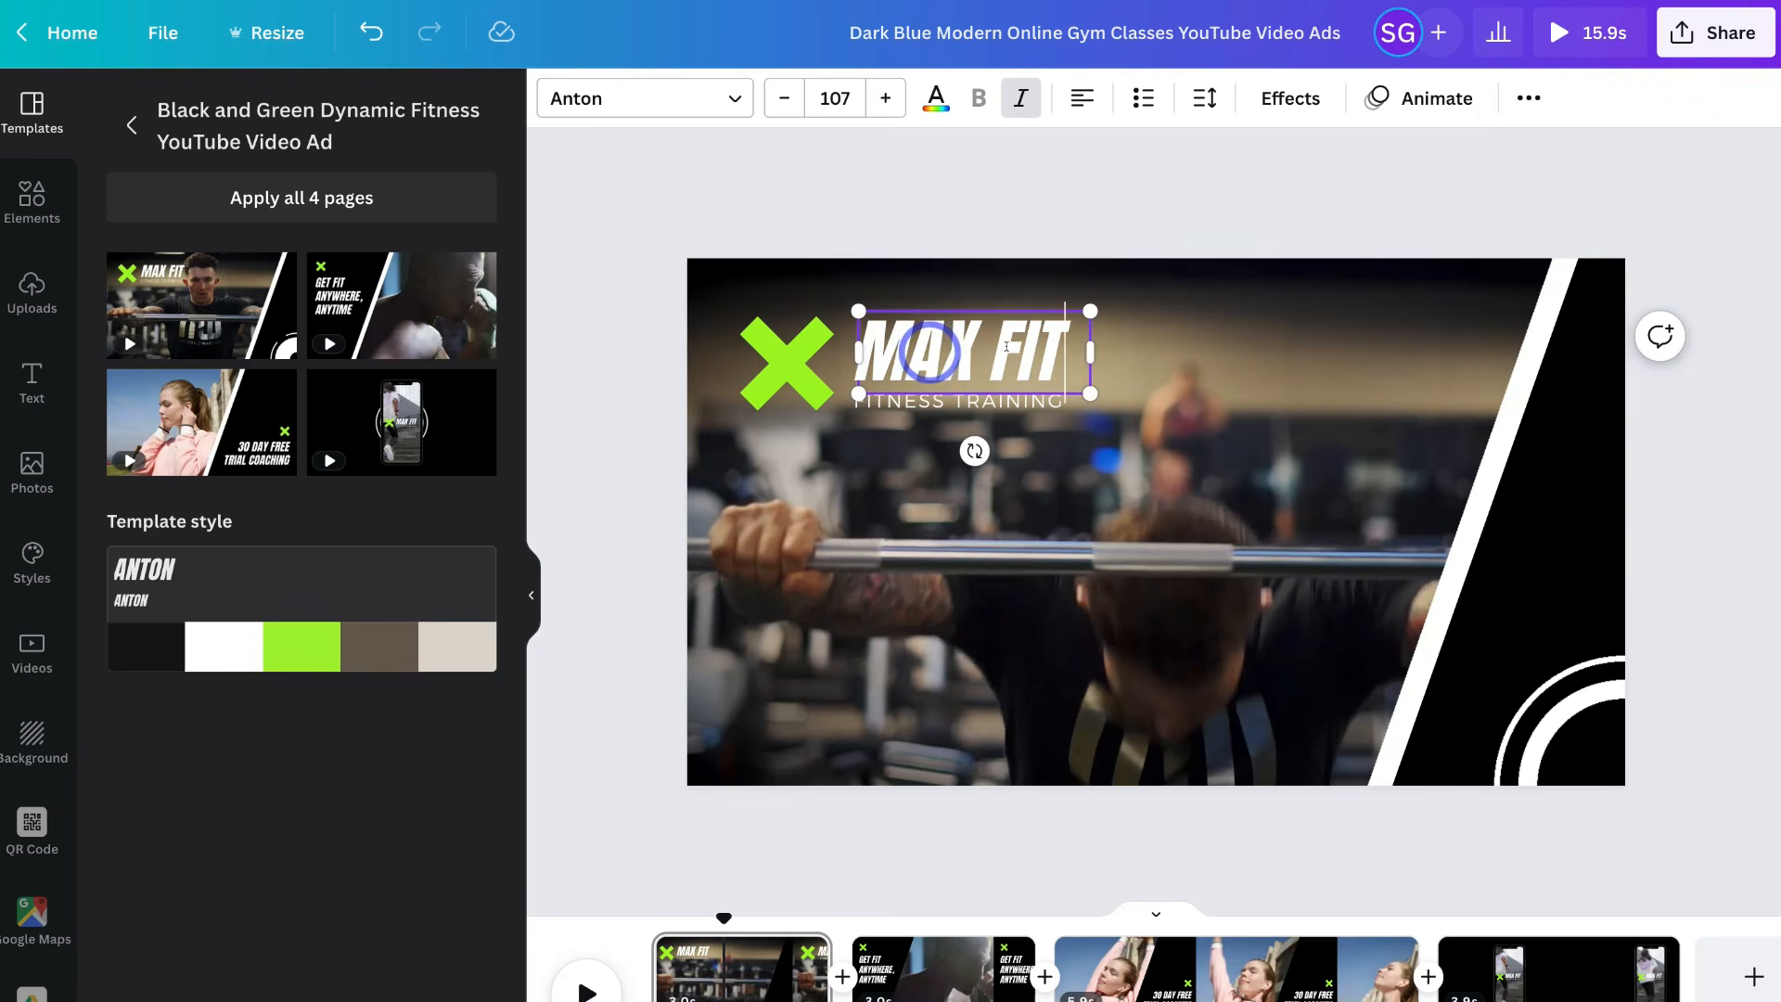
left_click_drag(1065, 349, 954, 351)
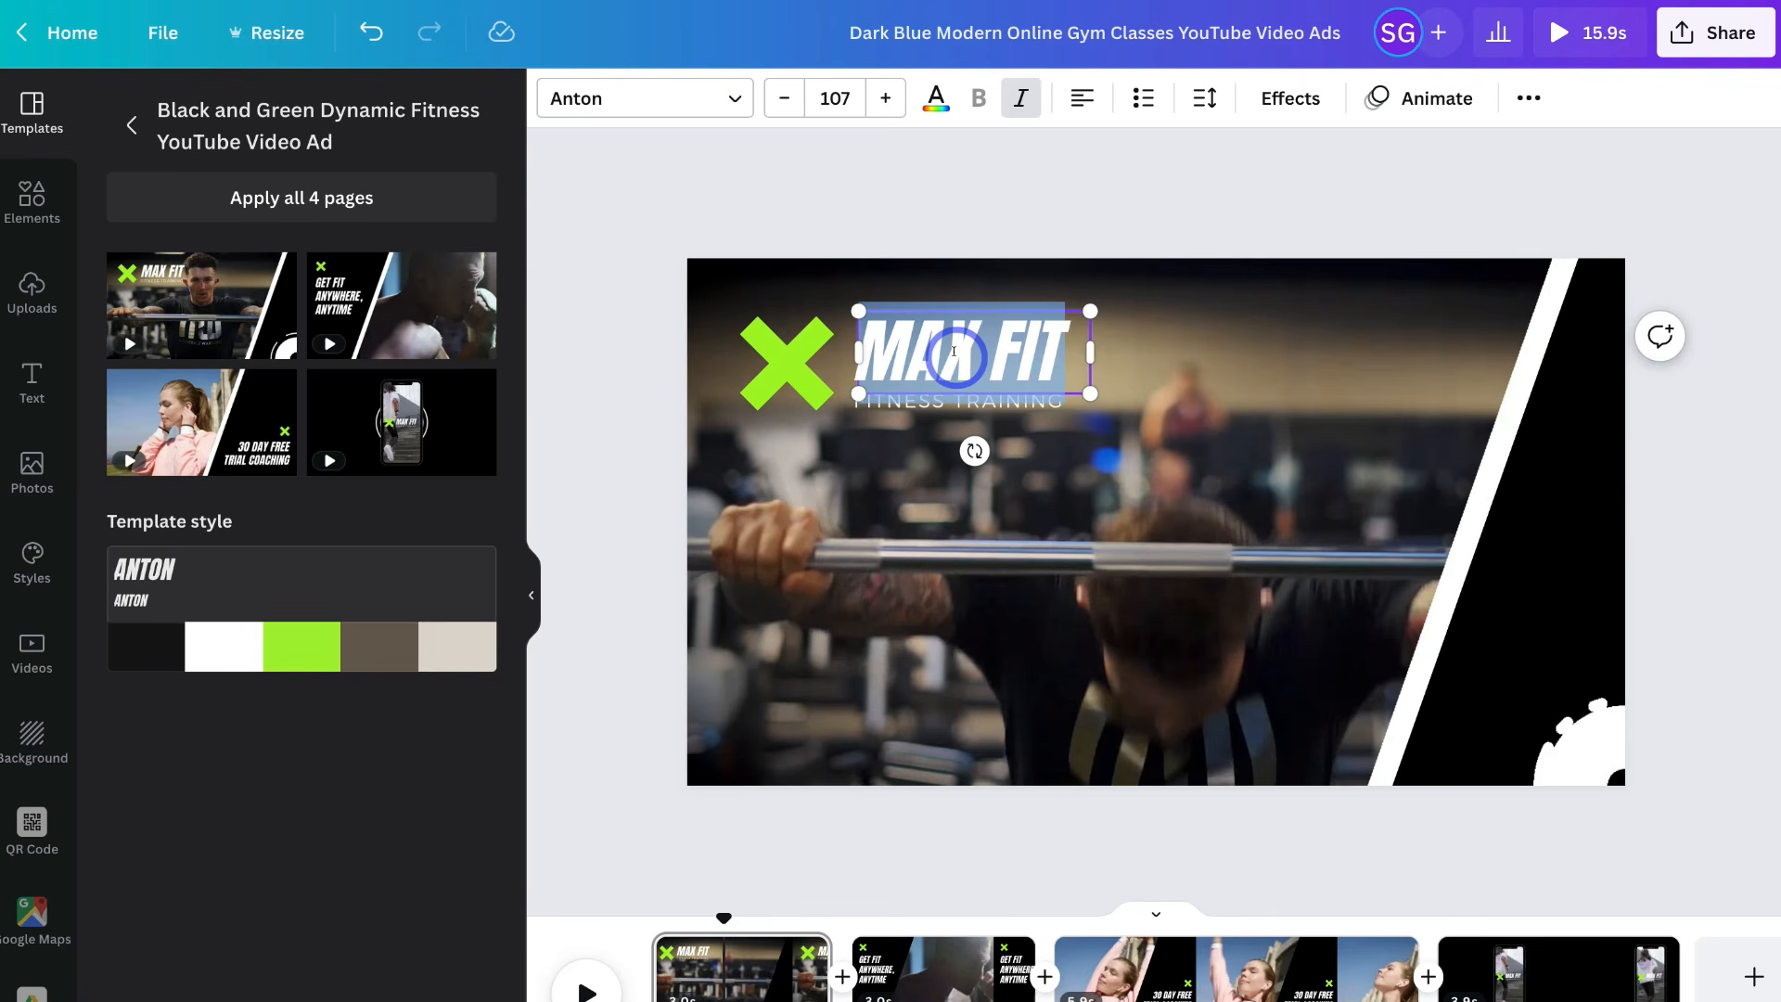
type("LEVEL UP FITNESS")
left_click_drag(1098, 353, 1368, 419)
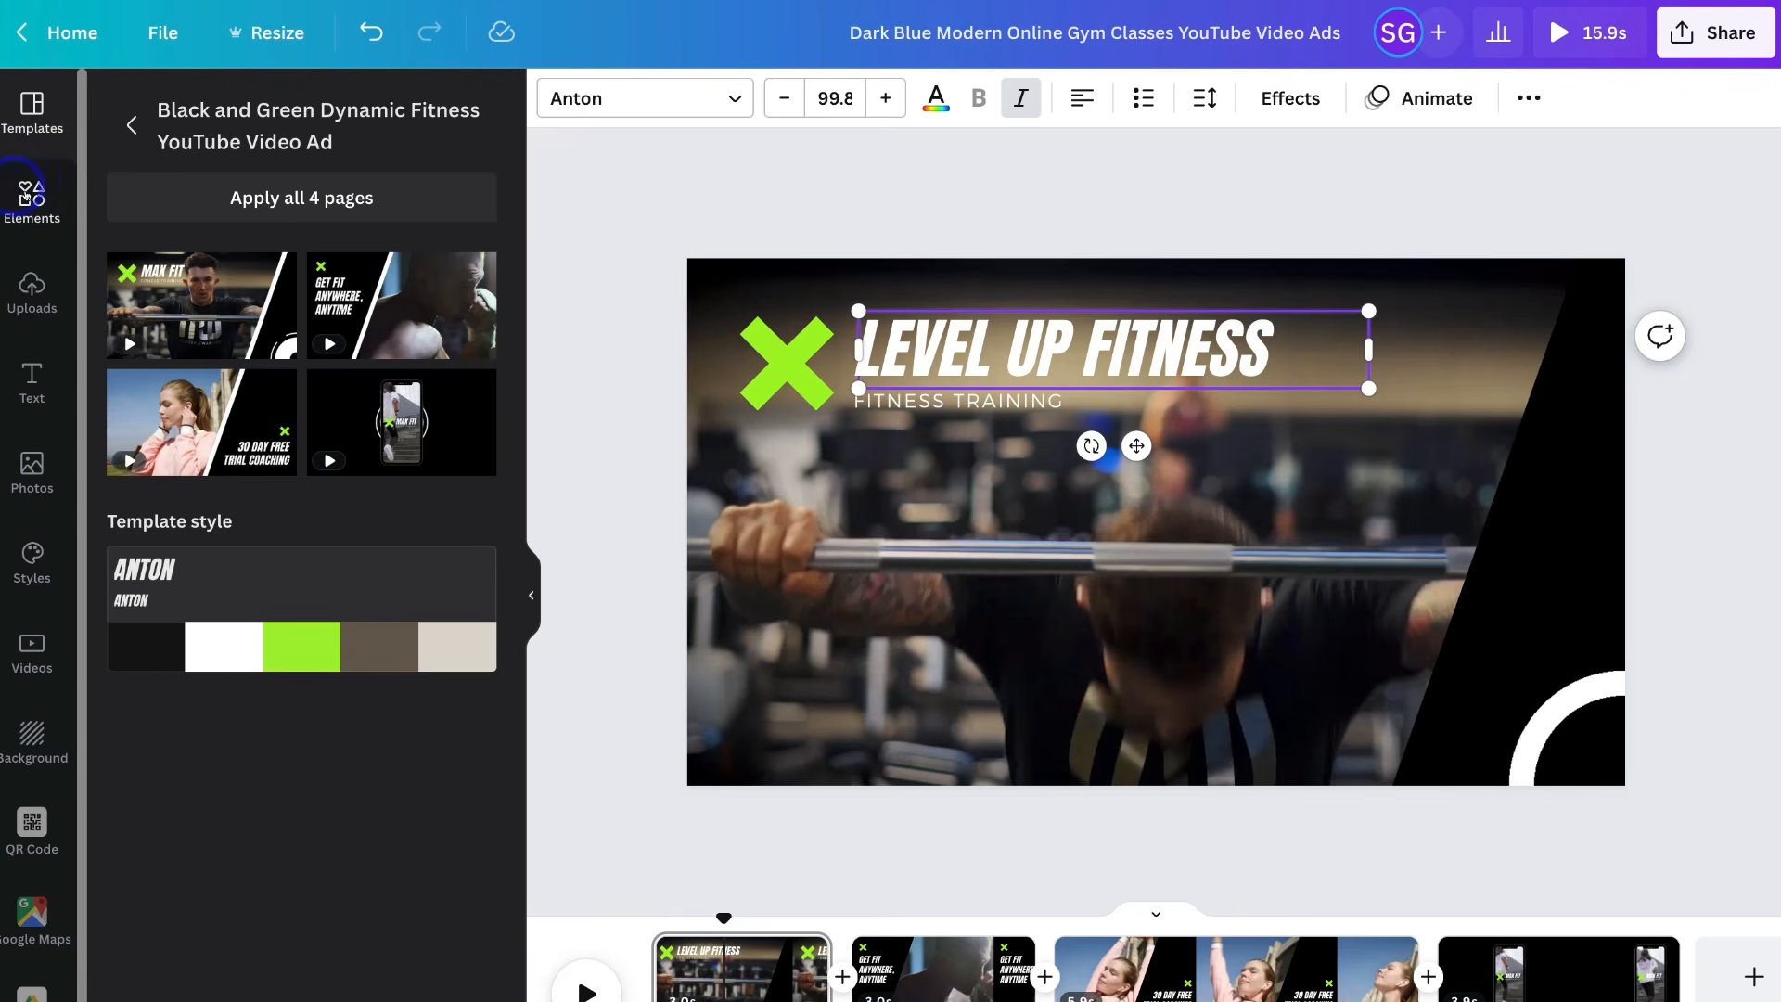
- Search the elements for "gym" and add the silhouette of a man training with battle ropes to page 1
left_click(31, 197)
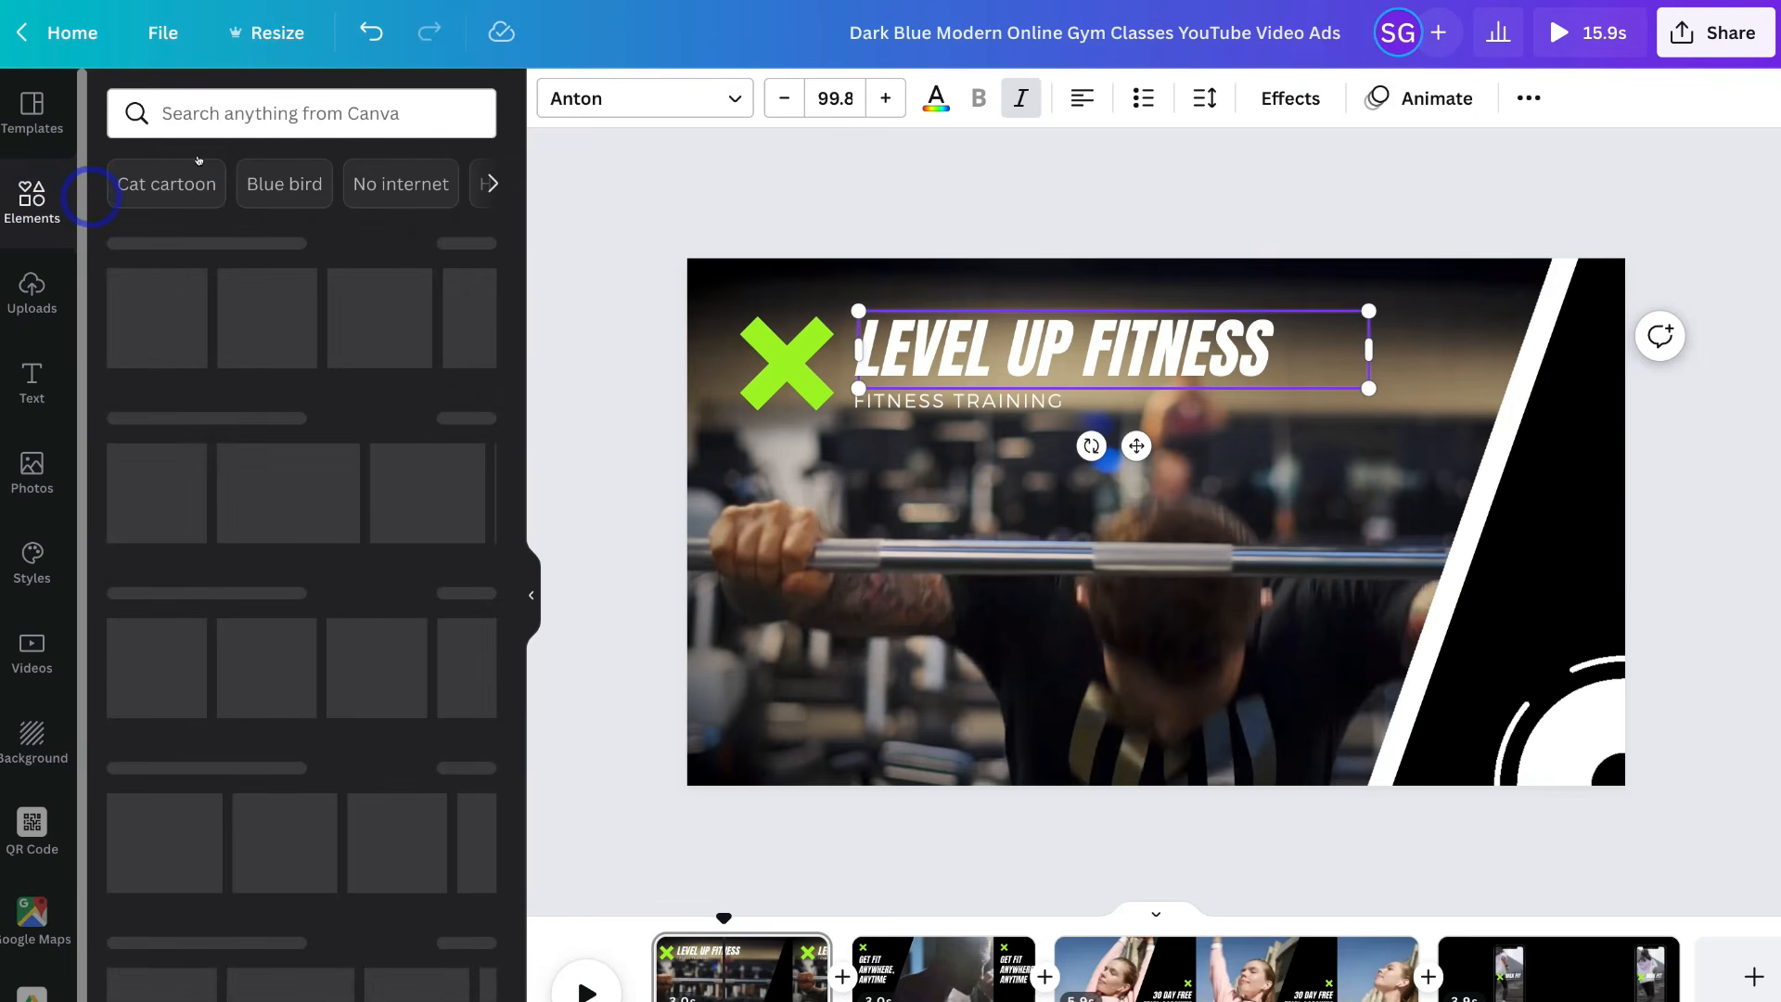
left_click(211, 134)
left_click(190, 113)
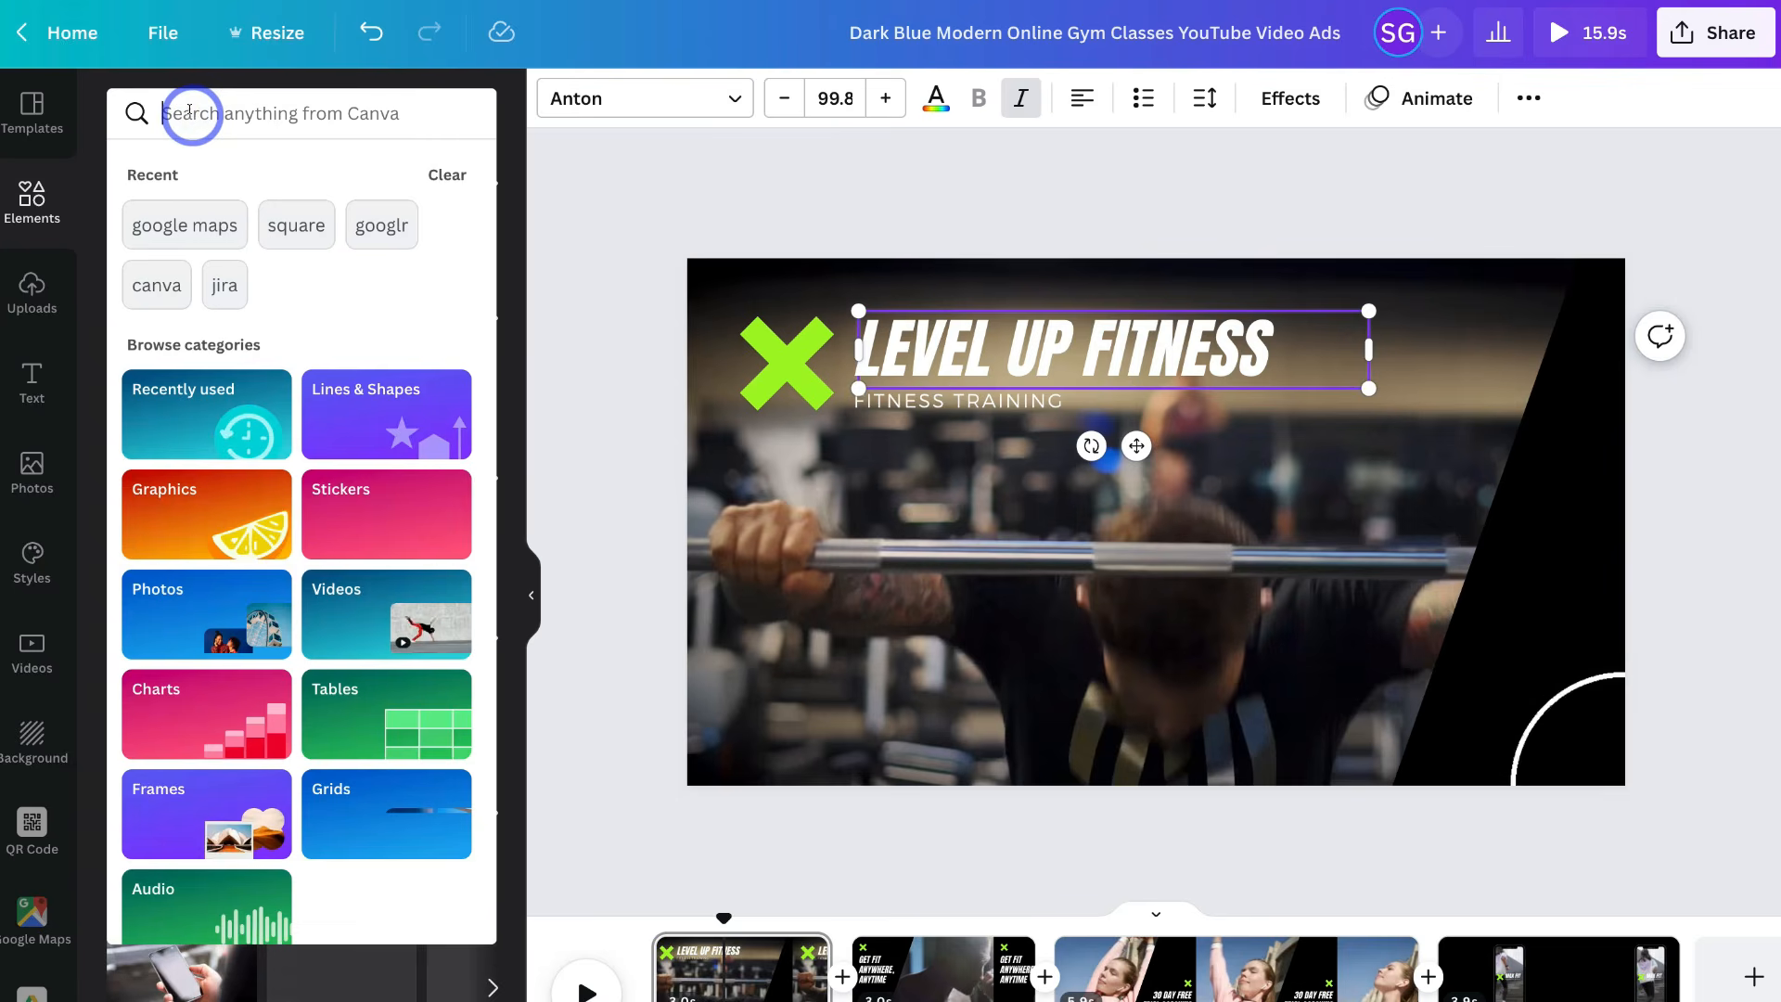
type("gym")
key("Return")
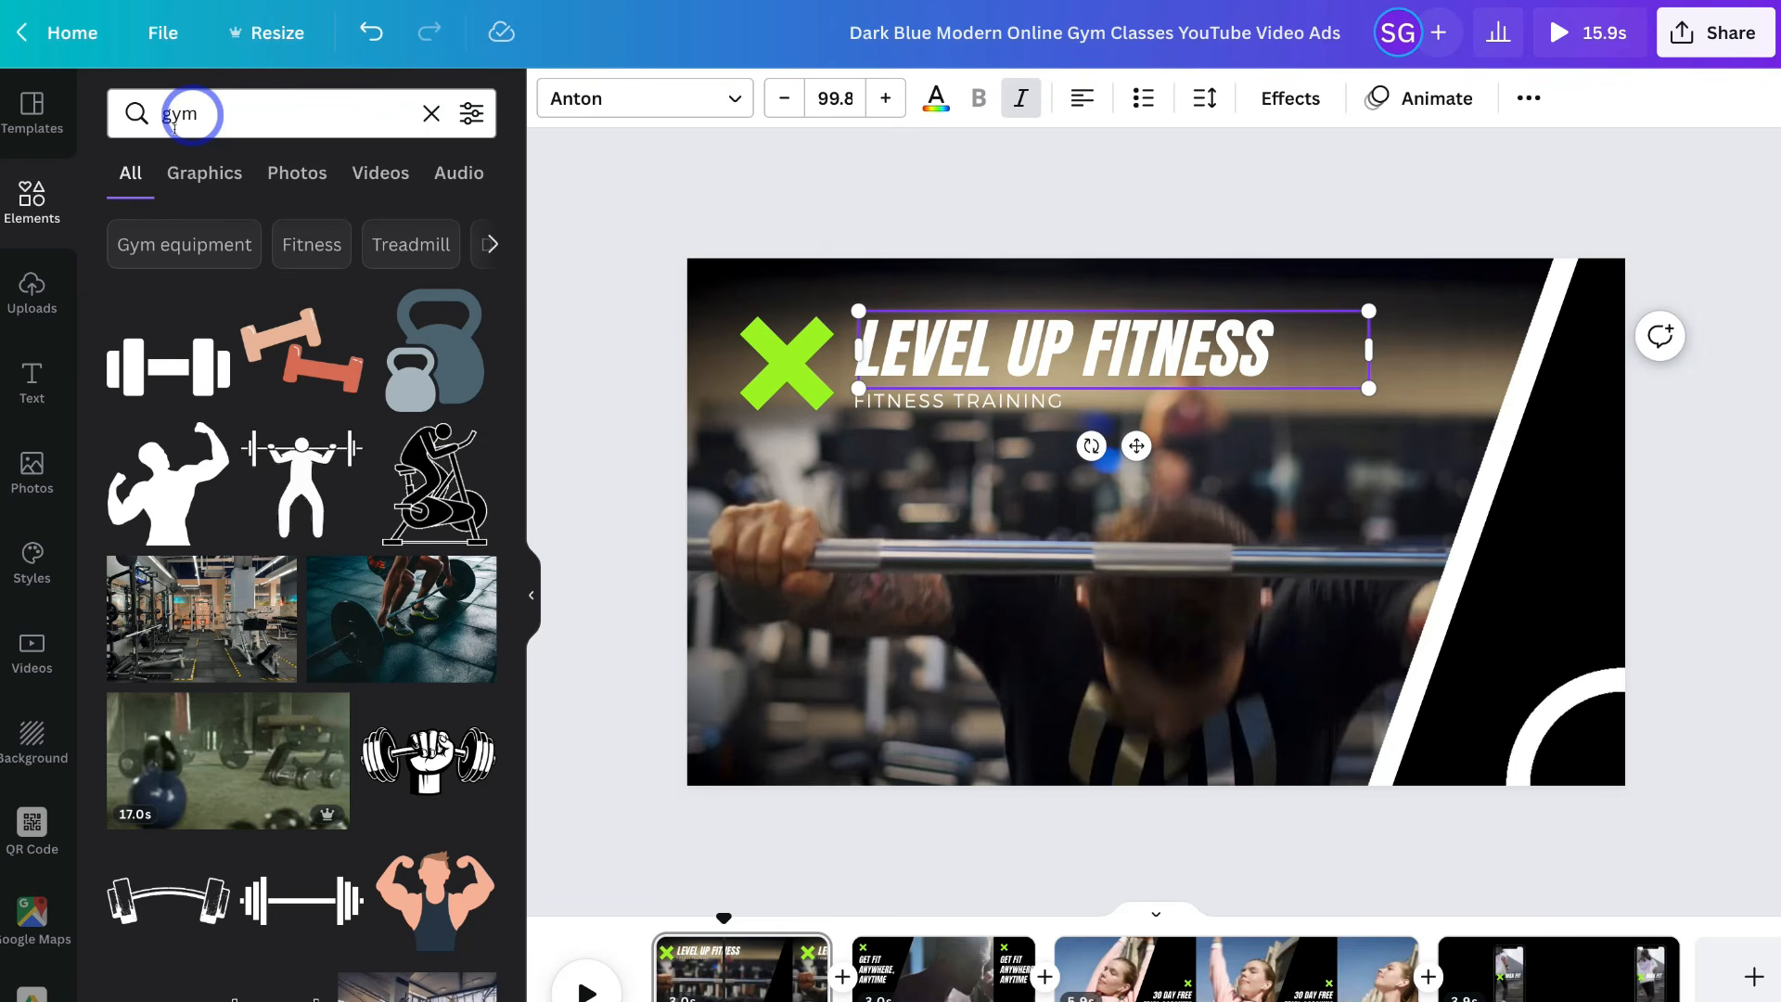
scroll(314, 343, "down", 10)
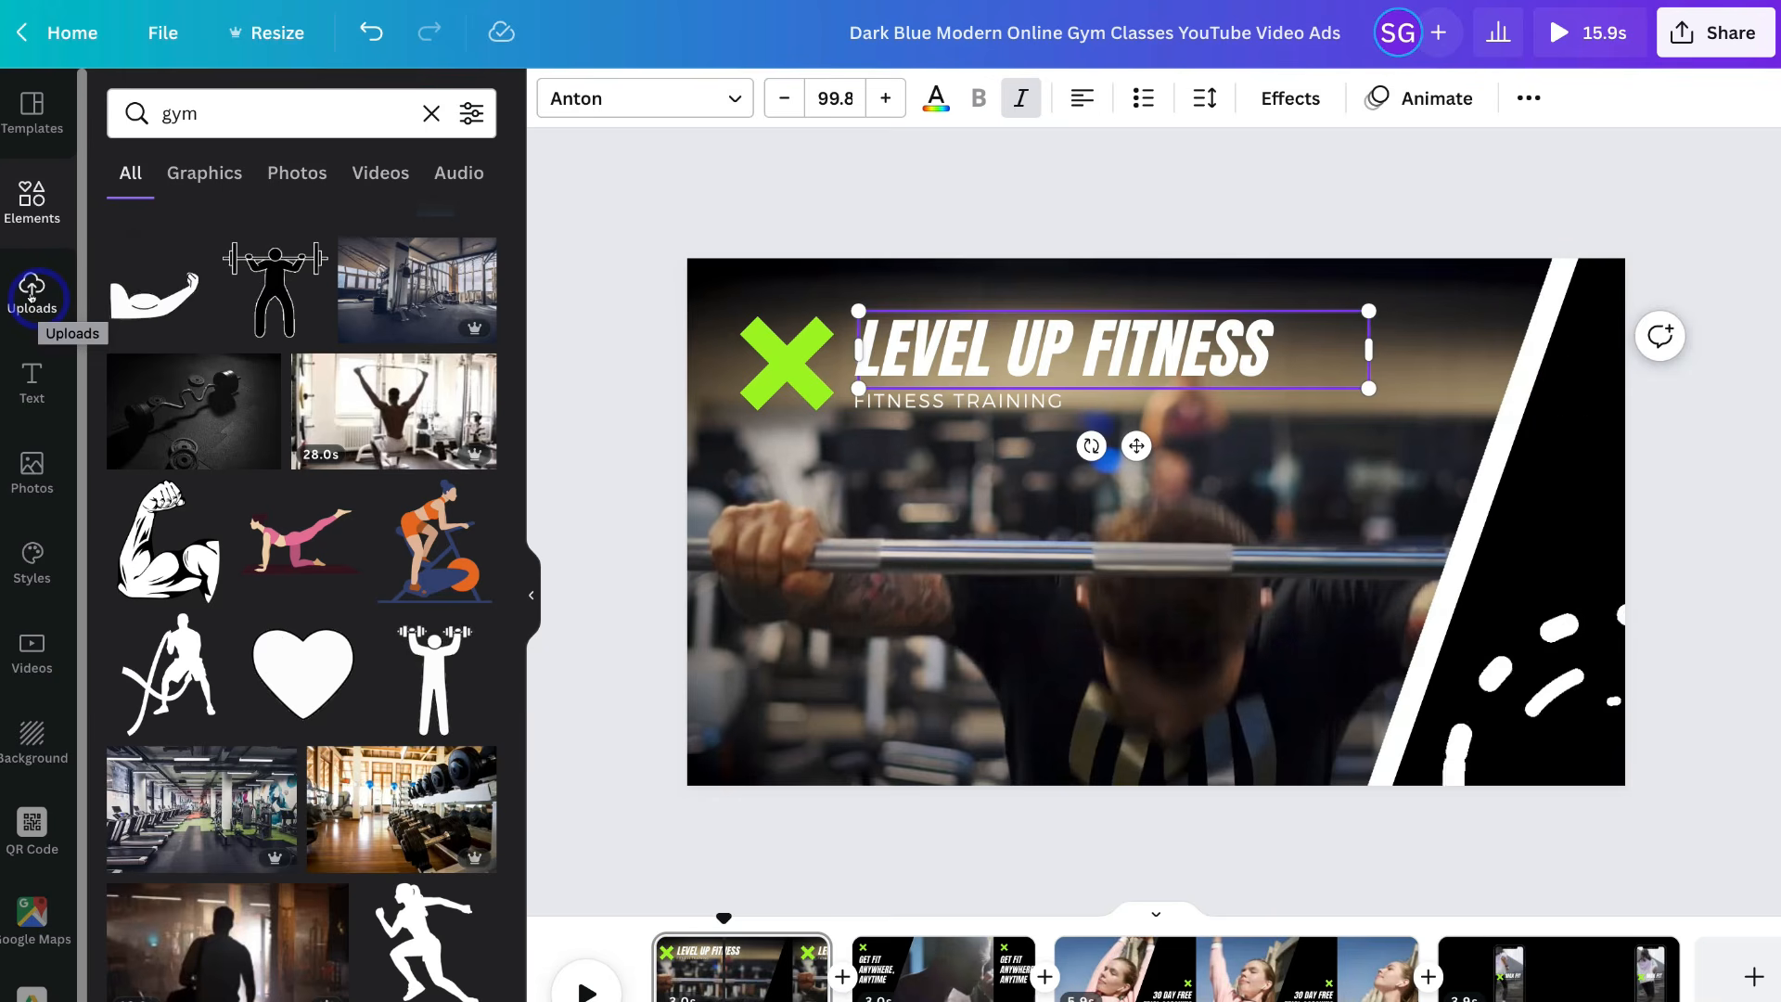
left_click(133, 390)
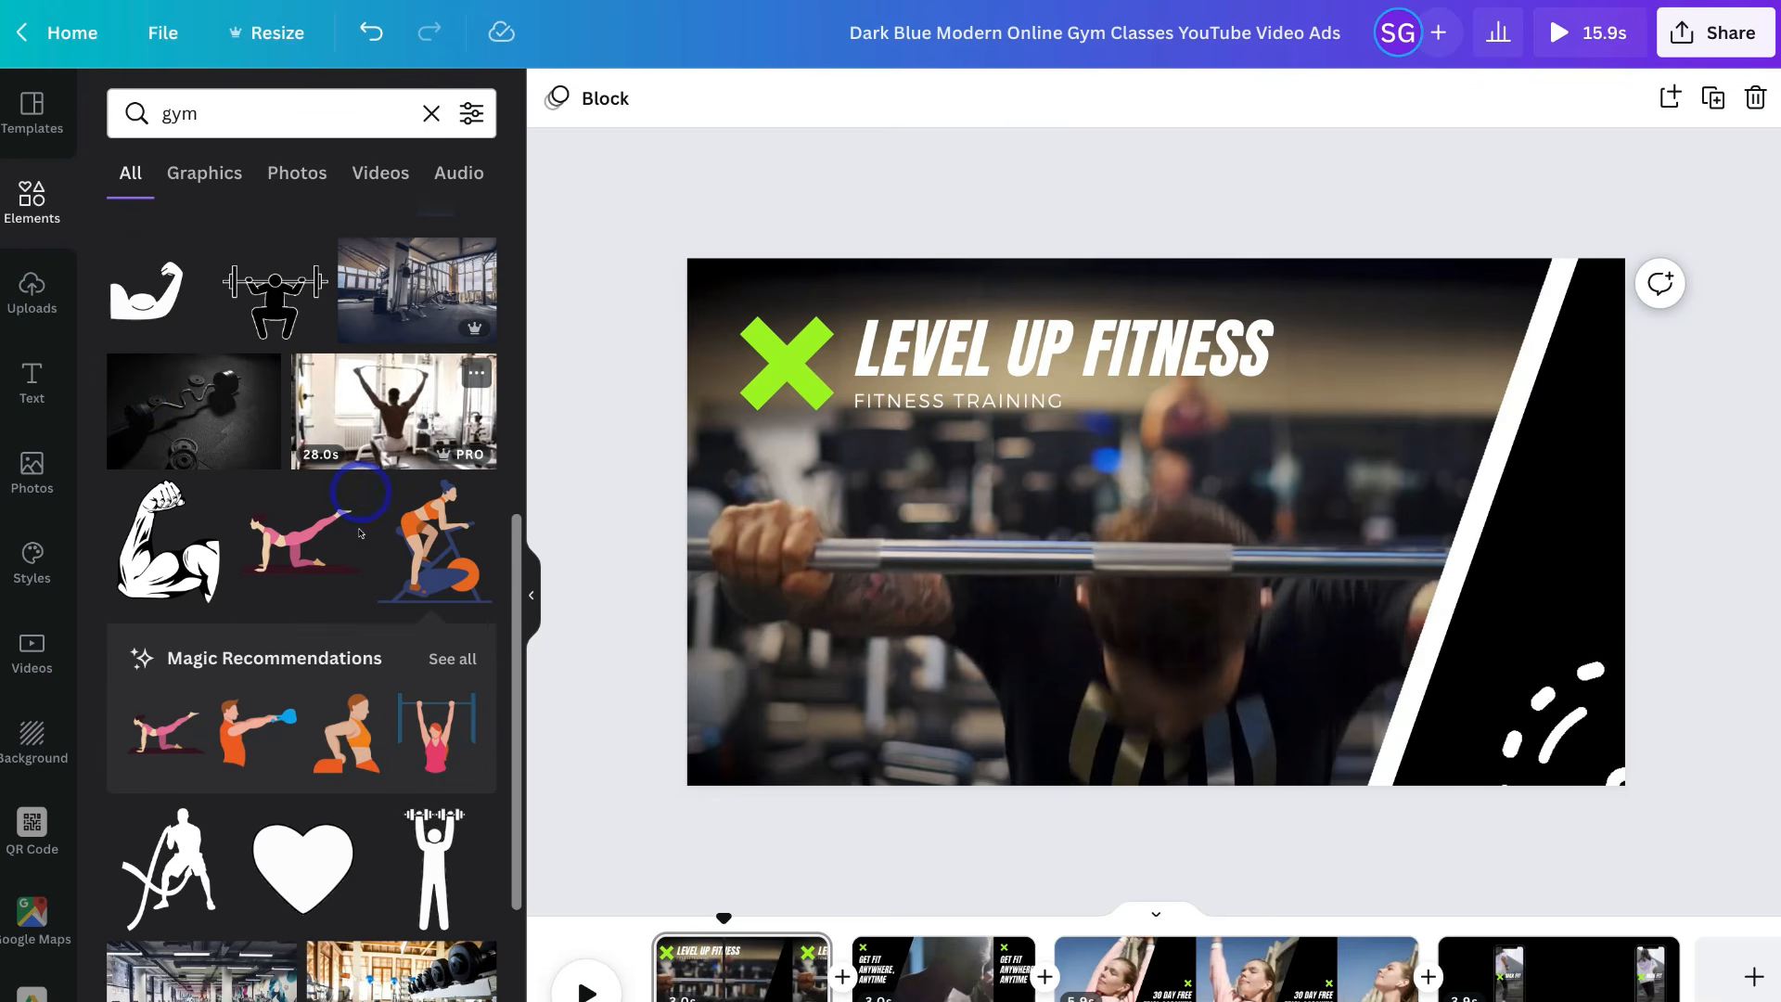
left_click(158, 877)
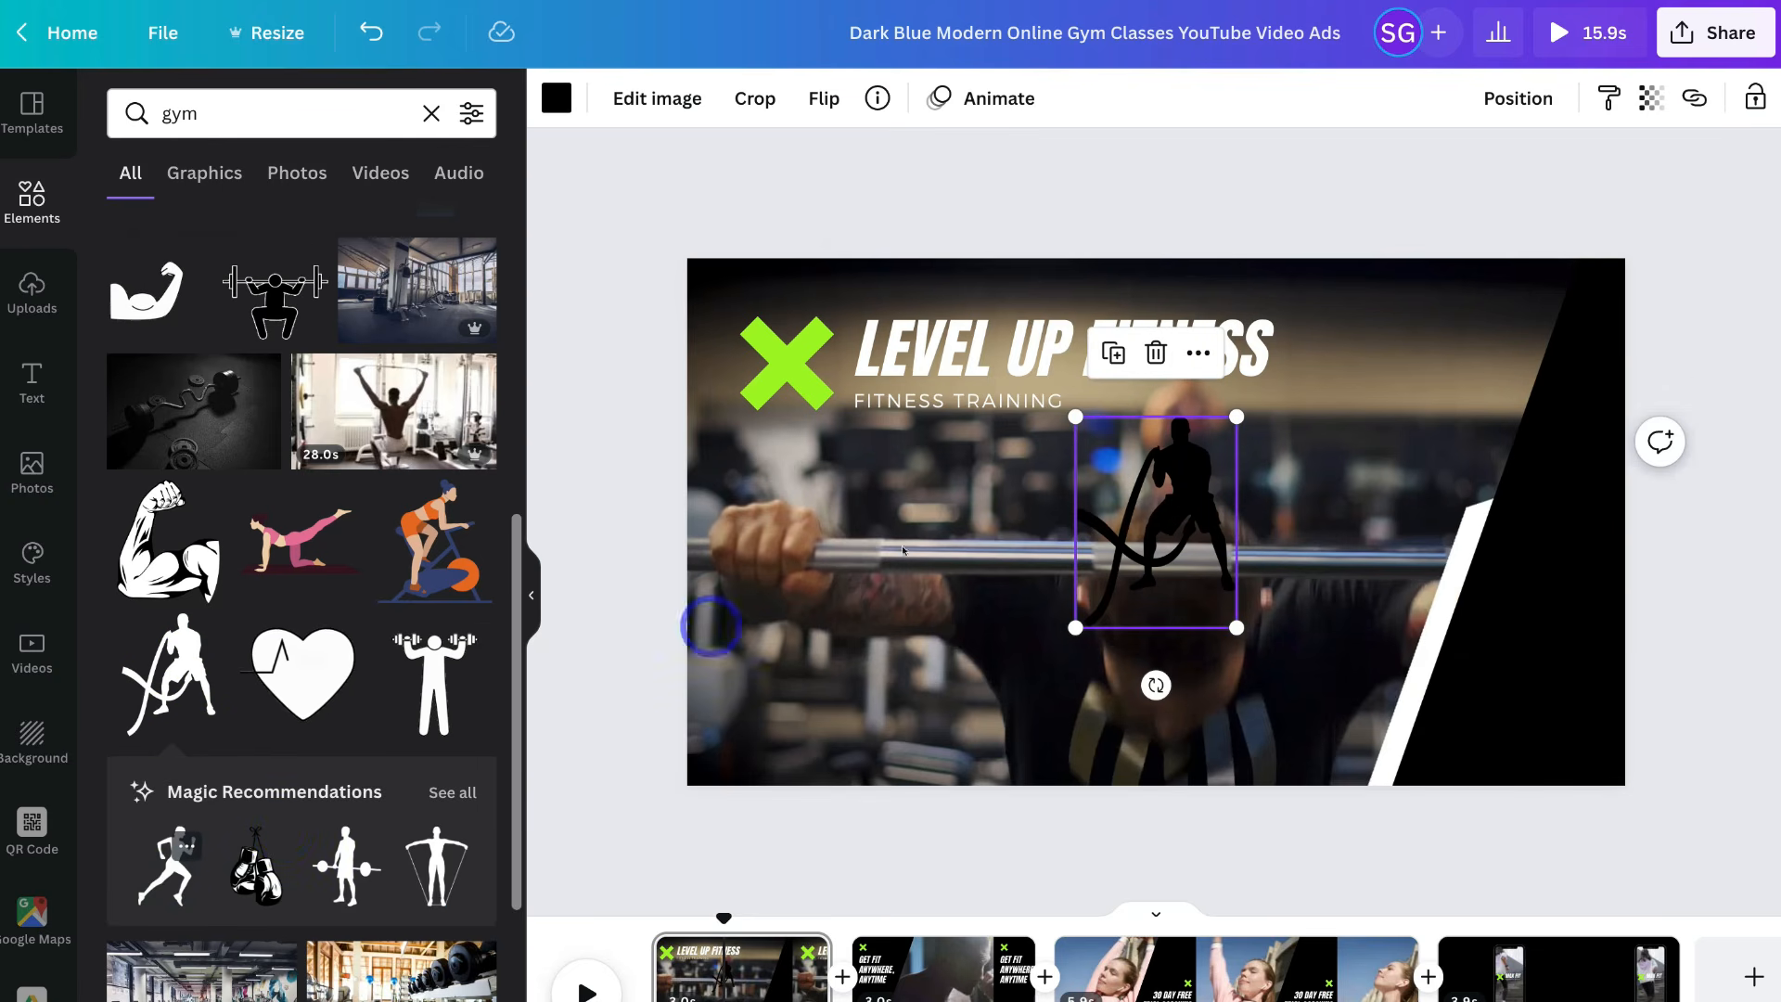
- Delete the green X logo and place the battle-rope silhouette, scaled down, in its spot beside the heading
left_click(789, 375)
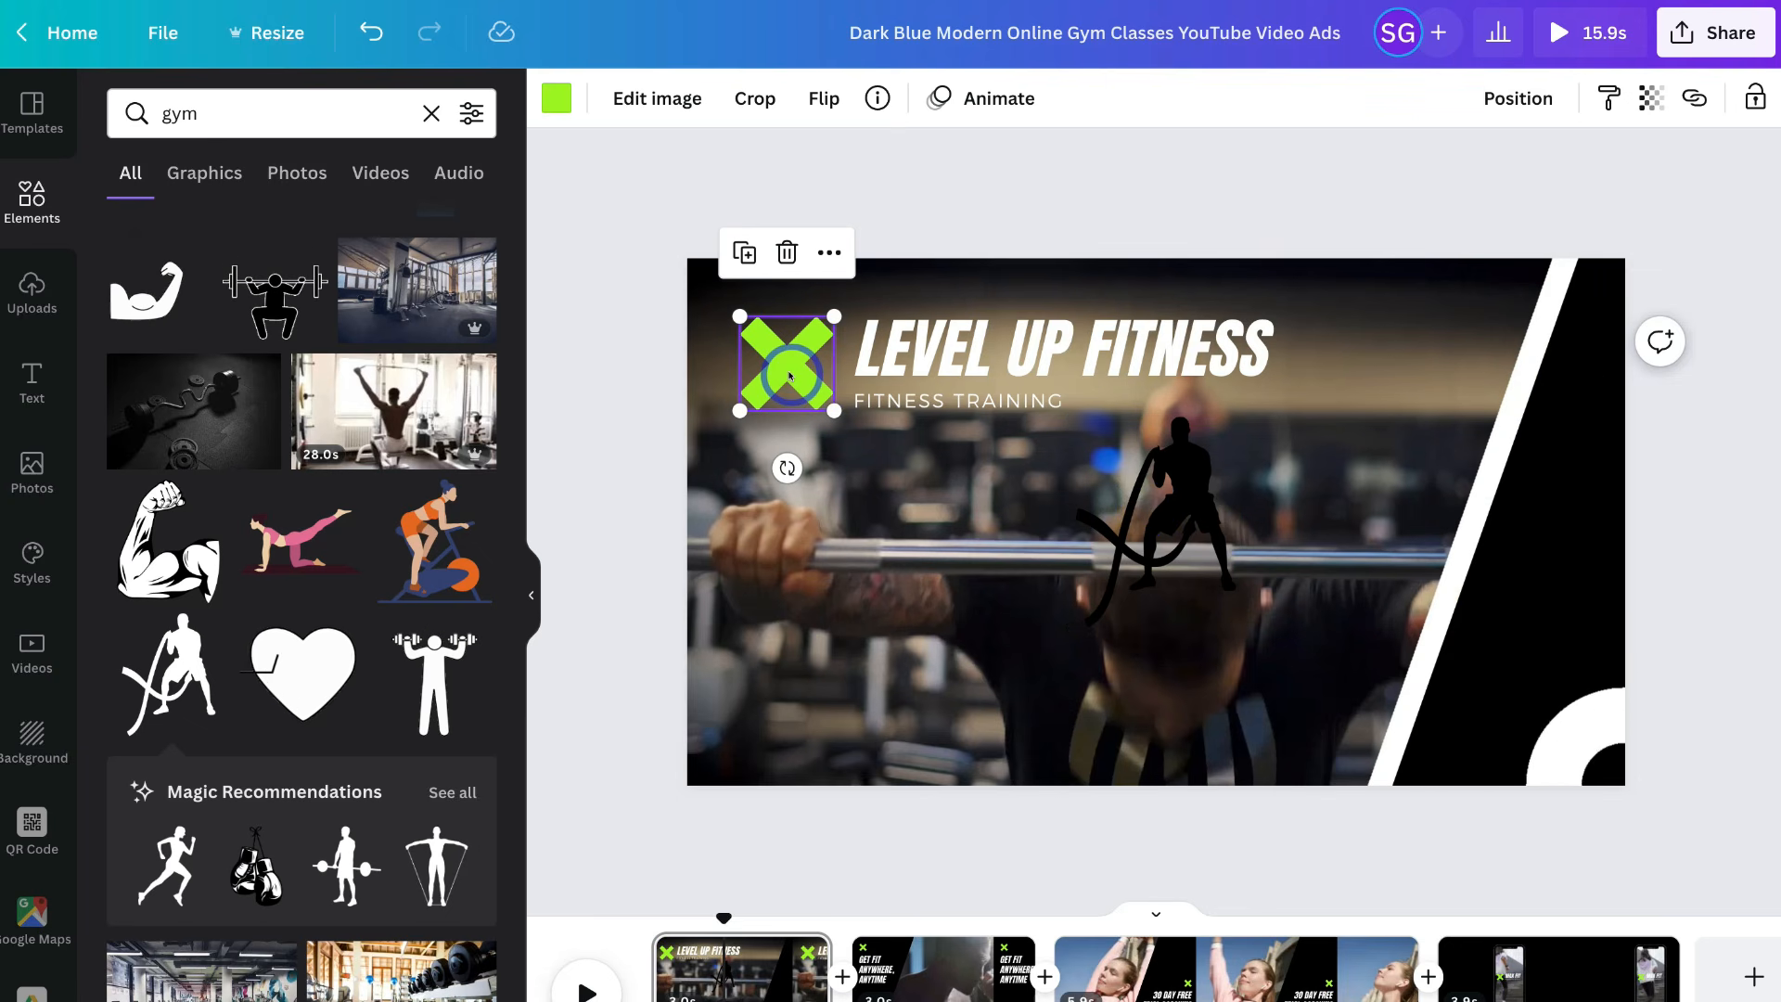
left_click(786, 252)
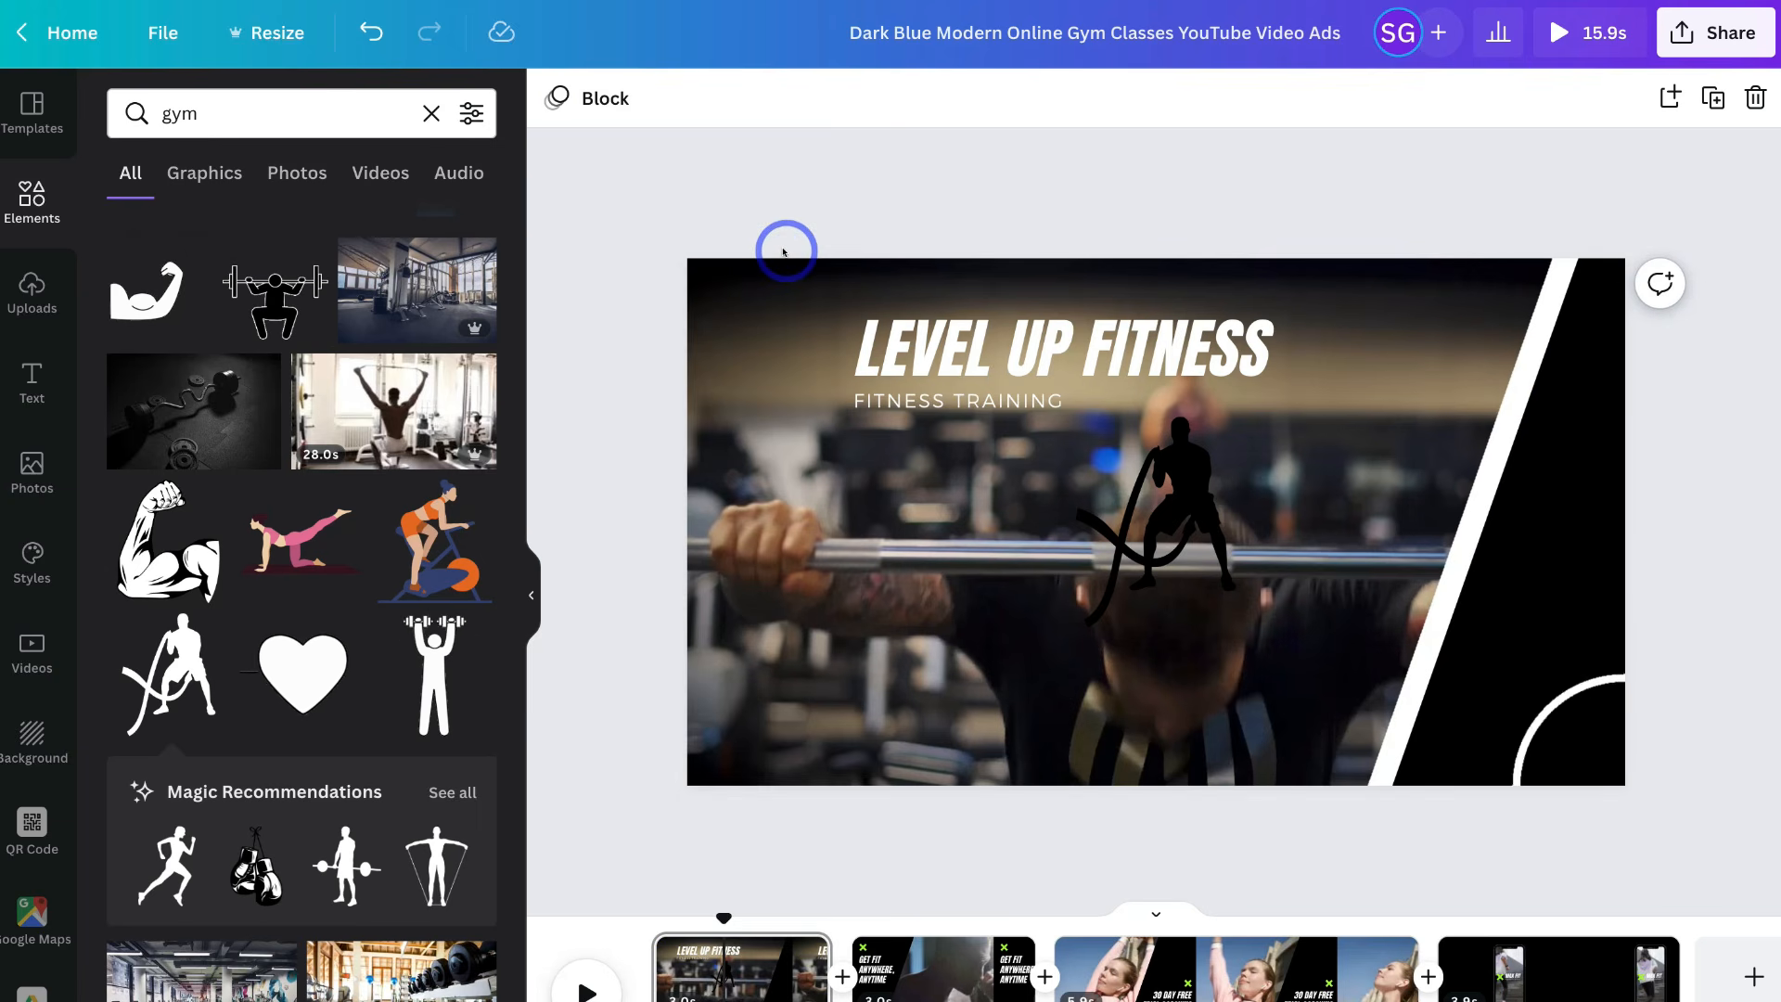
left_click(1154, 505)
left_click_drag(1153, 505, 810, 388)
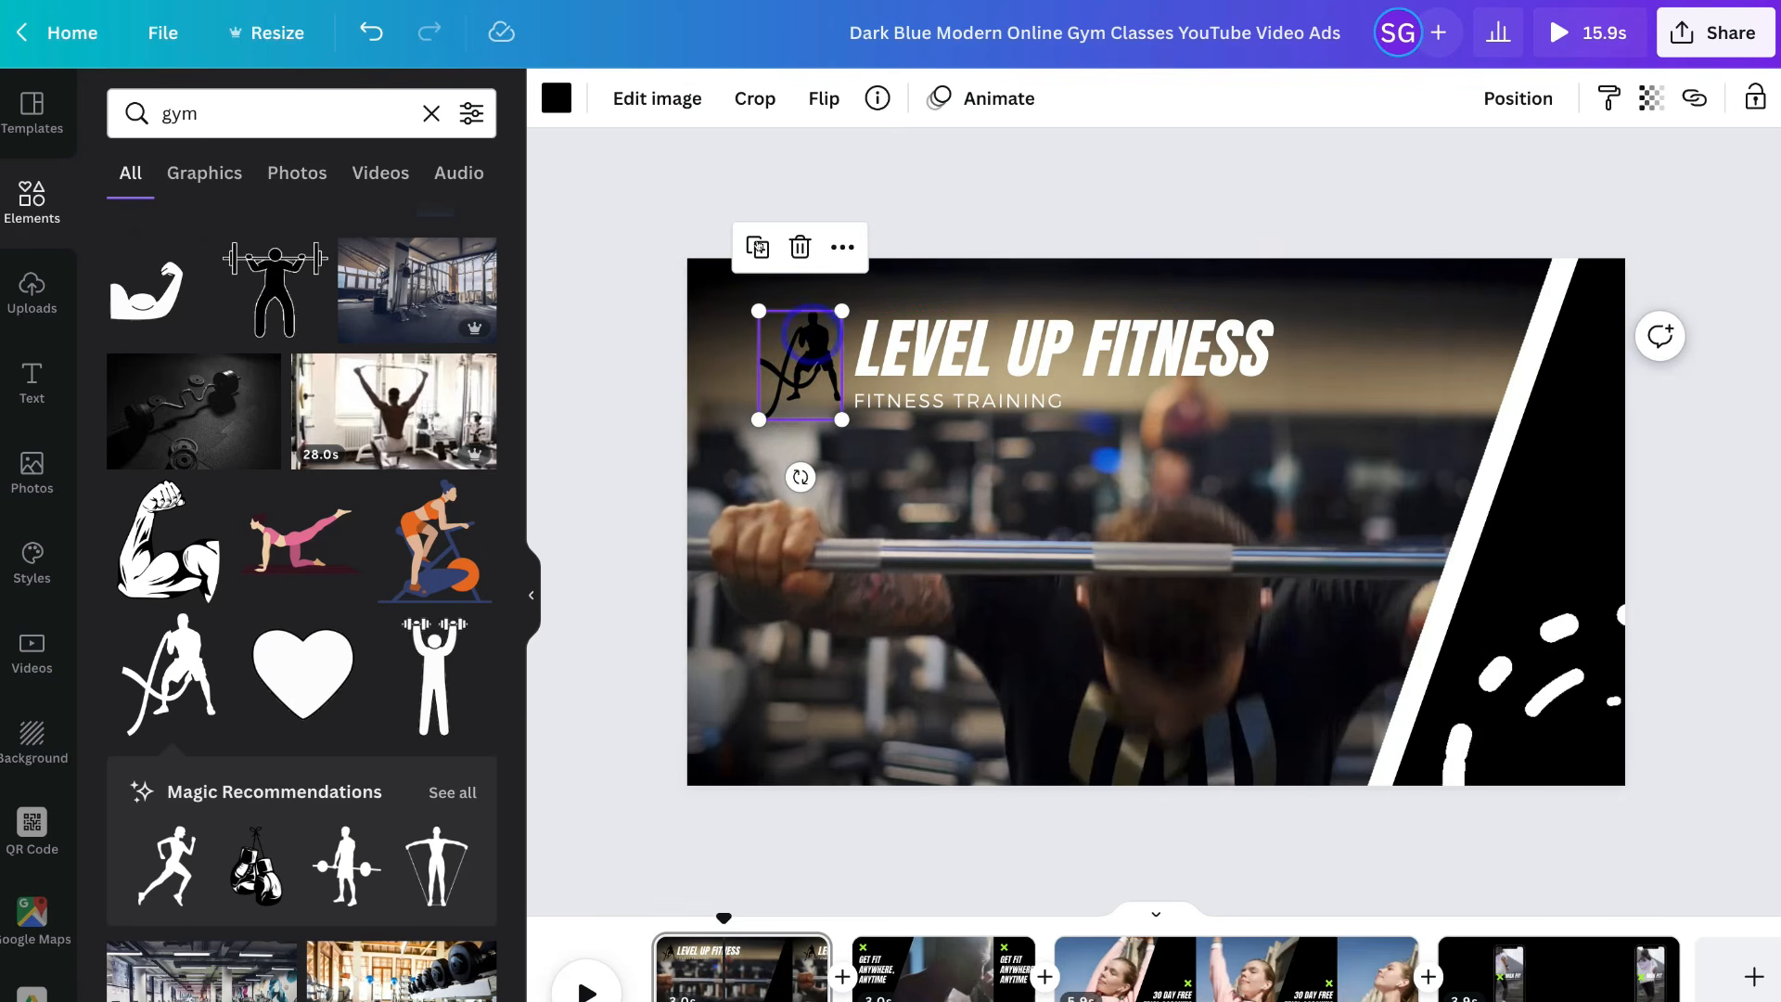
- Recolor the battle-rope silhouette white
left_click(553, 99)
left_click(462, 225)
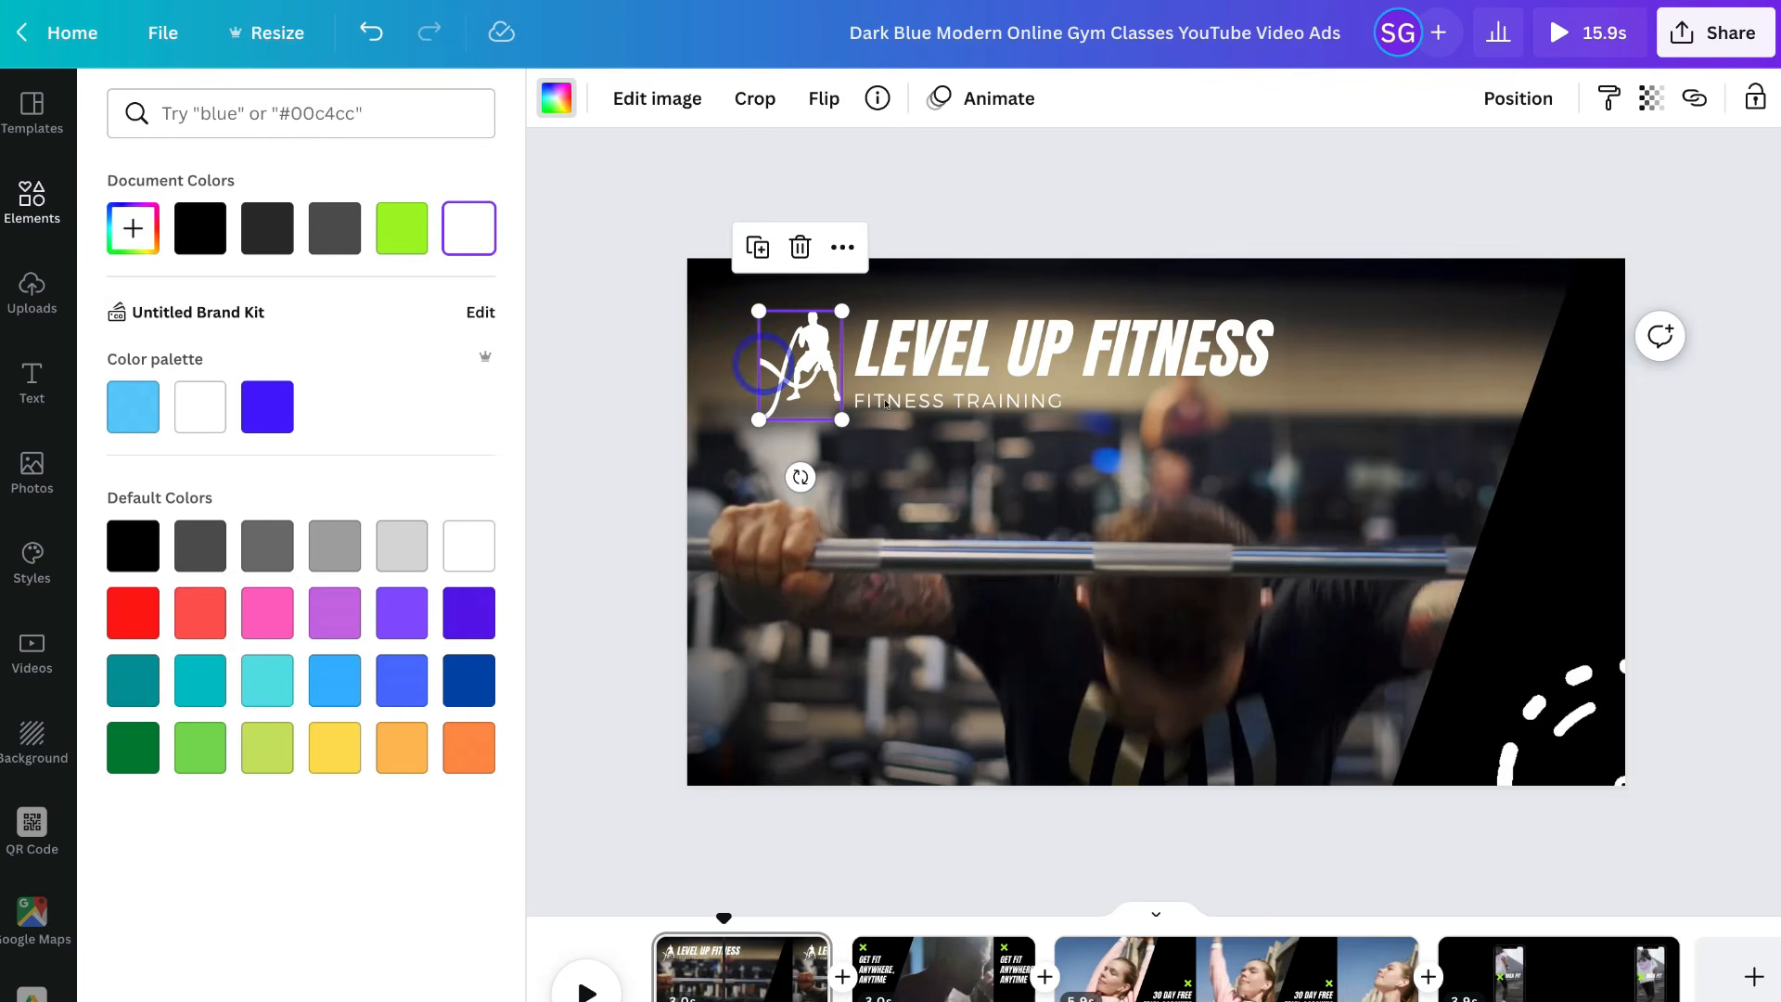
left_click(1036, 438)
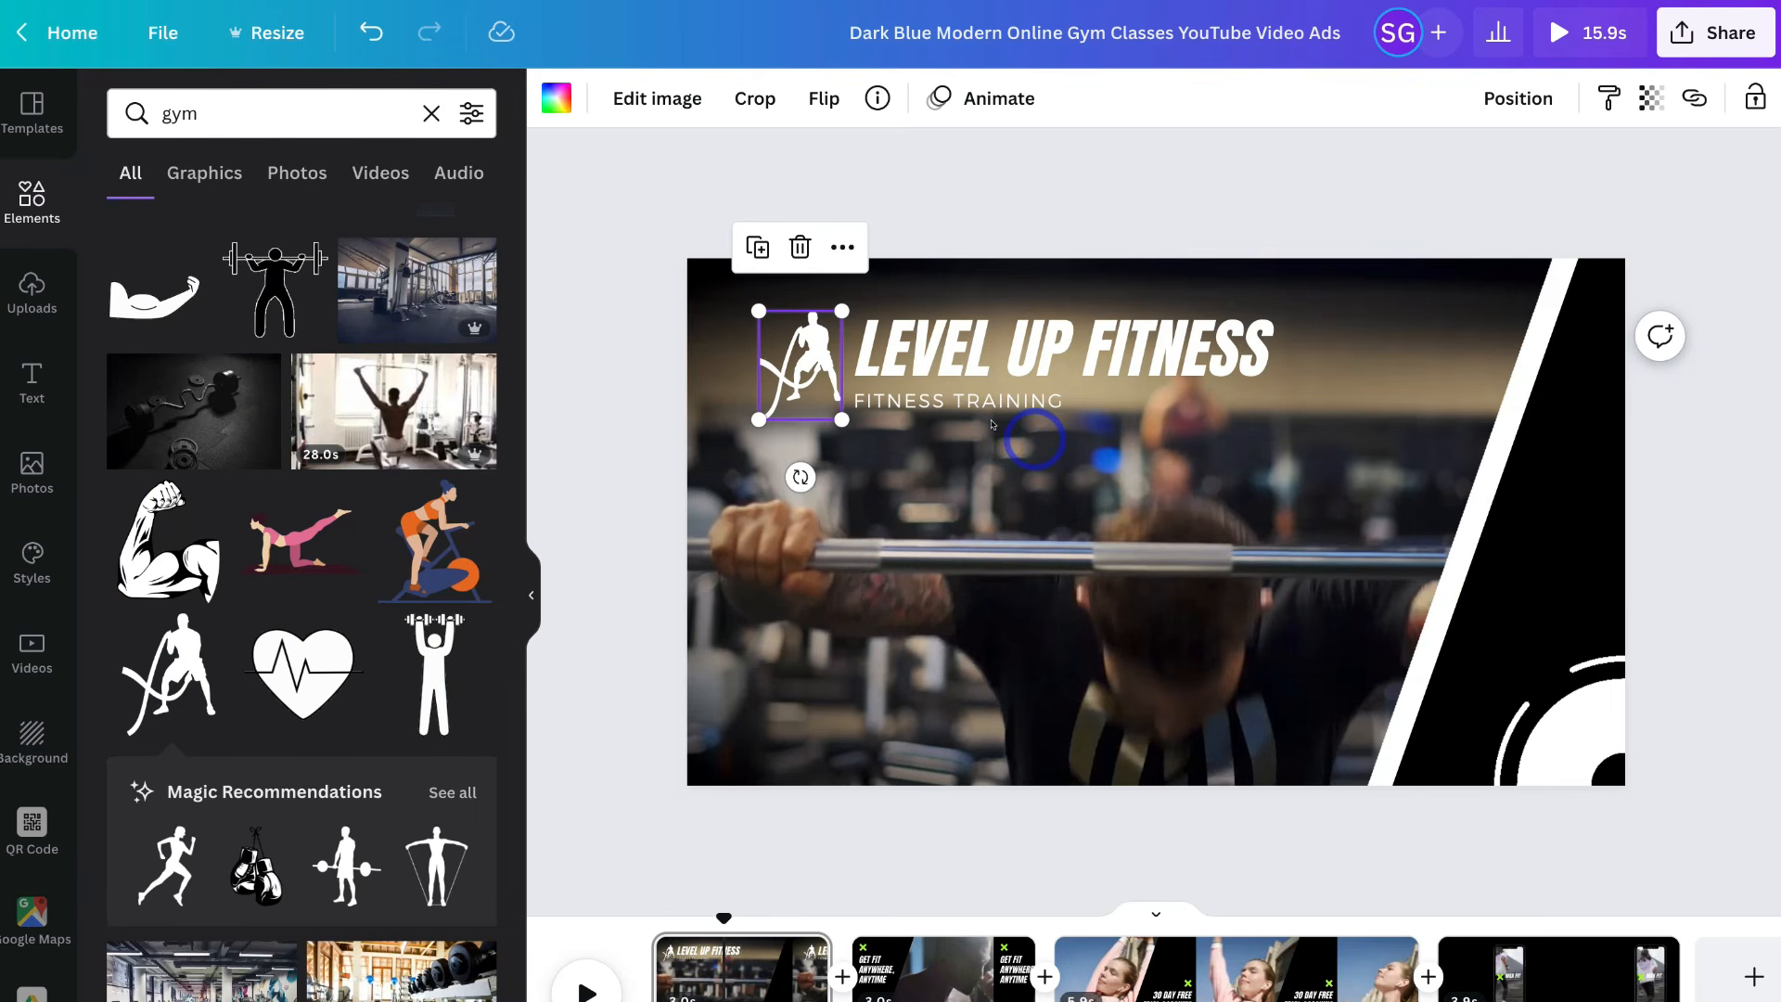
- Inspect the subtitle and the background video on page 1, viewing the video's trim range and playback
left_click(930, 402)
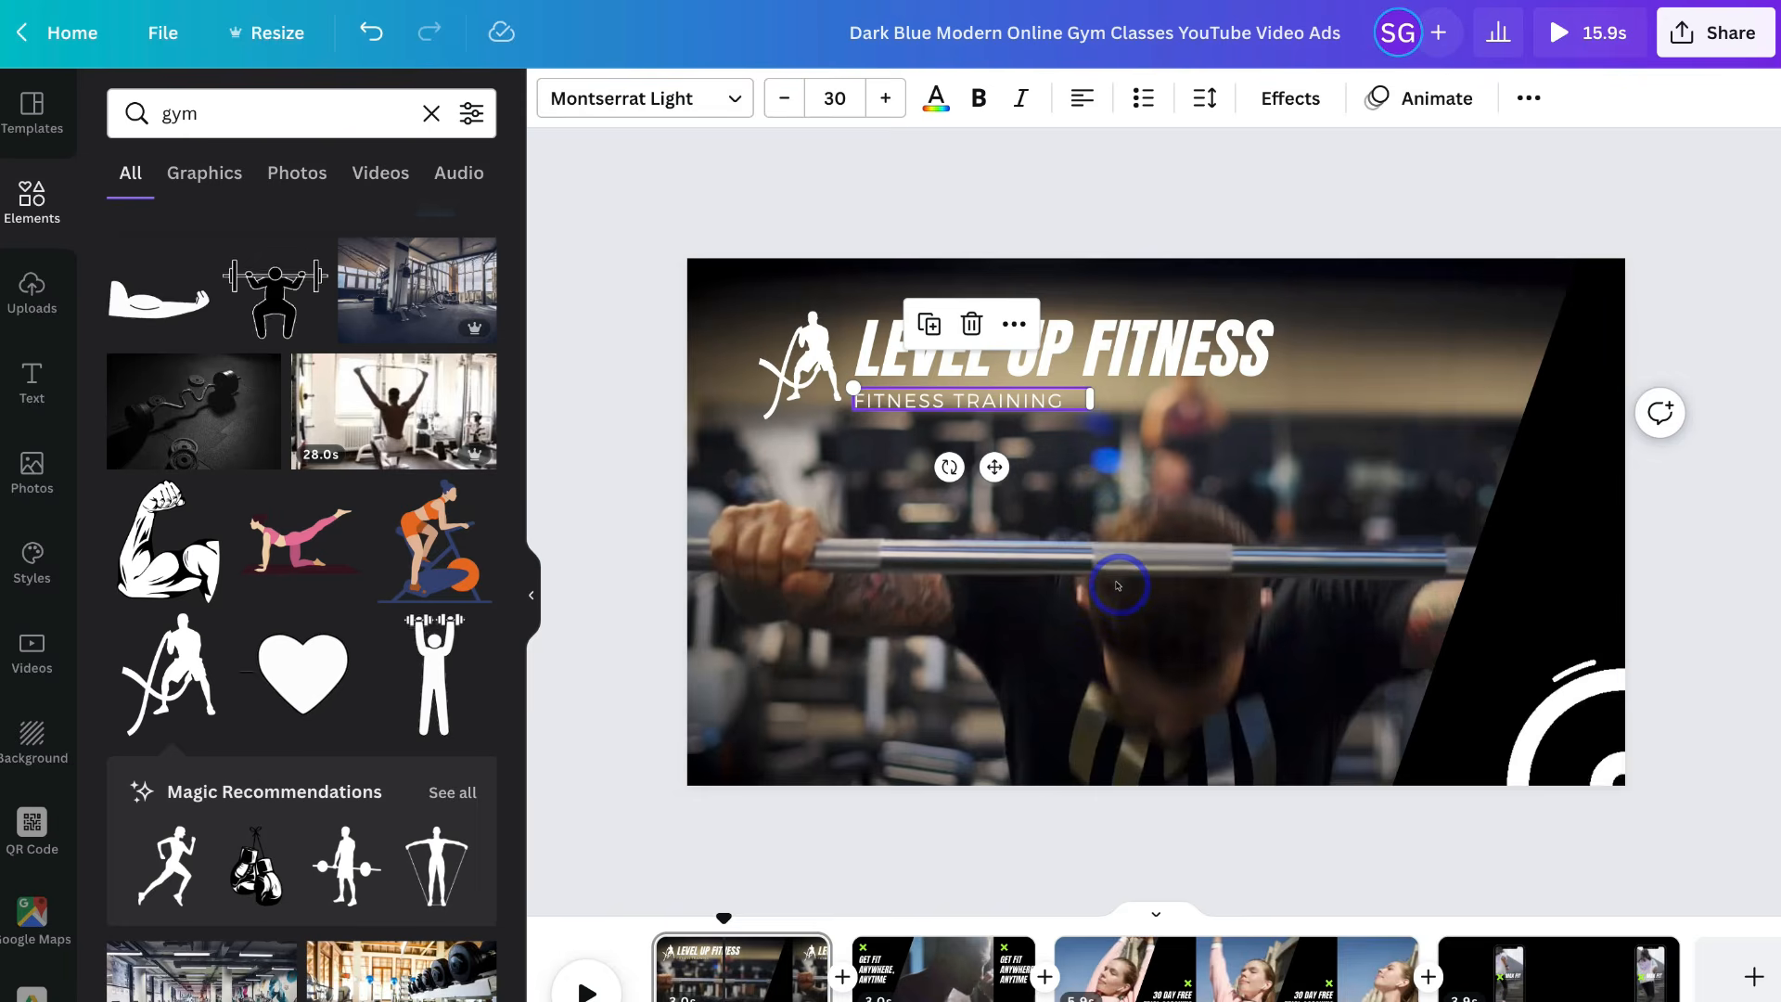
left_click(1042, 556)
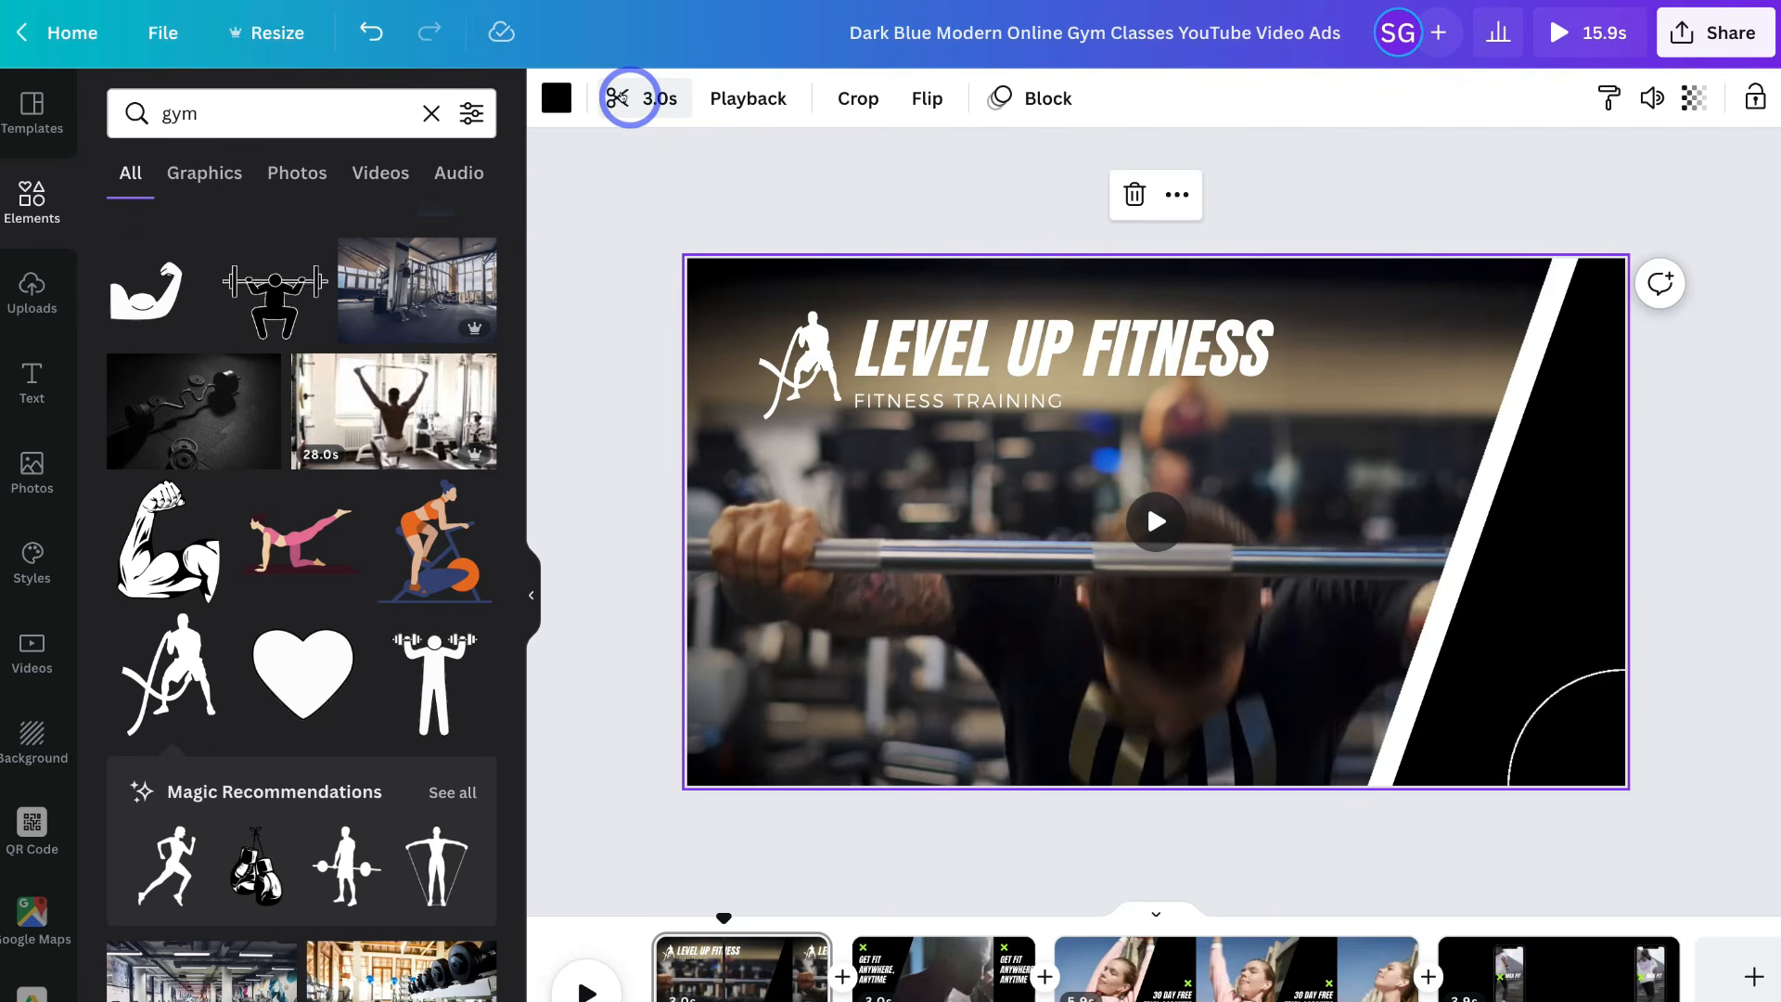
left_click(628, 95)
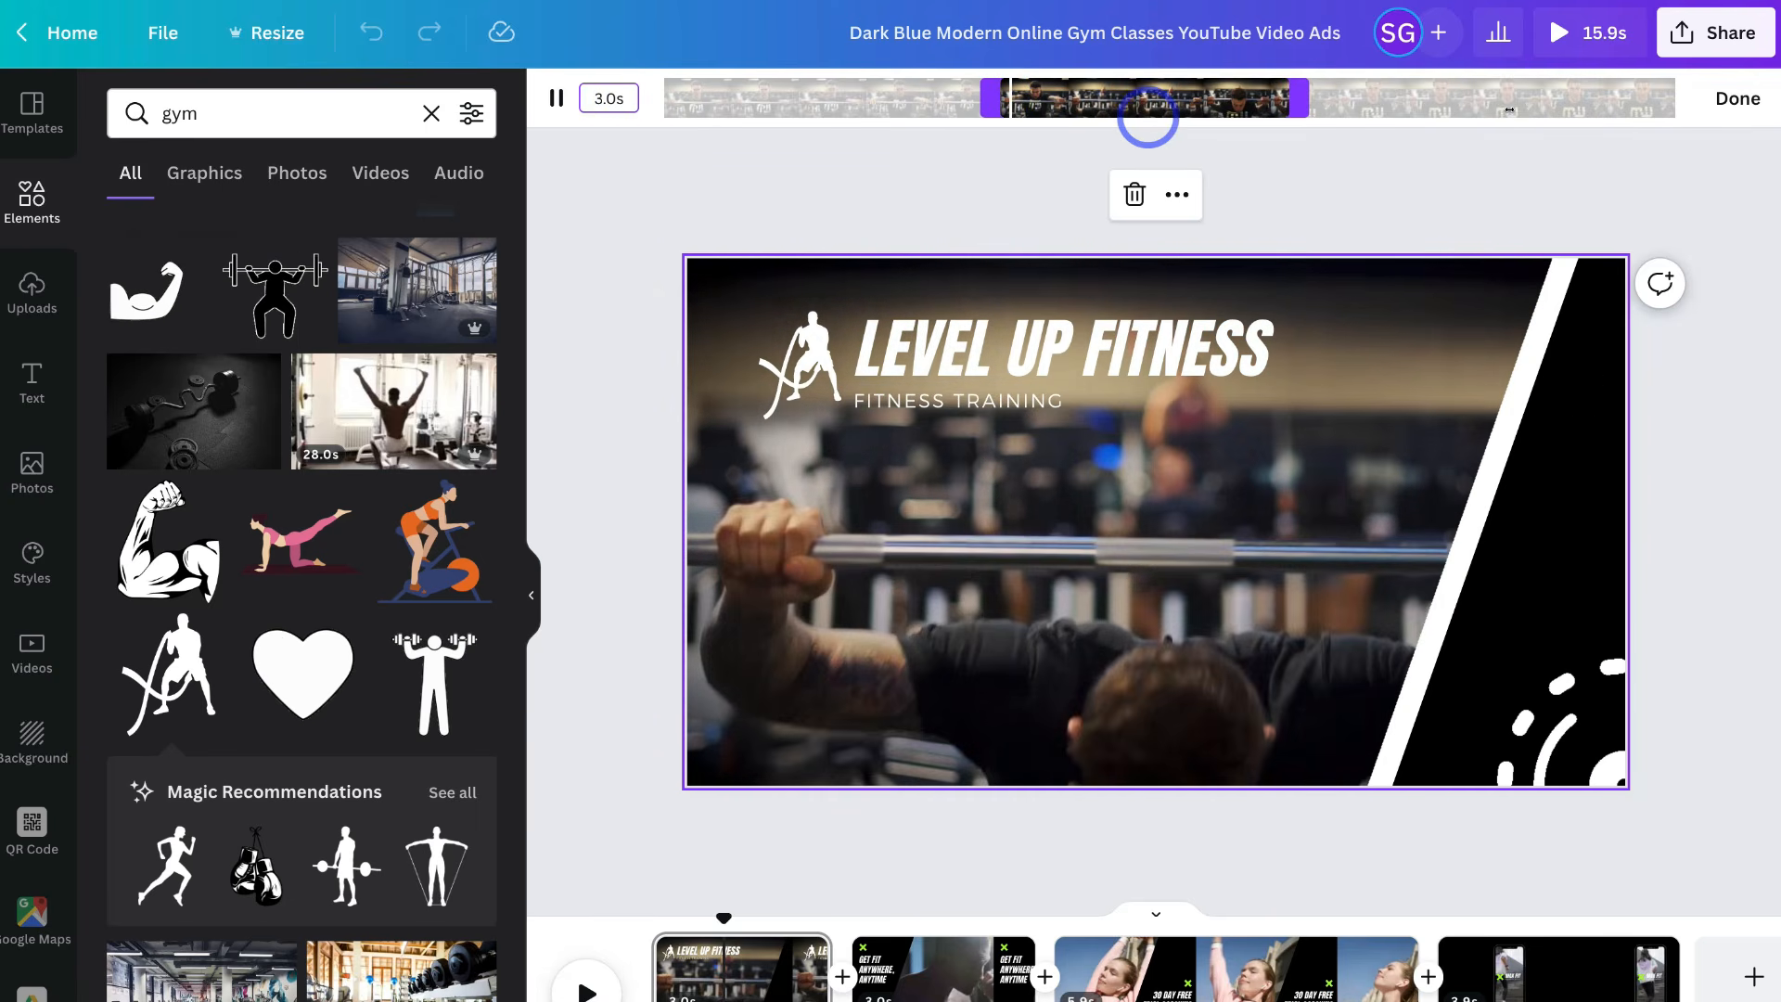
left_click(1728, 98)
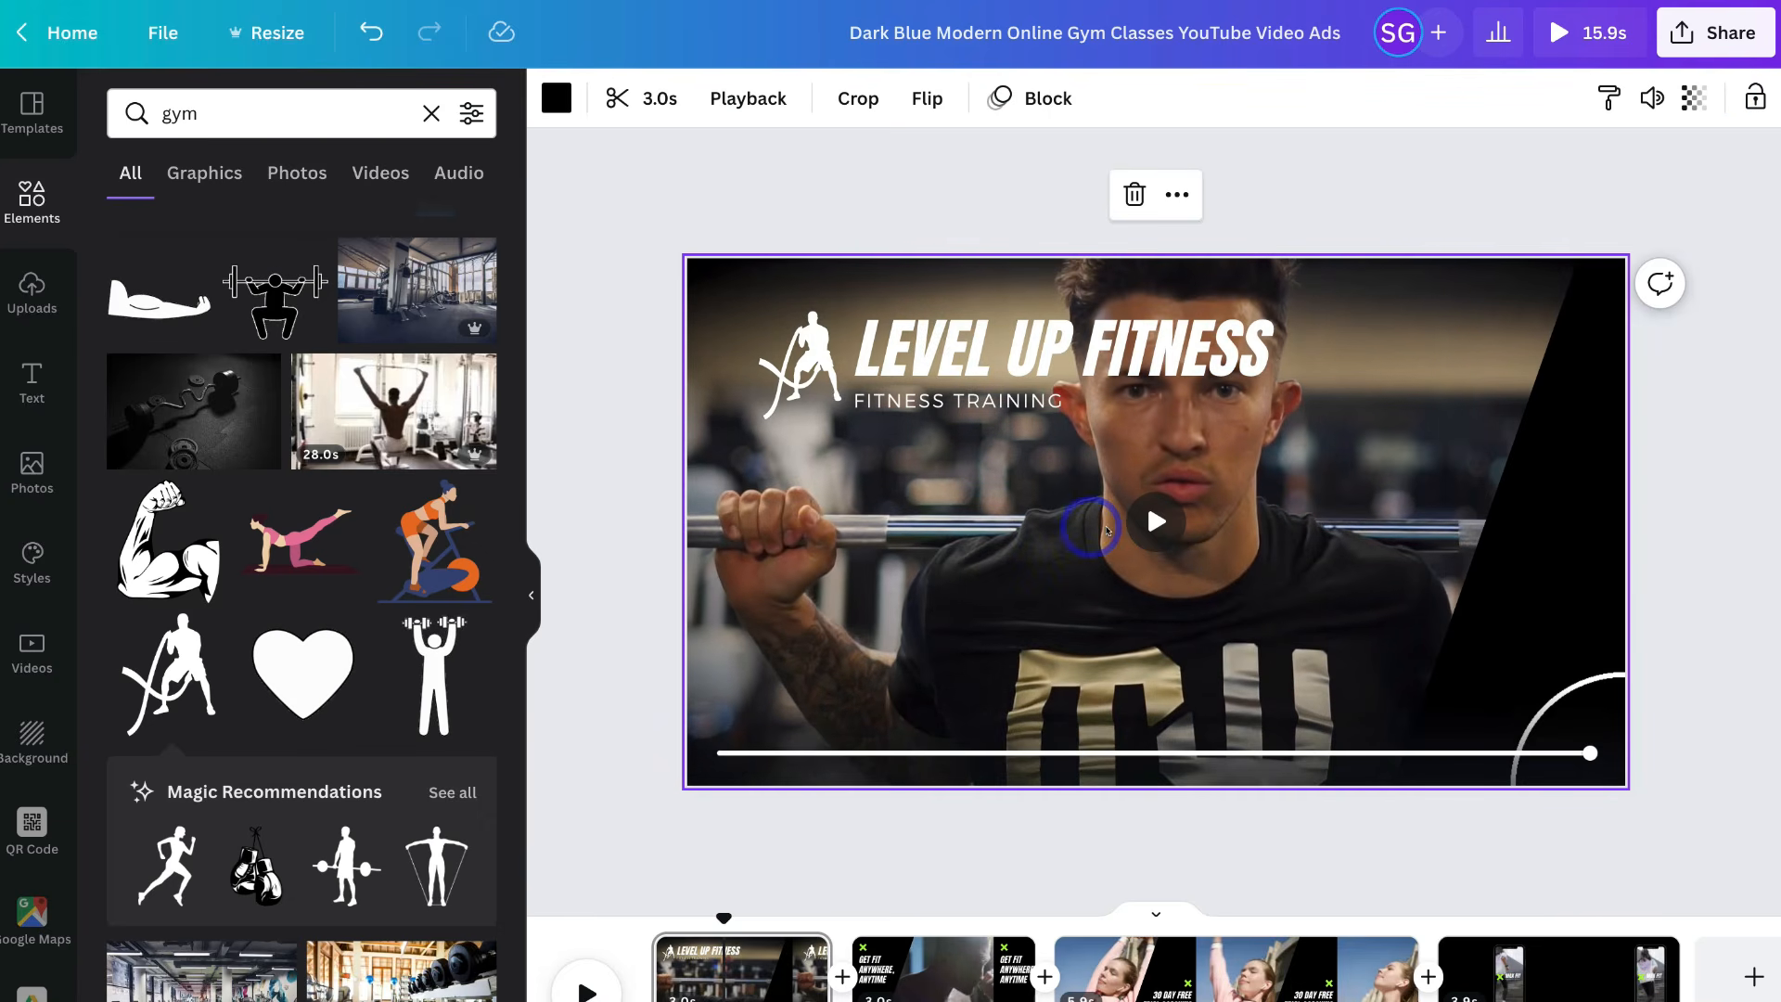
left_click(1154, 521)
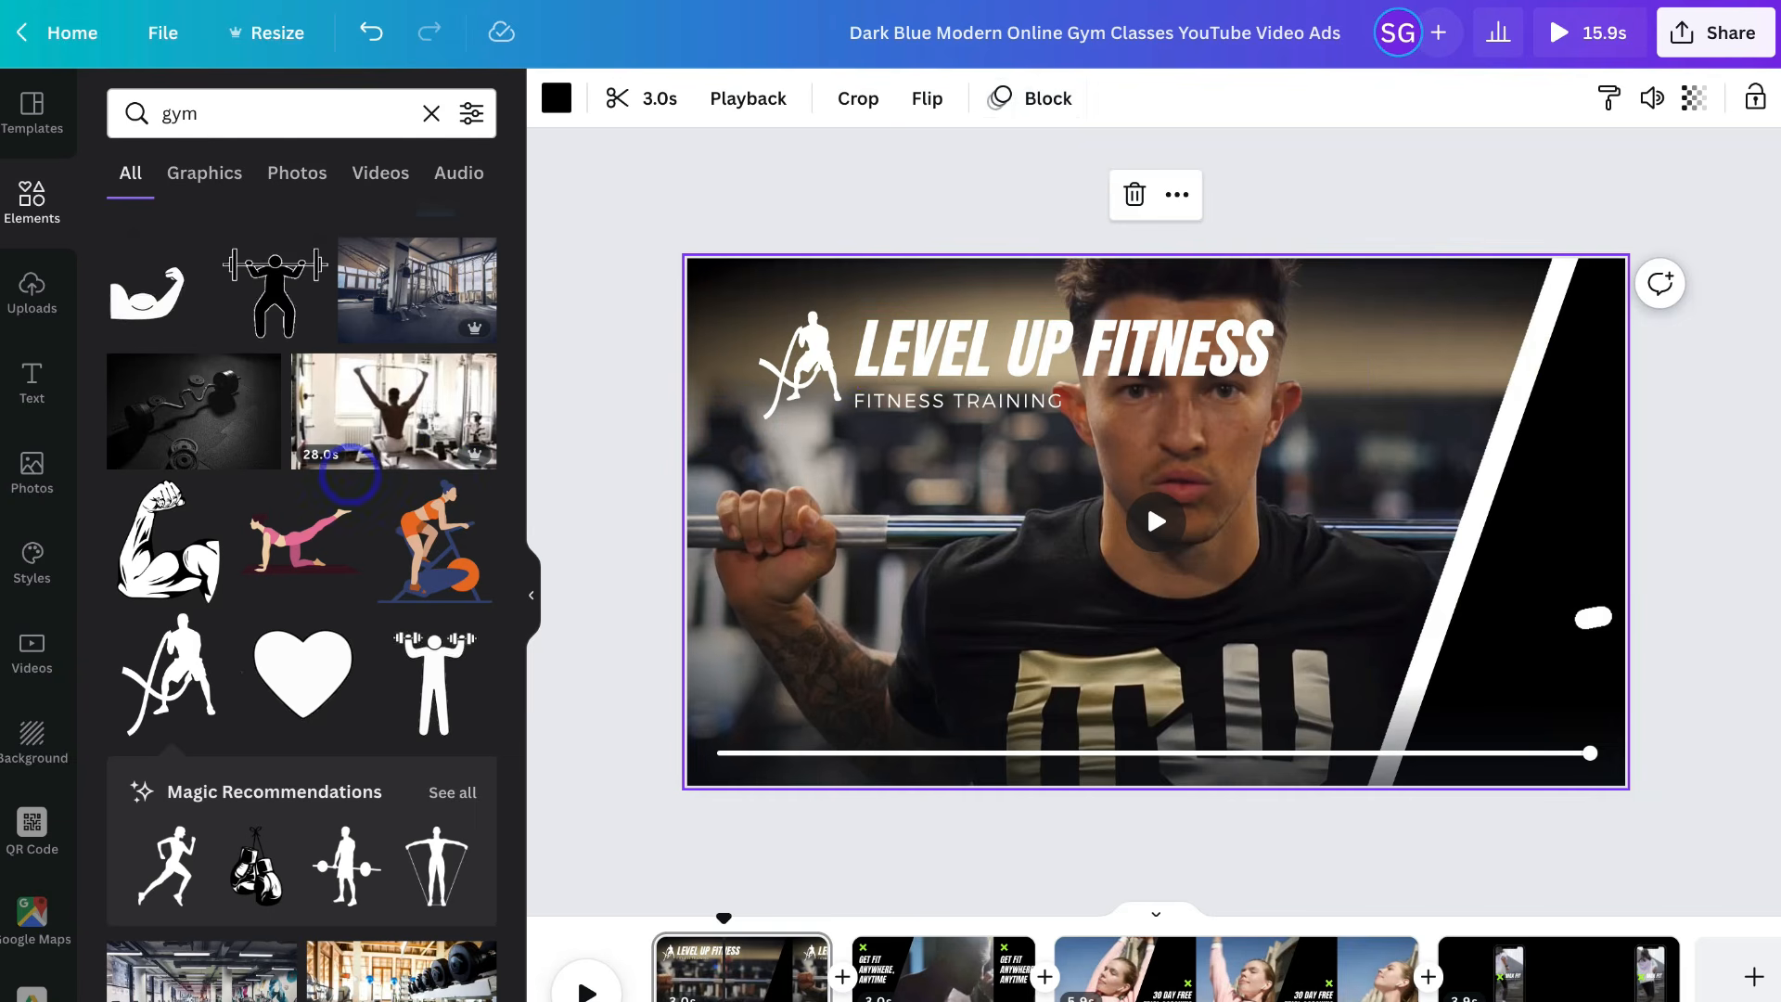
- Search the video library for "gym" and replace page 1's background video with the 34-second gymnastic rings clip
left_click(31, 643)
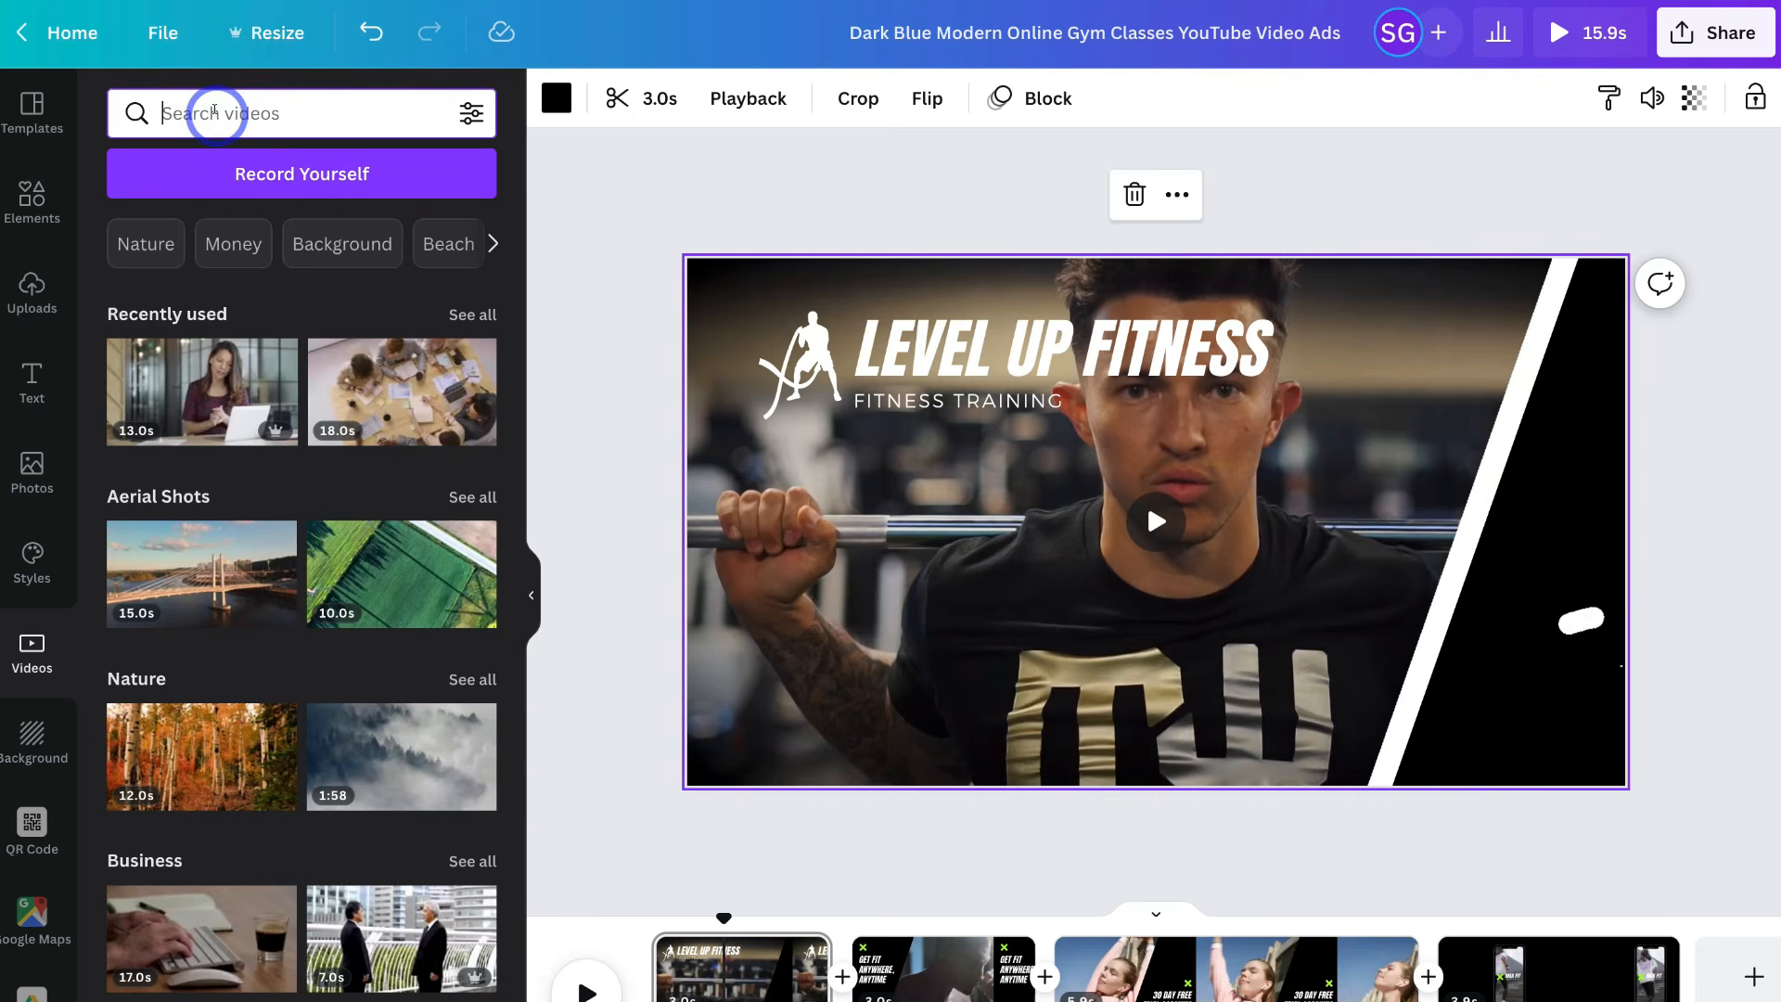
type("gym")
key("Return")
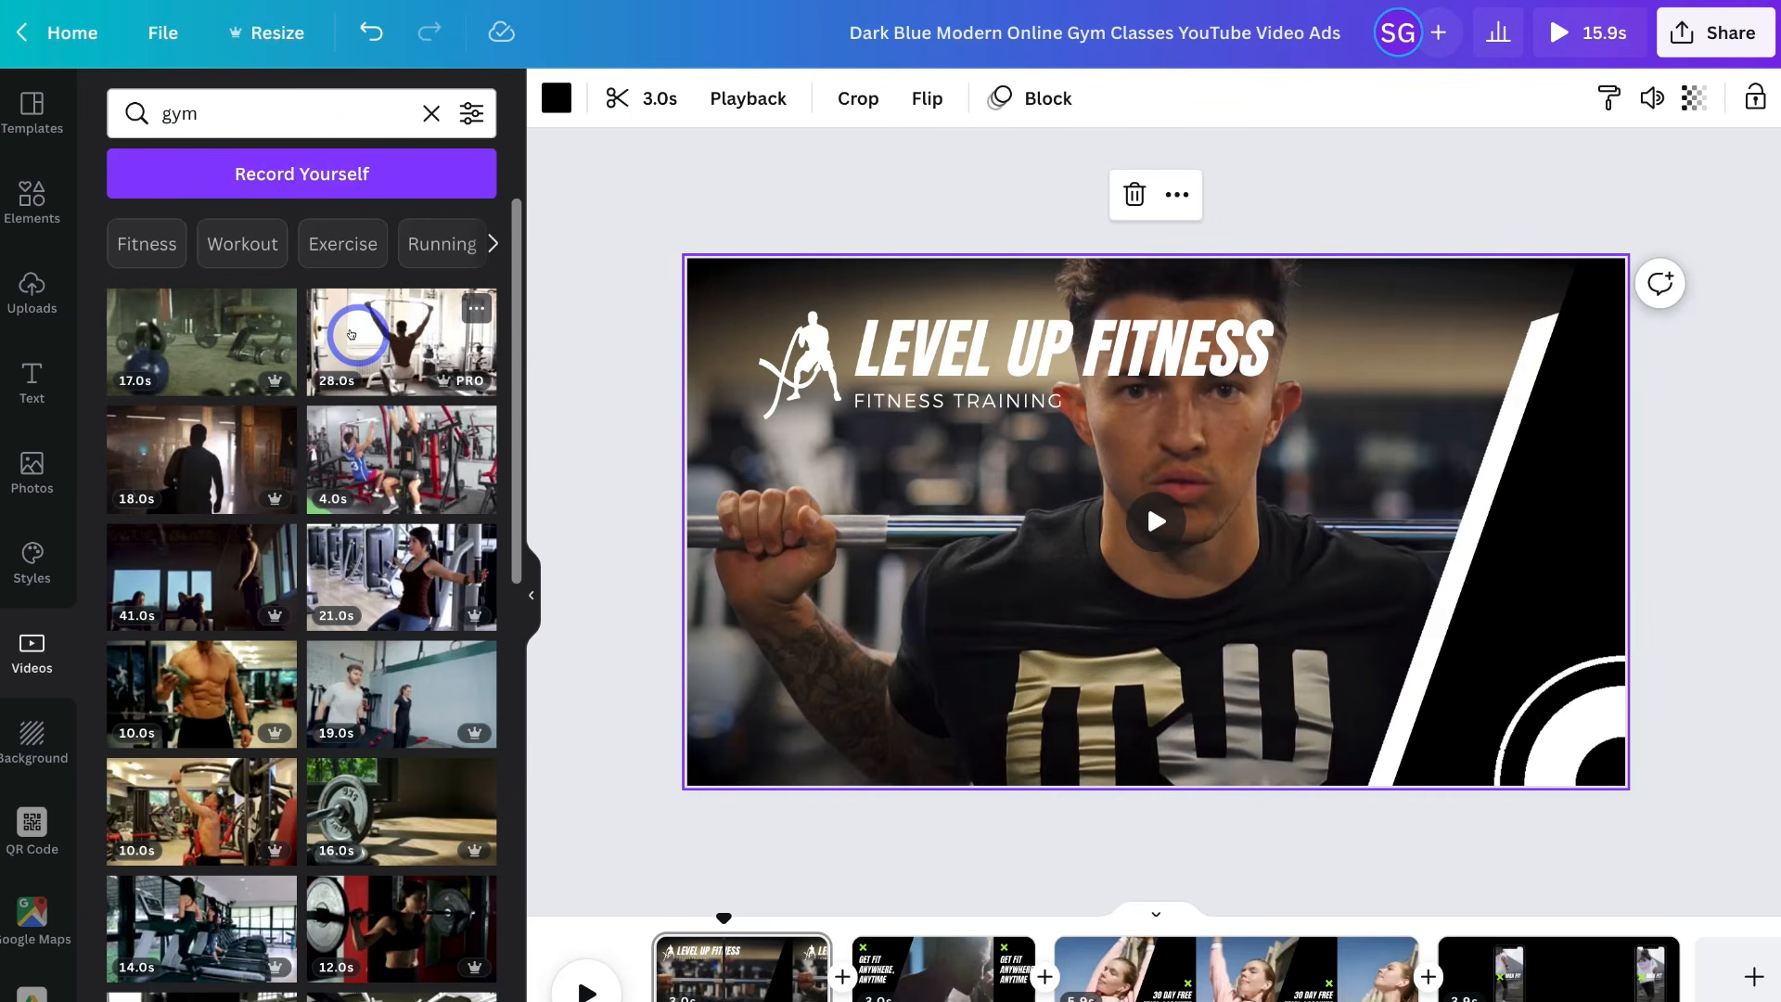
scroll(351, 334, "down", 3)
scroll(350, 334, "down", 2)
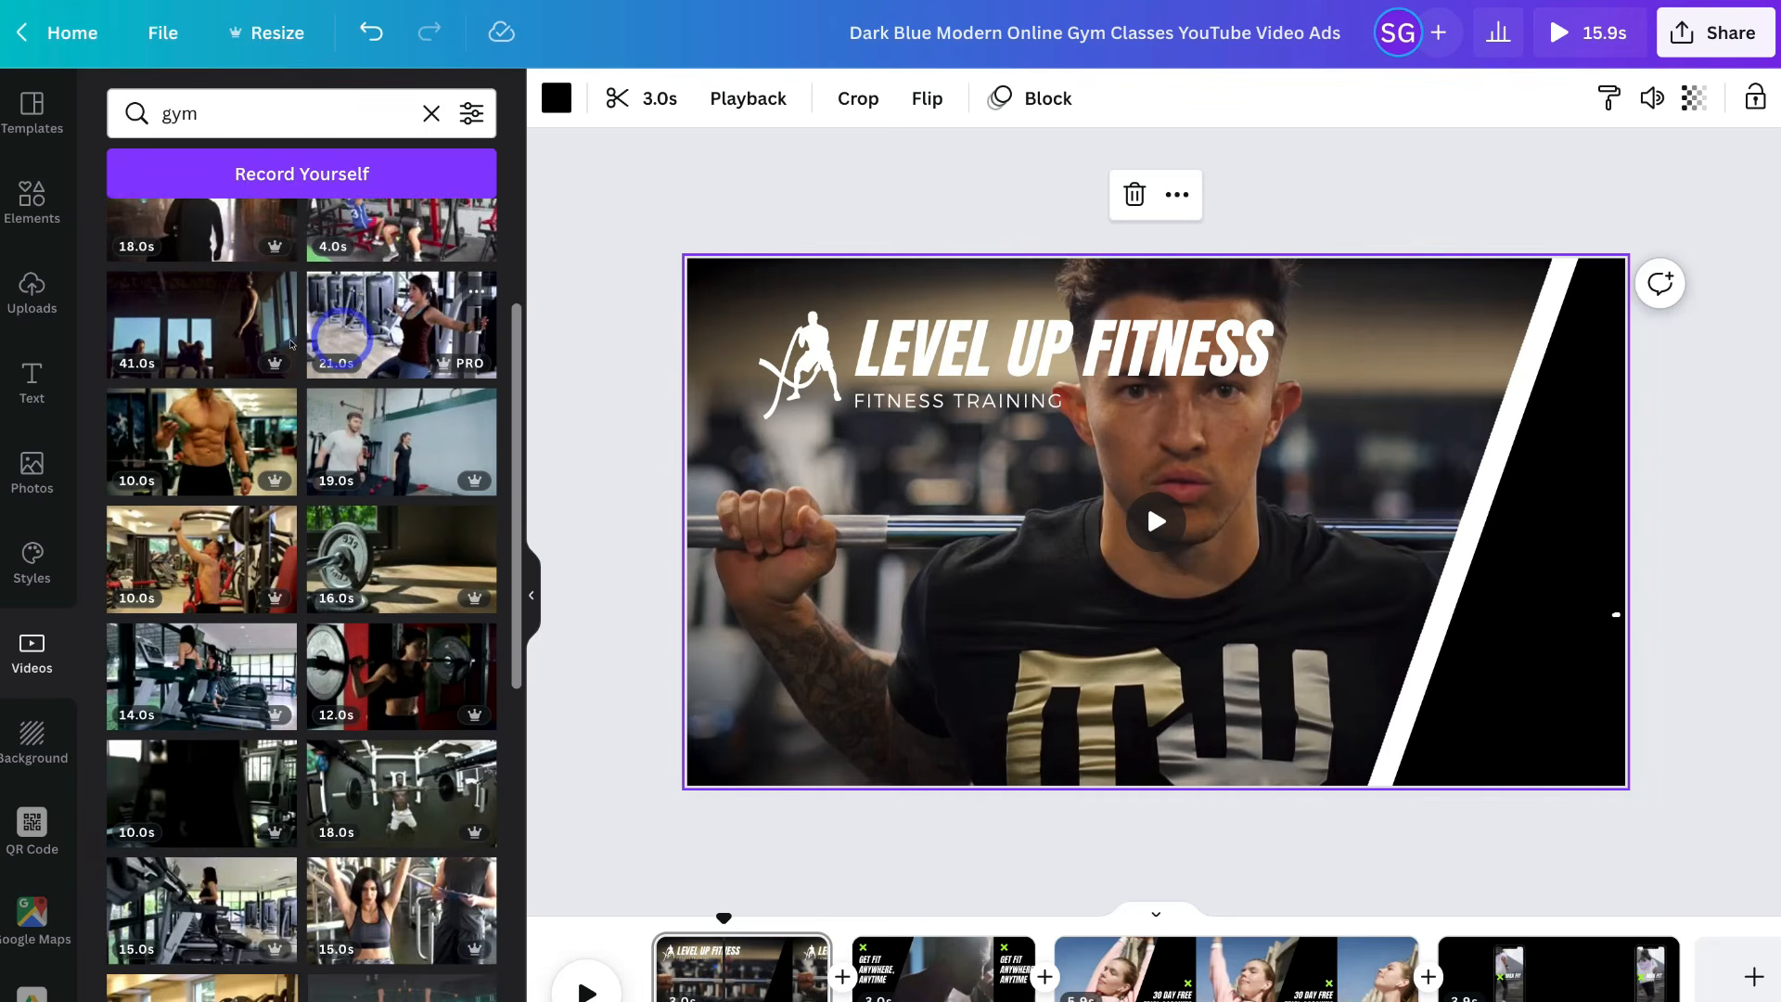
scroll(198, 348, "down", 3)
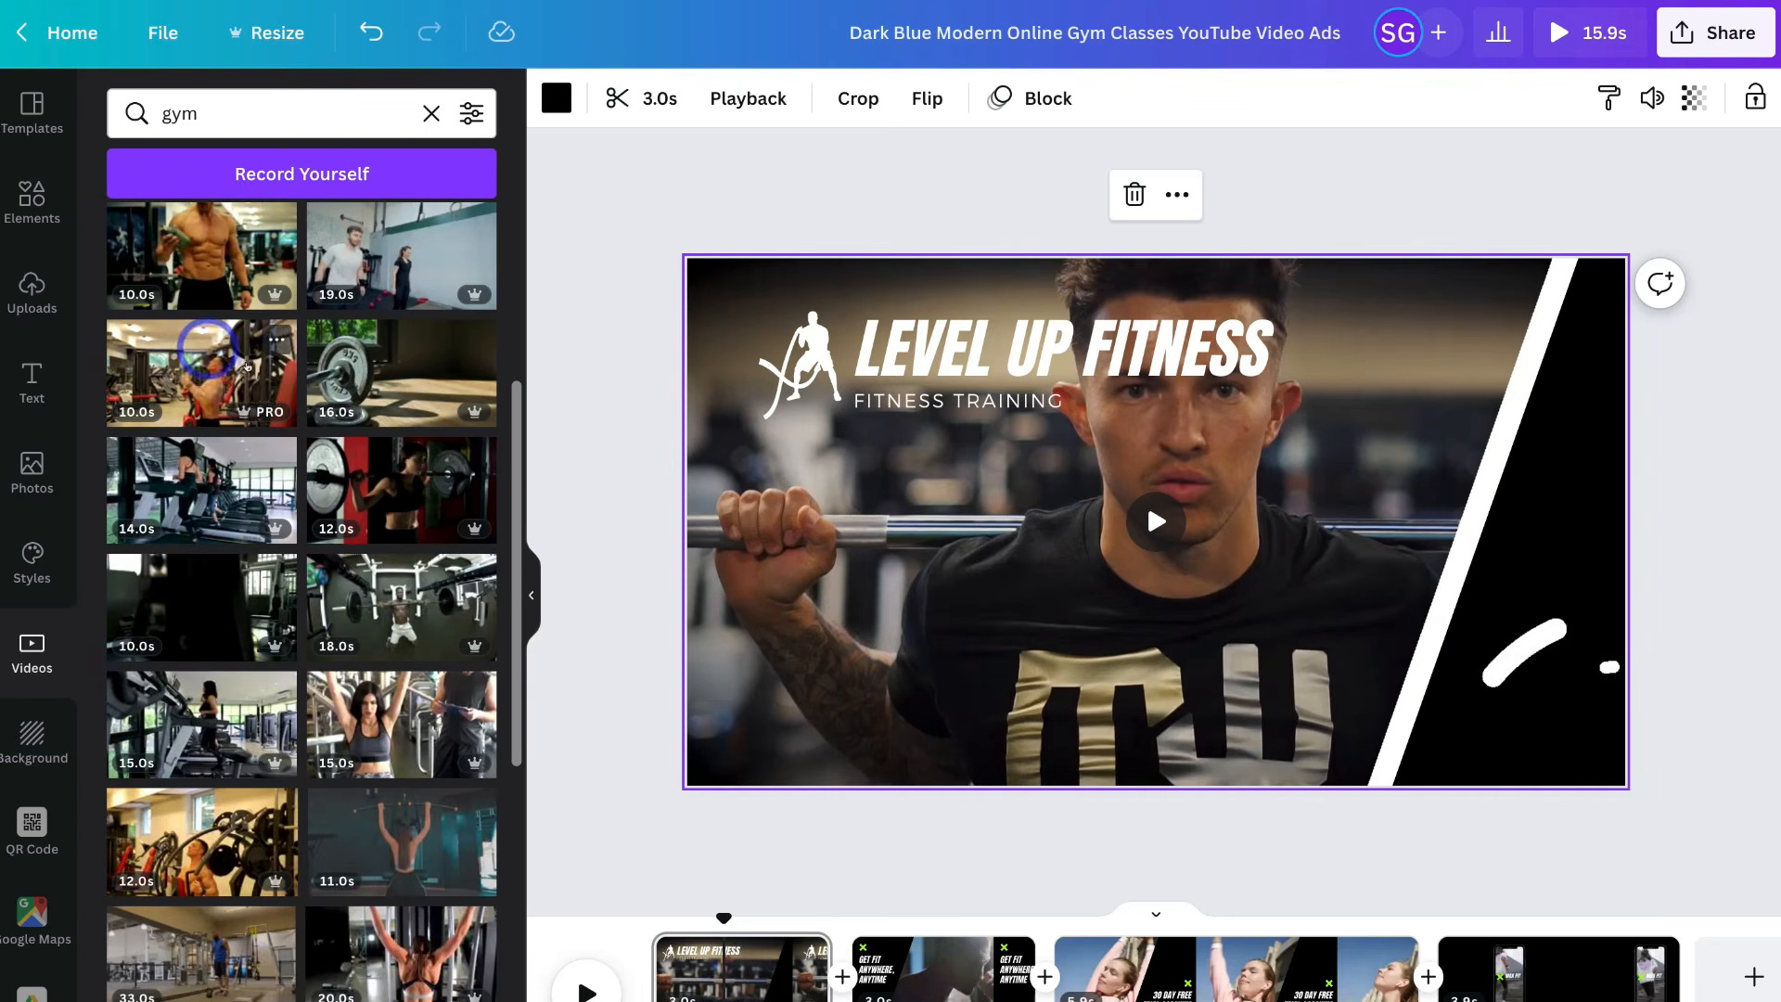
scroll(278, 362, "down", 3)
scroll(288, 436, "down", 1)
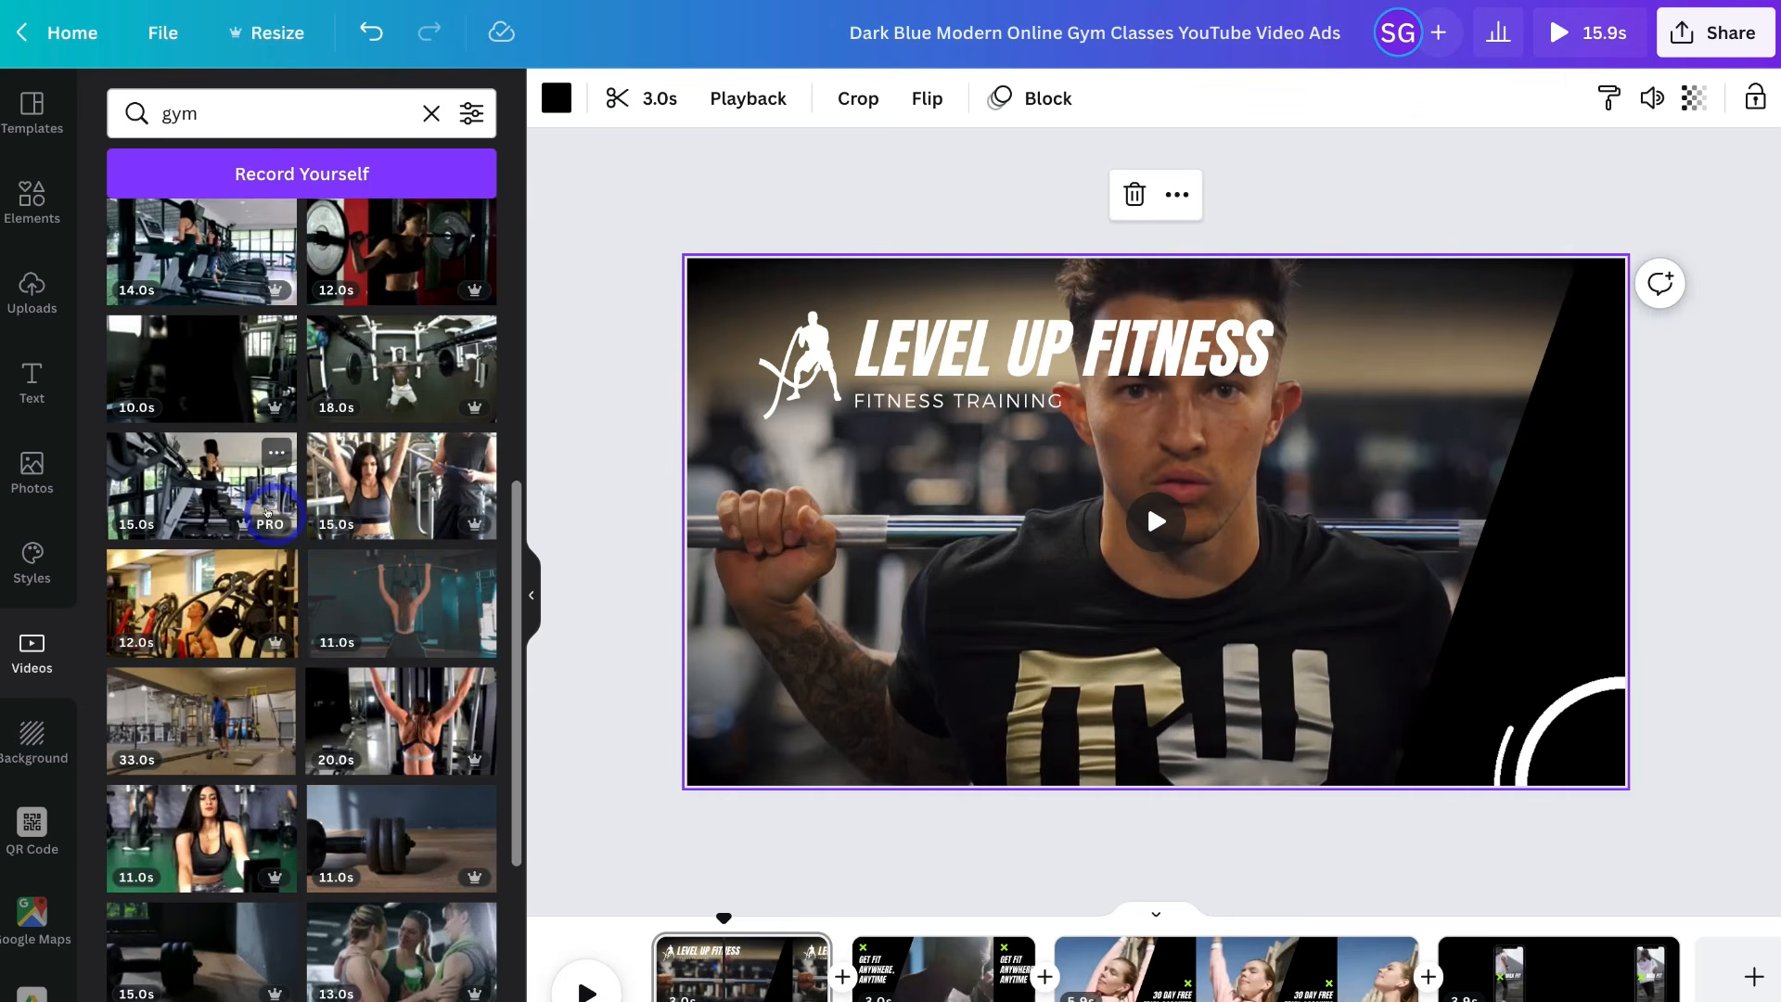
scroll(267, 512, "down", 3)
scroll(267, 512, "down", 1)
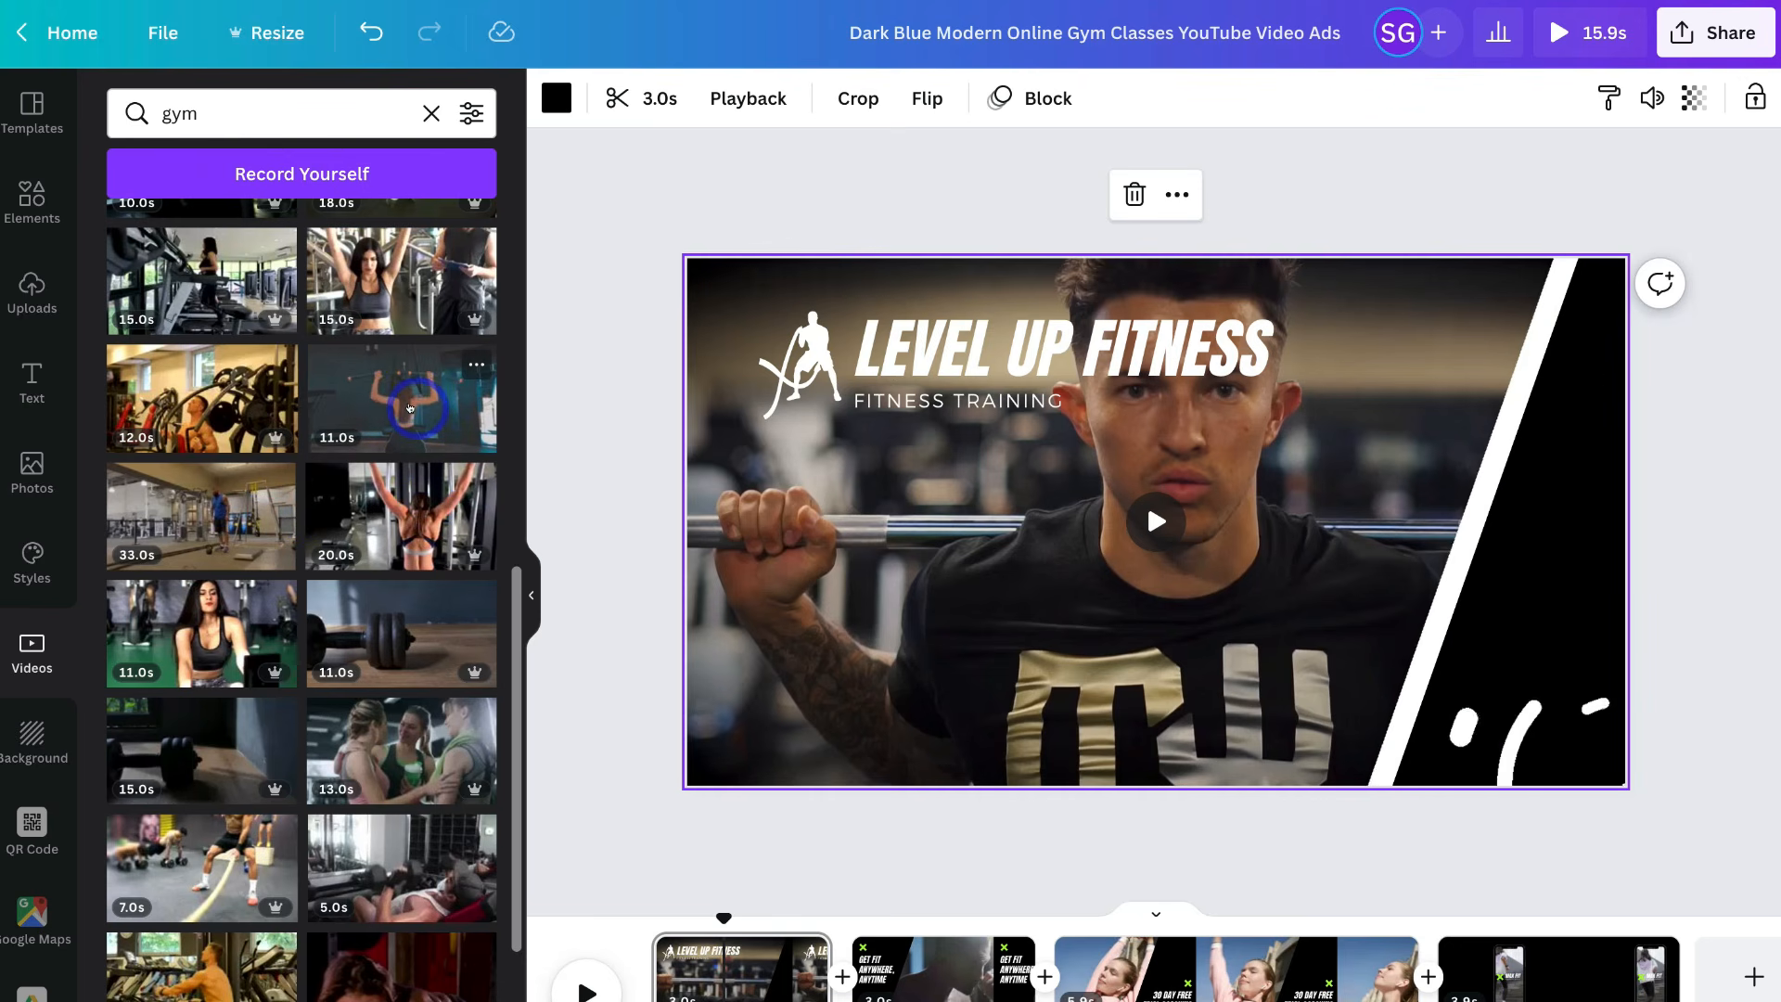
scroll(410, 408, "down", 2)
scroll(409, 408, "down", 6)
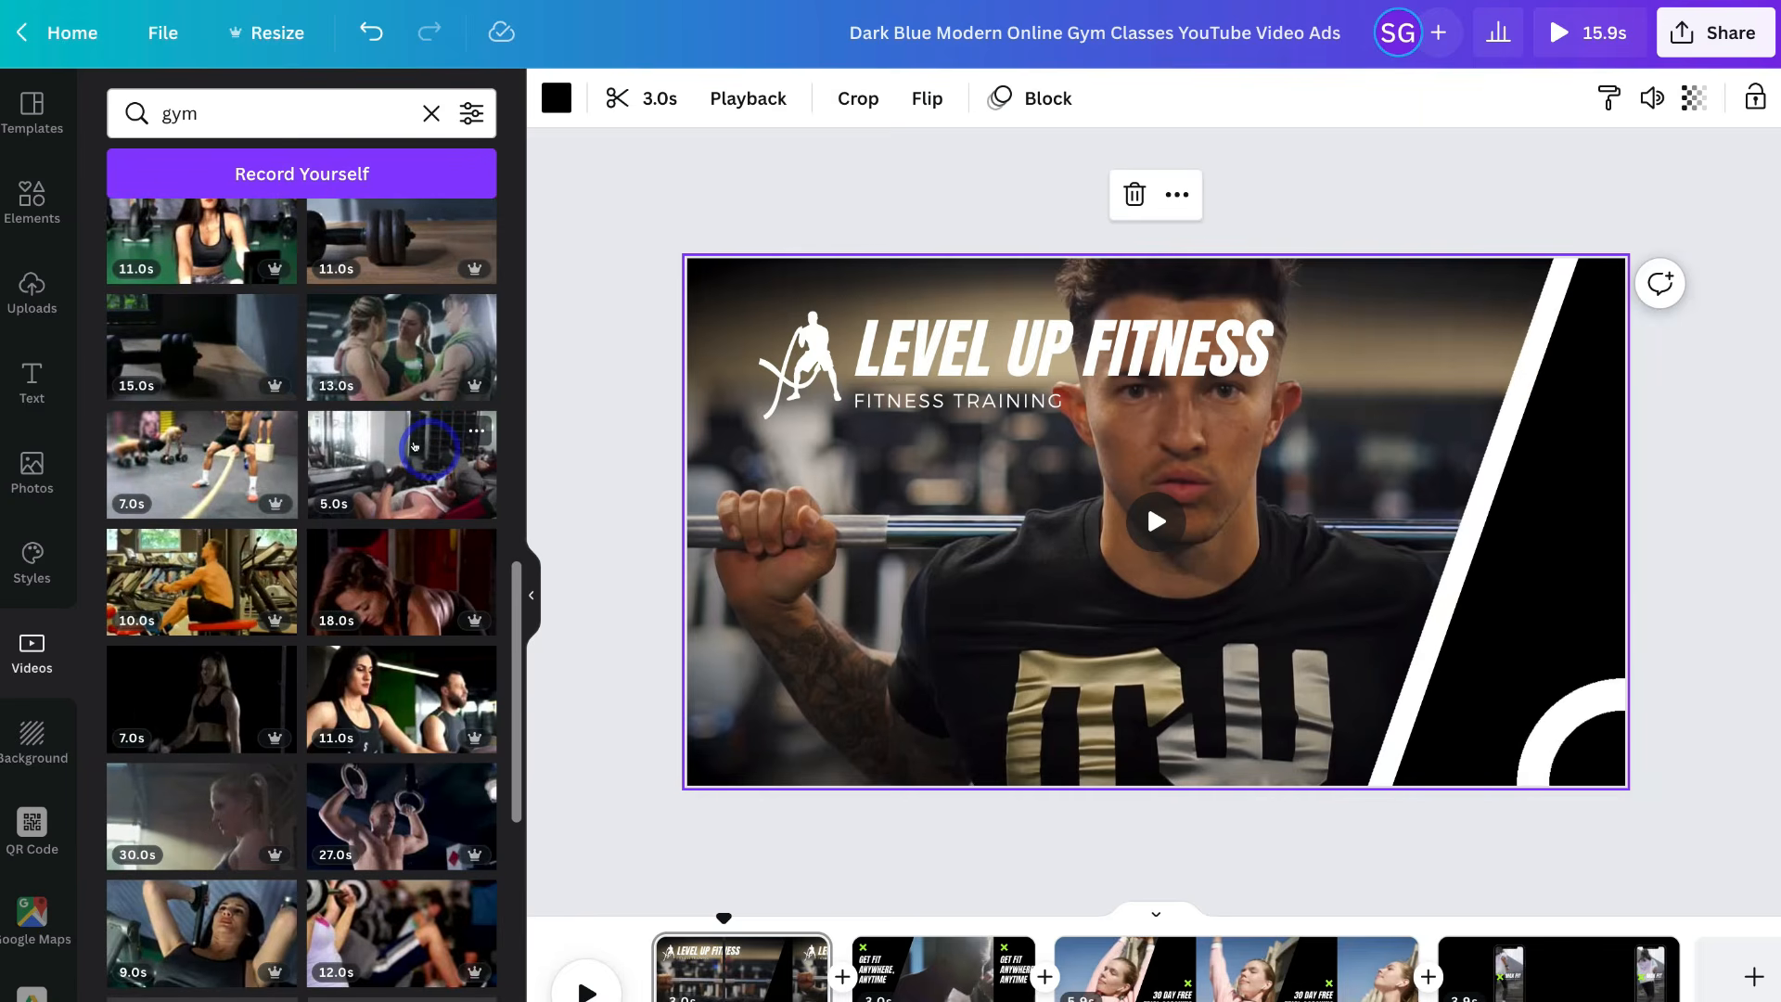
scroll(410, 466, "down", 1)
scroll(409, 466, "down", 2)
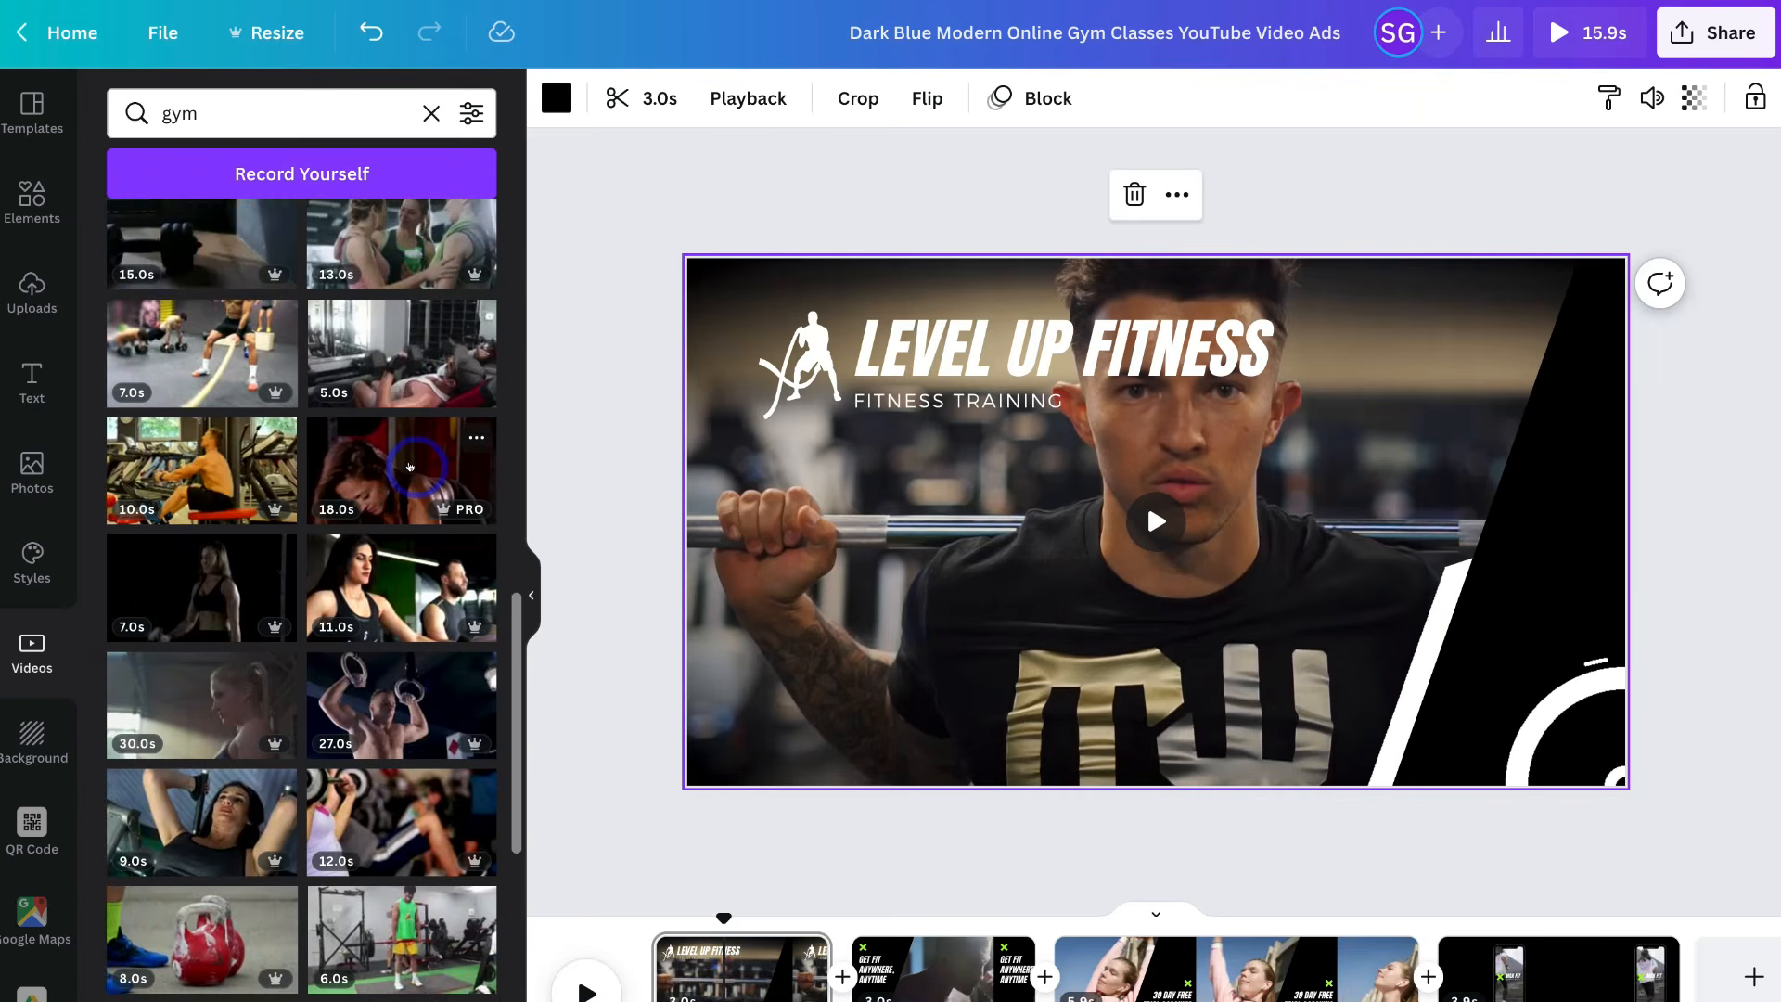
scroll(180, 554, "down", 5)
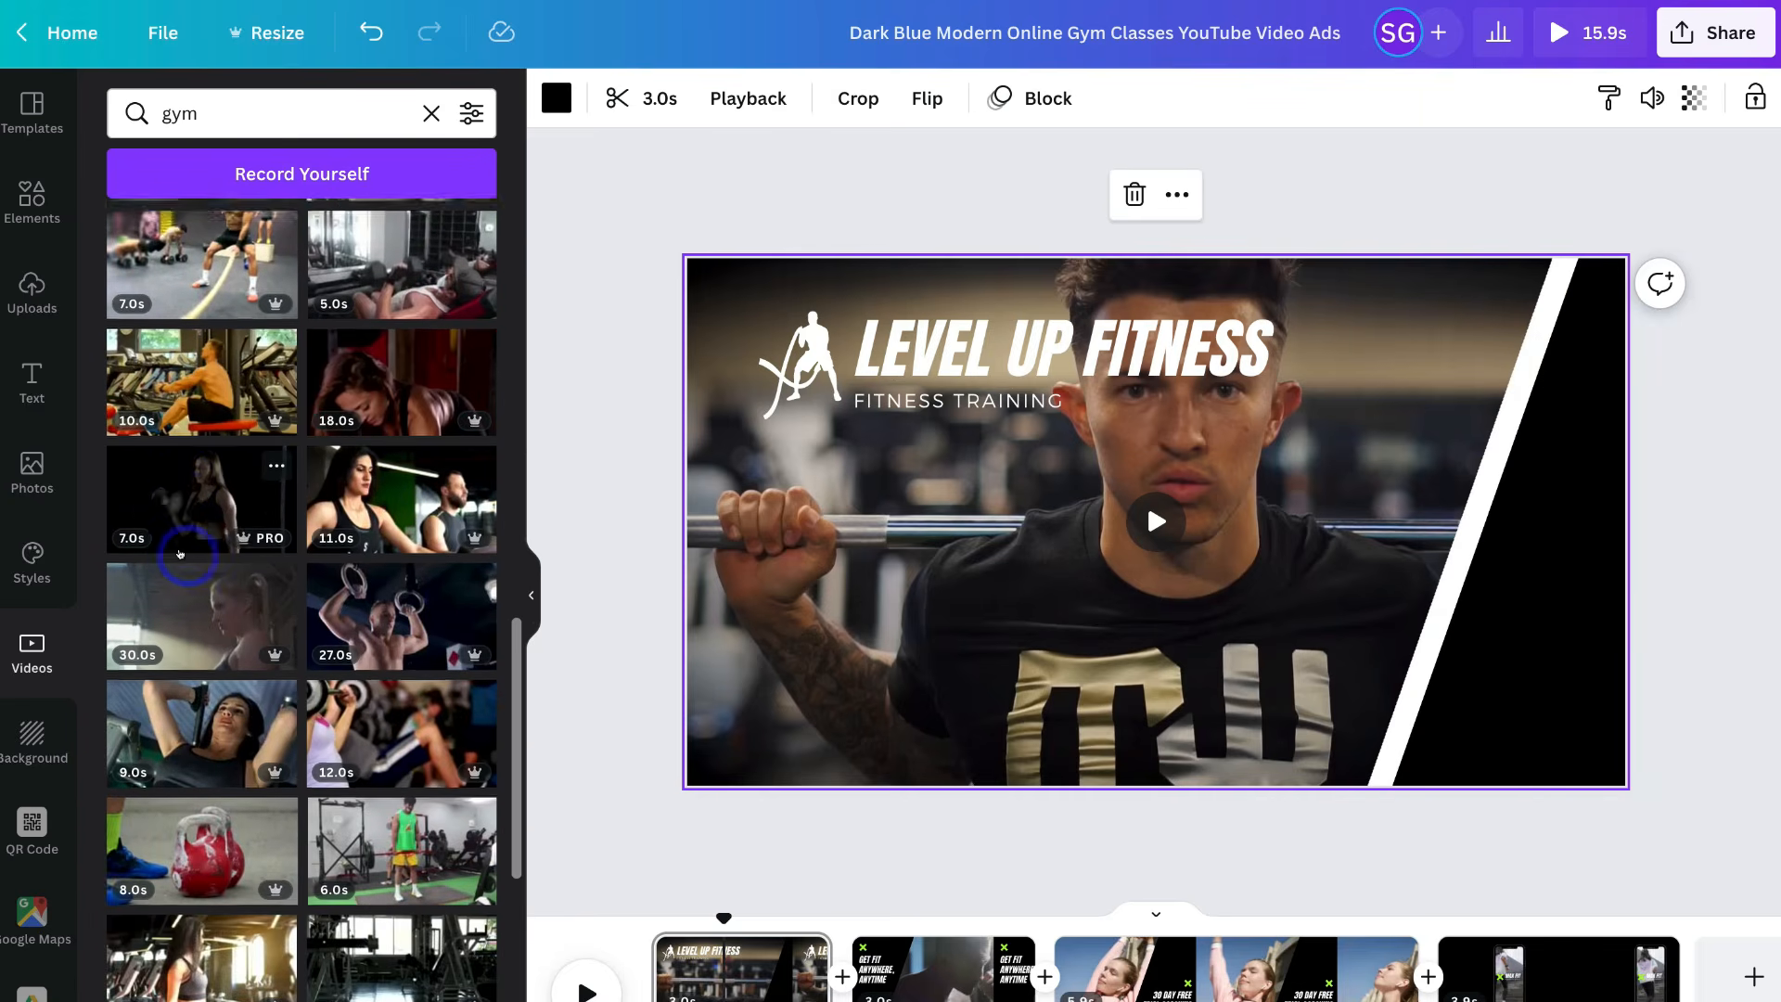
scroll(180, 554, "down", 7)
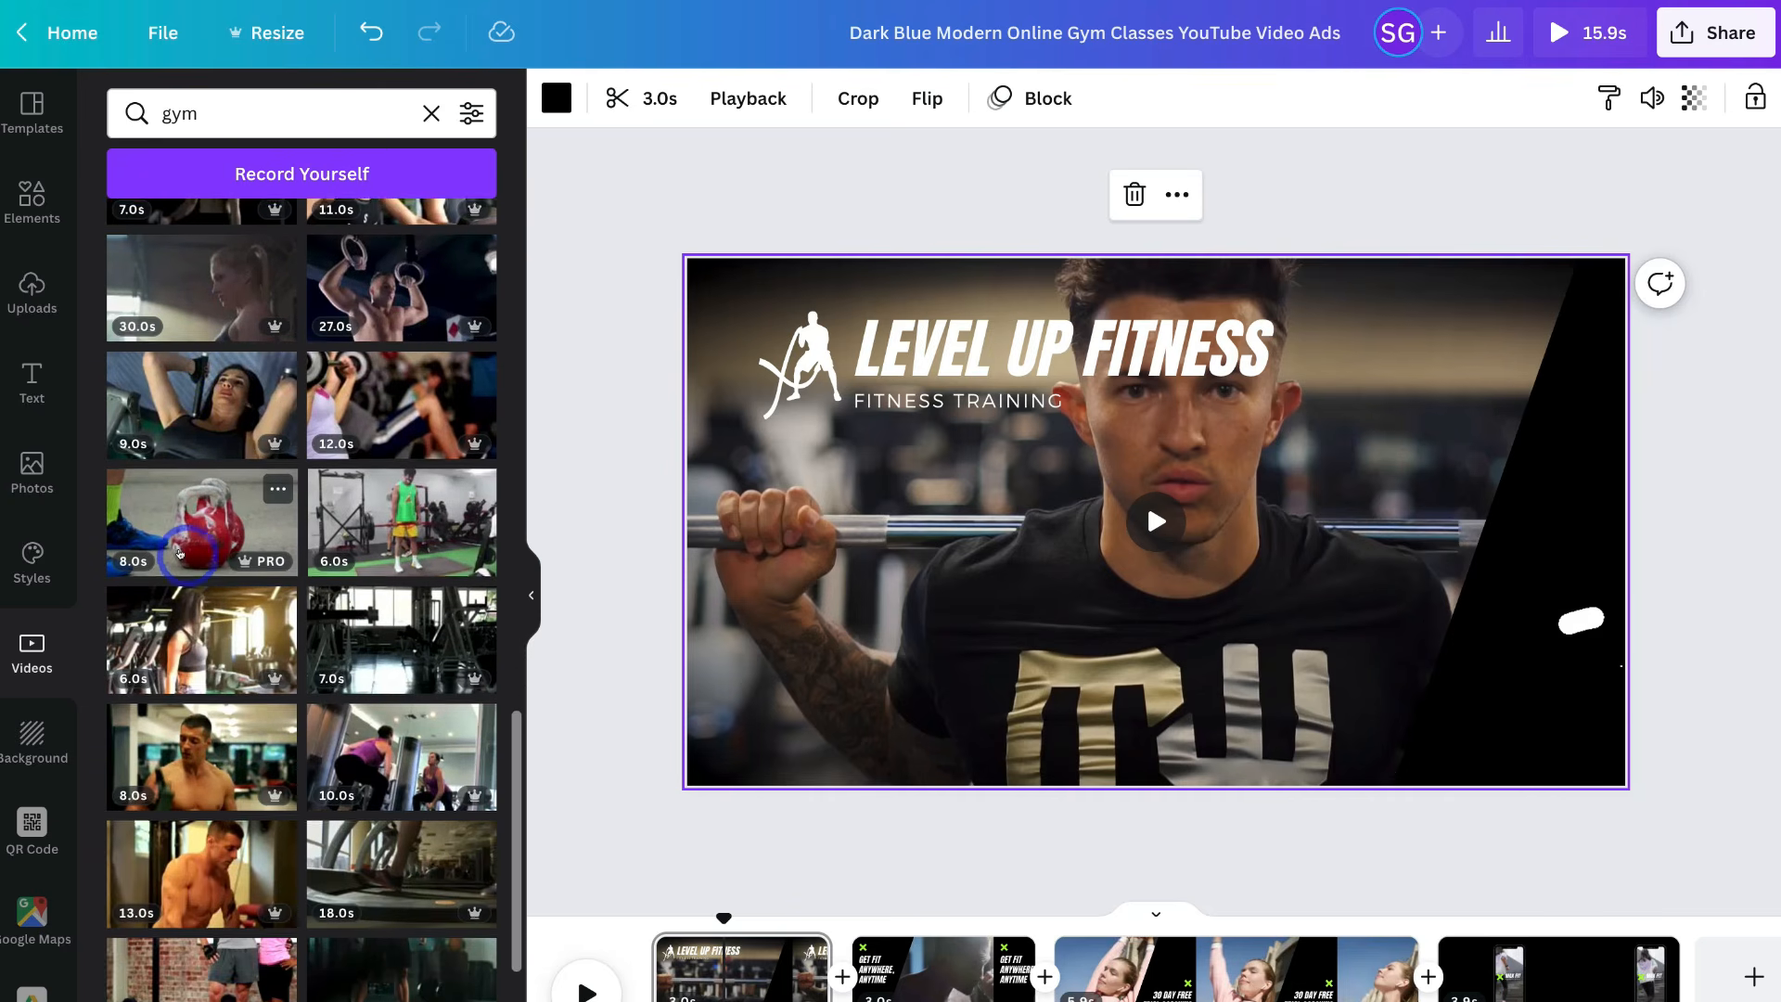
scroll(180, 554, "down", 10)
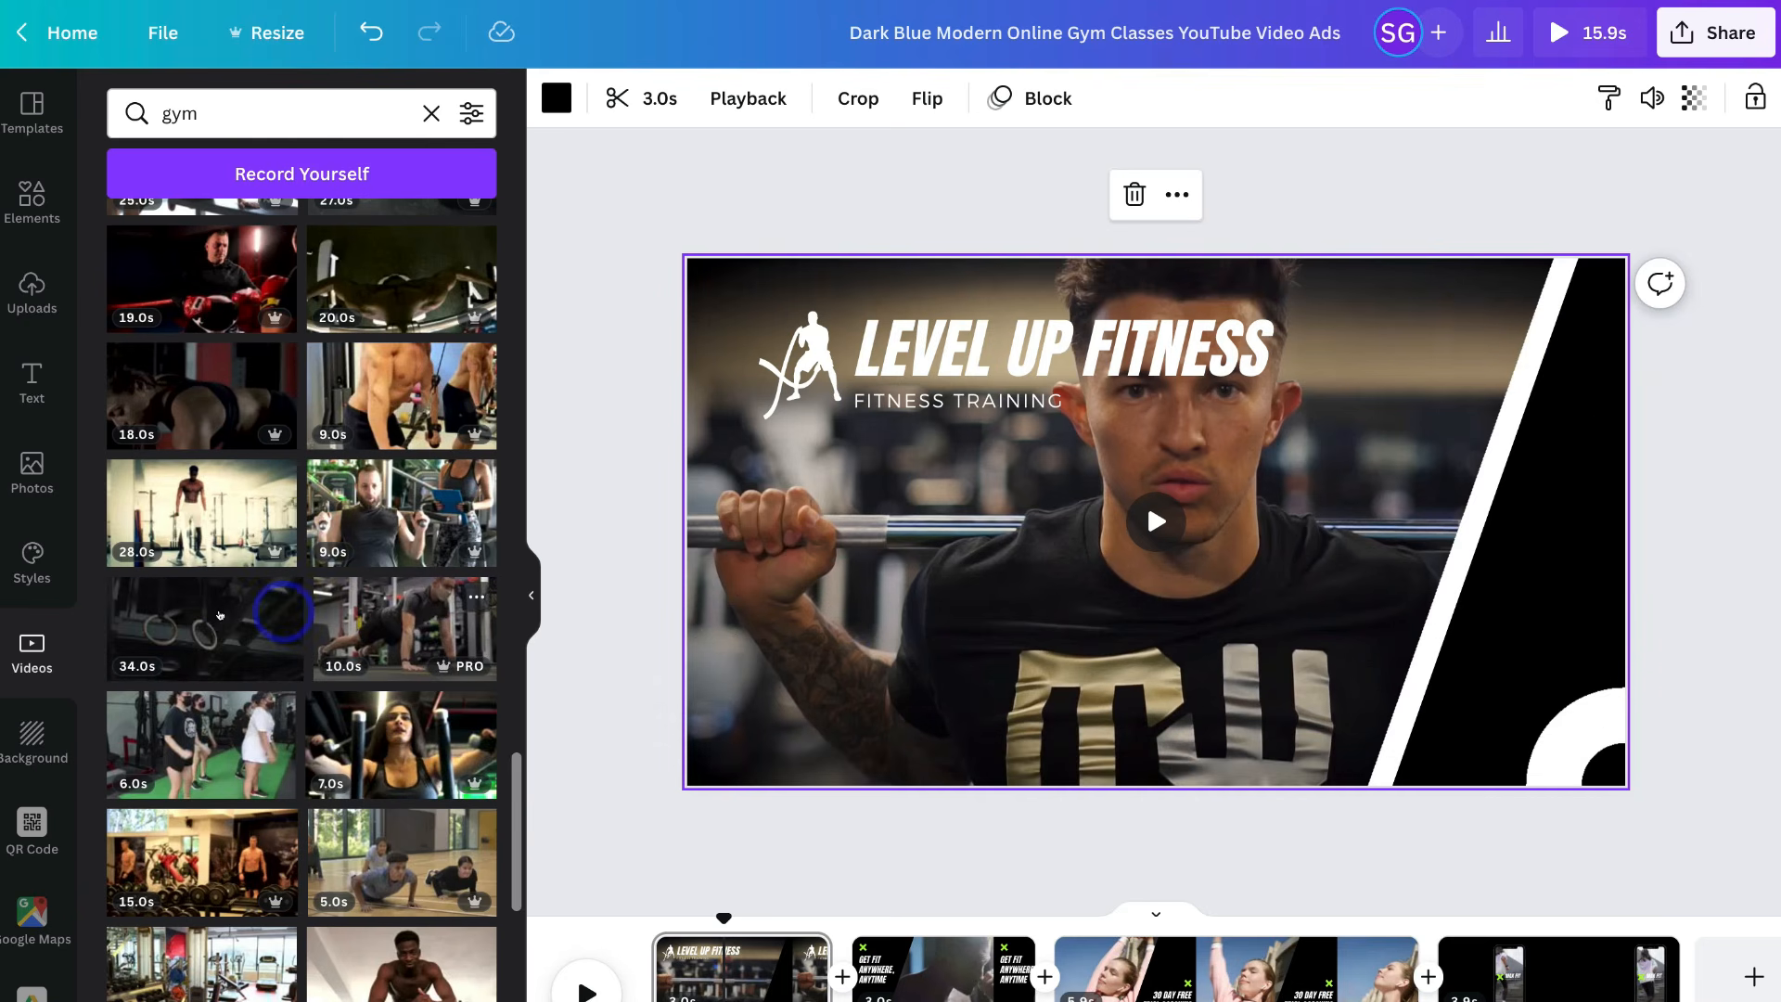
left_click_drag(205, 620, 719, 595)
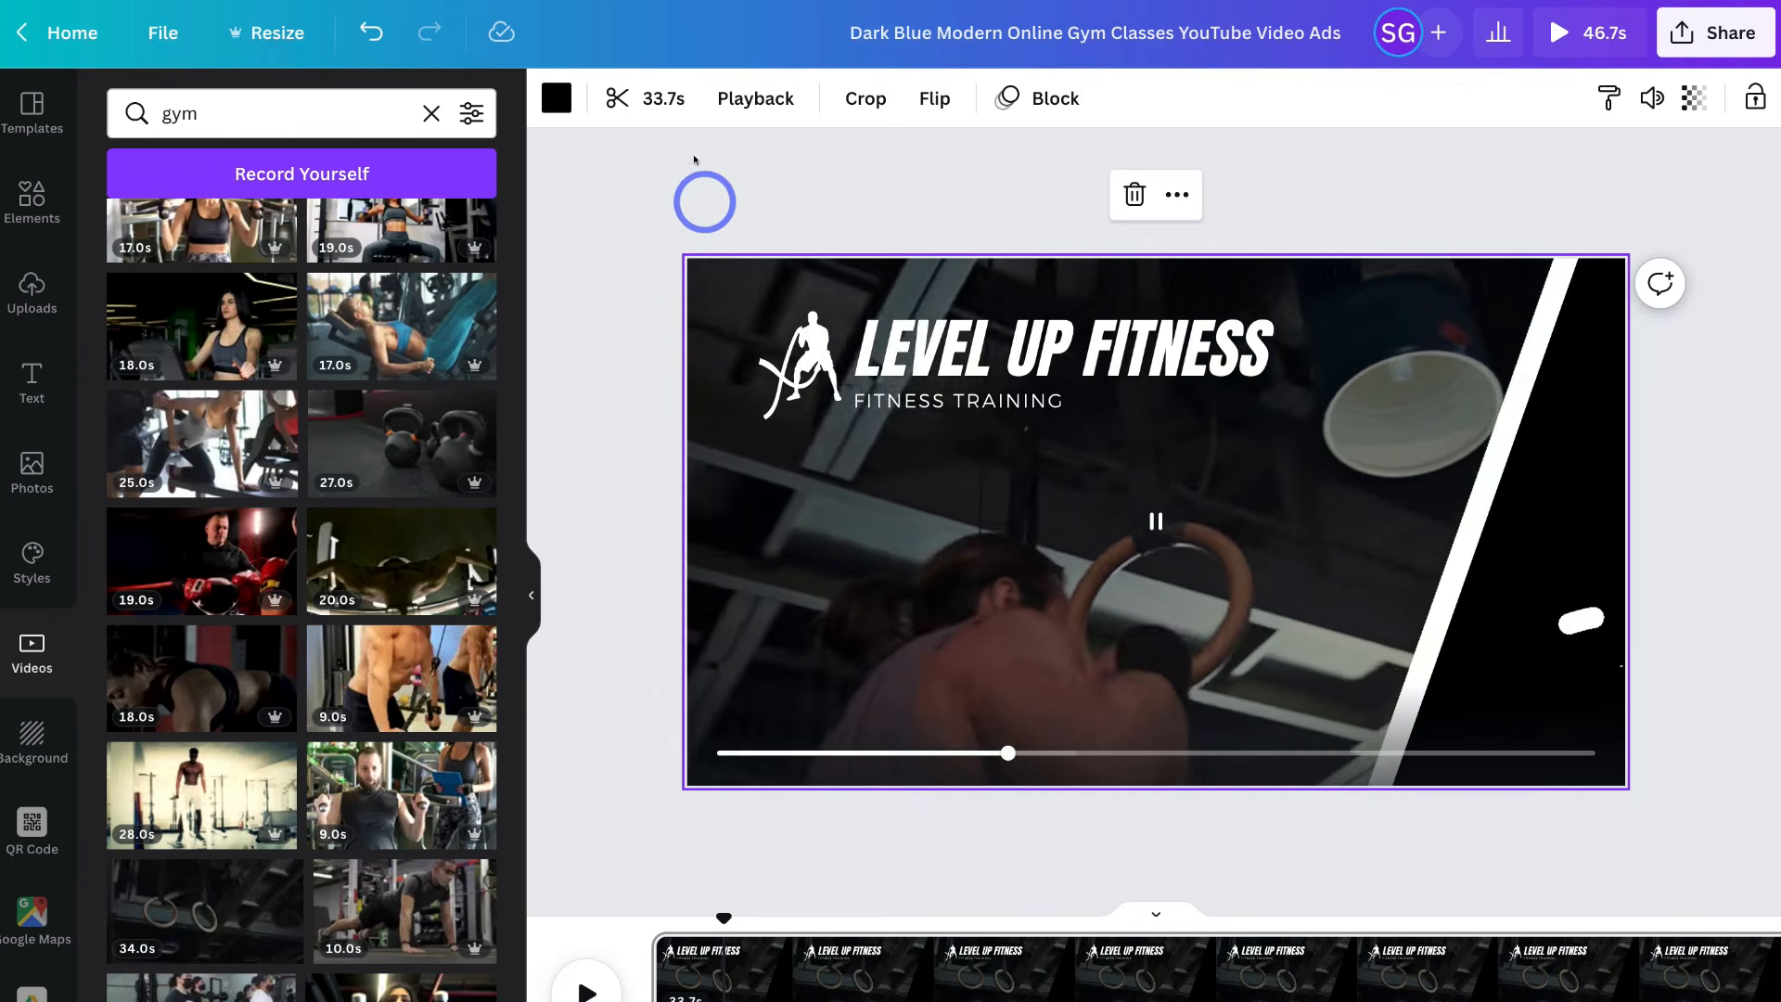
- Trim the gymnastic rings clip to its first 3.0 seconds and open the preview of the whole video
left_click(644, 98)
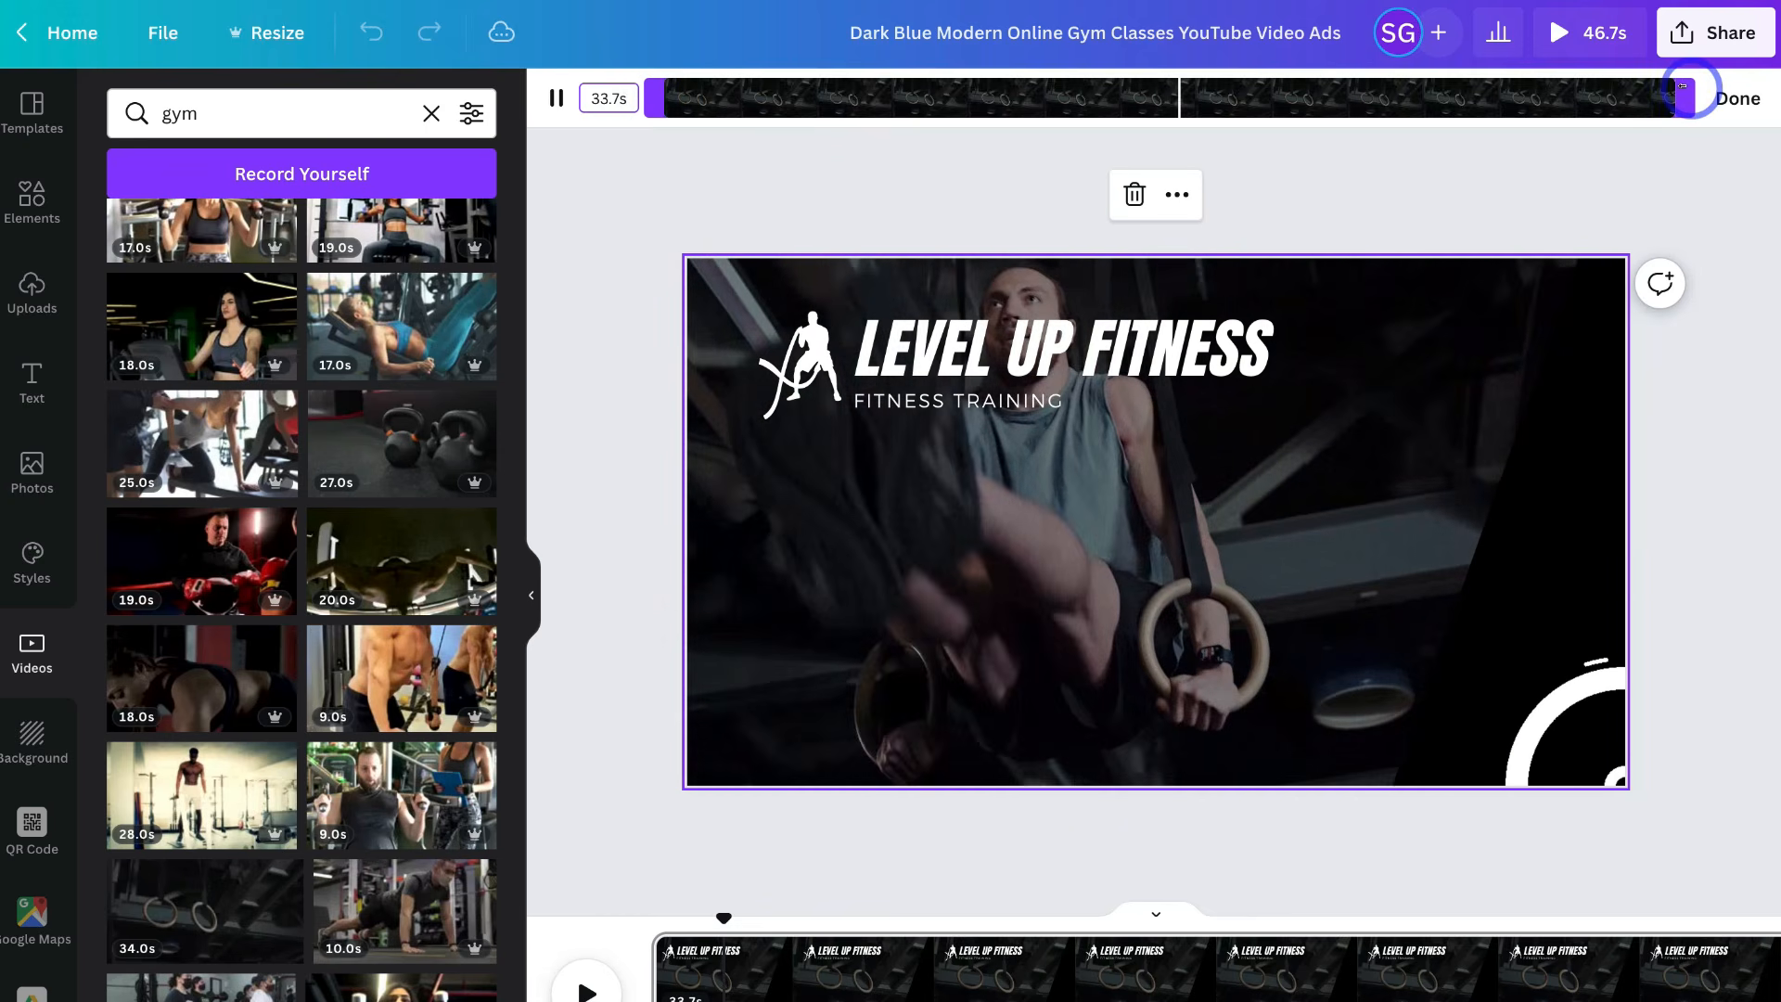
left_click_drag(1690, 91, 765, 119)
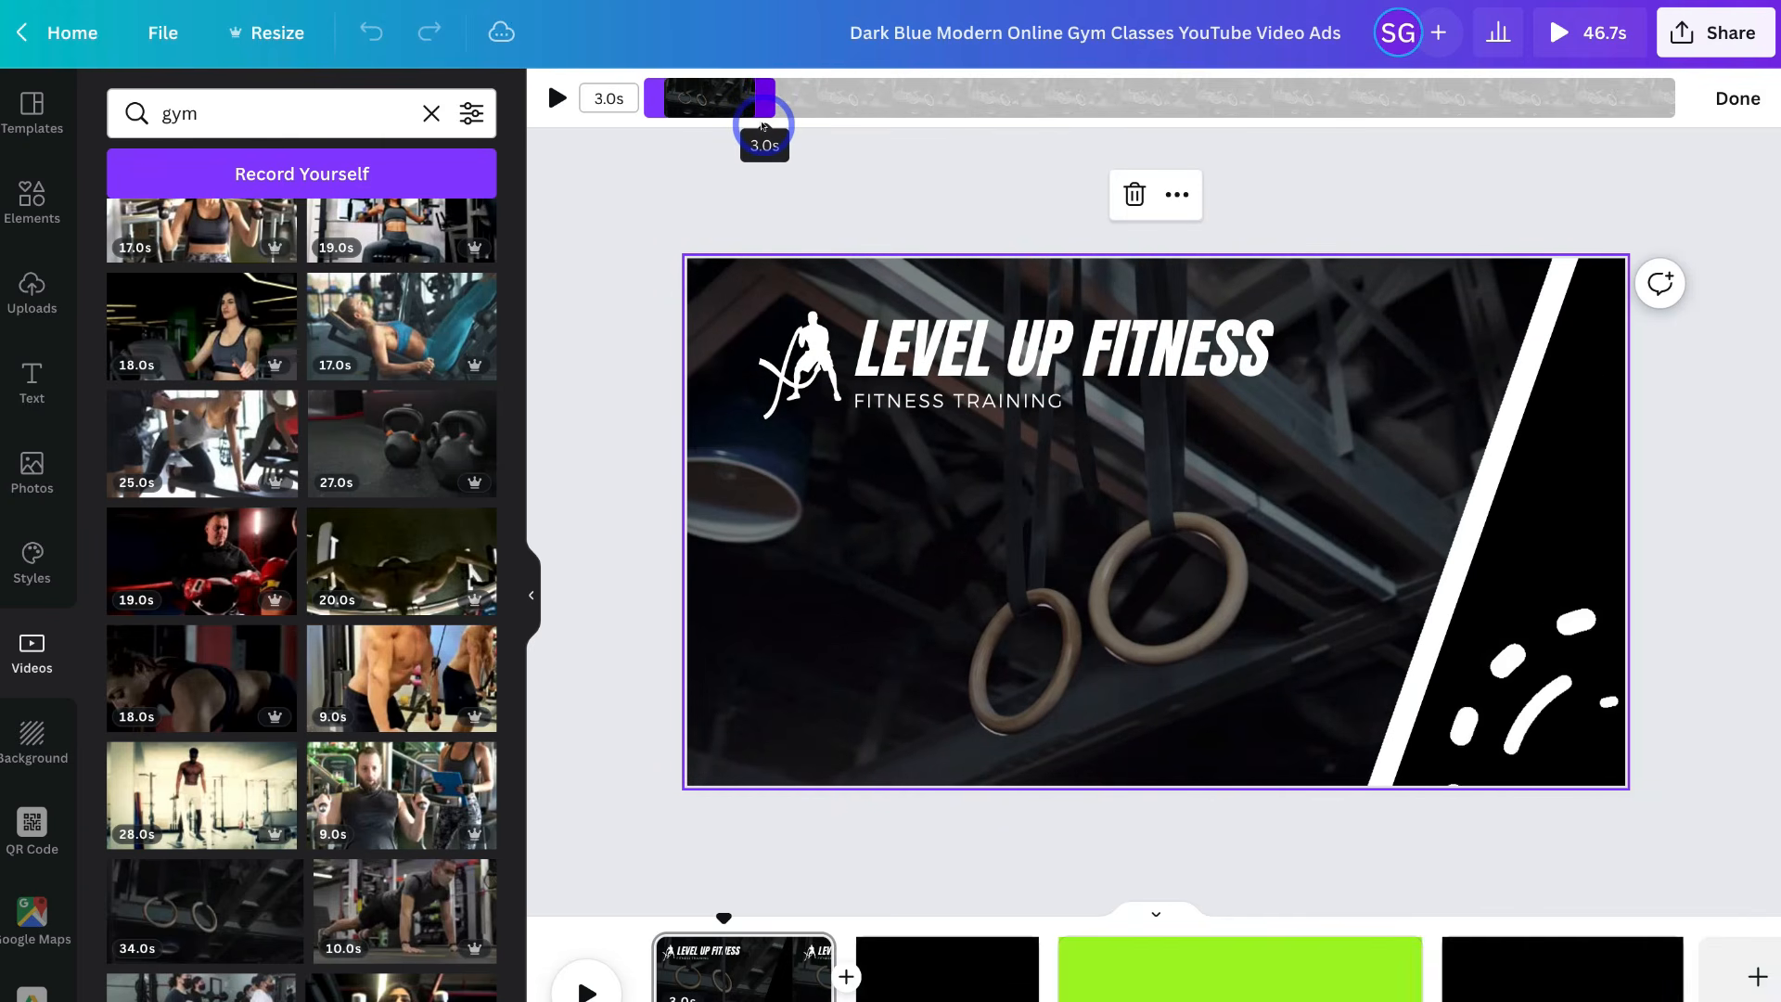
left_click(1736, 102)
left_click(1737, 104)
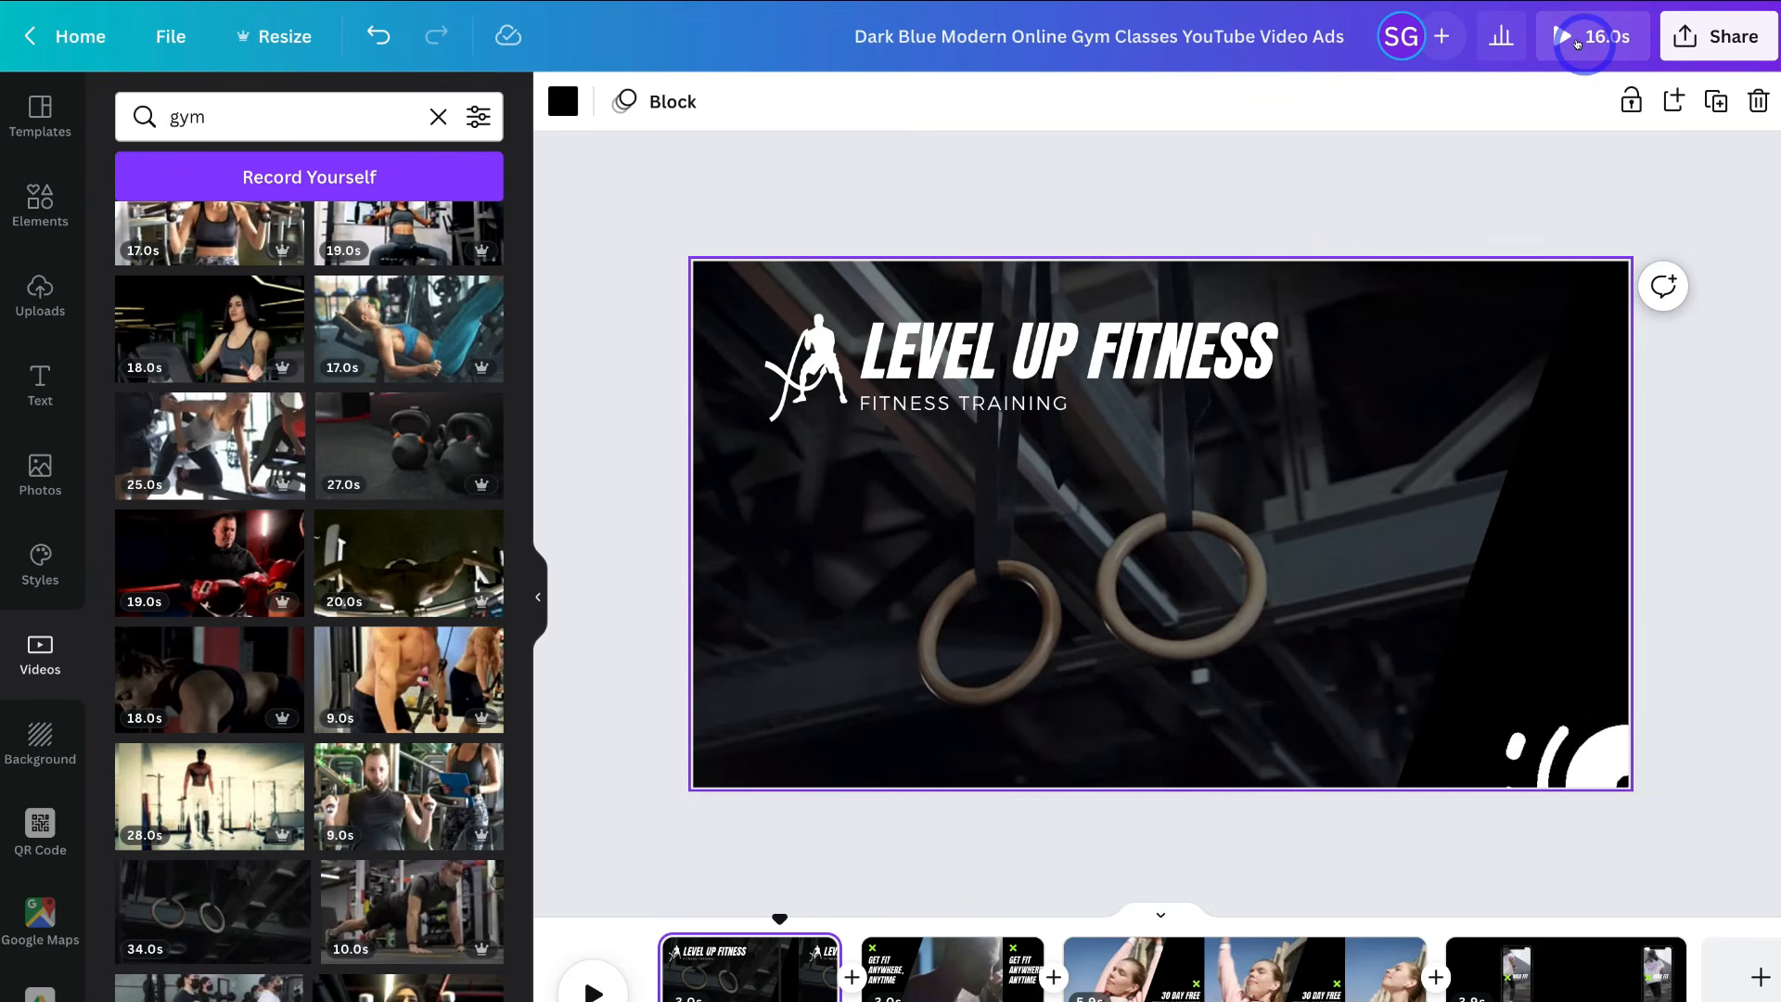
left_click(1578, 44)
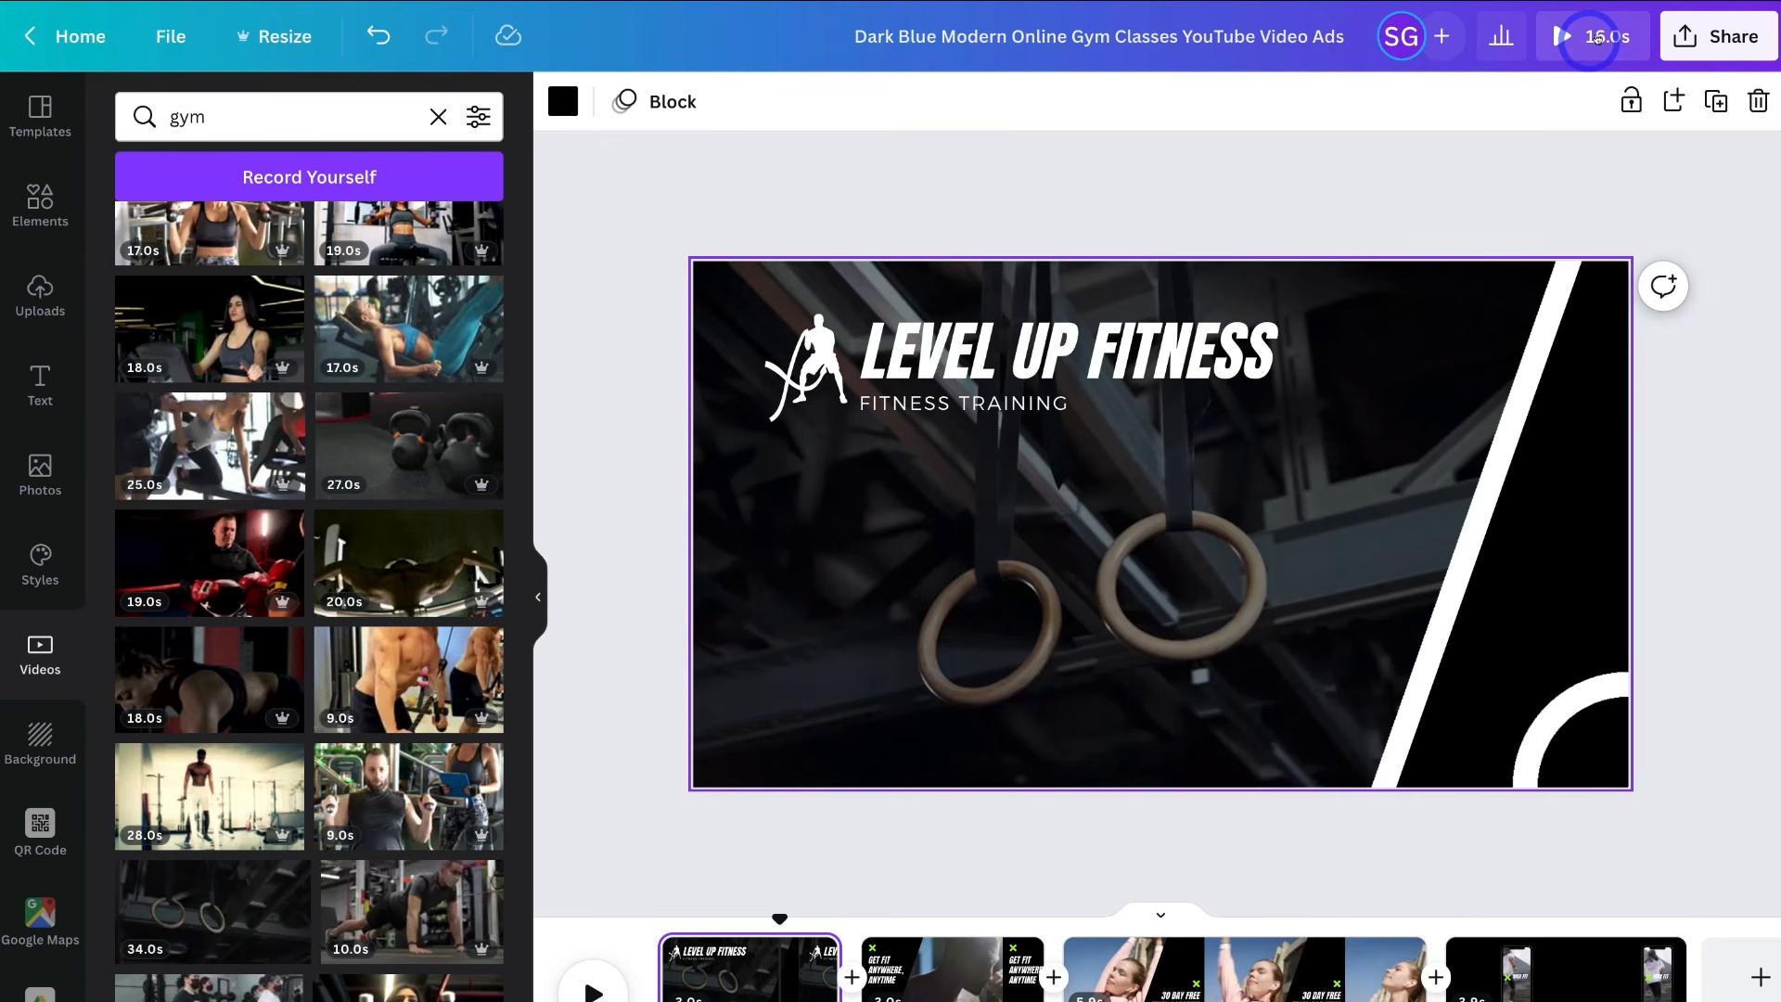
- Play the preview of the whole video through the page transitions and close it
left_click(1591, 36)
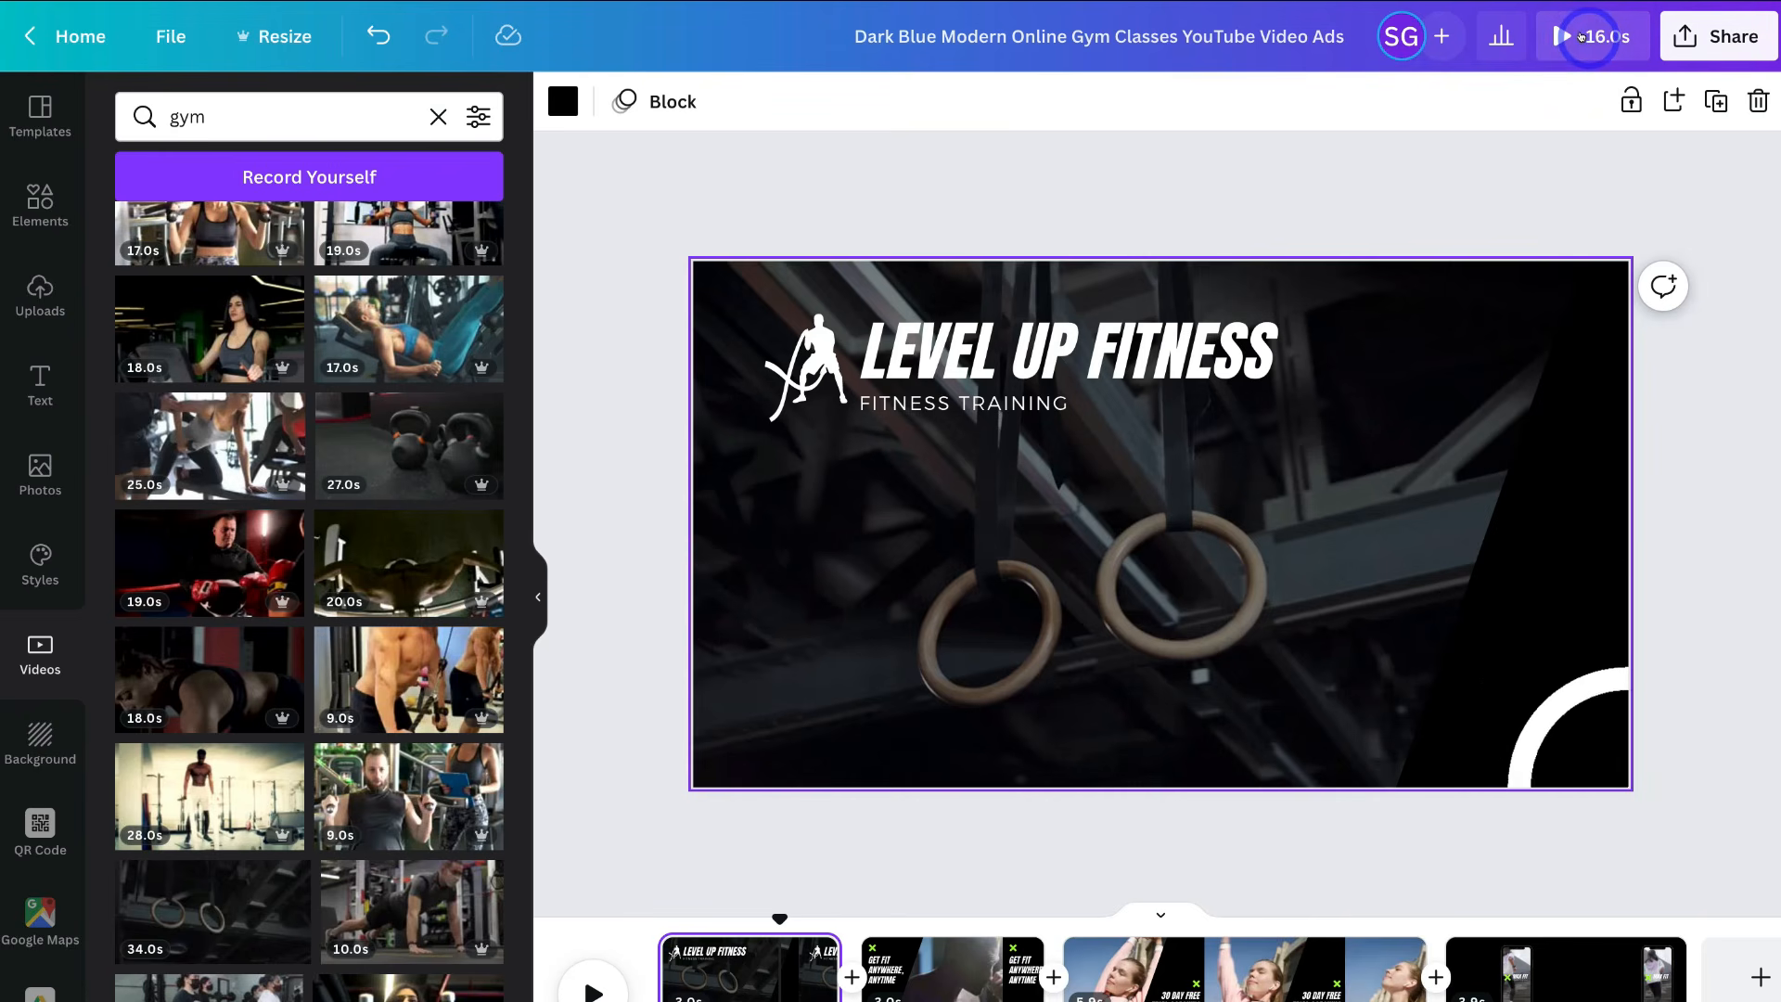
left_click(1586, 37)
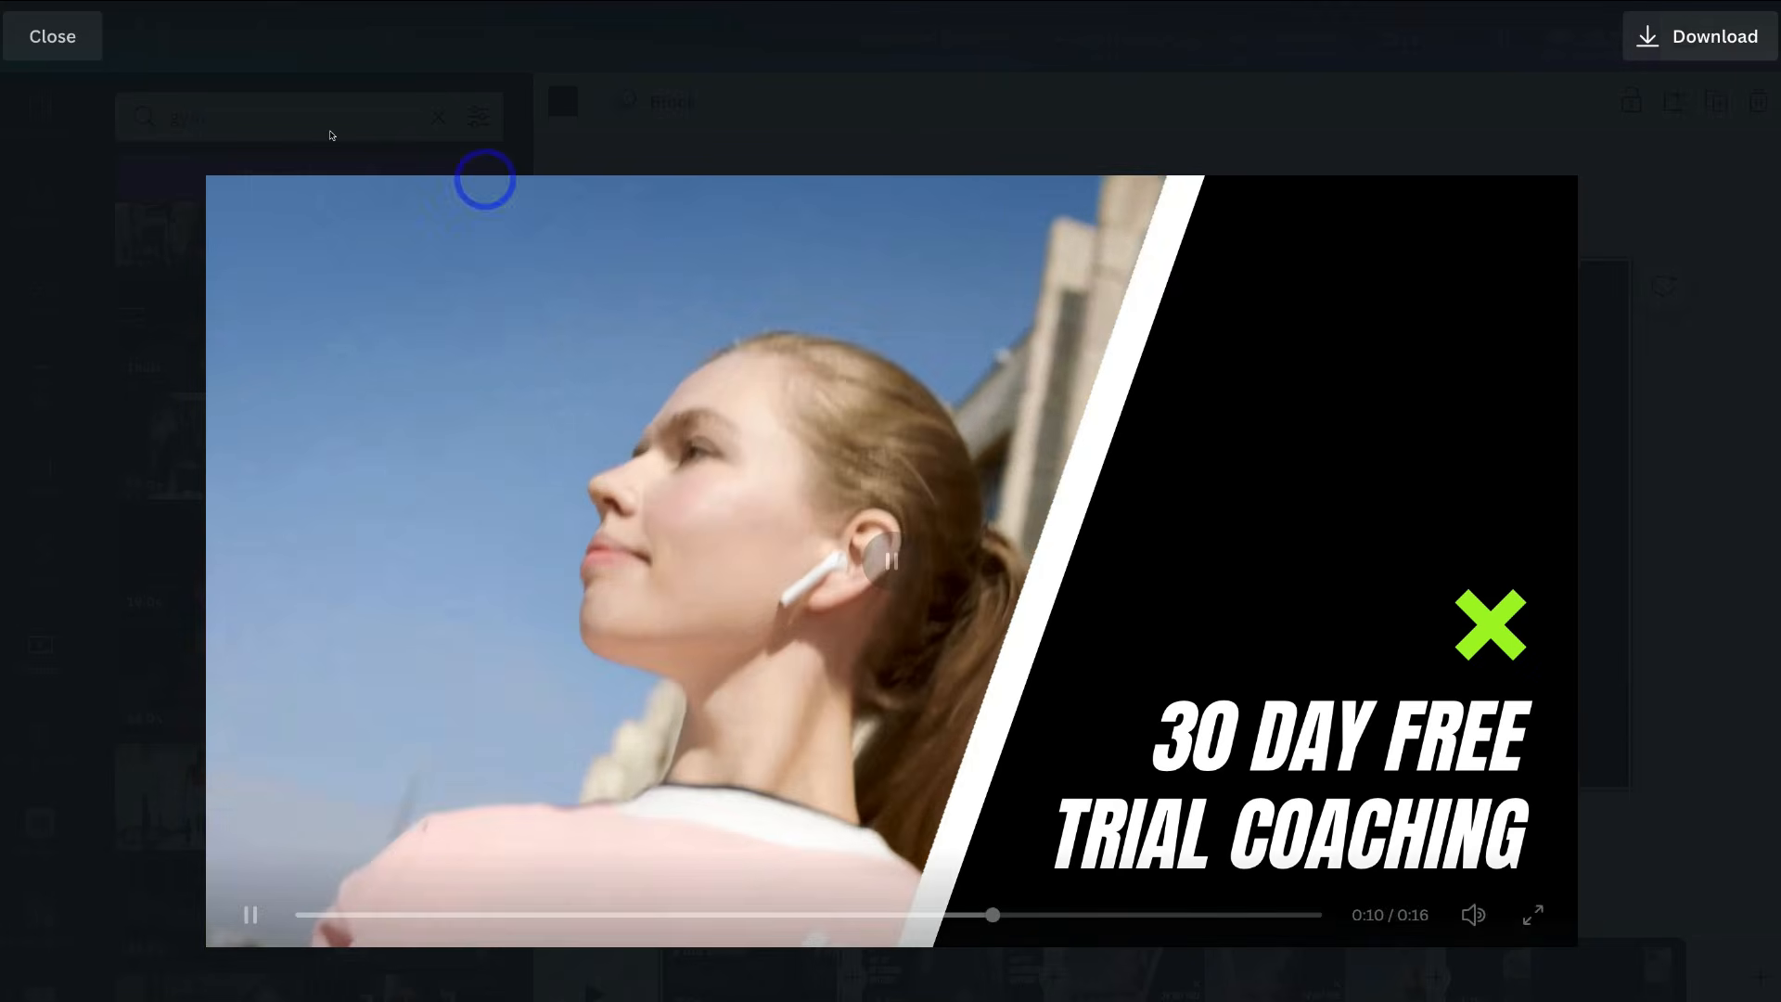
left_click(58, 38)
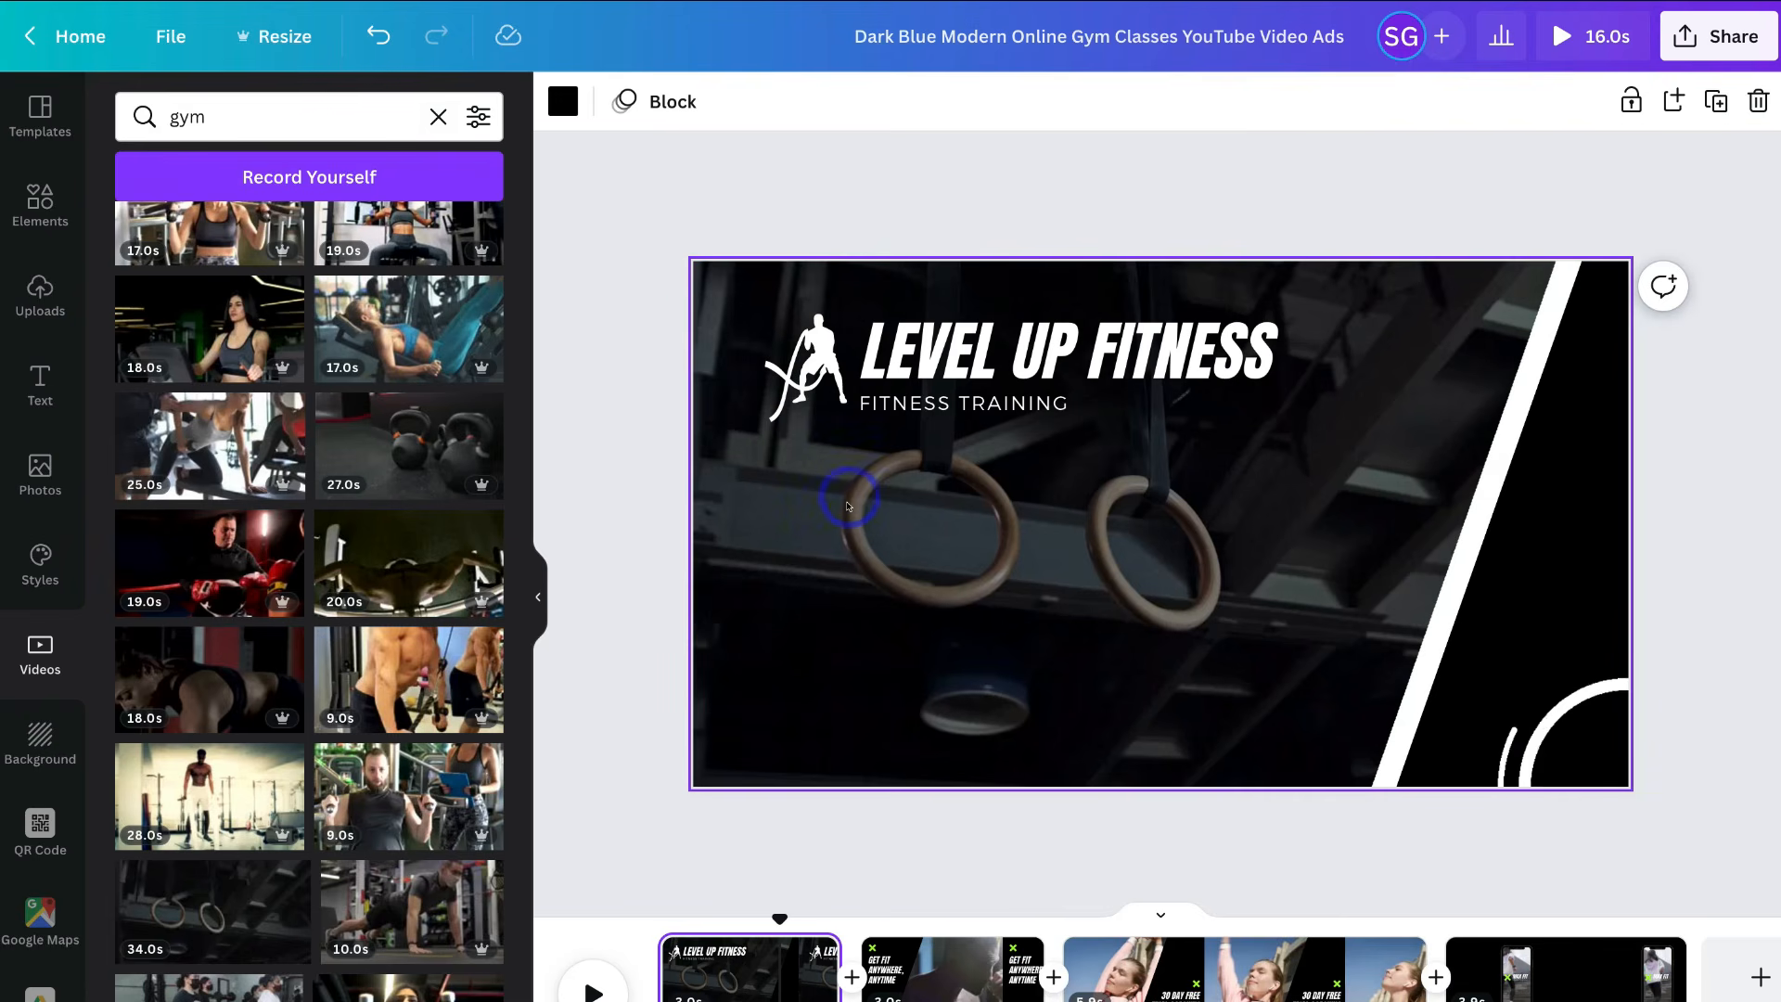
- Retrim page 1's gymnastic rings clip to a 6.0-second section further into the footage, where the athlete uses the rings
left_click(848, 506)
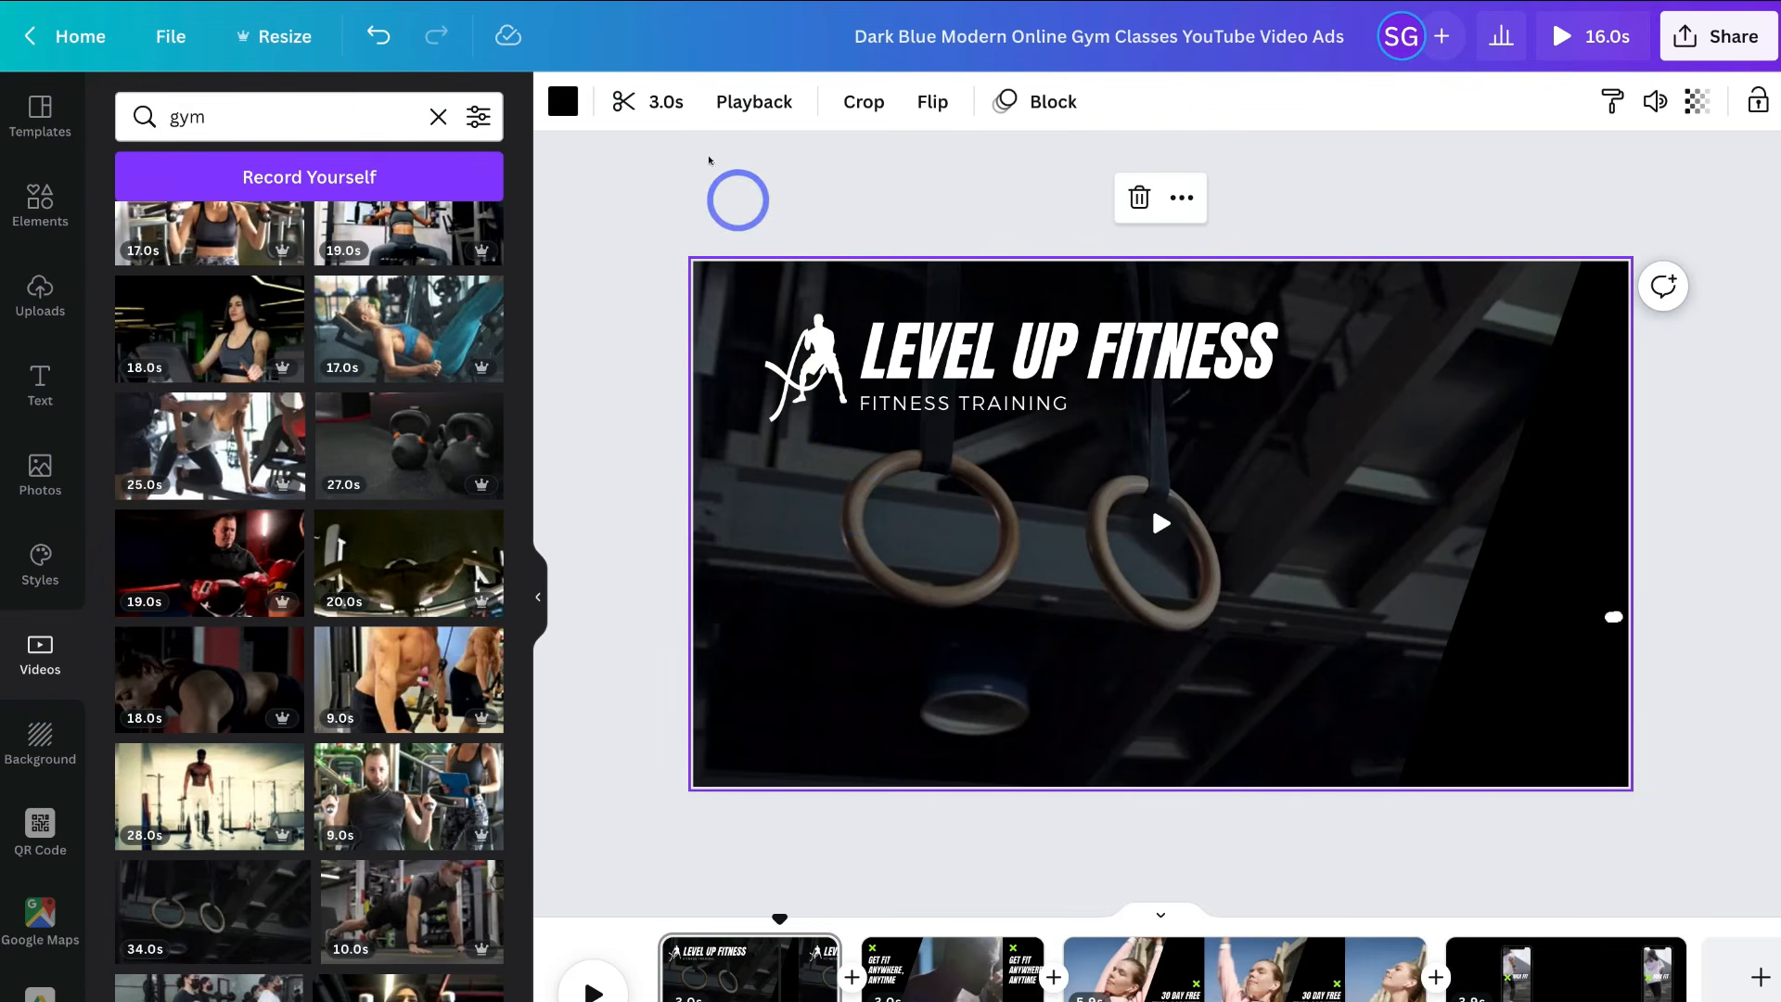
left_click(664, 106)
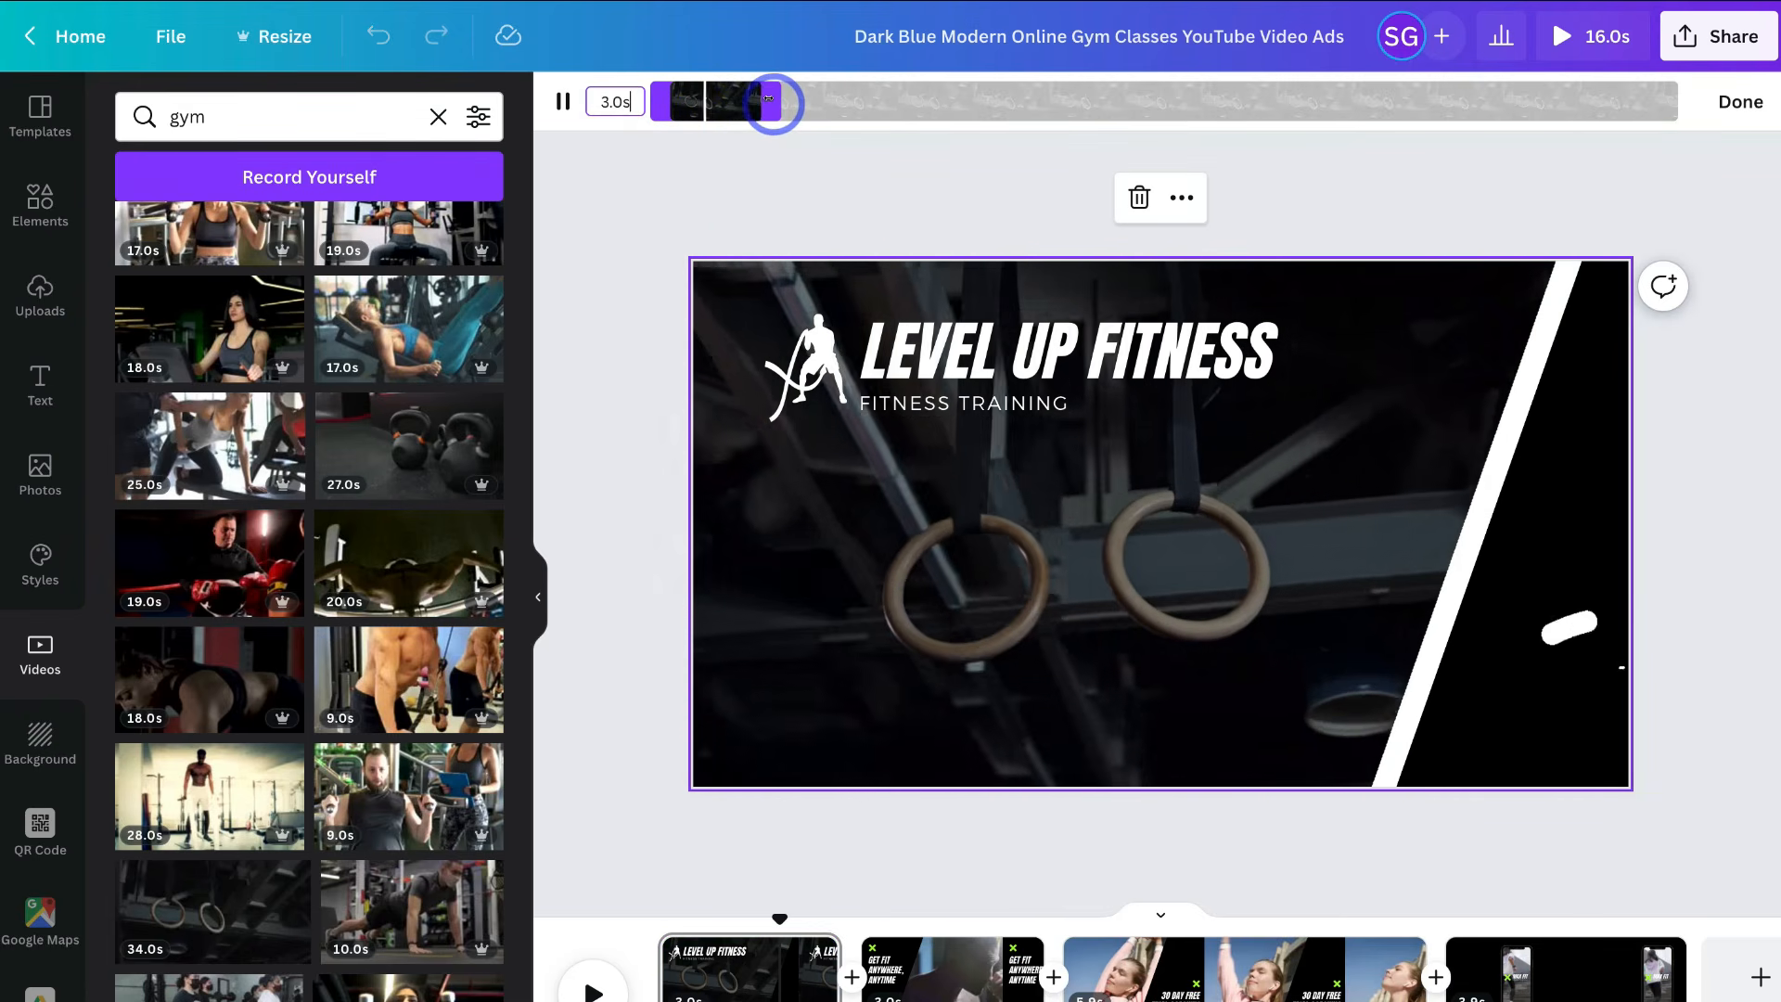
left_click_drag(785, 102, 1026, 102)
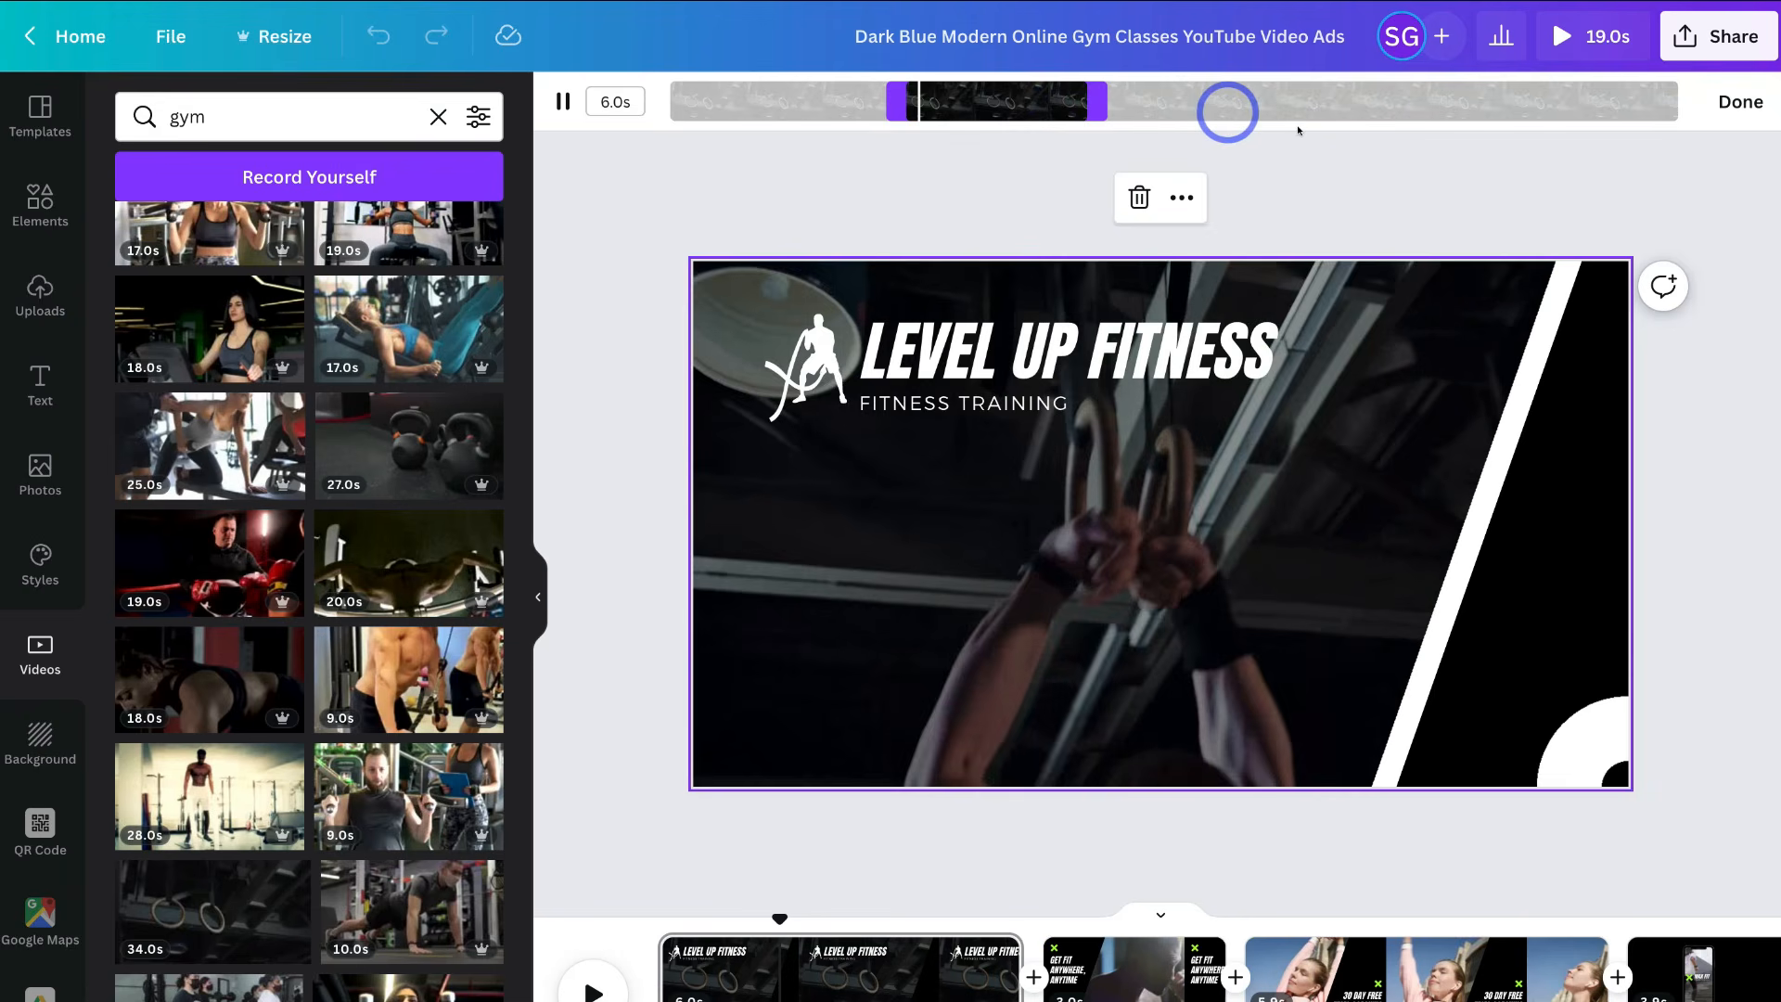
left_click(1727, 101)
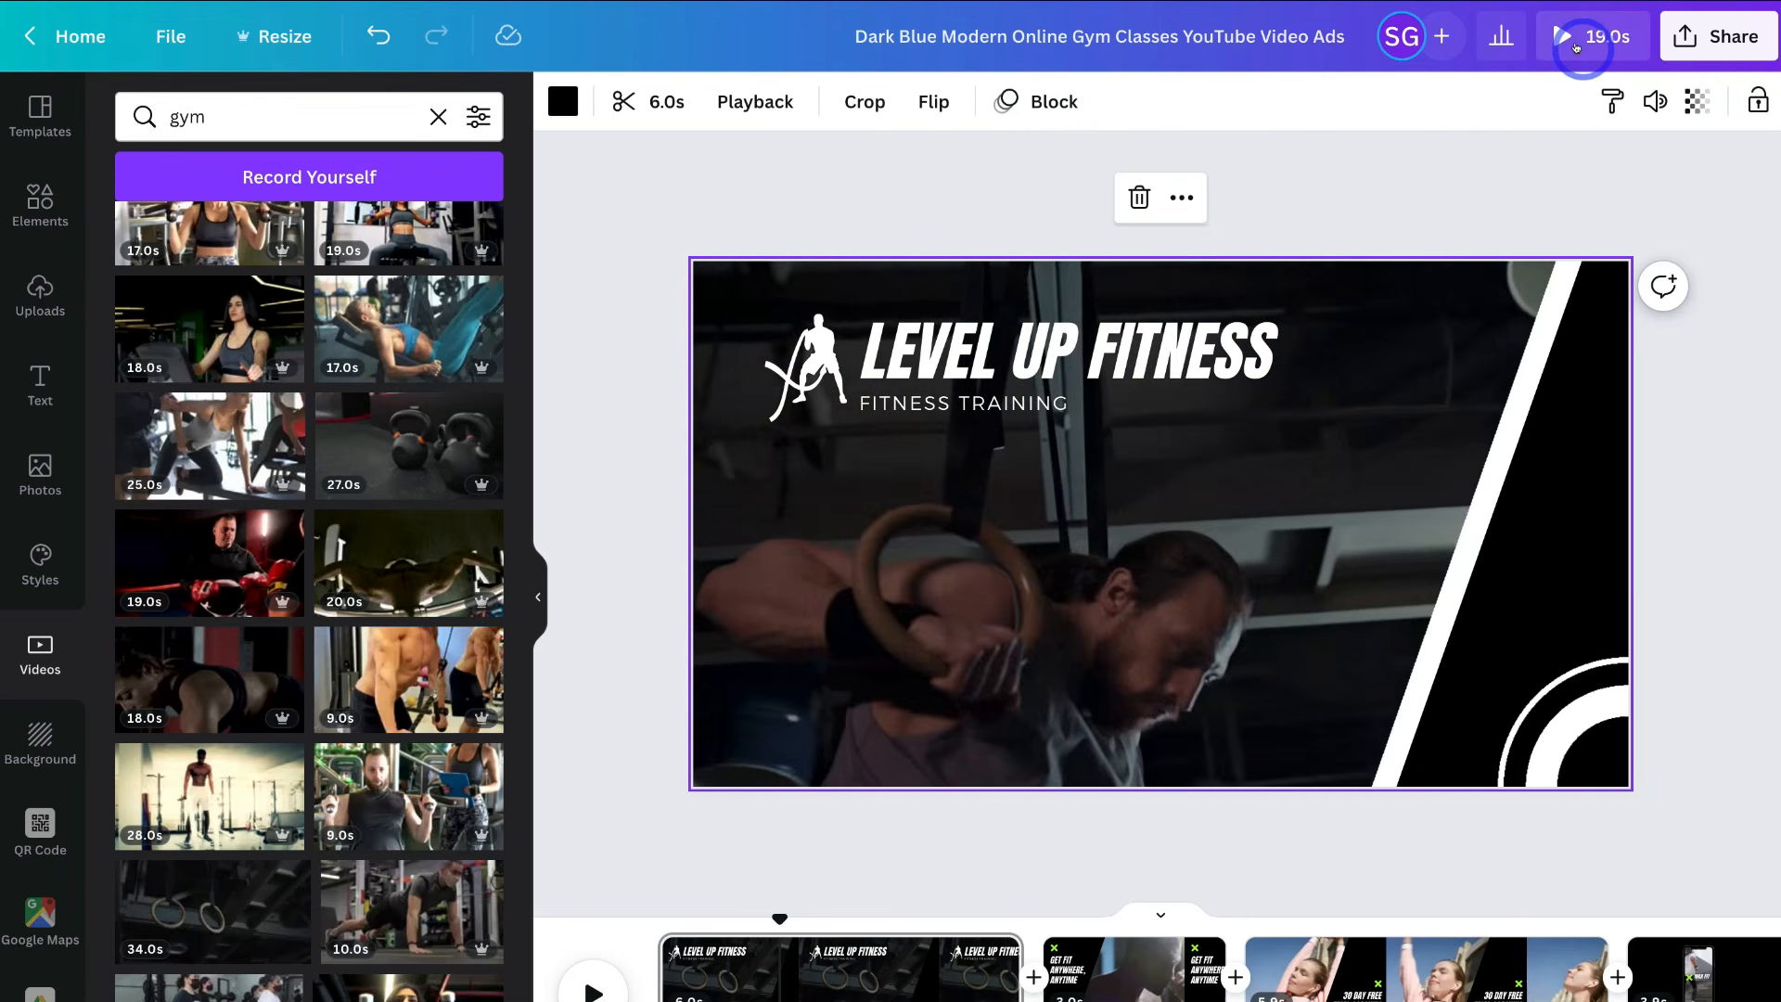
- Preview the whole video to check the retrimmed rings footage on page 1, and close the preview
left_click(1582, 47)
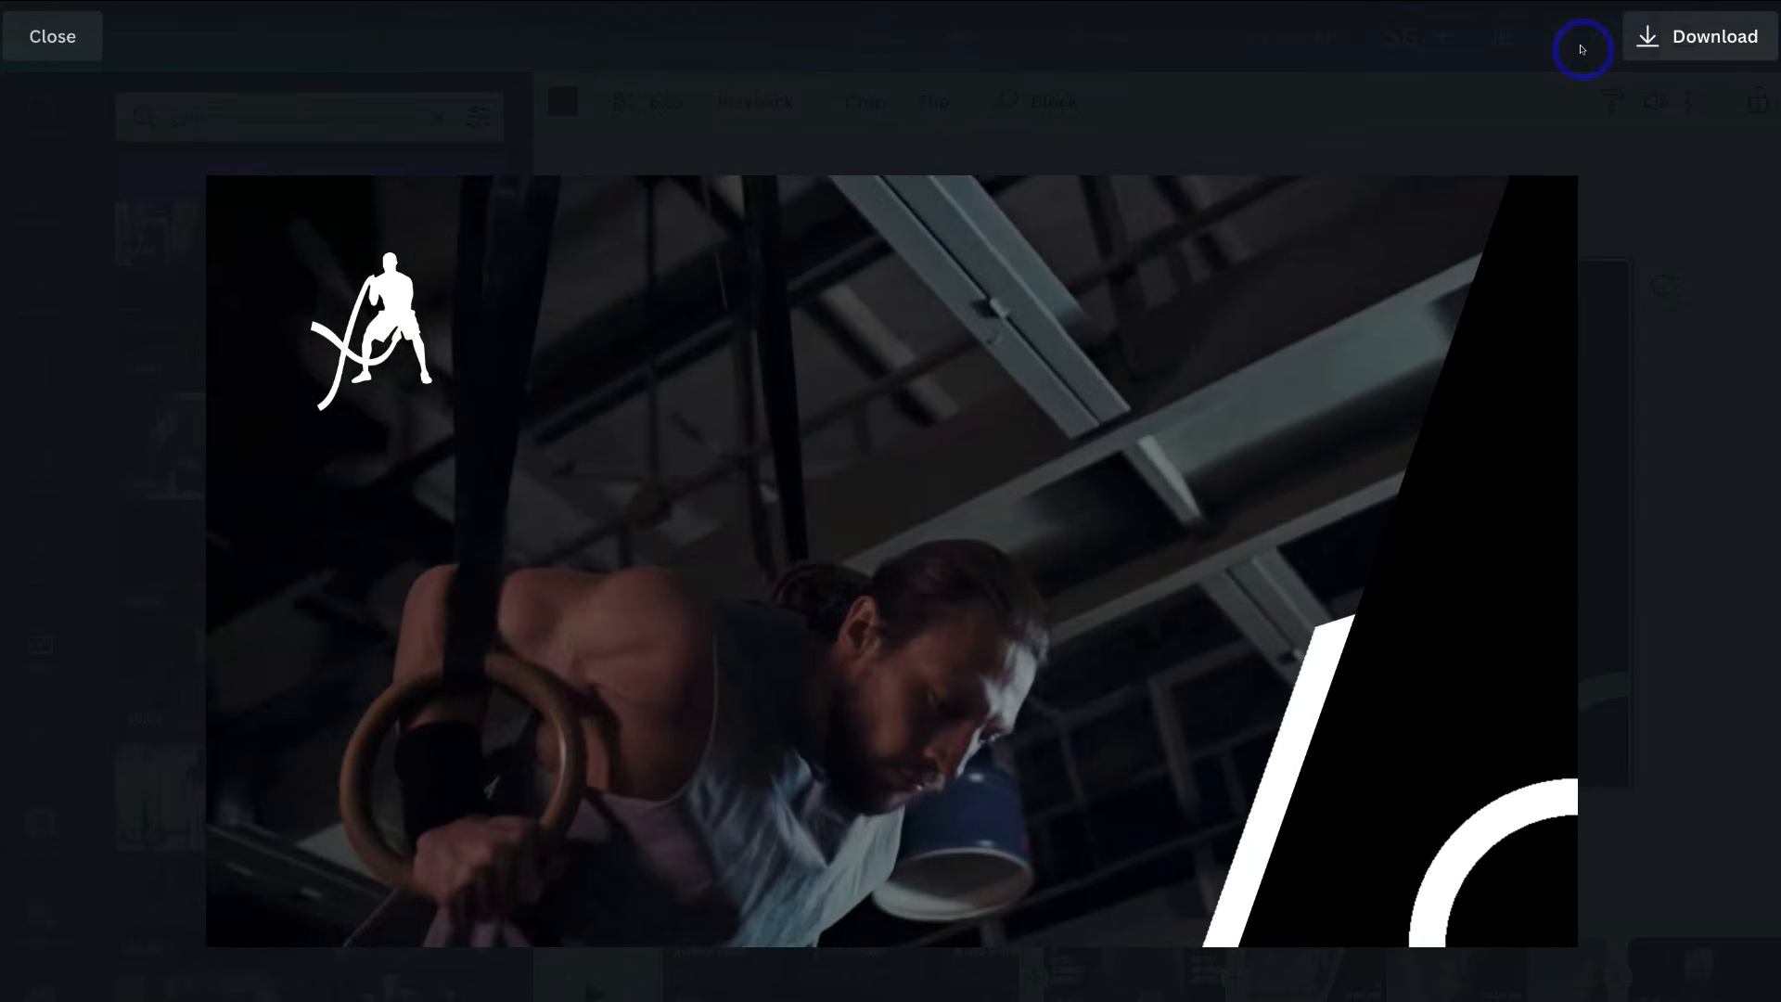
mouse_move(1057, 393)
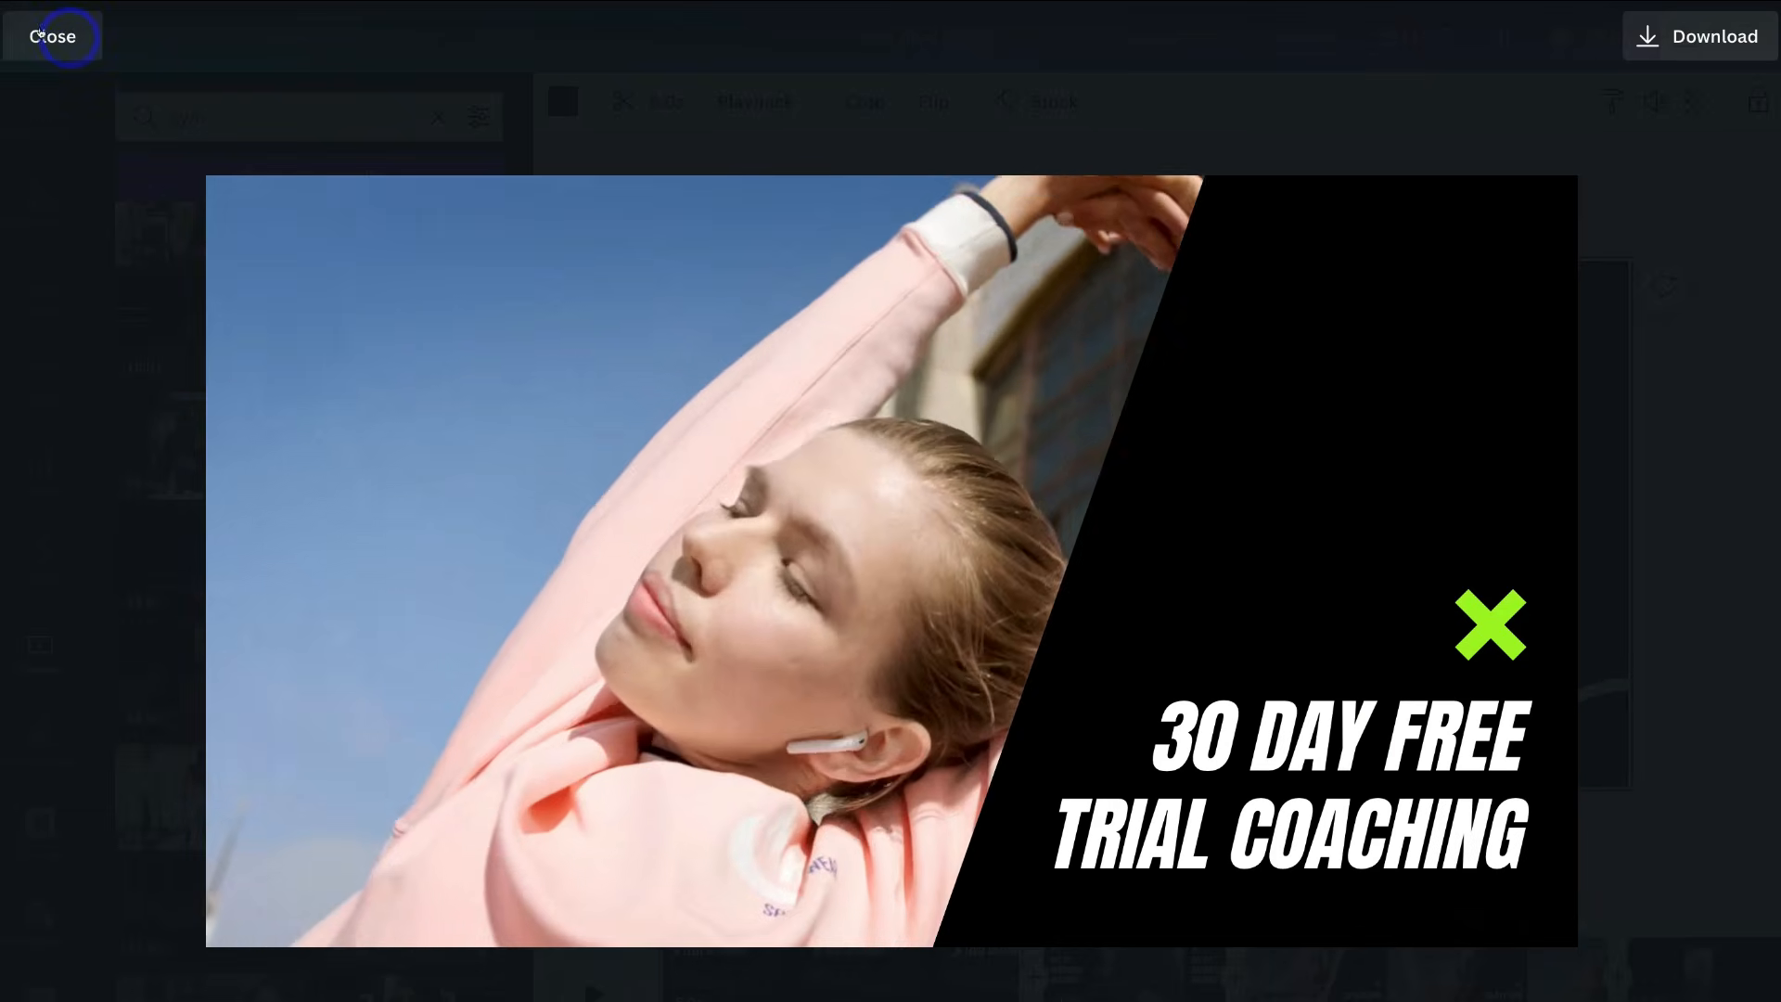
left_click(52, 36)
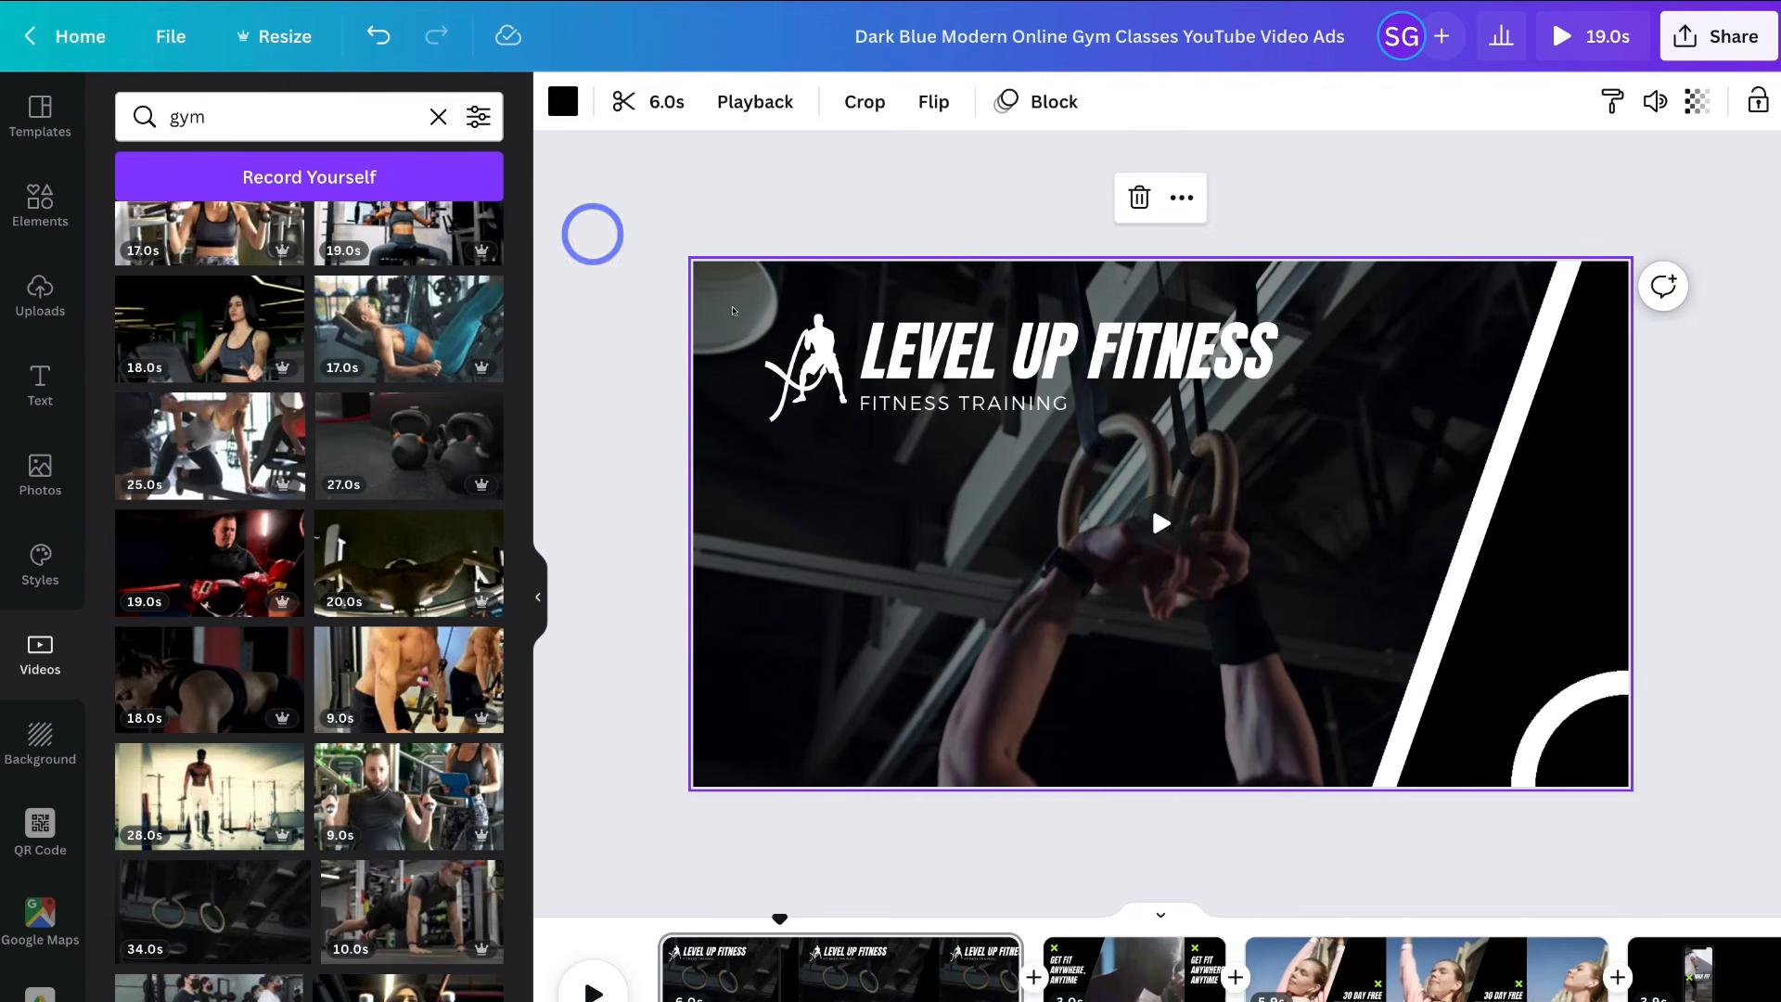
- Apply the Block text animation, on both enter and exit, to the LEVEL UP FITNESS title and the FITNESS TRAINING subtitle
left_click(965, 350)
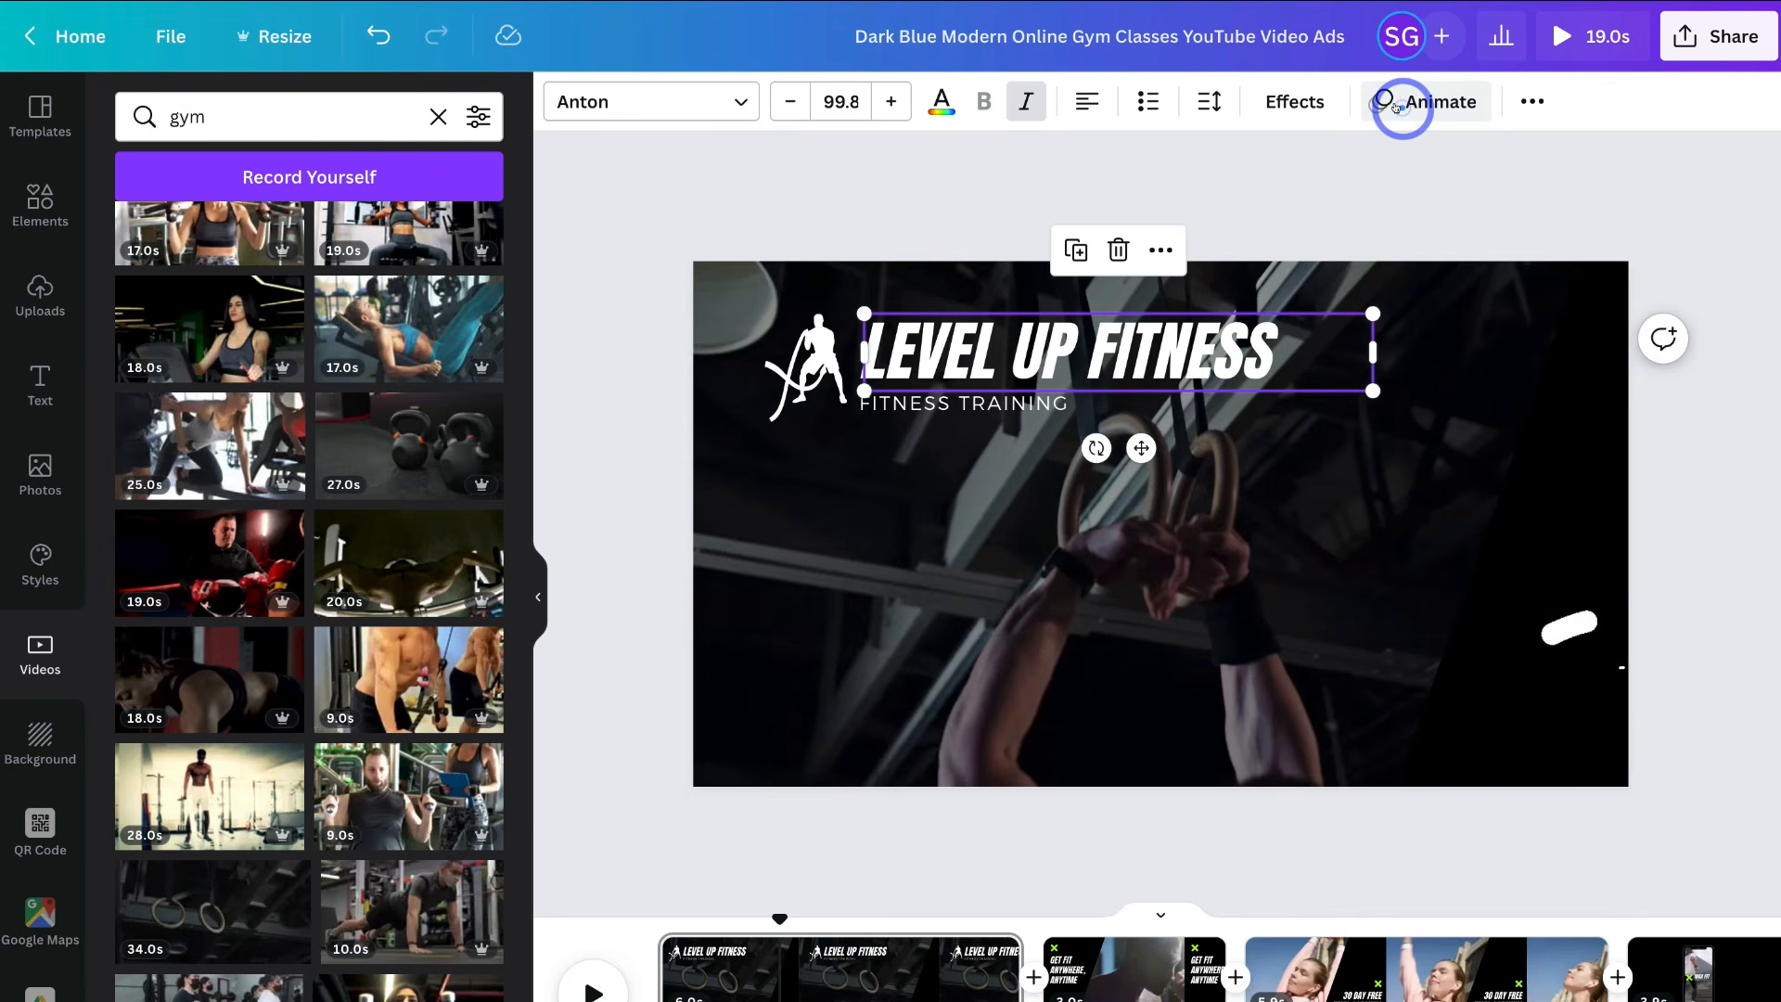
left_click(1429, 105)
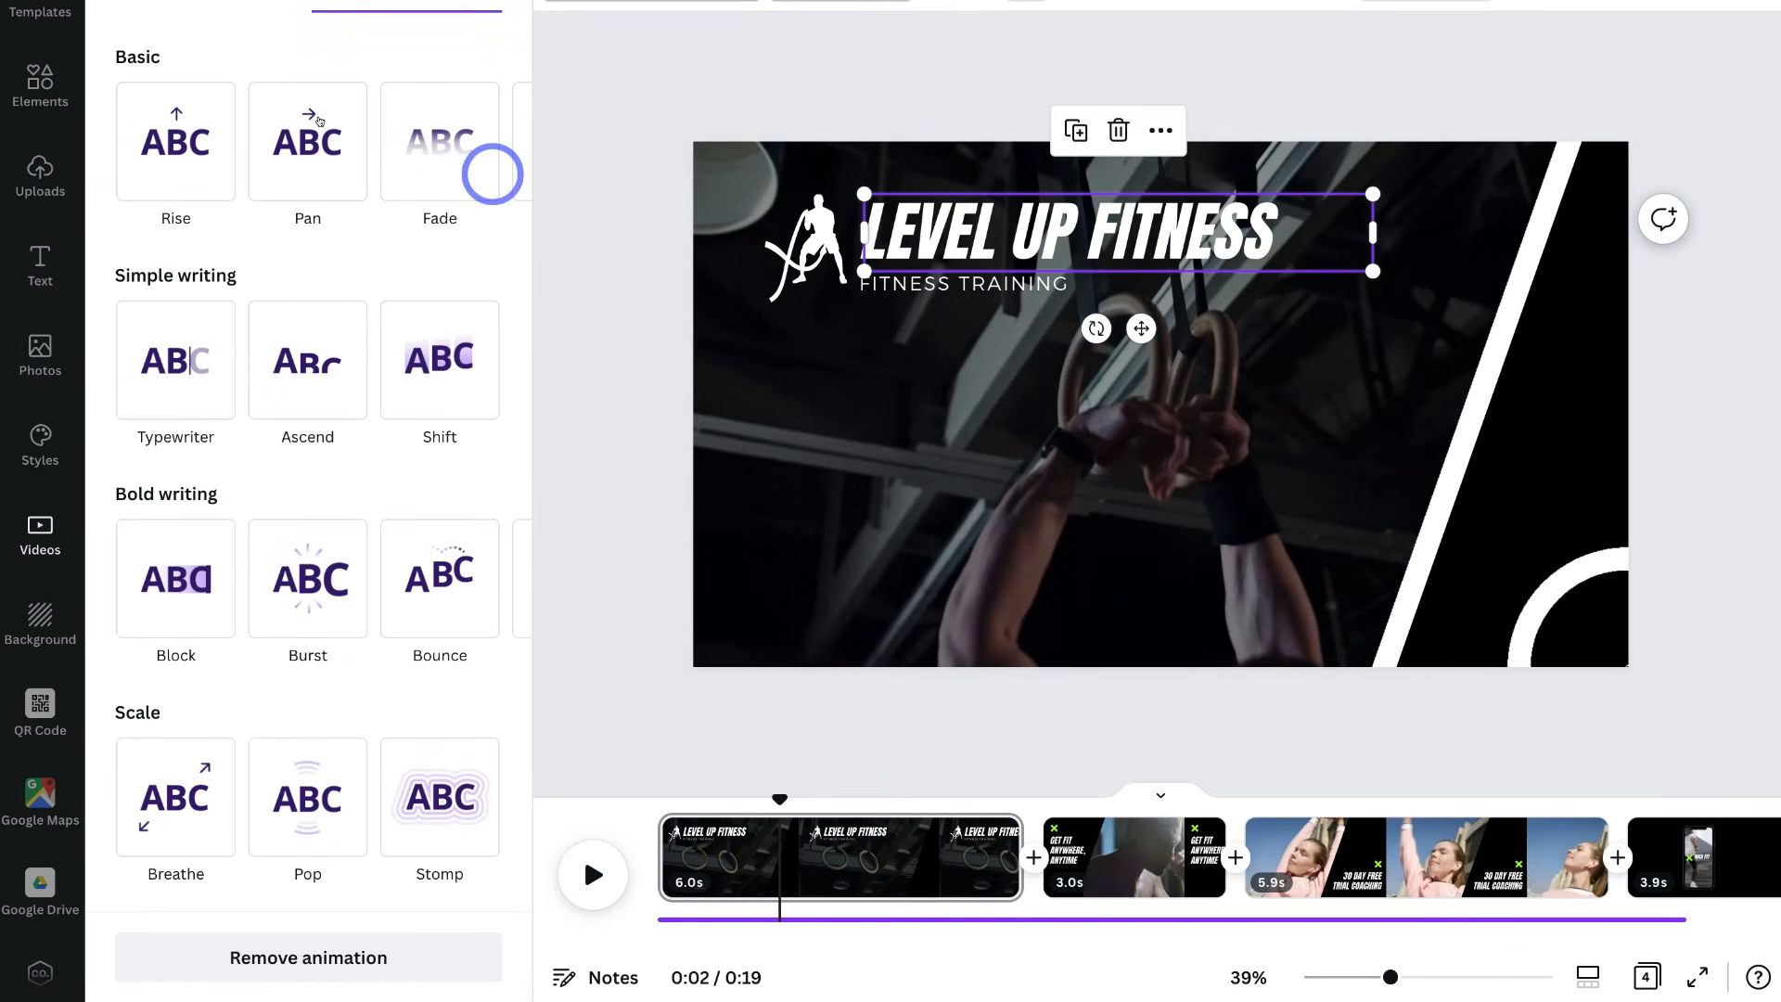
mouse_move(223, 161)
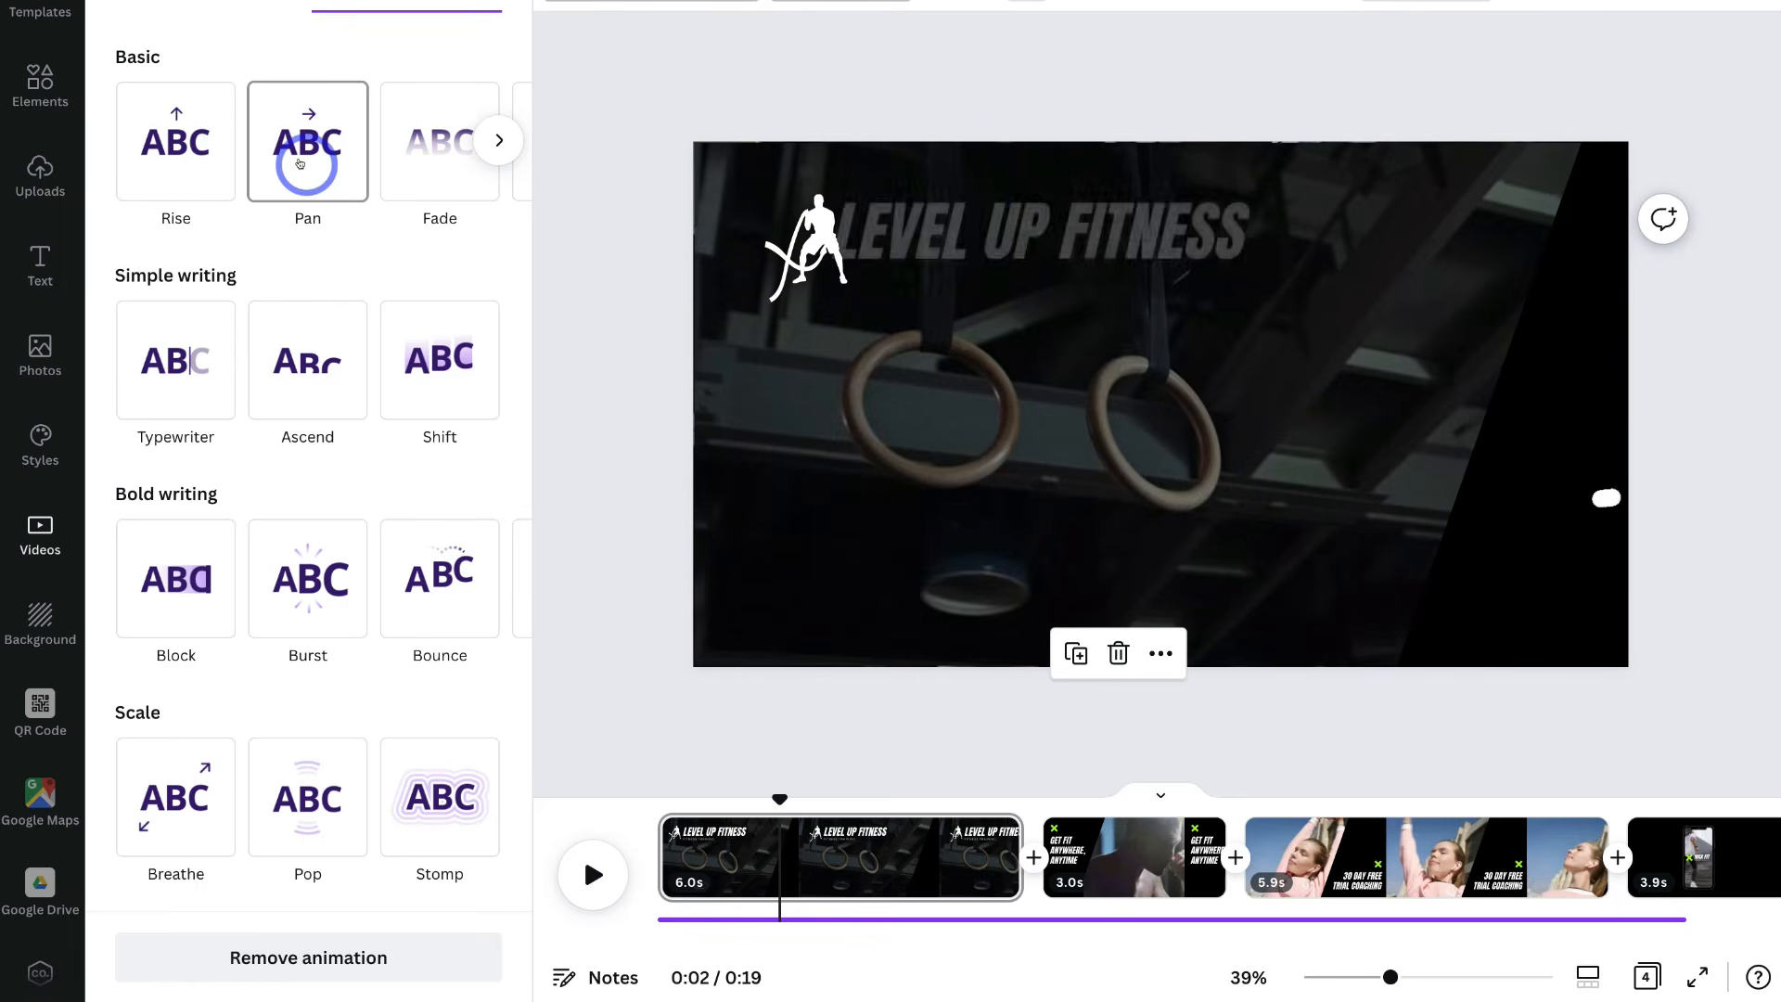
mouse_move(173, 383)
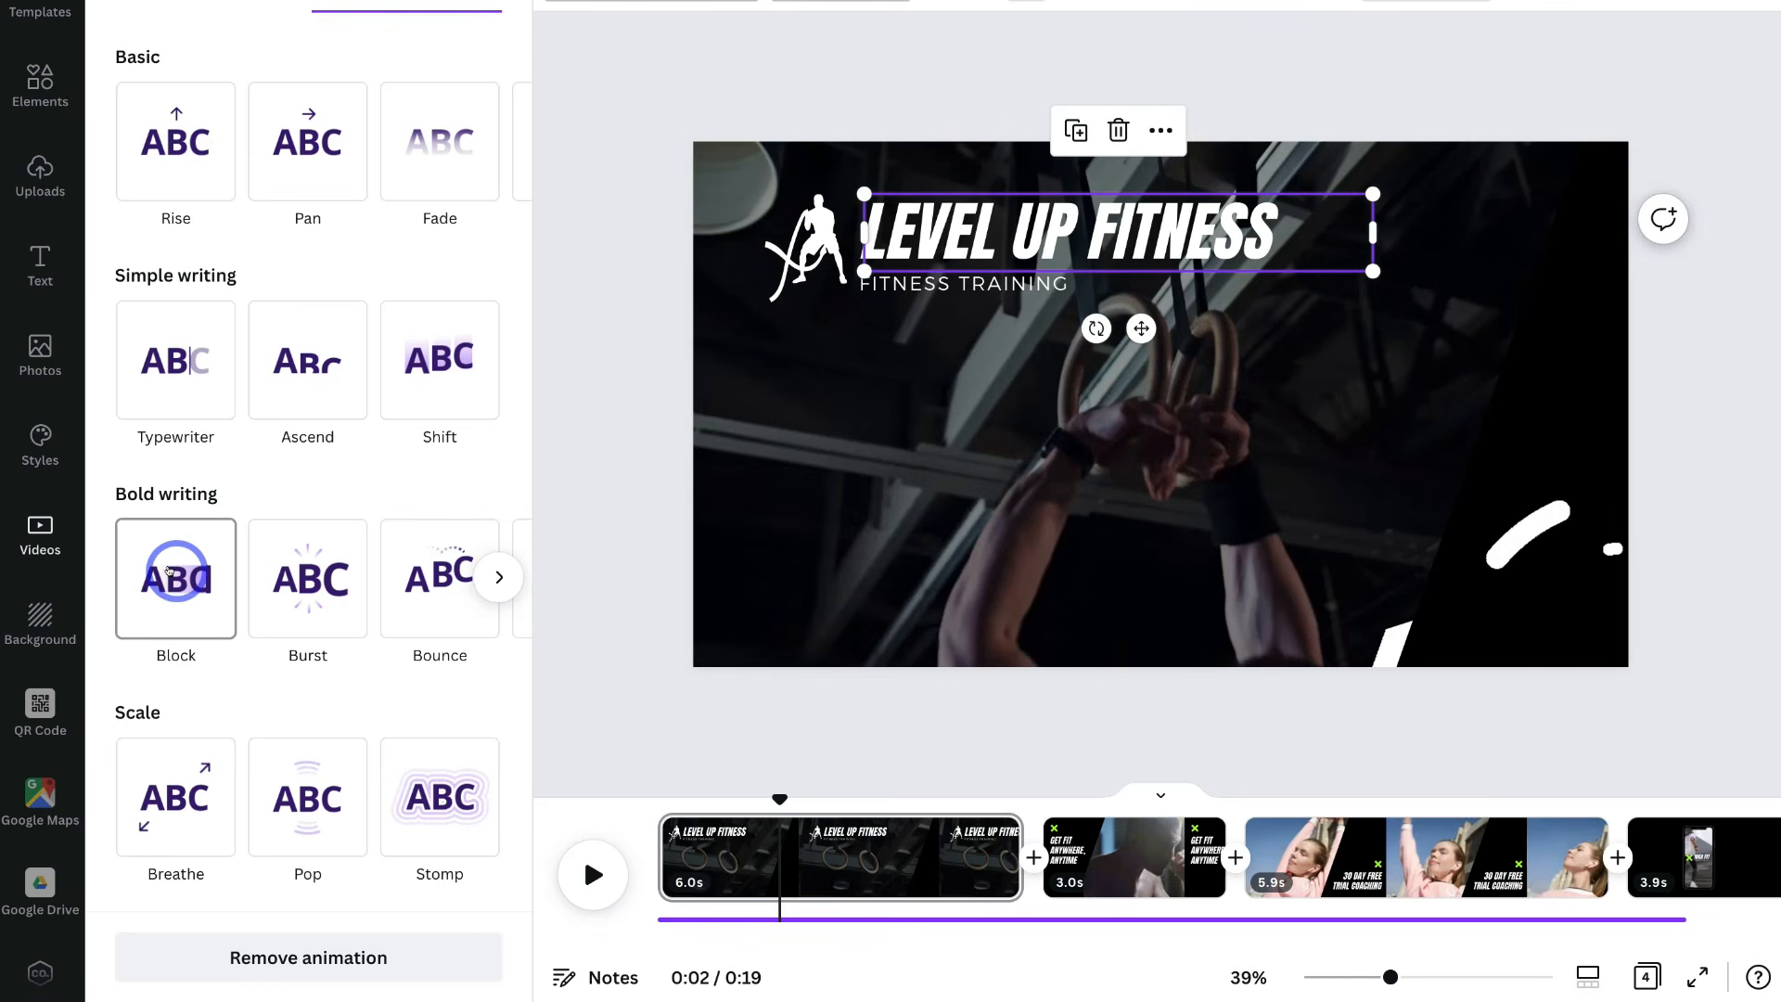
left_click(169, 571)
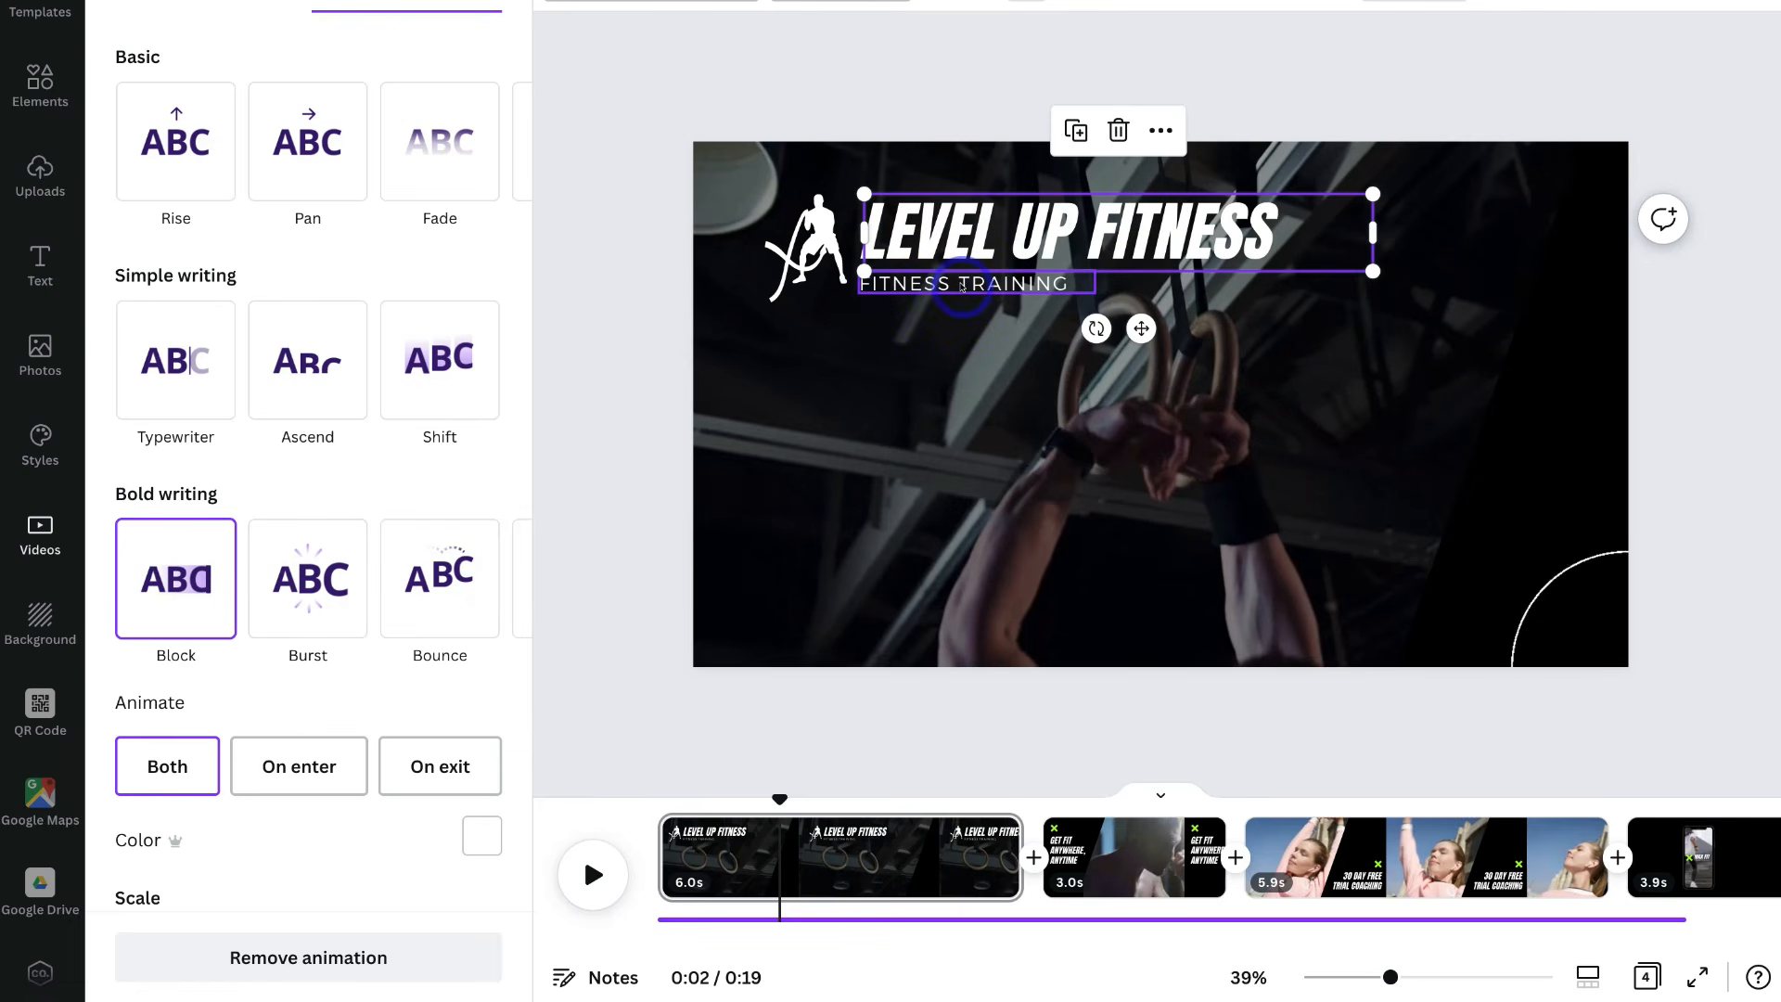
left_click(962, 286)
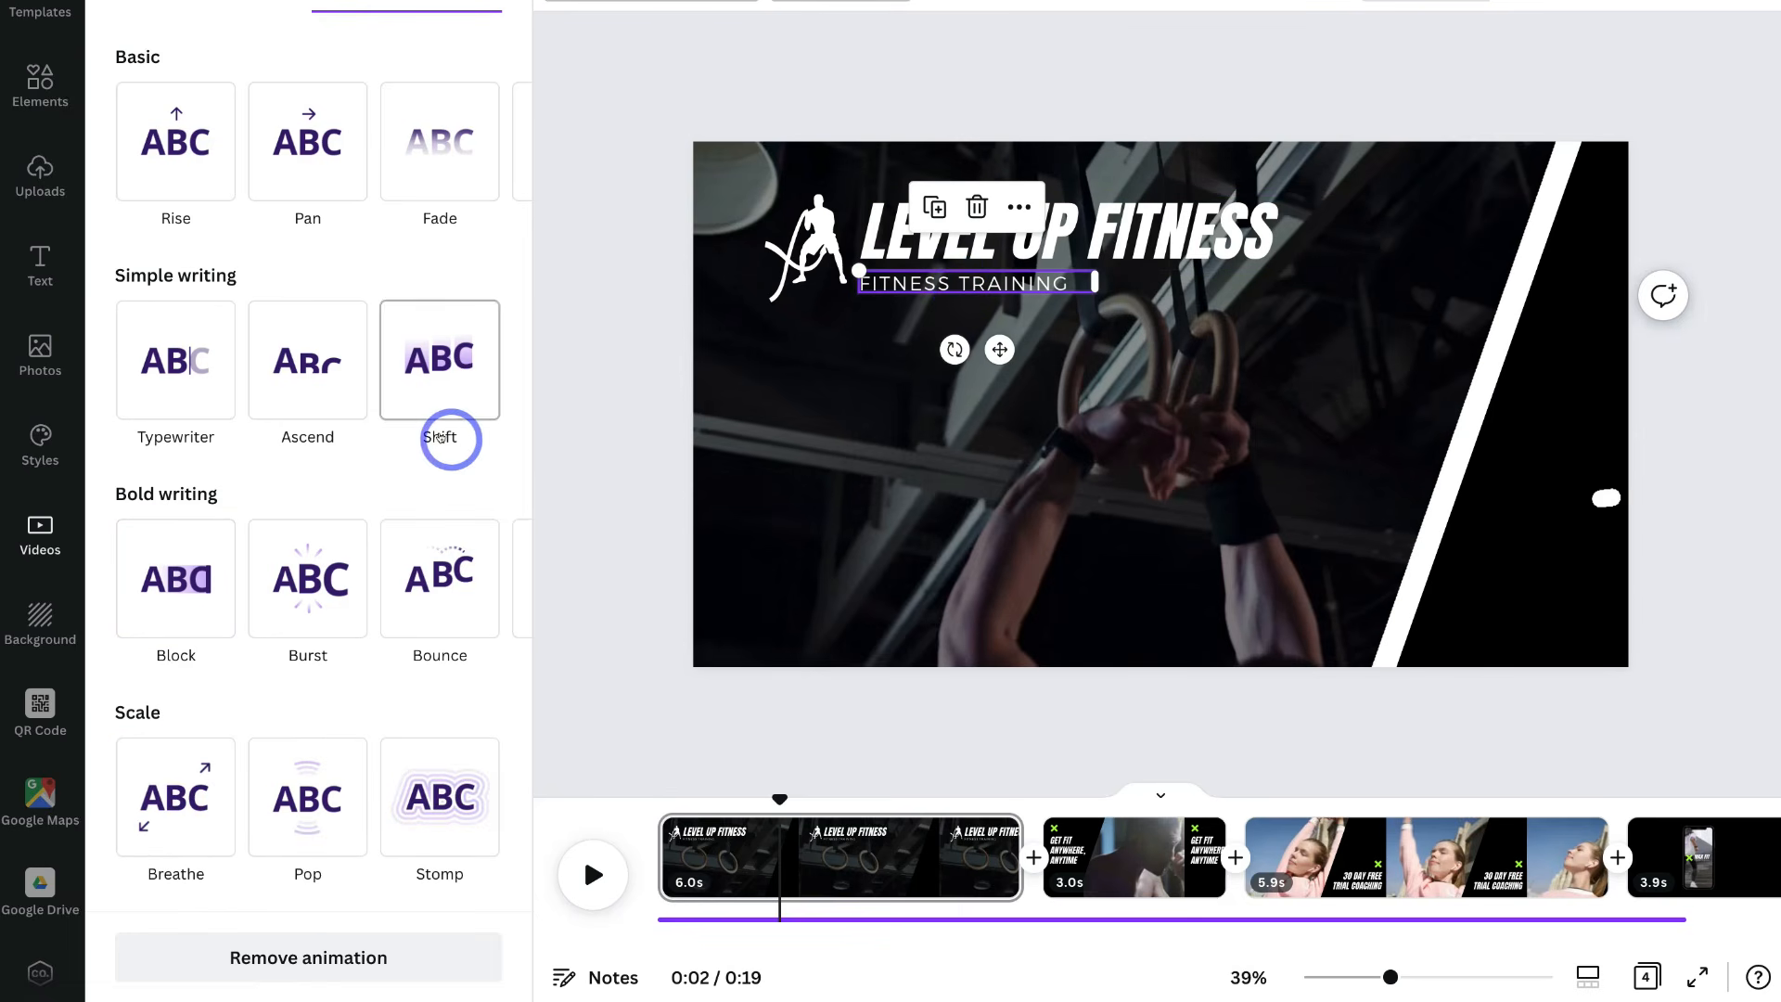
left_click(162, 579)
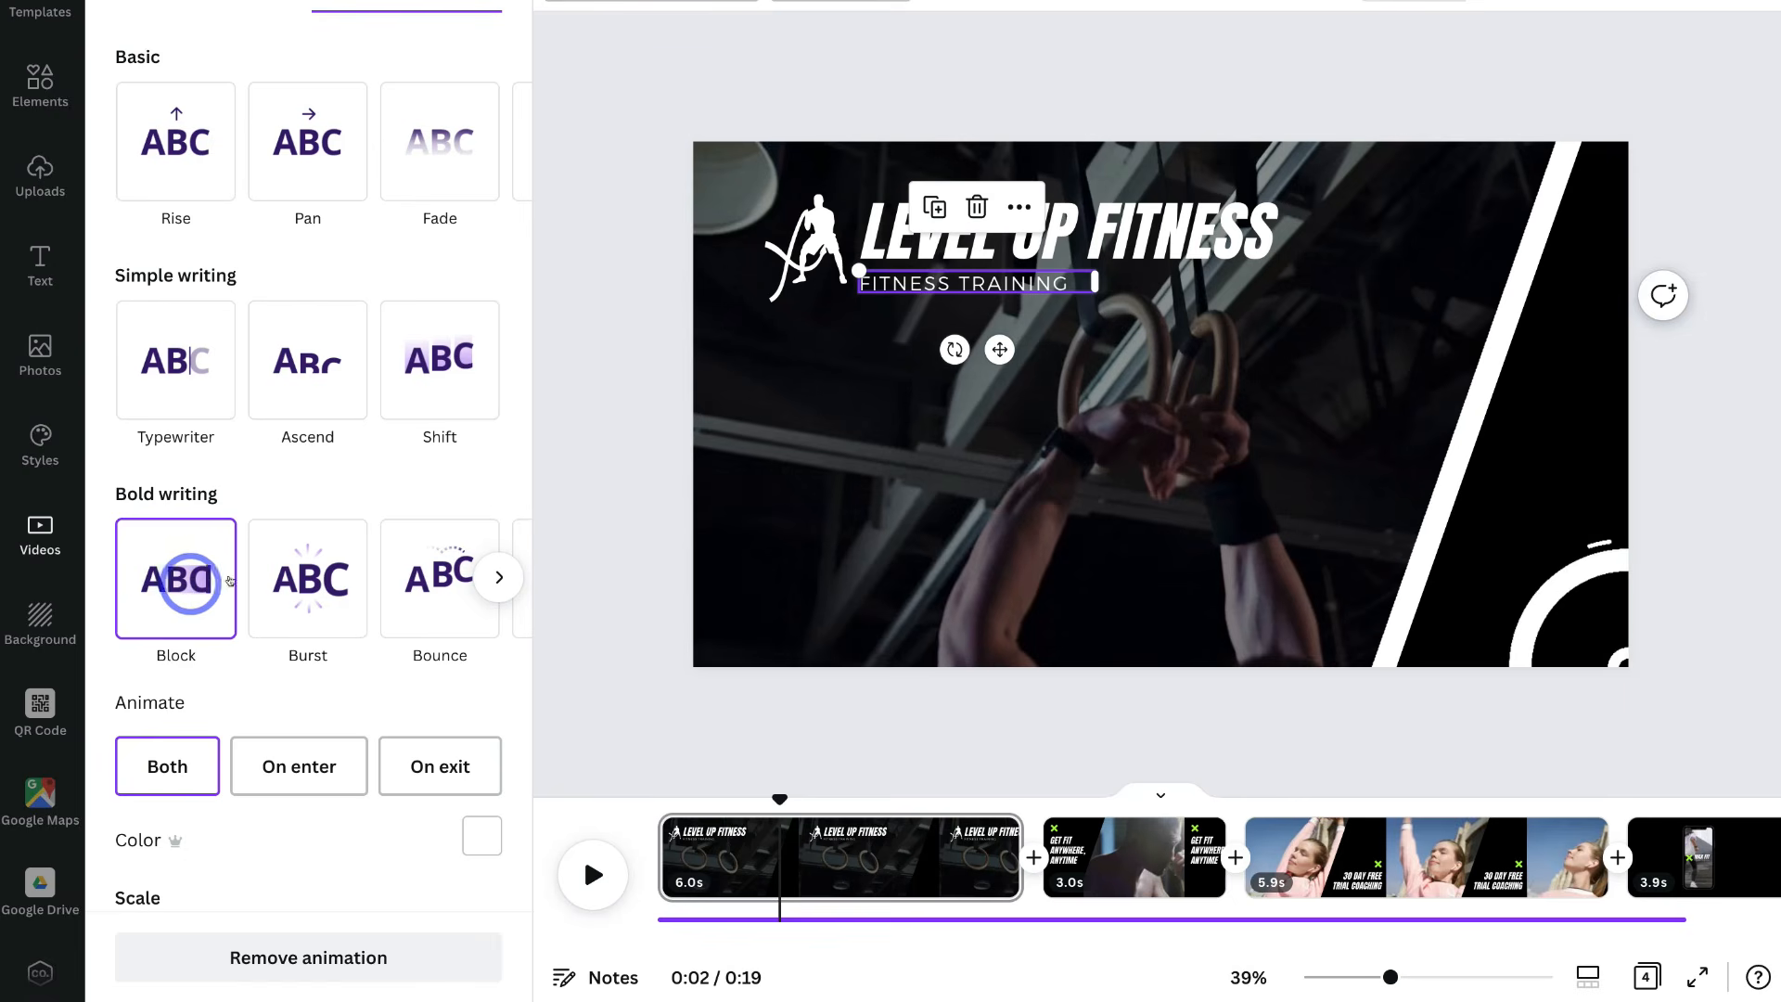
- Apply the basic Rise animation to the battle-rope silhouette and check the diagonal stripe and corner circle for animations
left_click(780, 234)
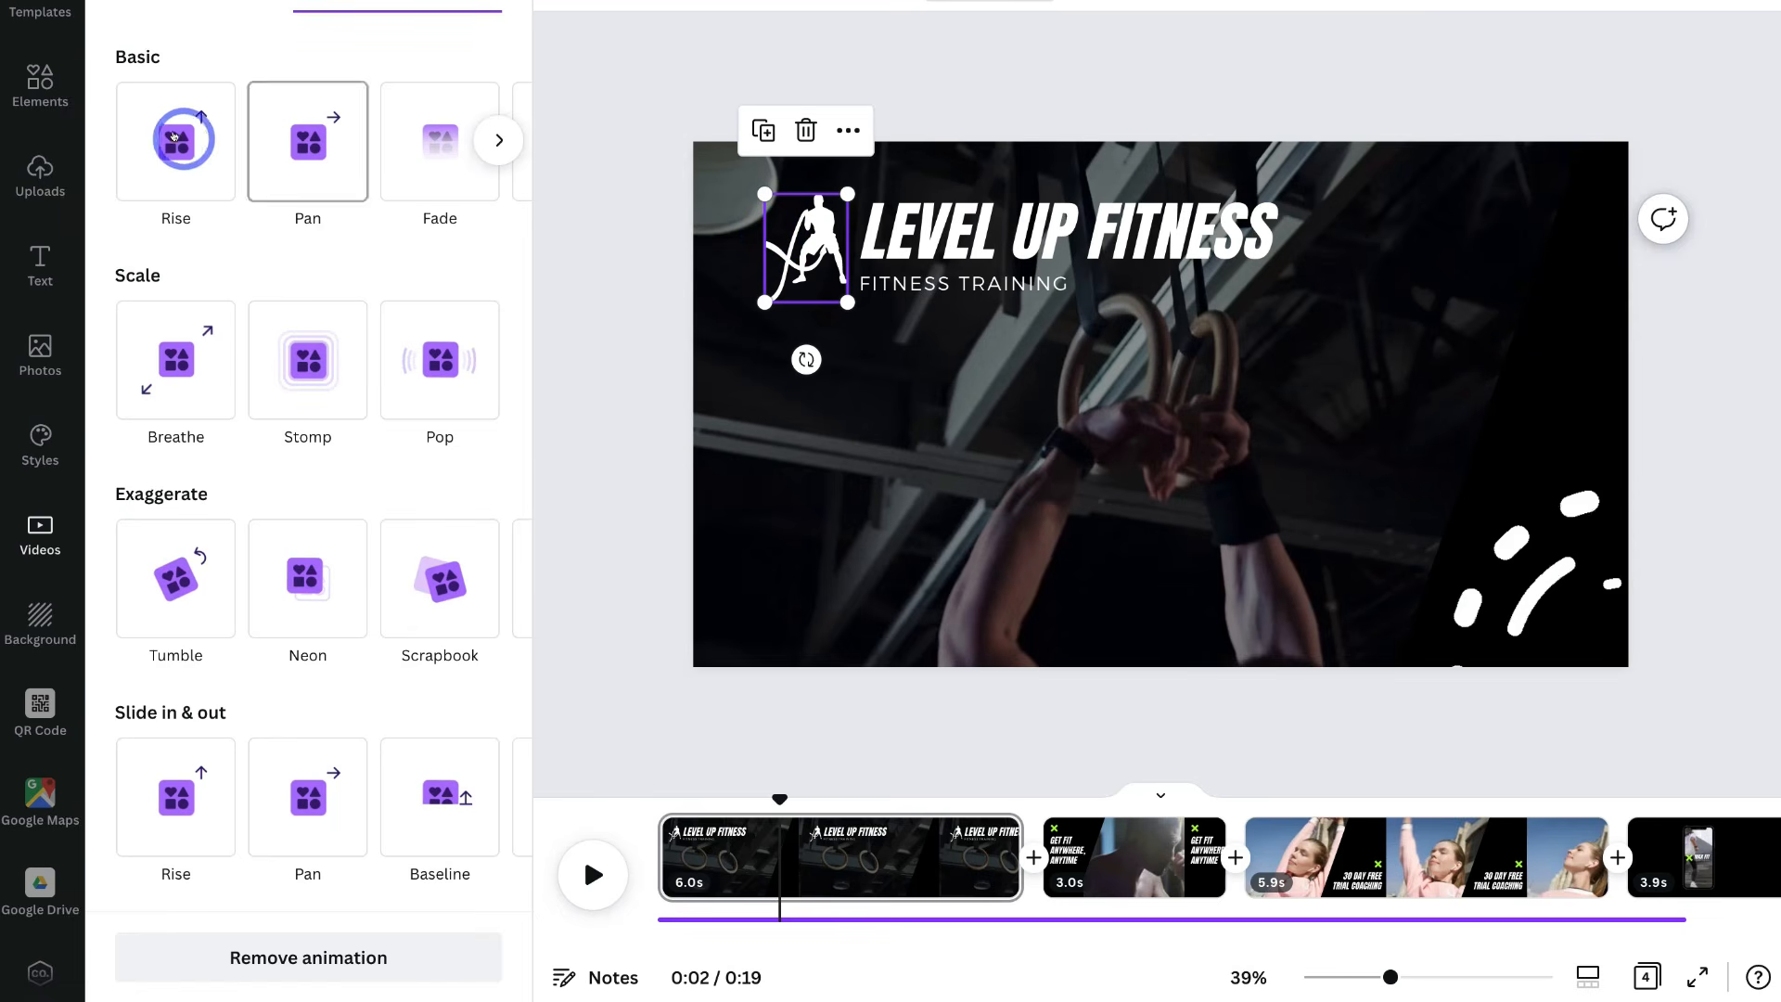
left_click(173, 136)
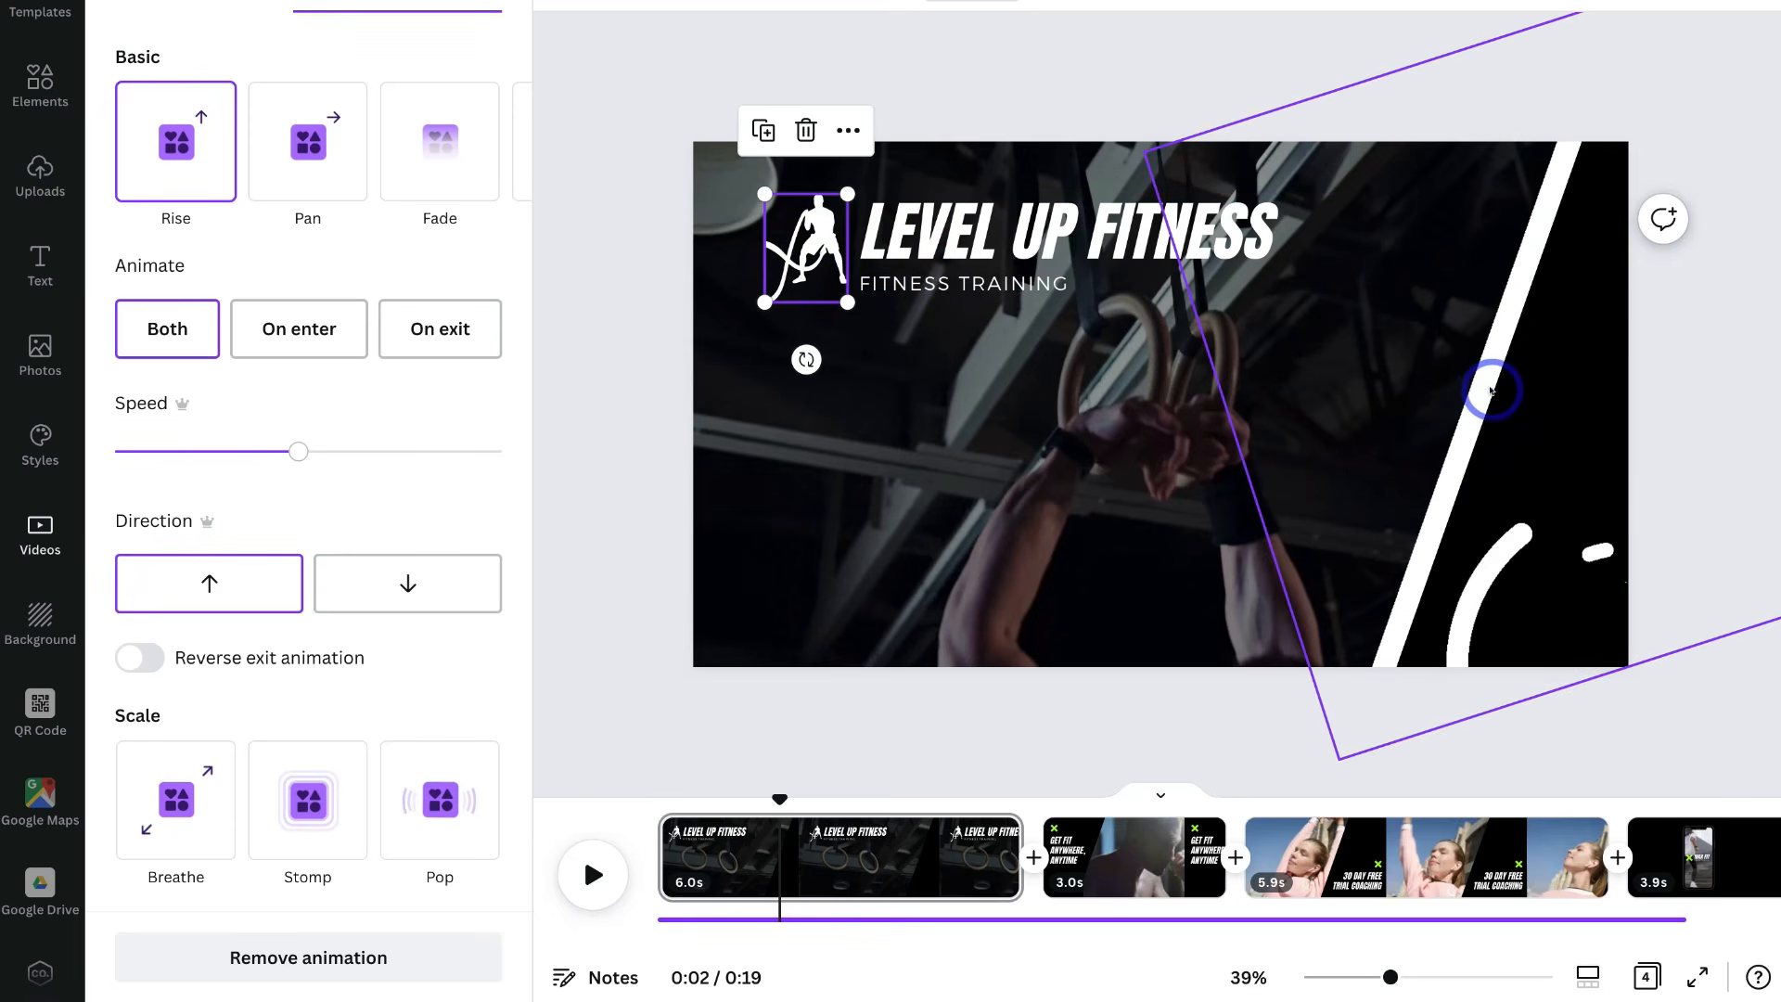
left_click(1491, 390)
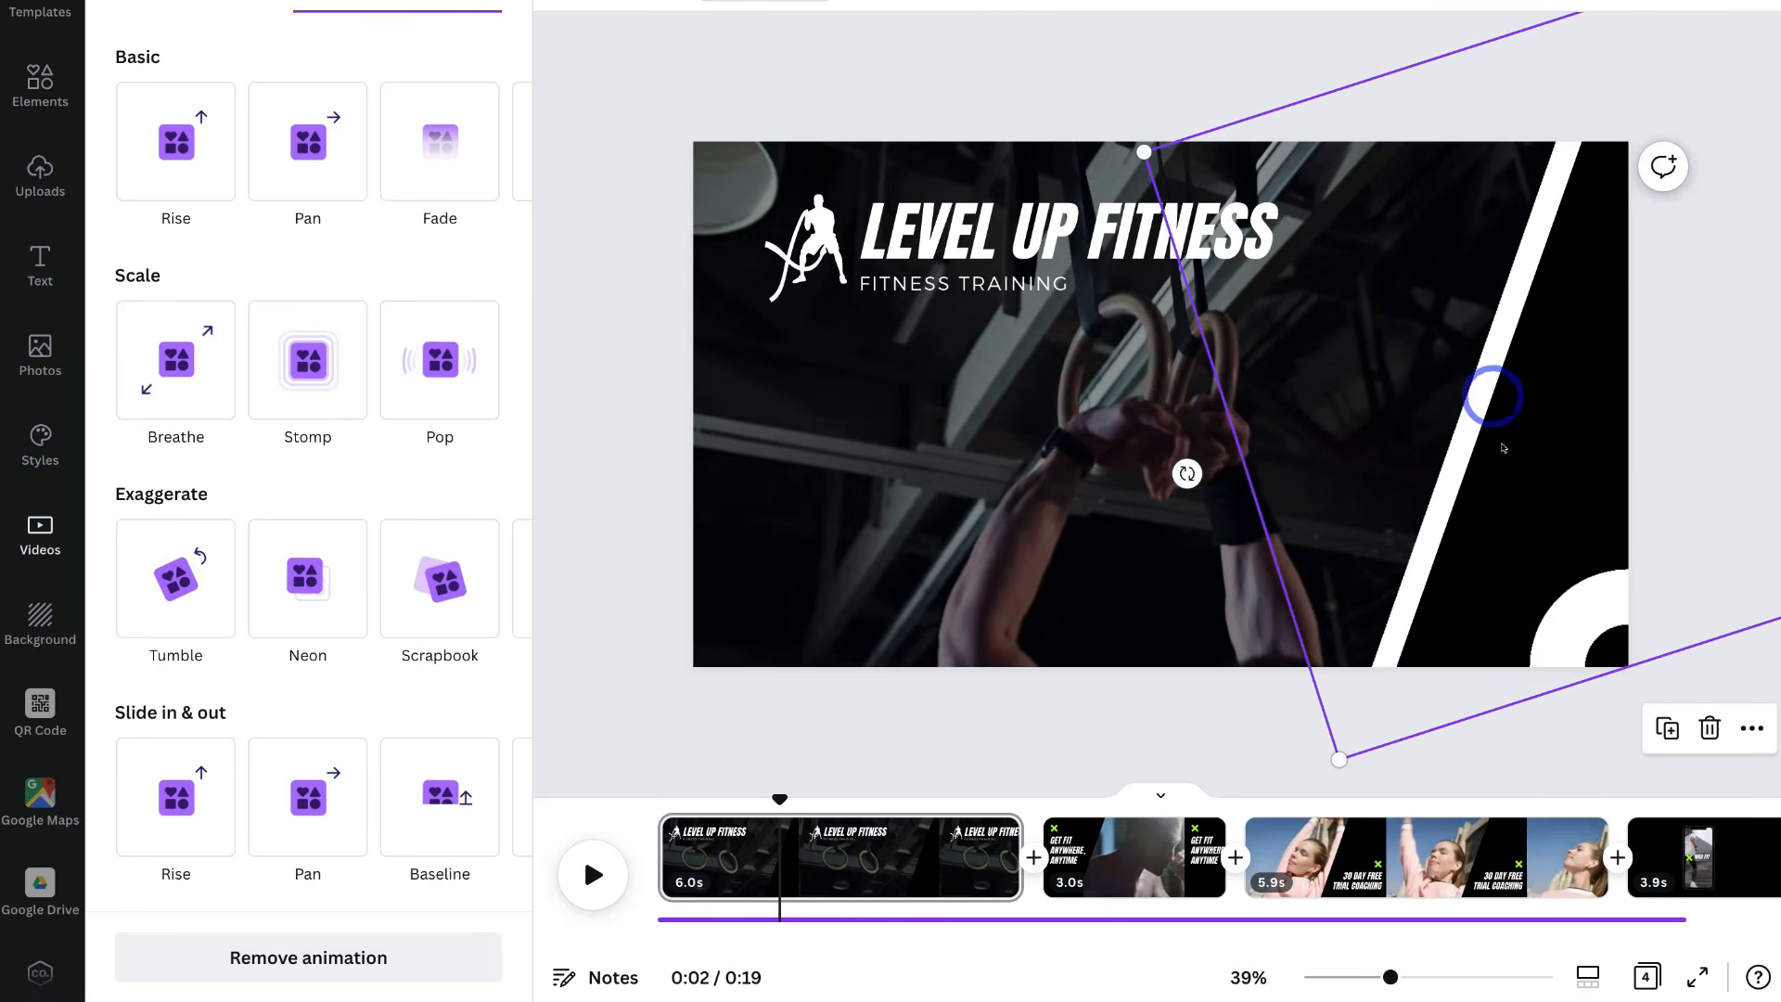
left_click(1562, 615)
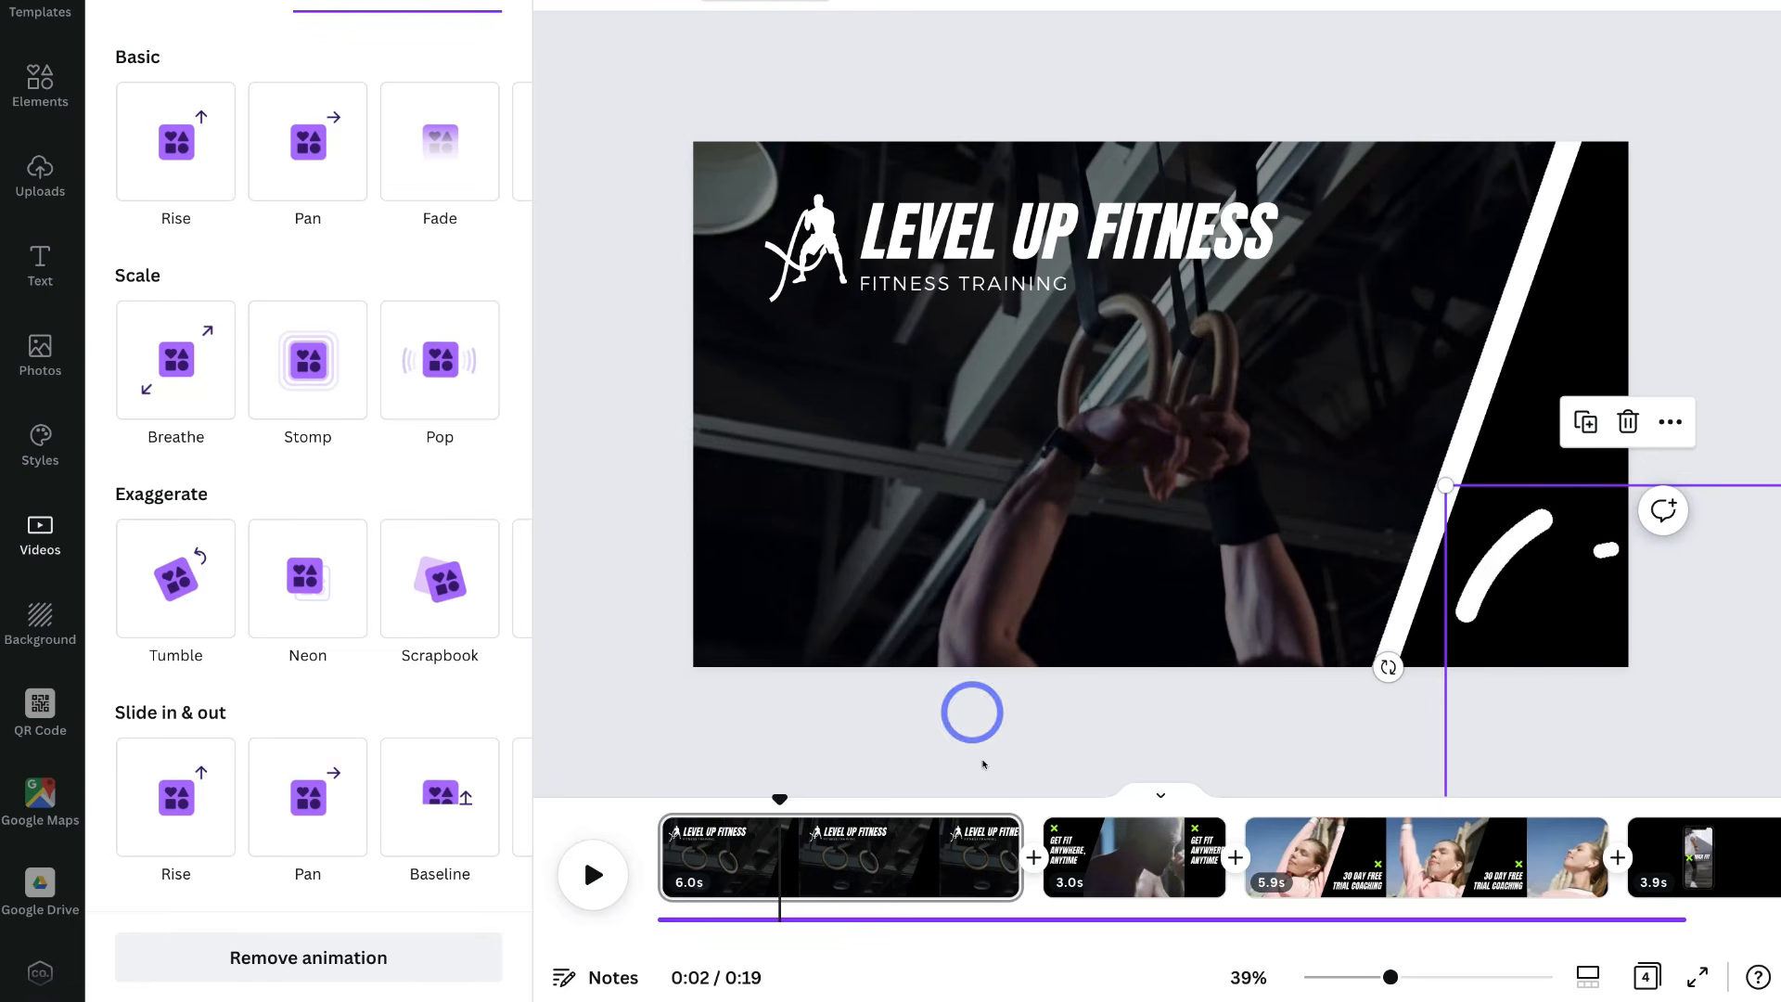
- Delete the green X graphic above the GET FIT ANYWHERE, ANYTIME headline on page 2
left_click(1103, 858)
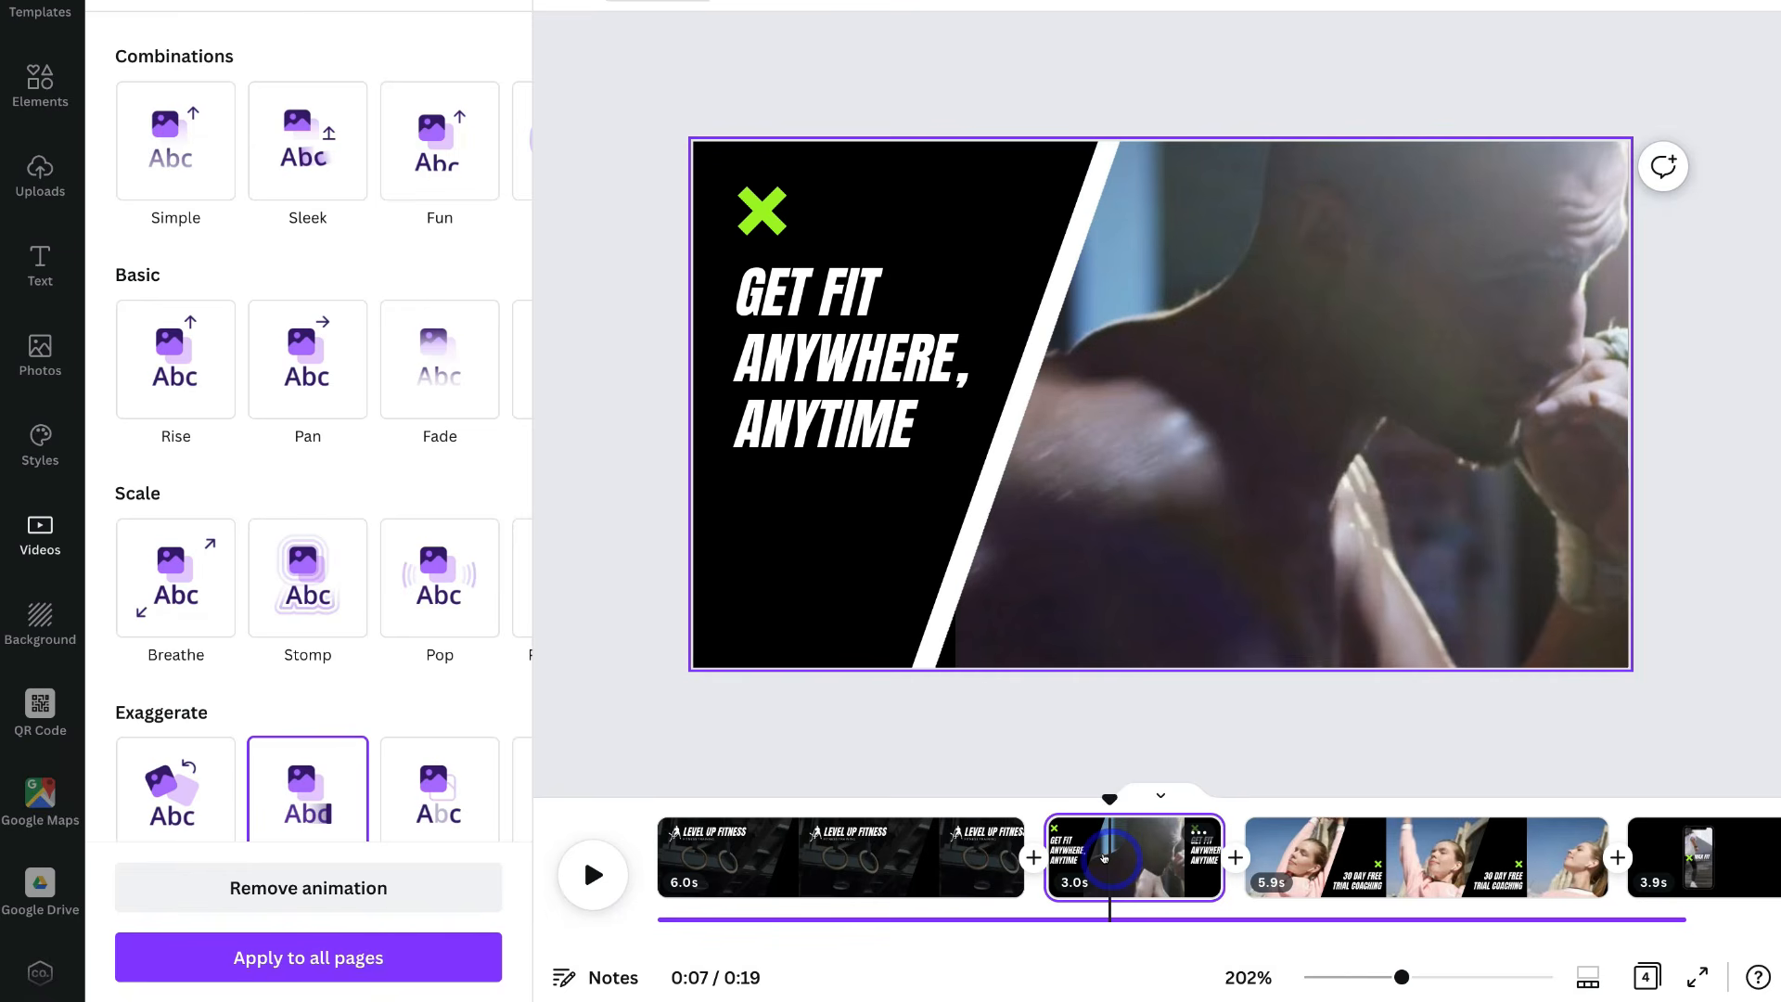
left_click(763, 211)
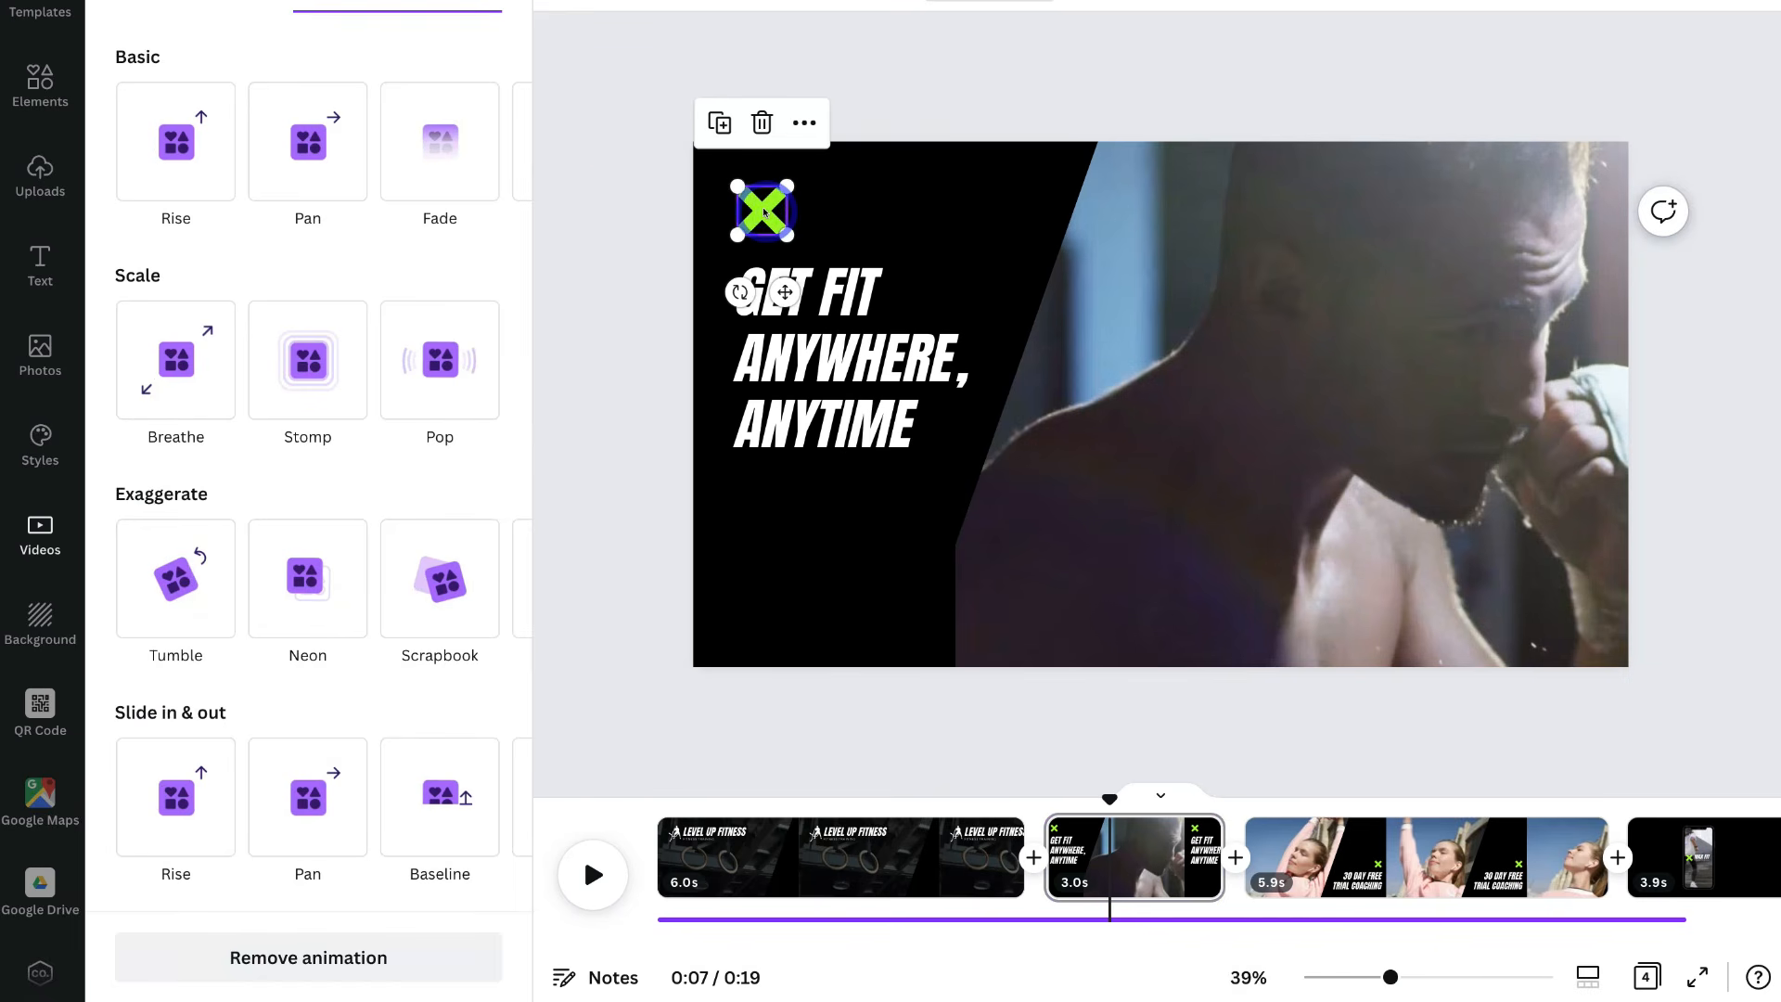
left_click(759, 123)
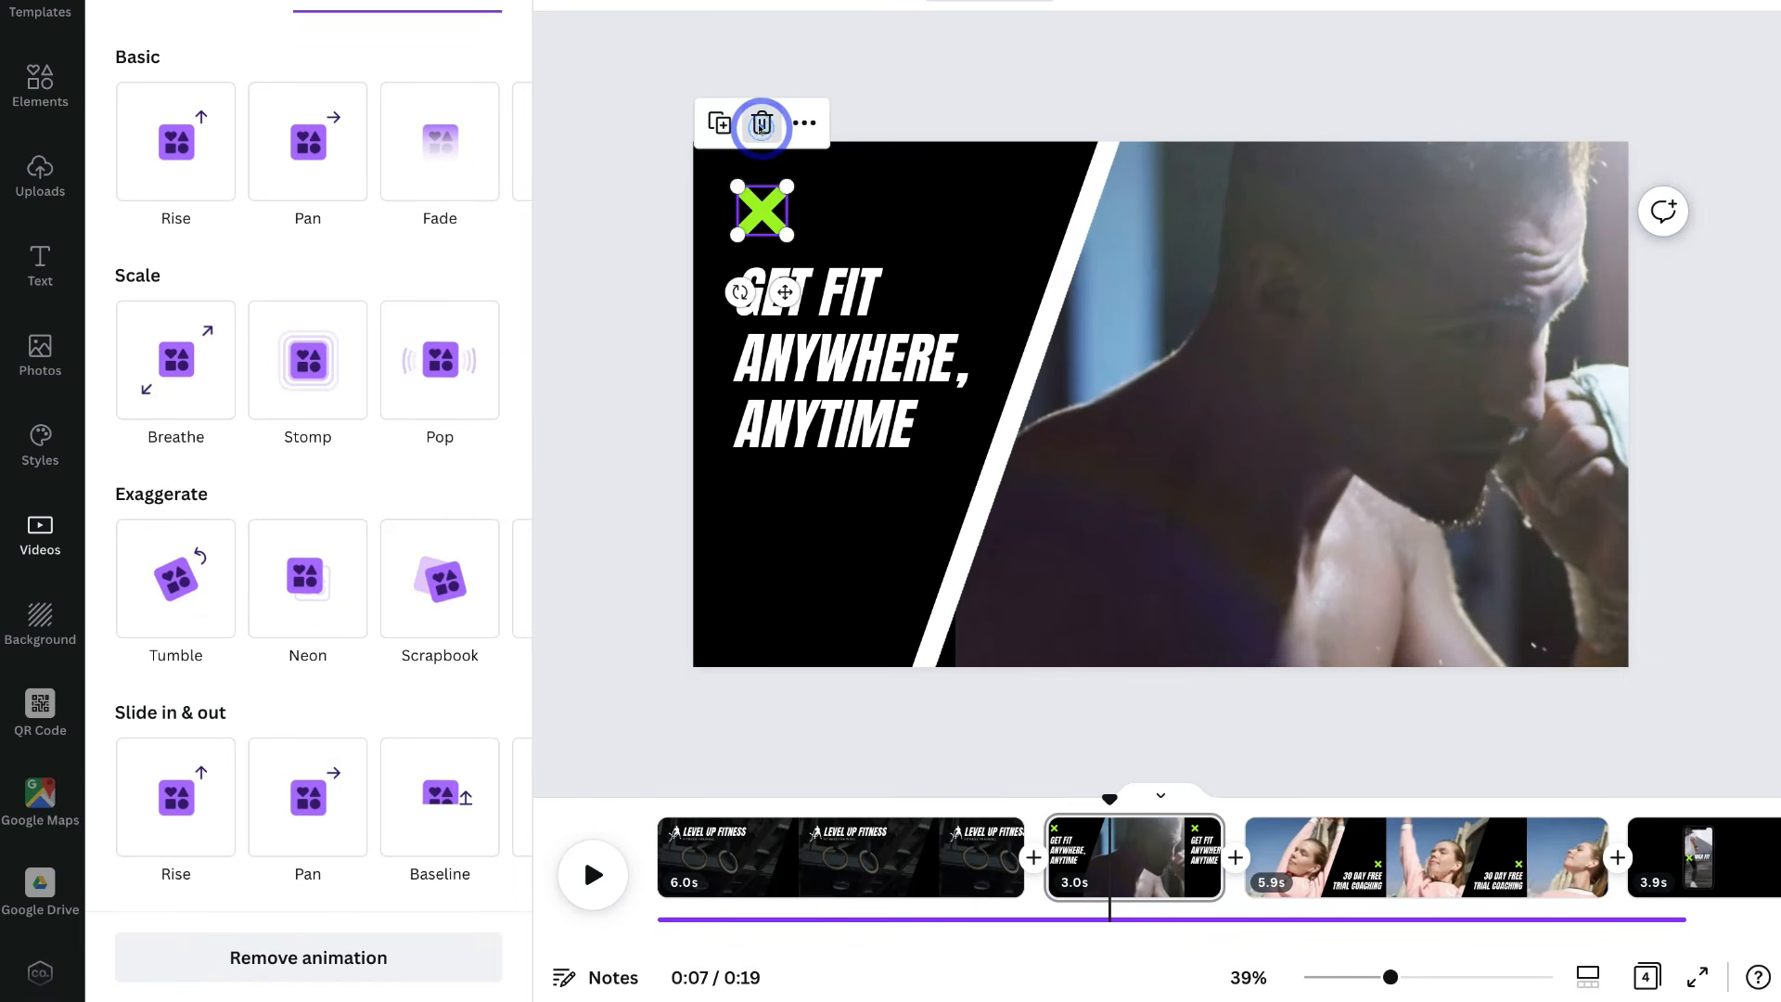
left_click(761, 124)
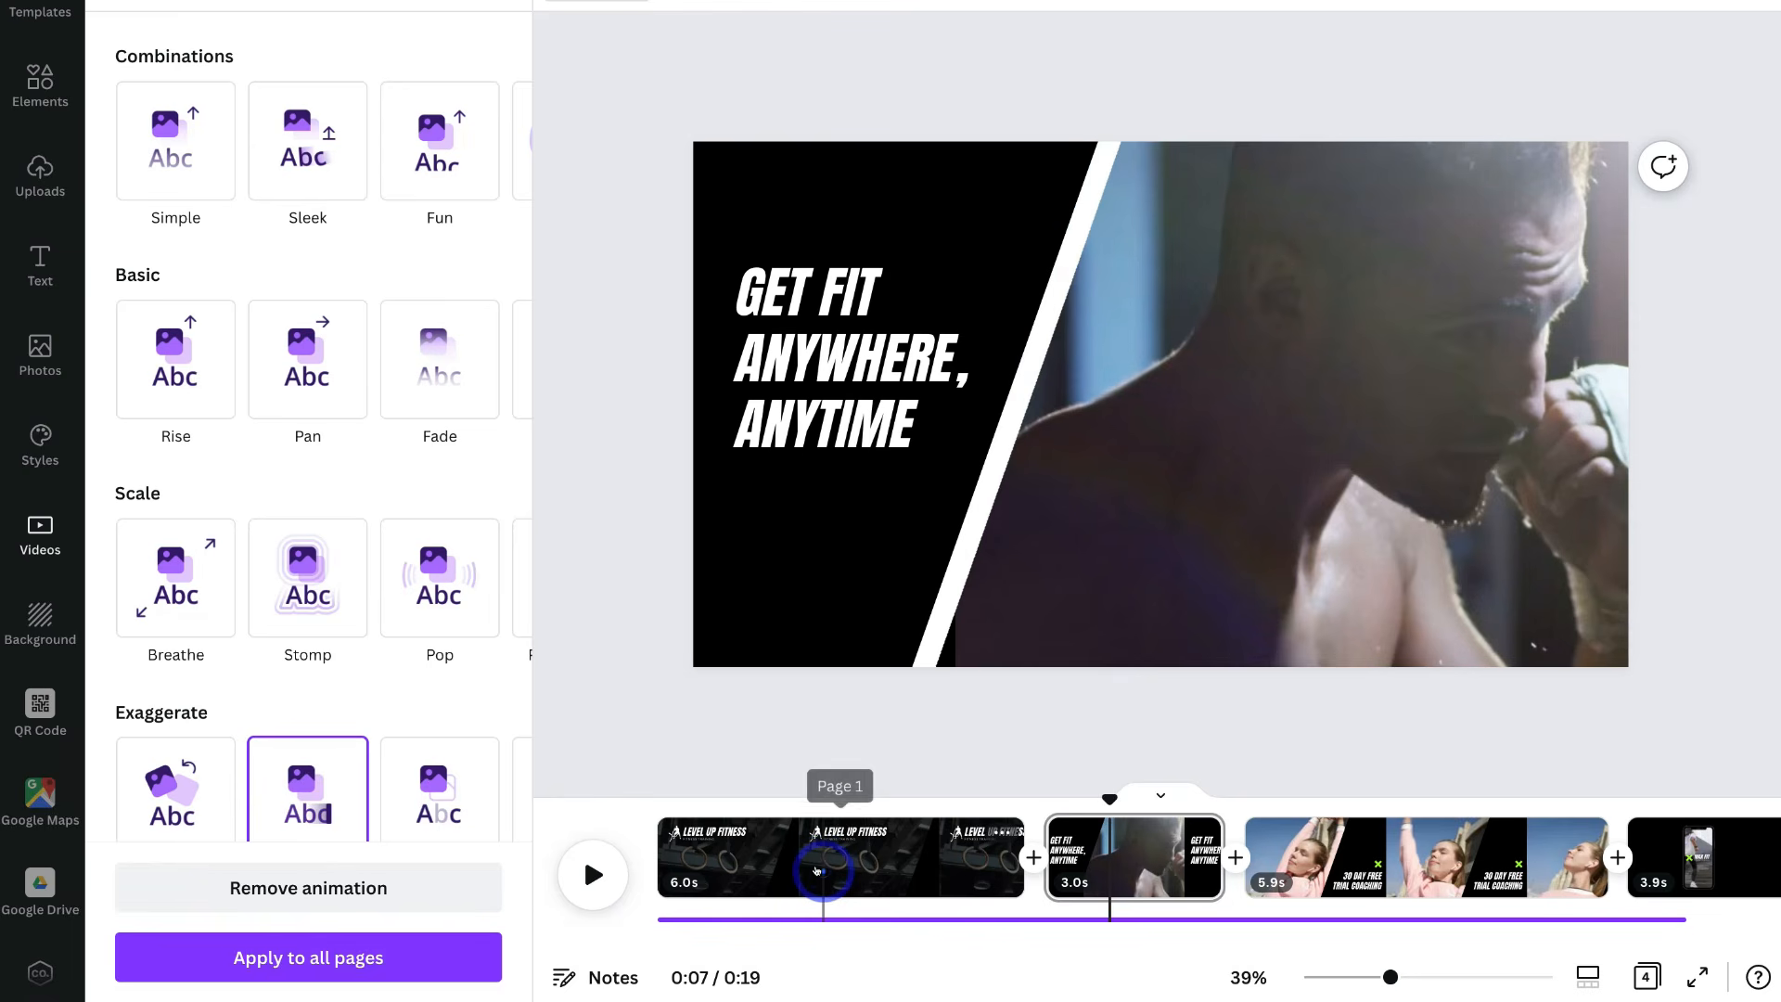
- Copy the battle-rope silhouette from page 1 to page 2 and shrink it to fit above the GET FIT headline
left_click(818, 867)
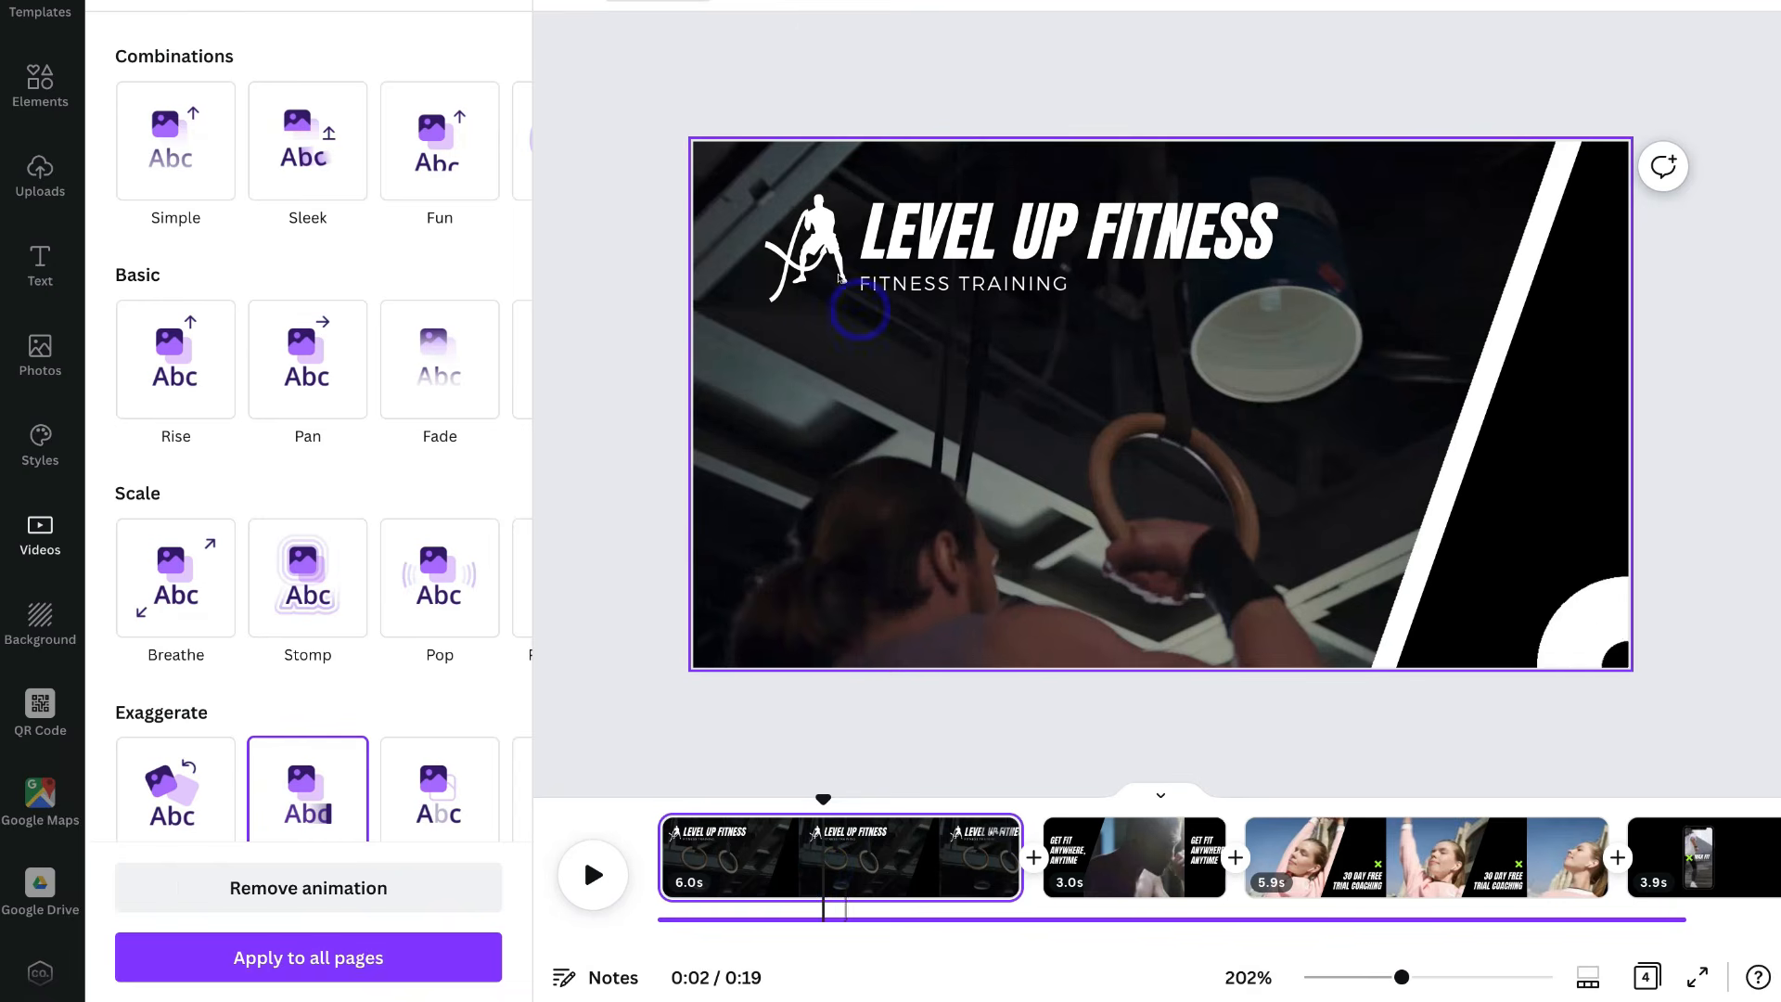
left_click(798, 234)
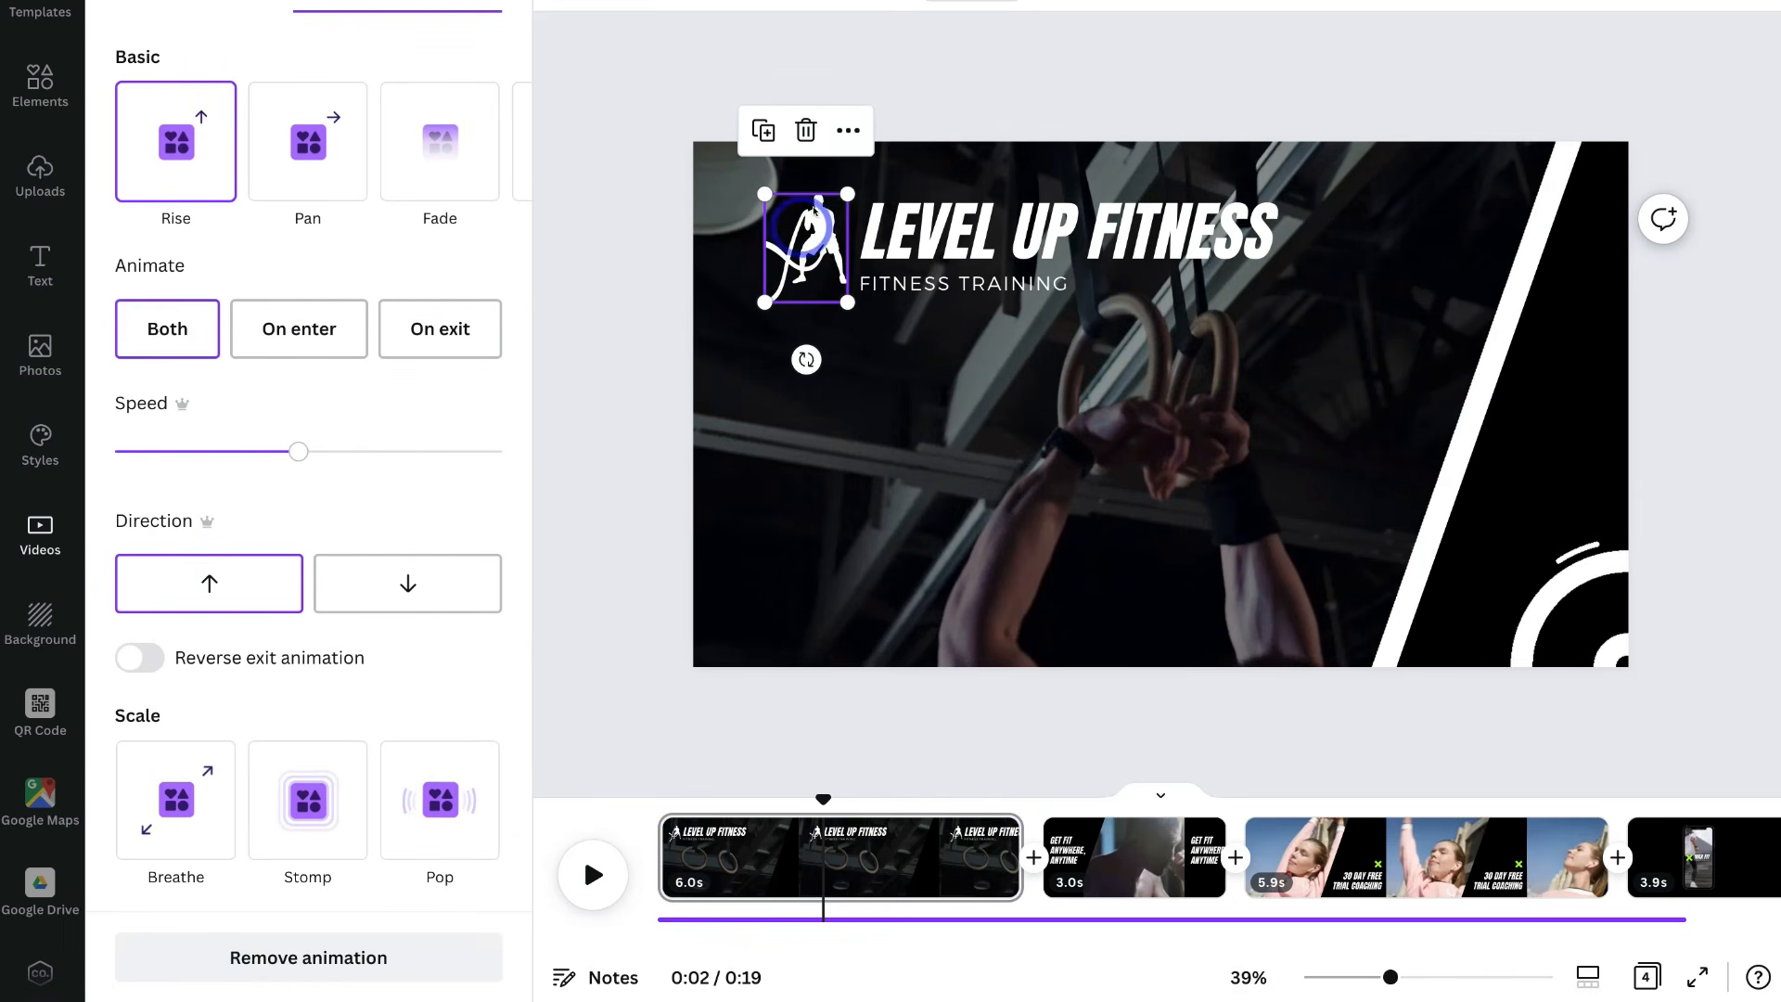
left_click(840, 131)
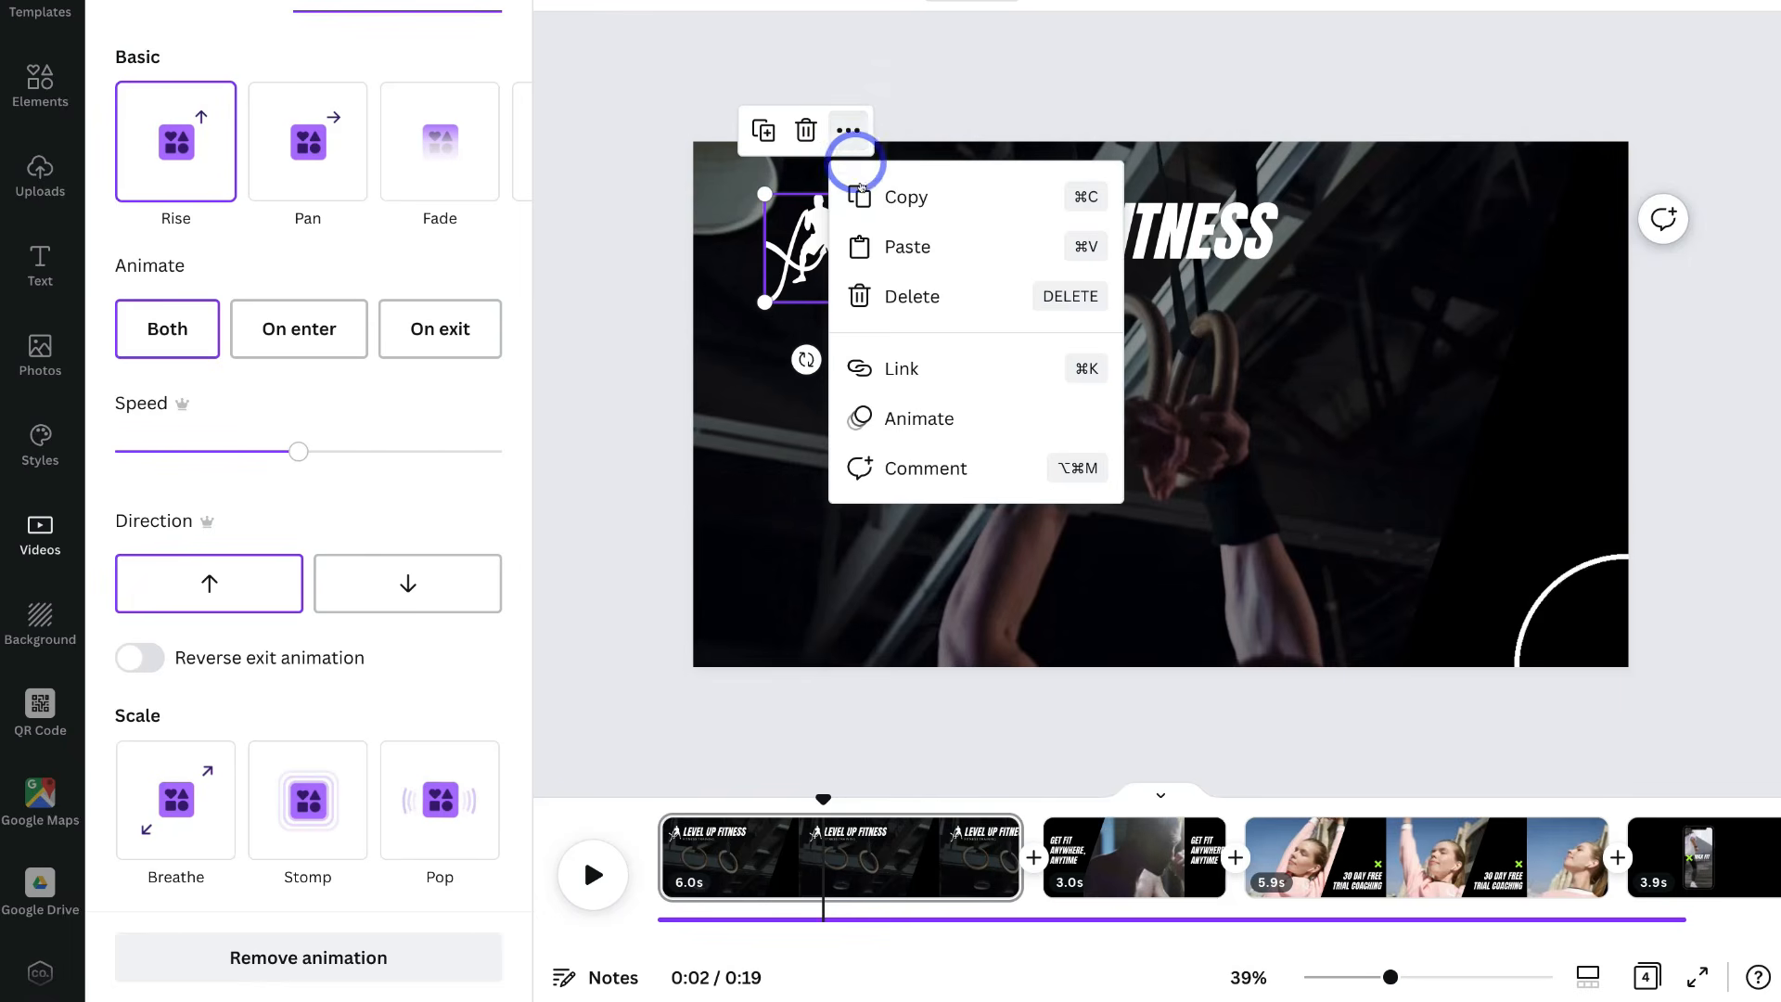
left_click(965, 197)
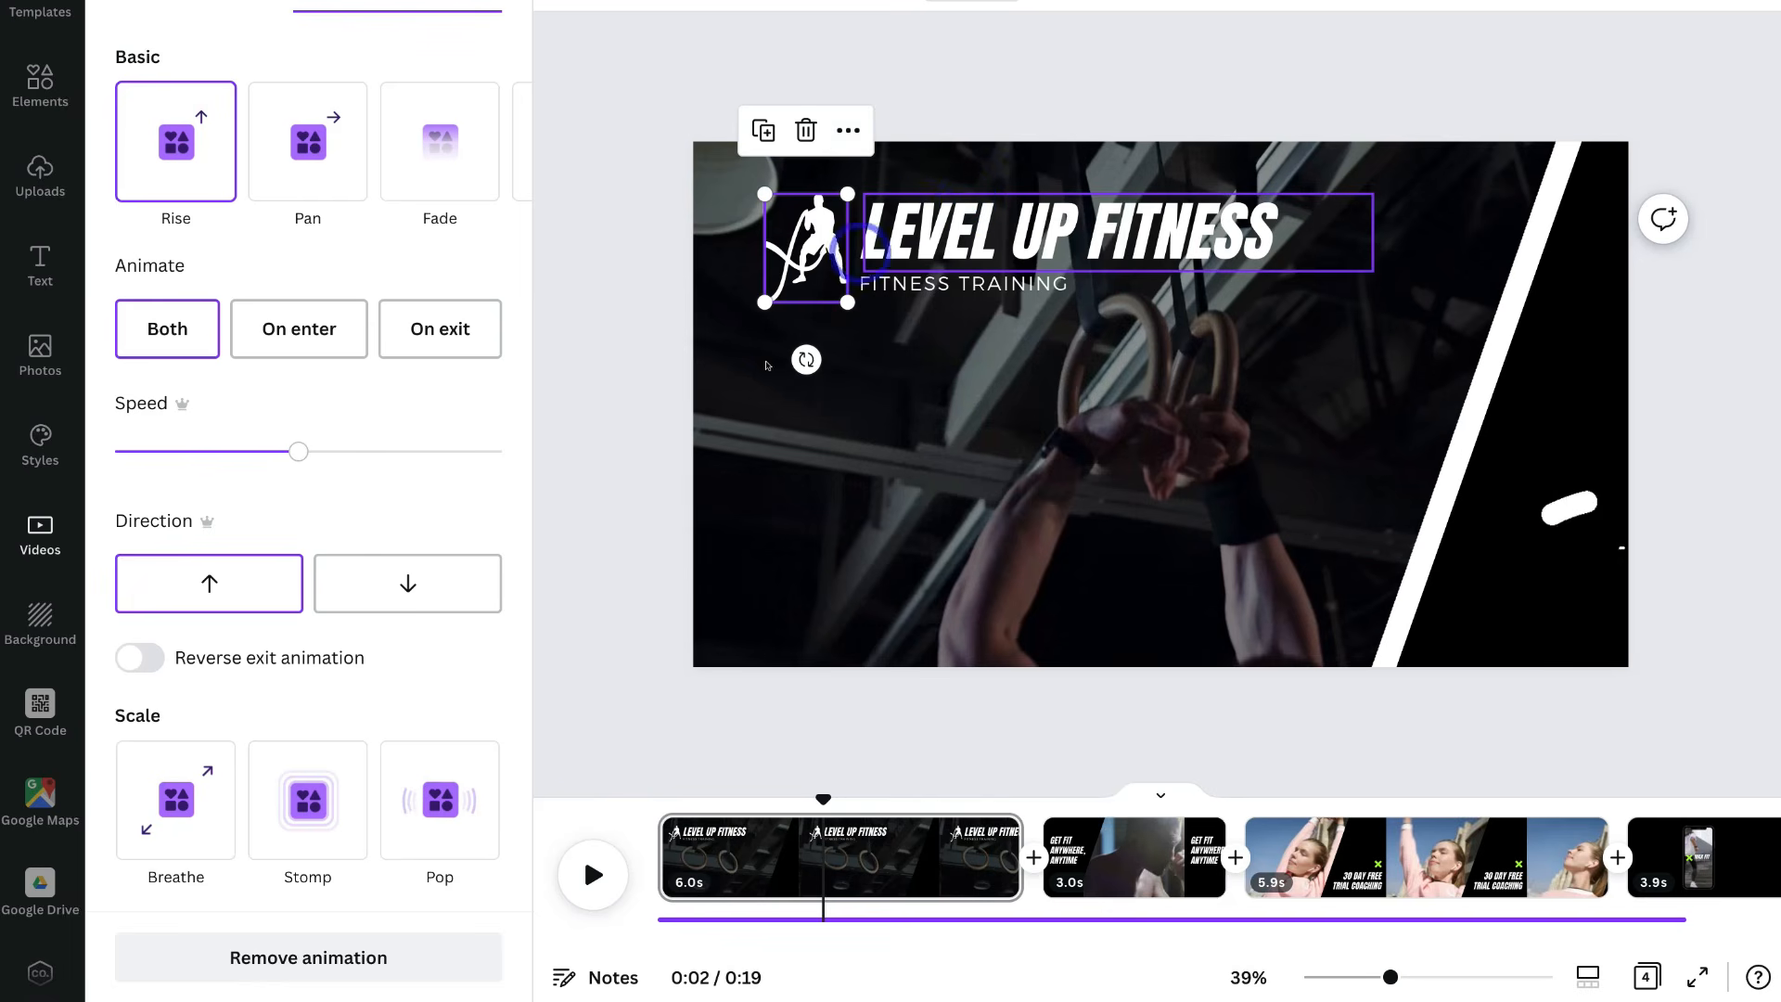
left_click(1139, 861)
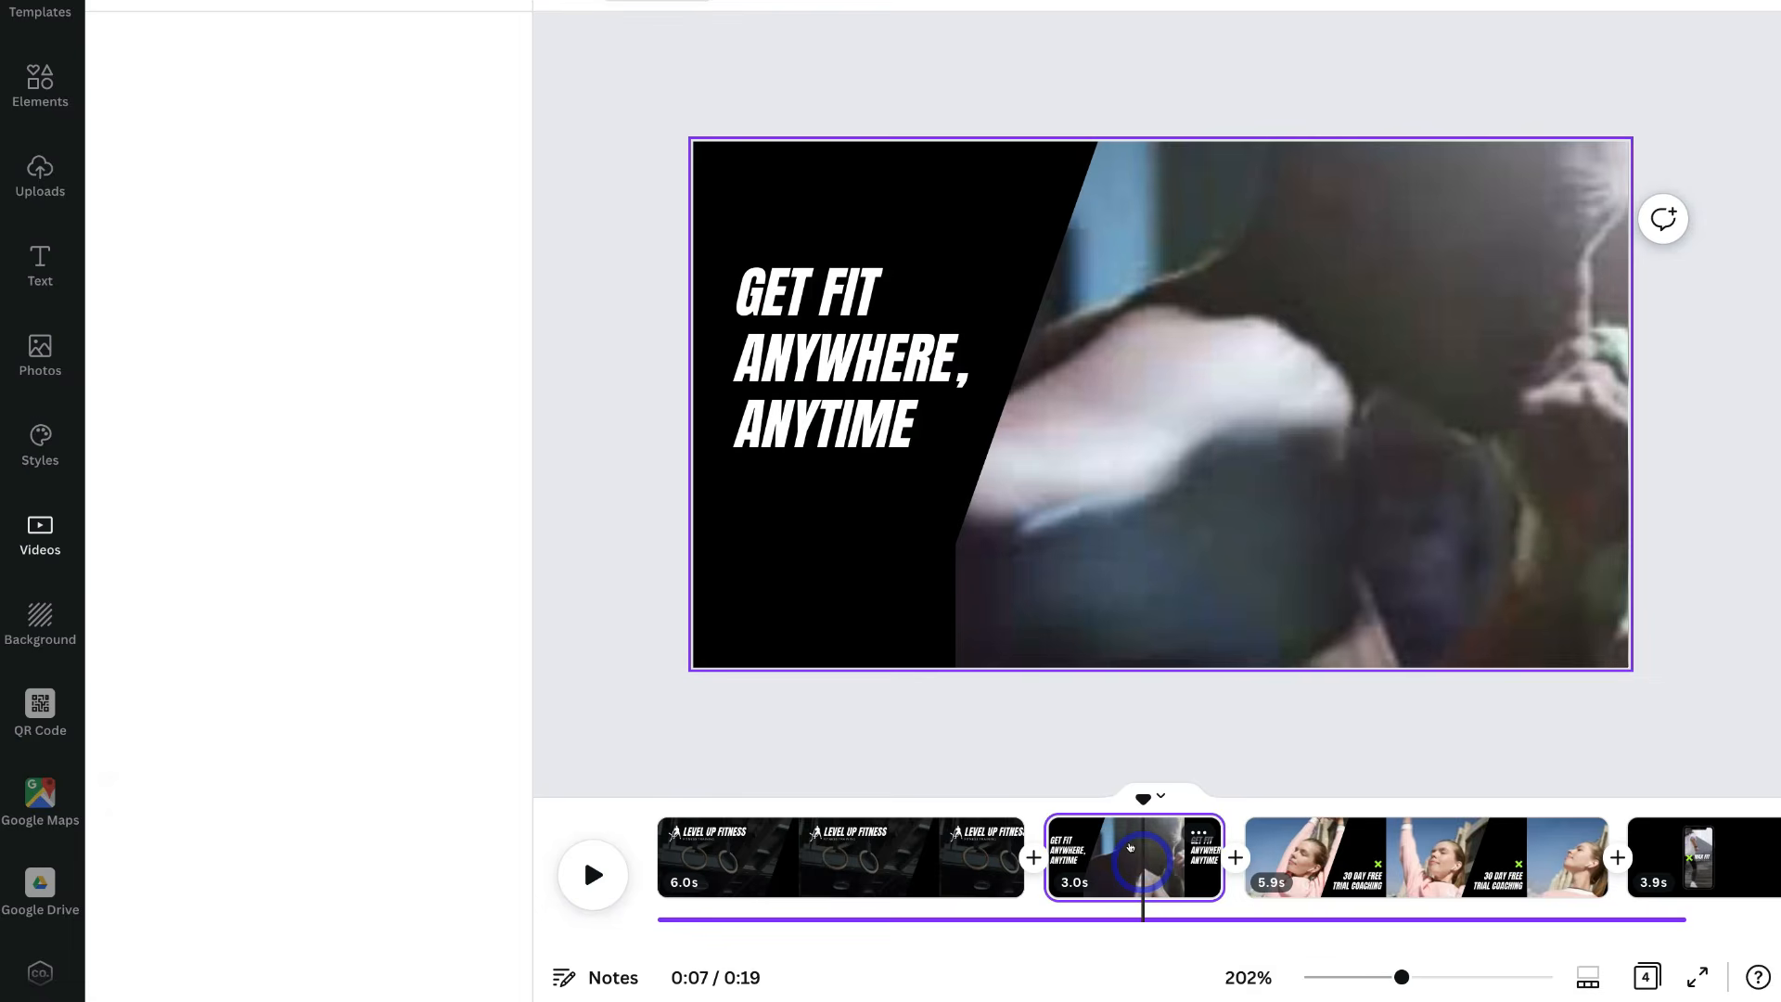
right_click(860, 198)
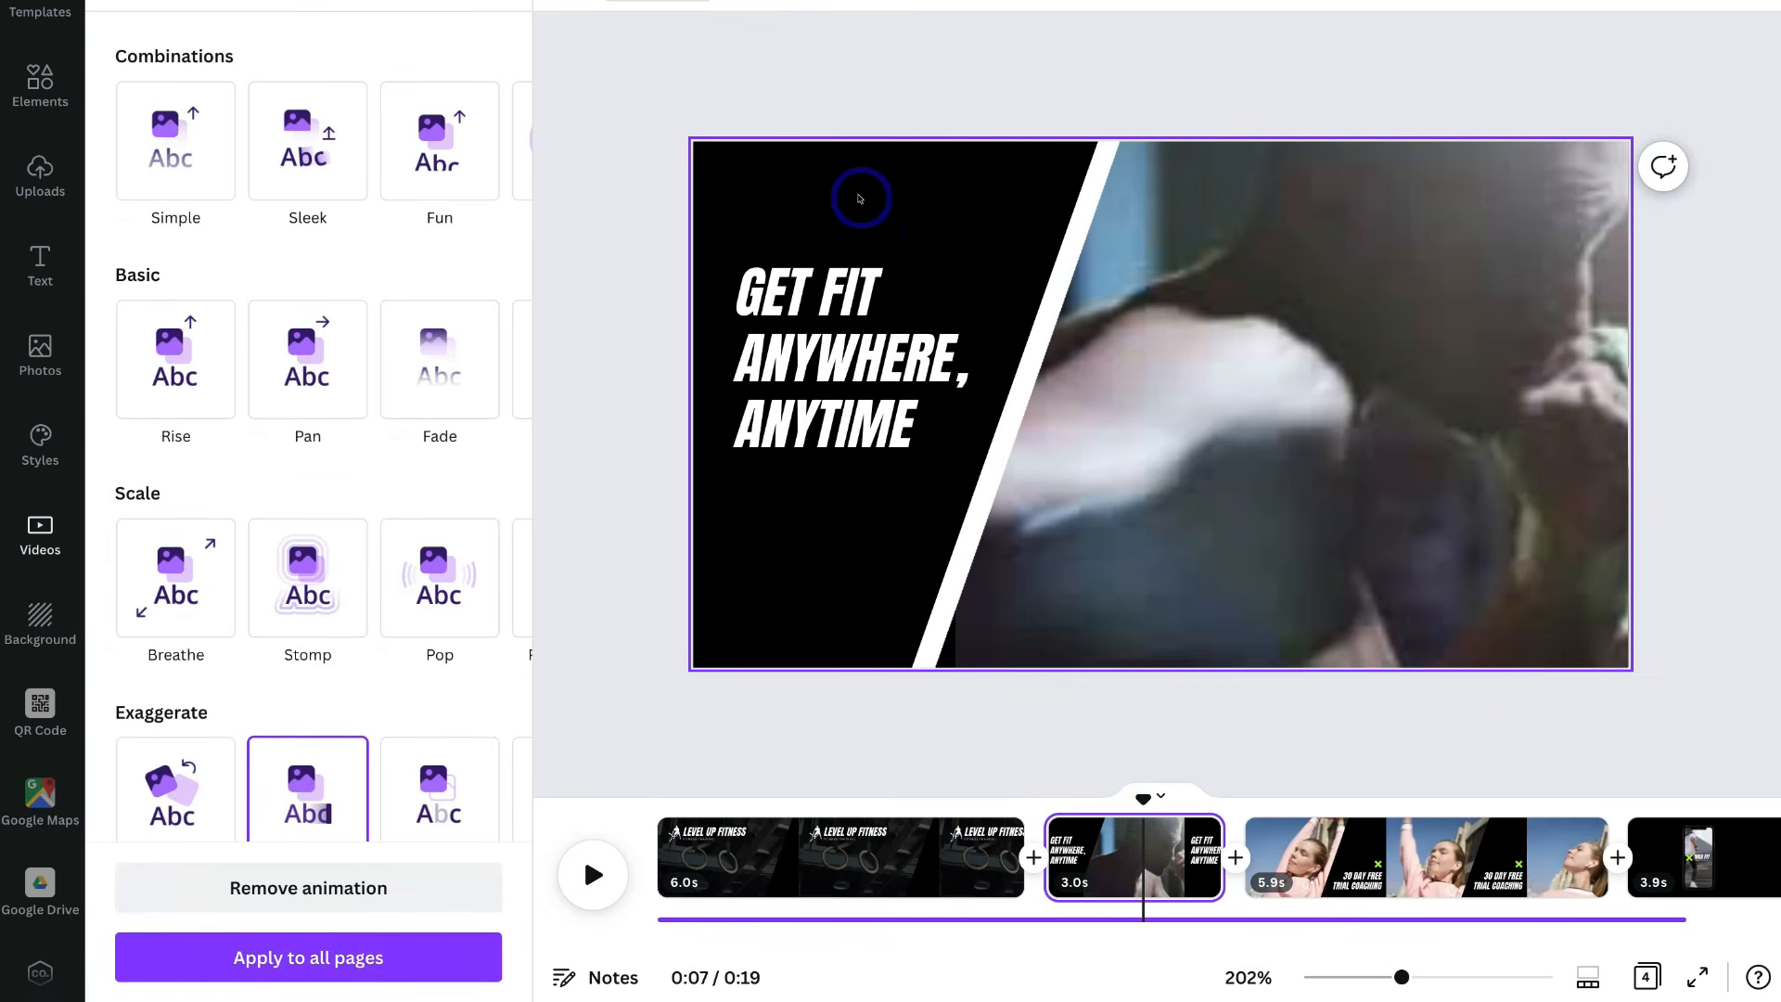
left_click(944, 286)
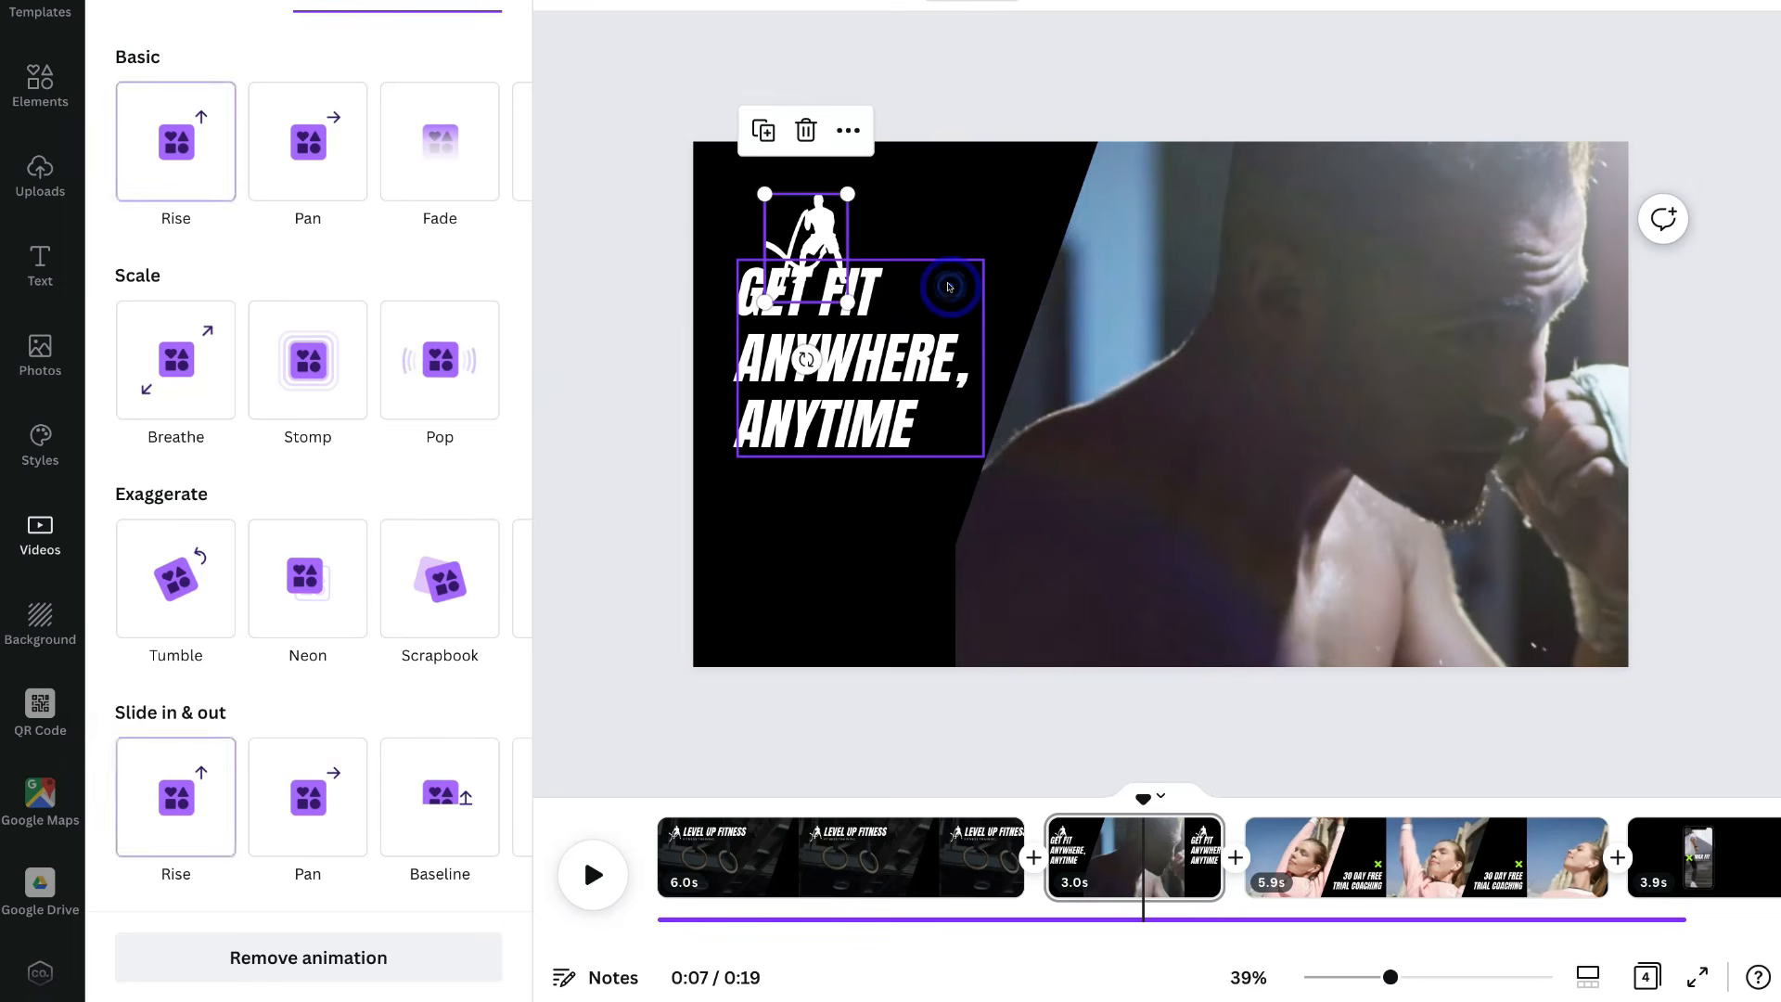
left_click_drag(845, 306, 781, 208)
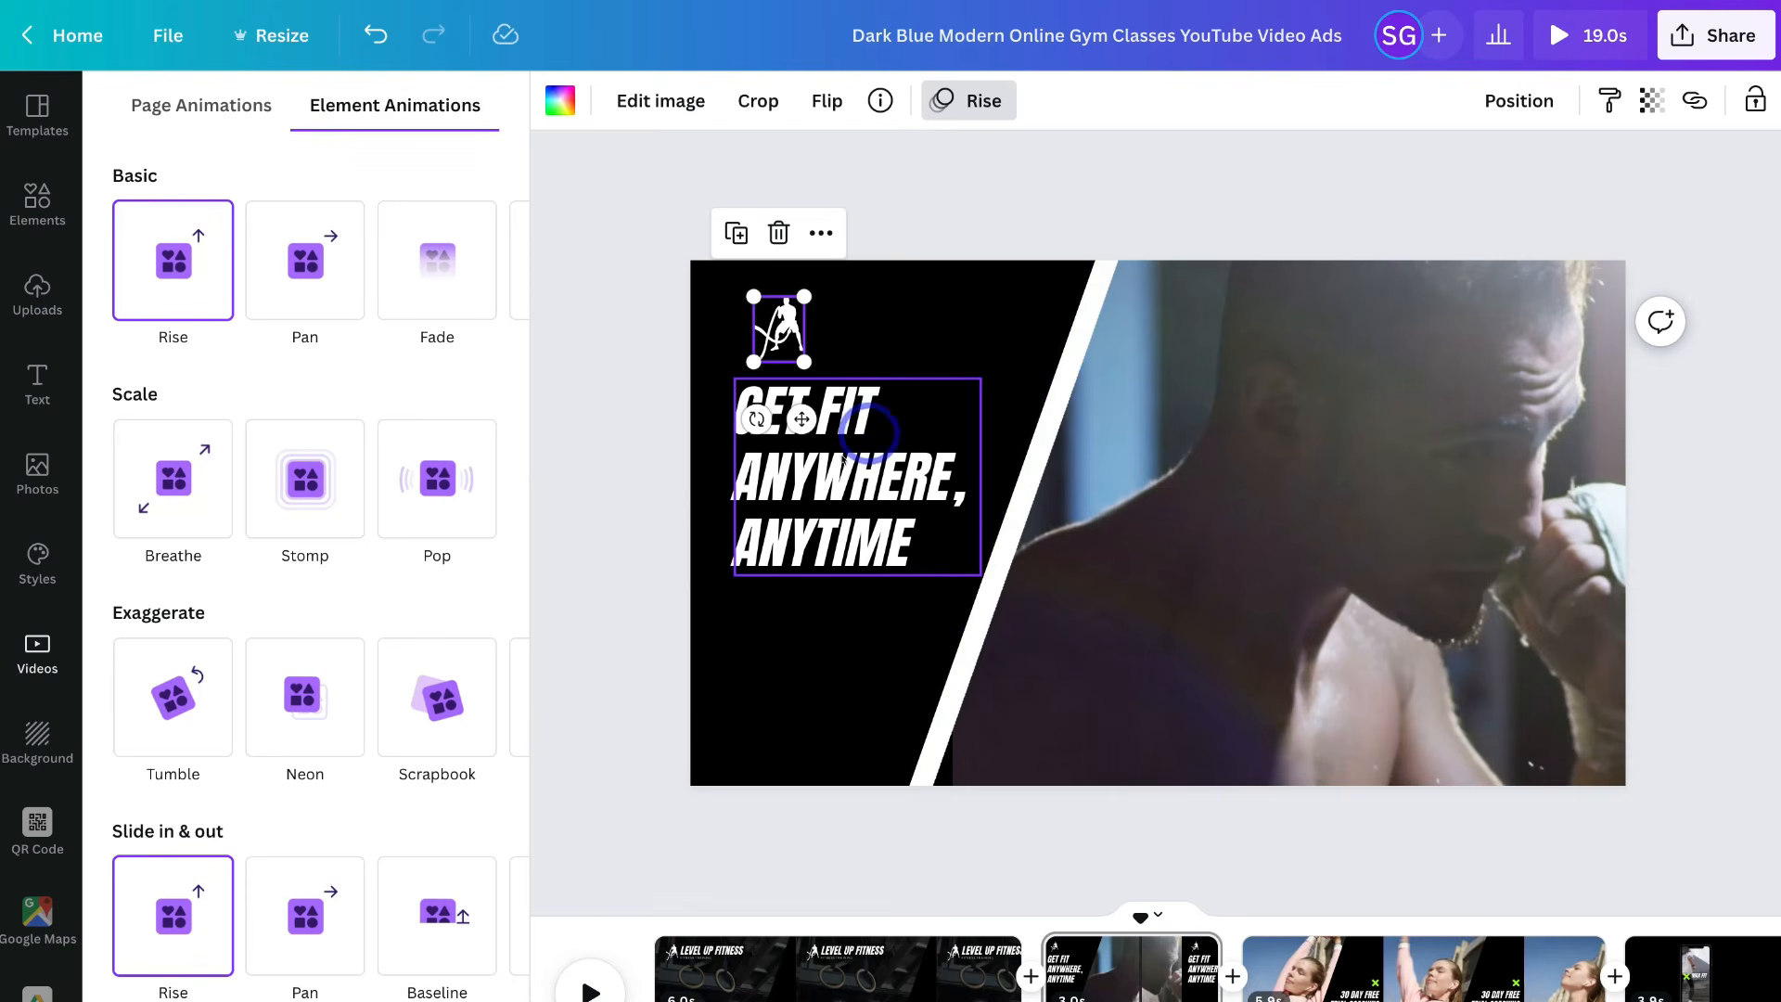
- Check the GET FIT ANYWHERE, ANYTIME headline and the background video on page 2 for animations
left_click(849, 299)
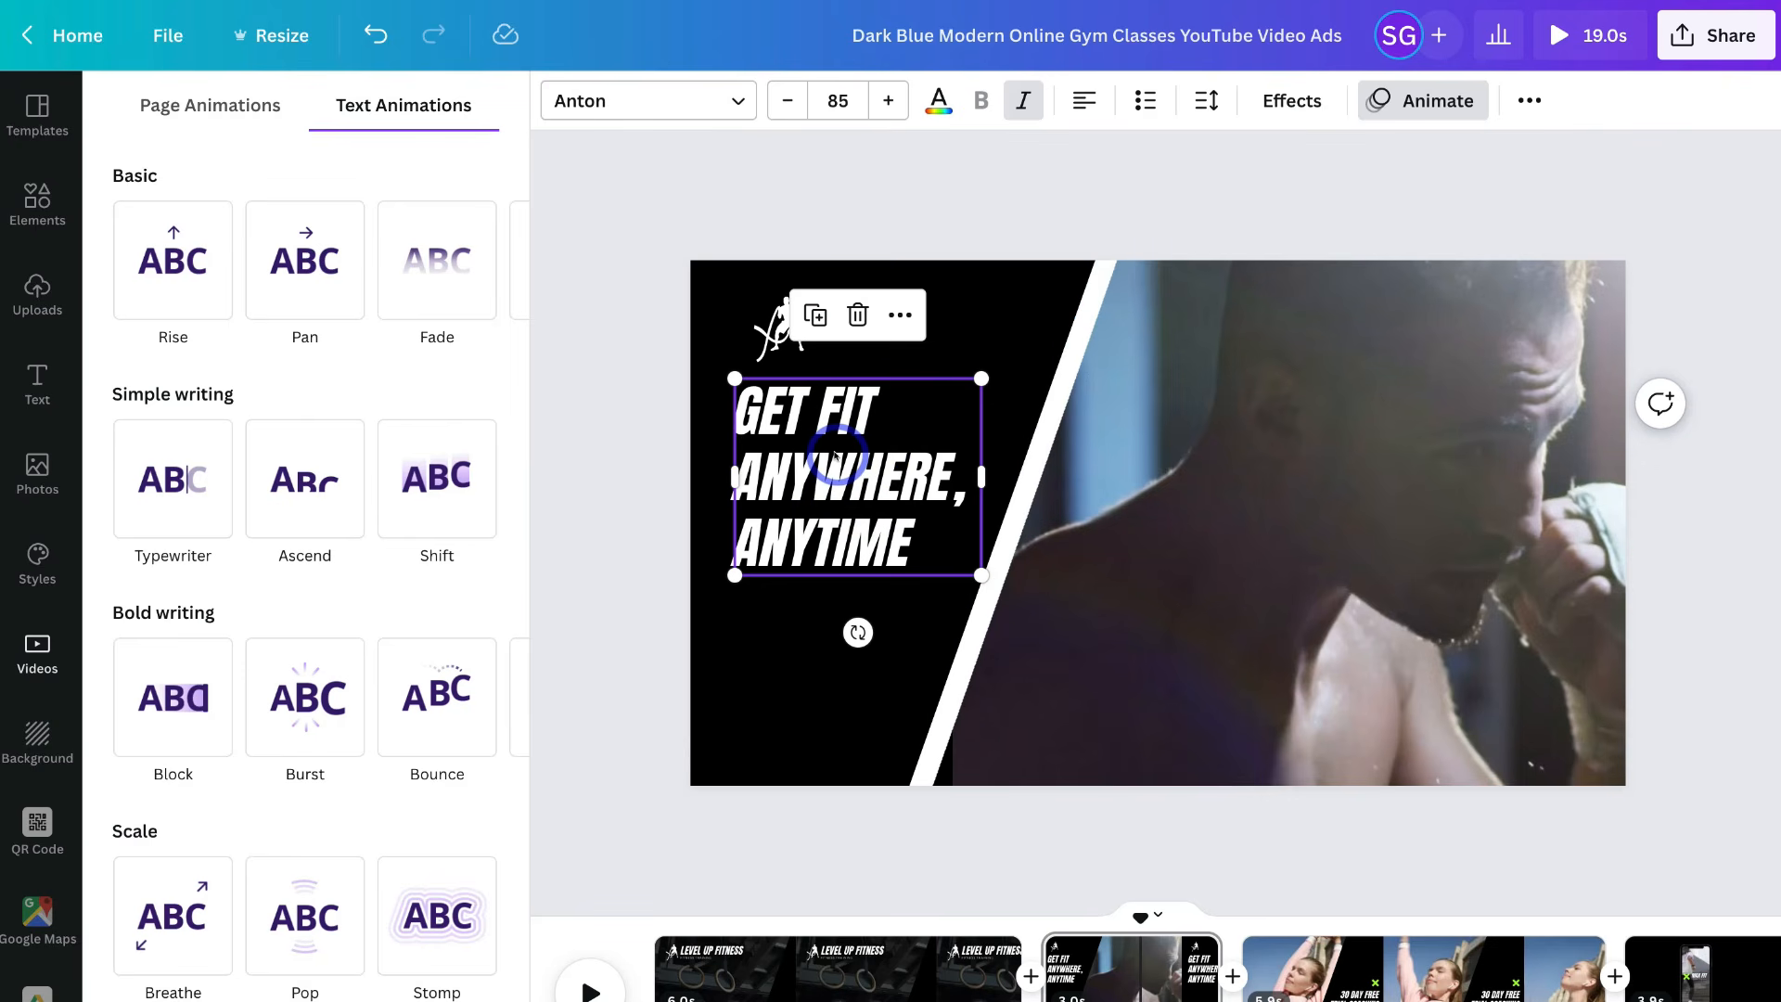
left_click(1439, 485)
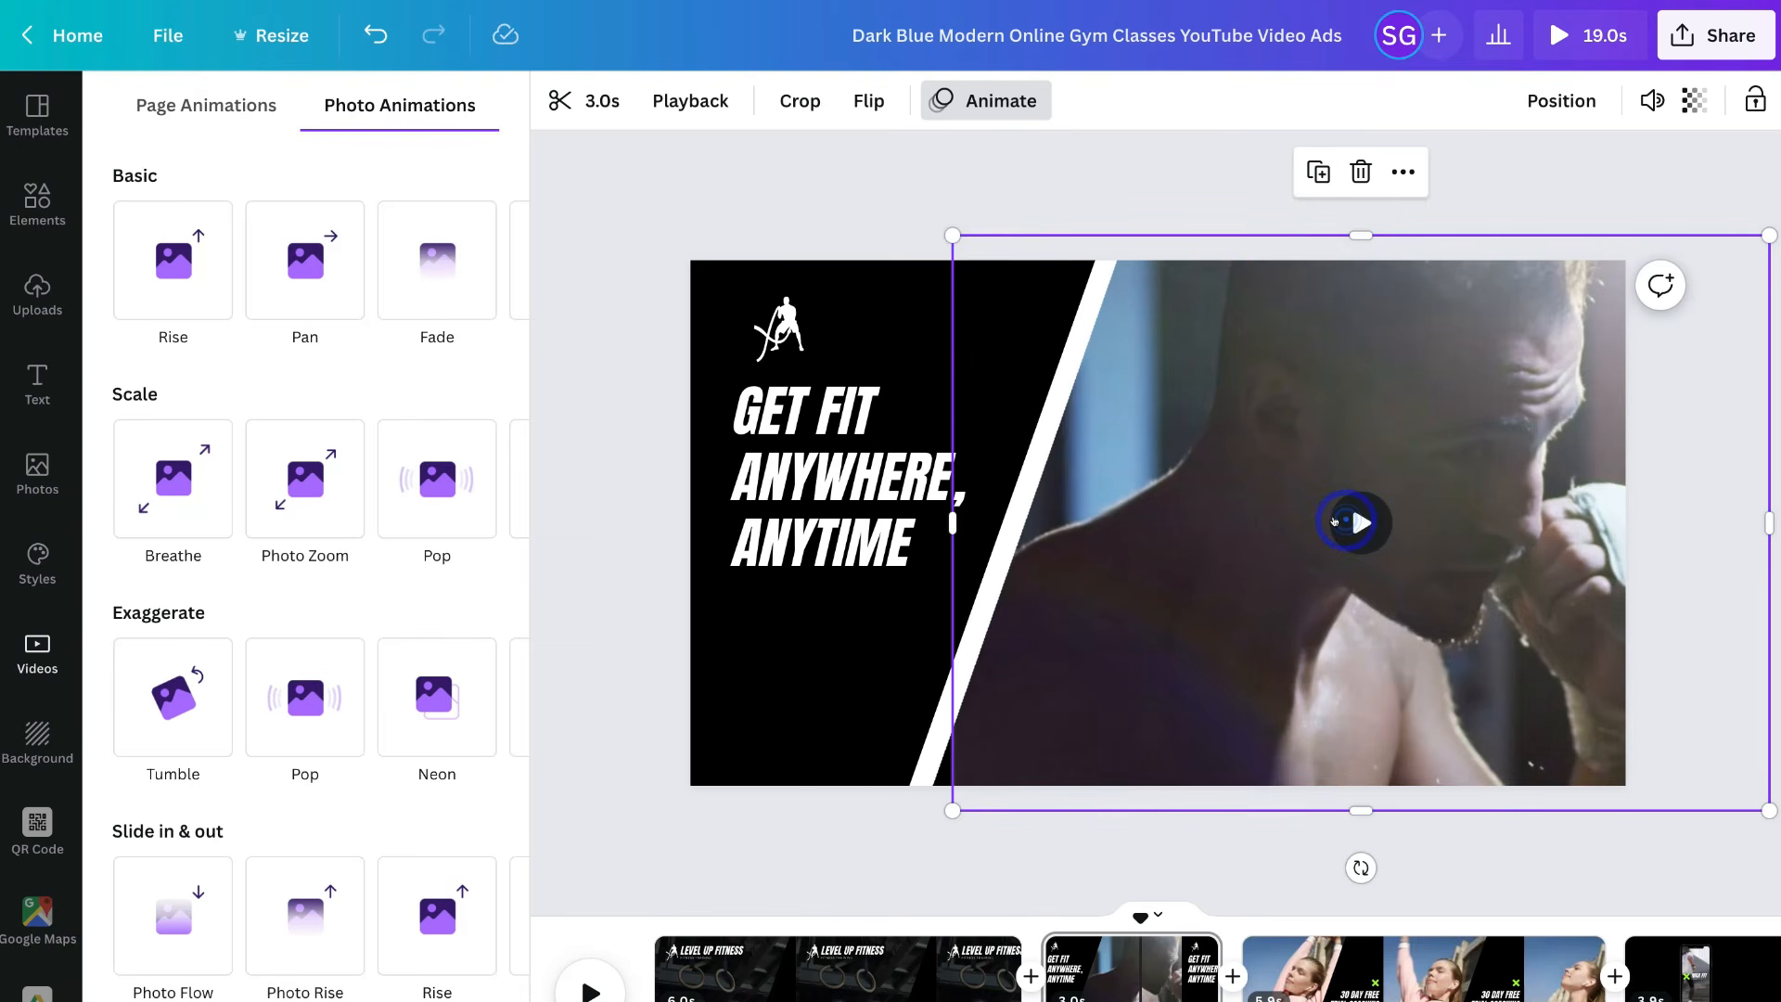
left_click(1335, 521)
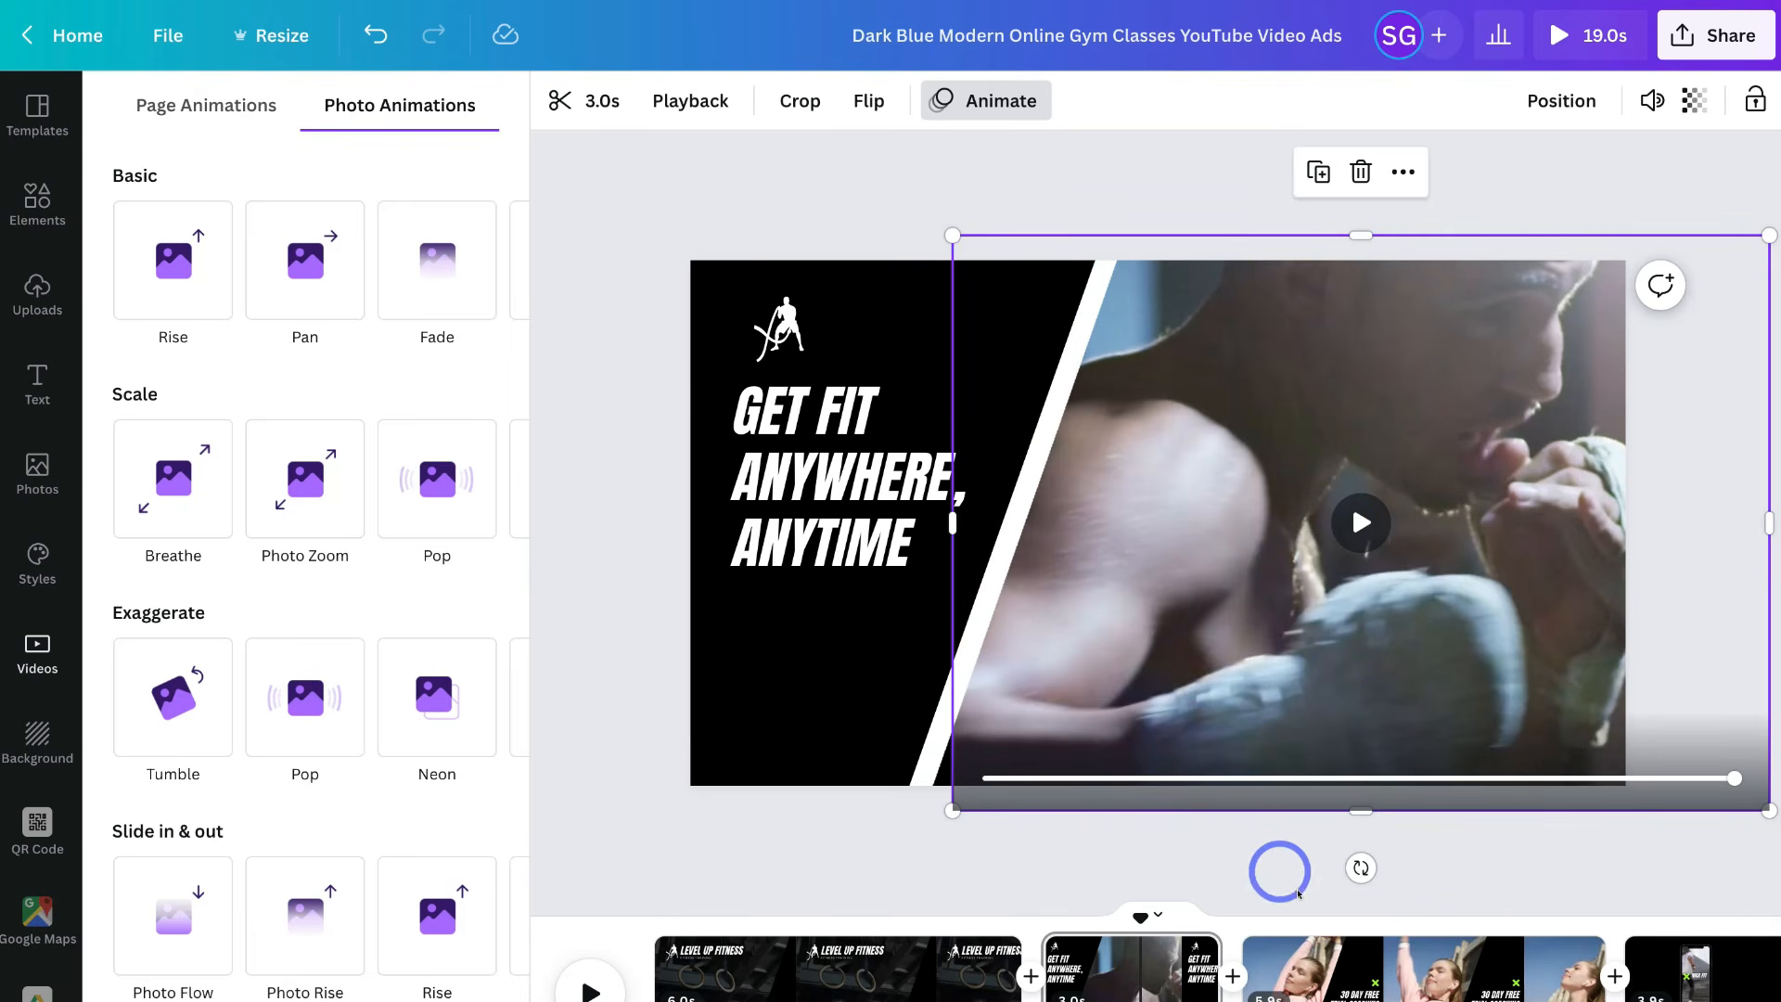
- Replace the green X above the 30 DAY FREE TRIAL COACHING headline on page 3 with the battle-rope silhouette
left_click(1358, 948)
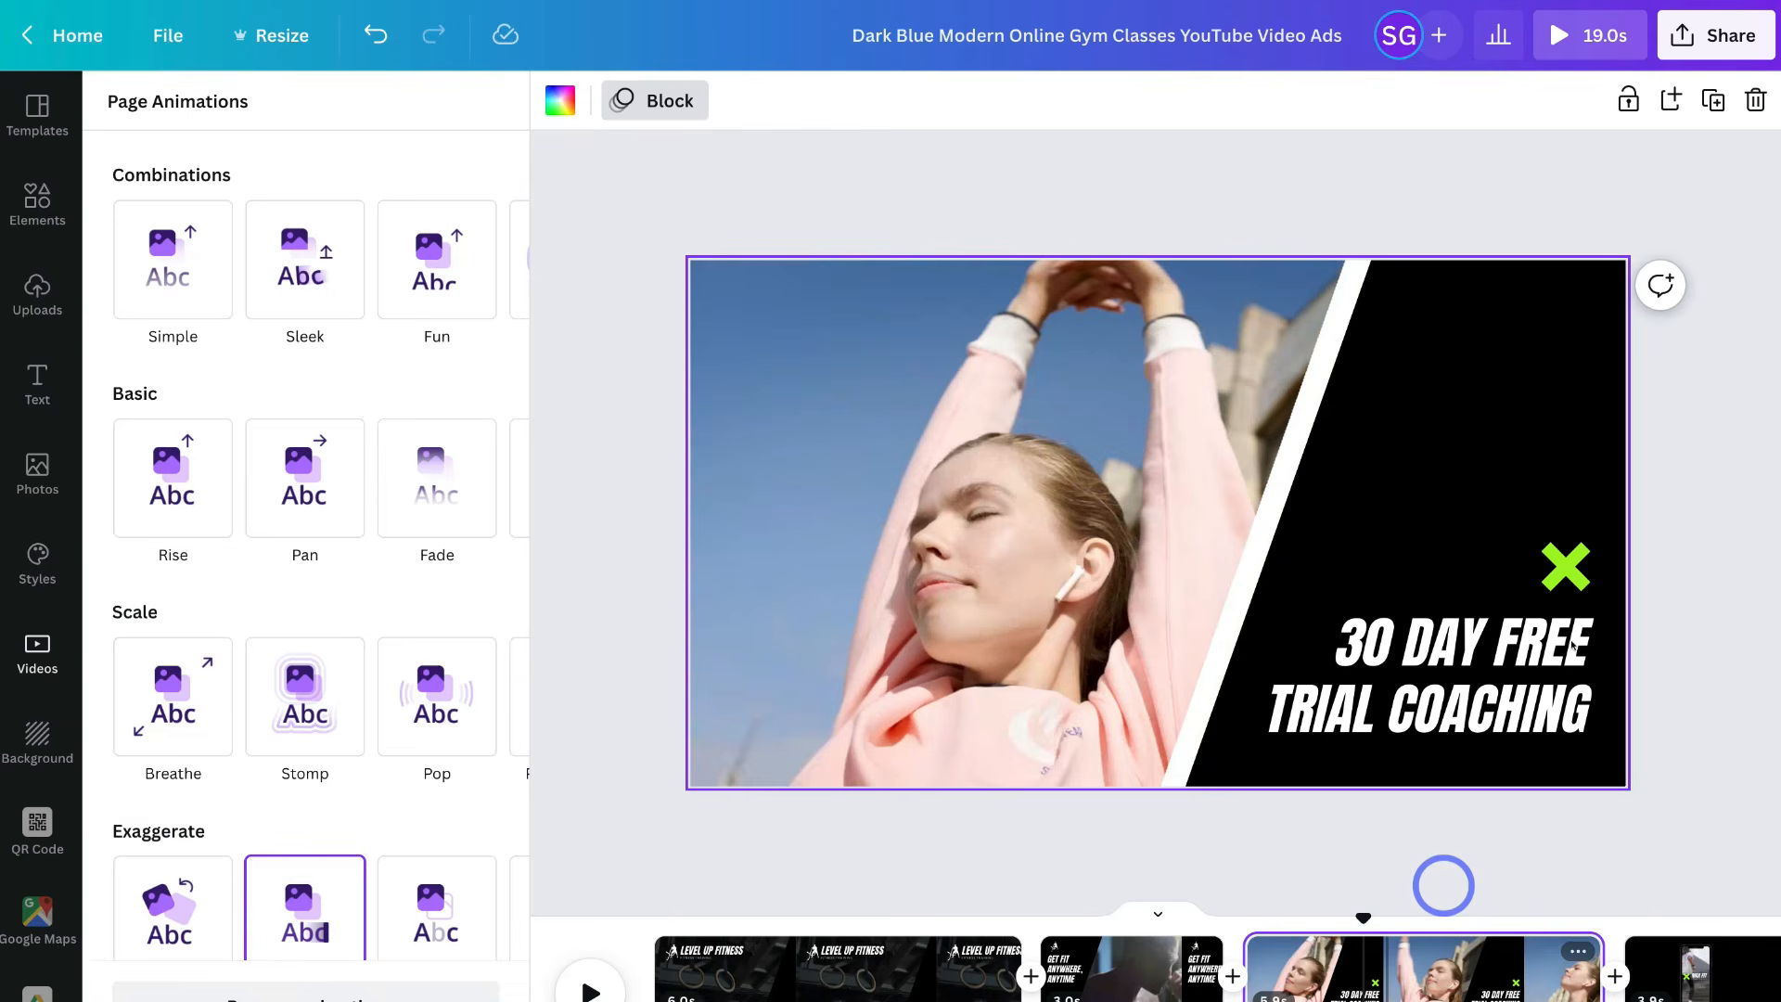
left_click(1561, 571)
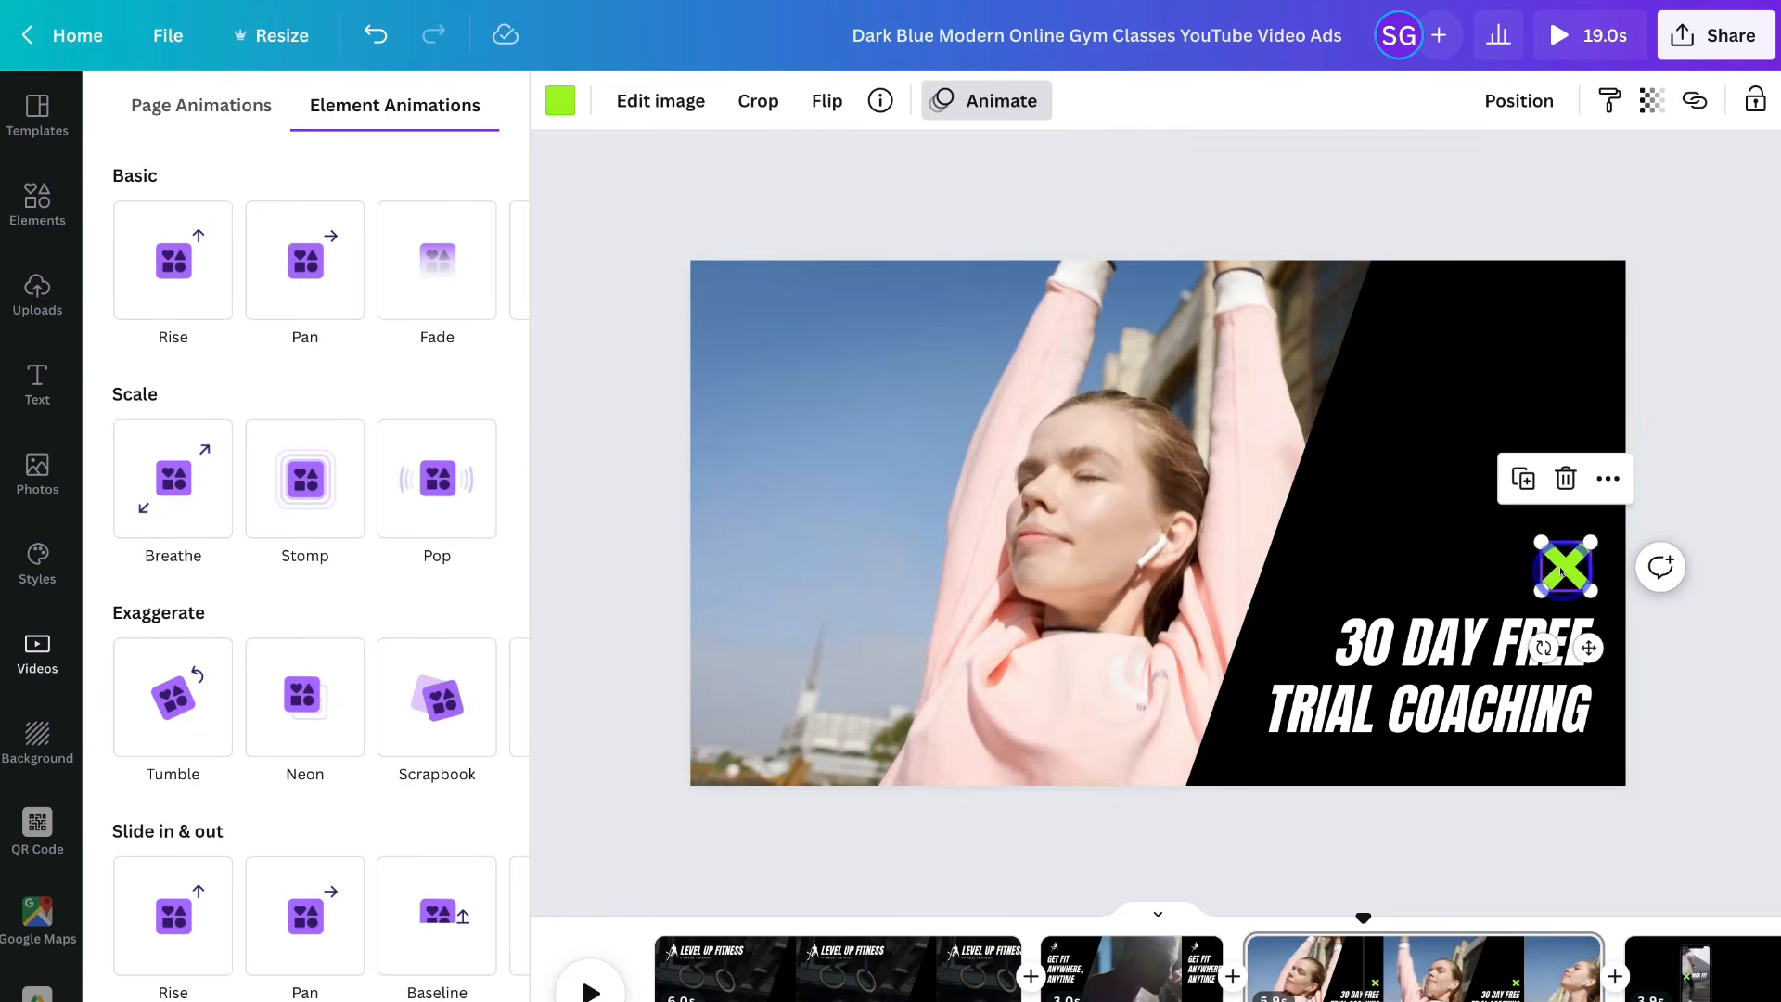
key("Delete")
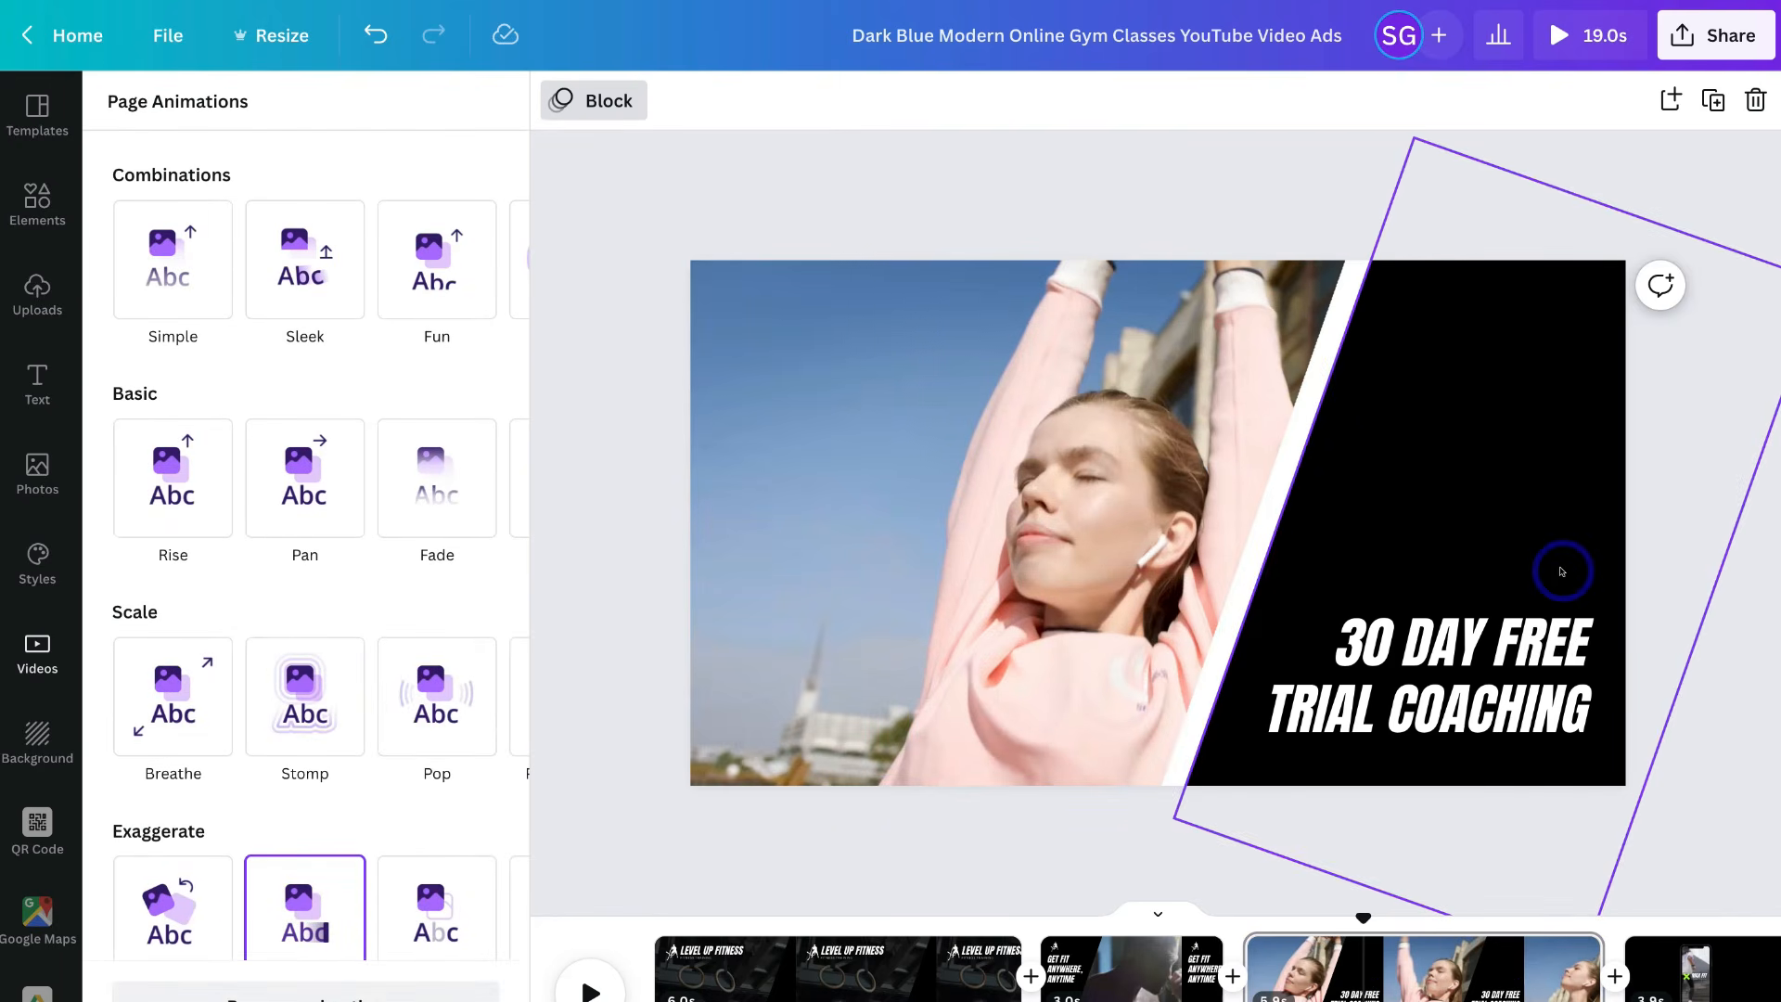
right_click(1561, 570)
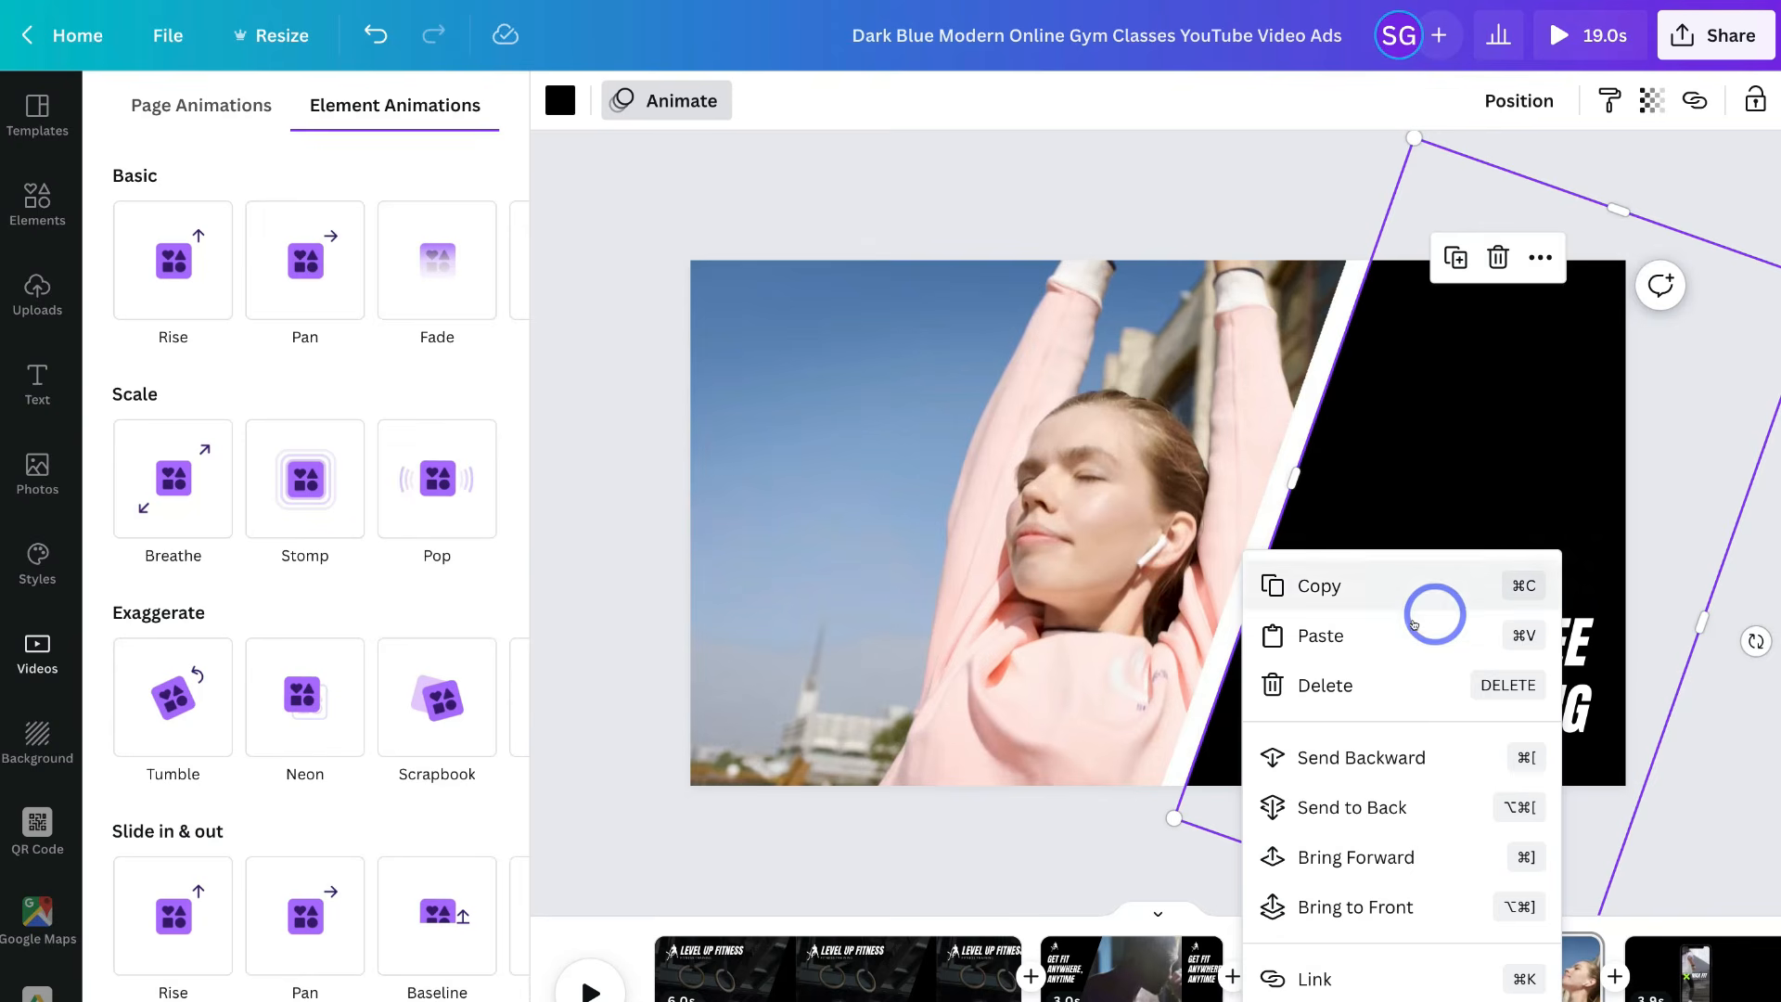
left_click(1416, 628)
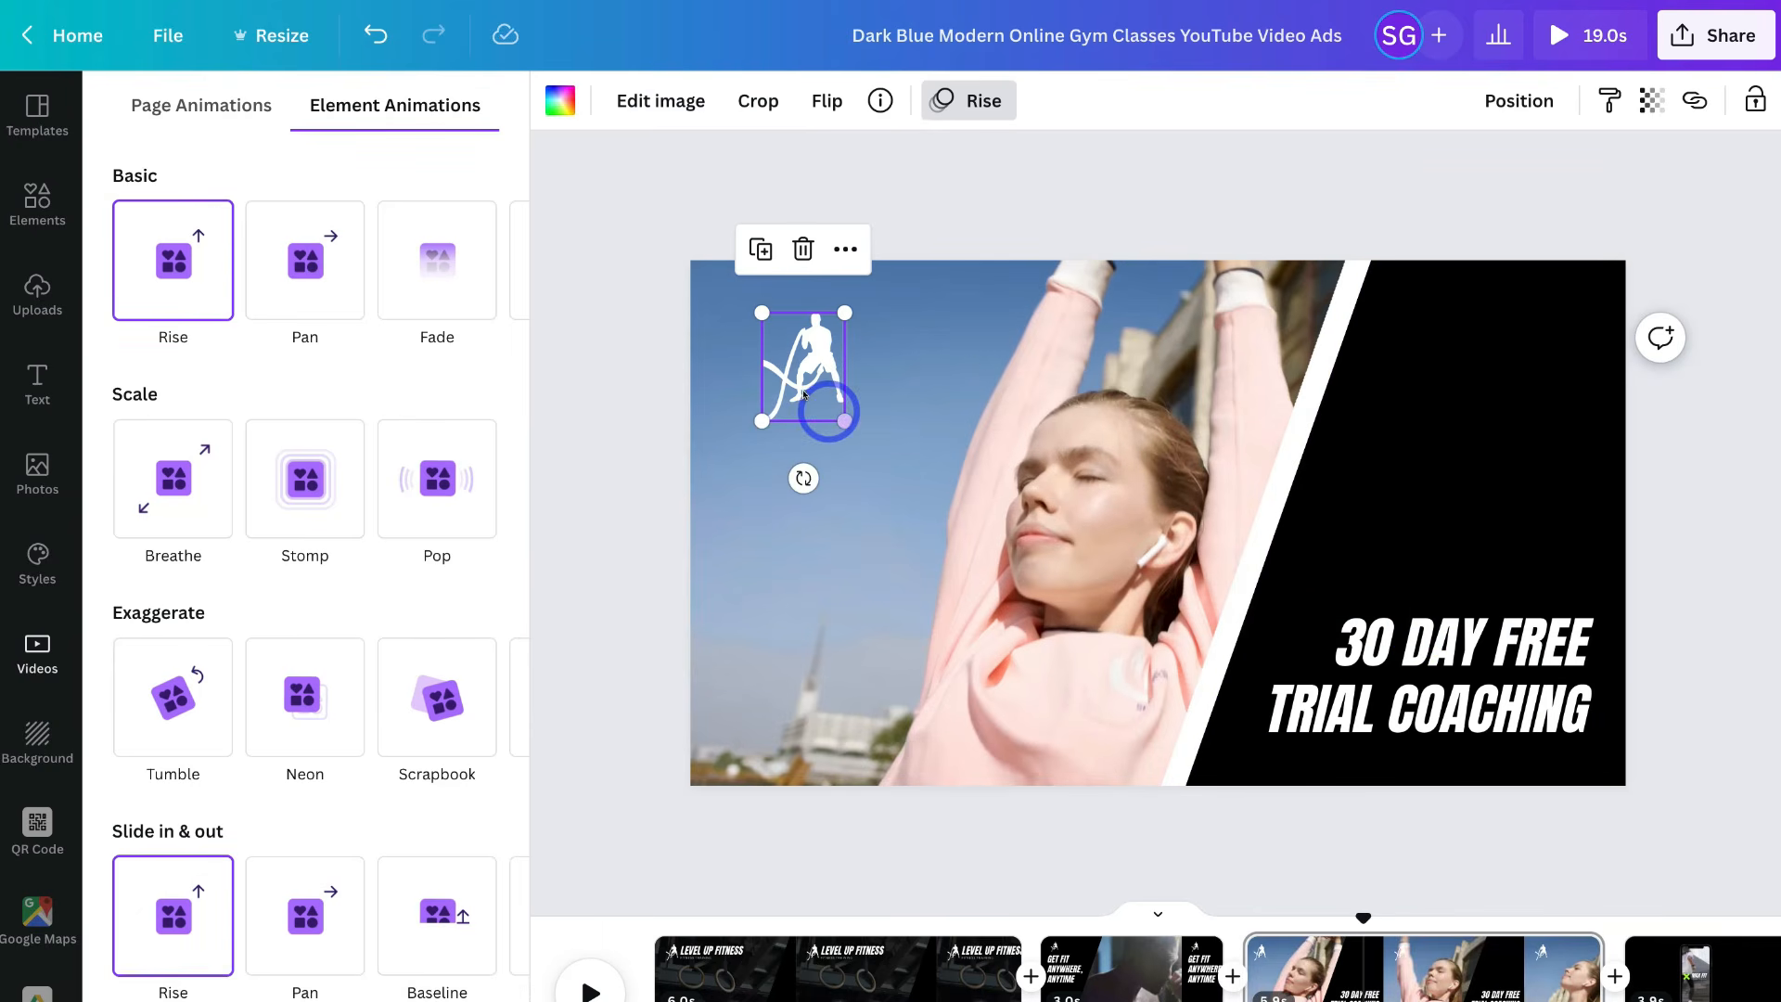
left_click_drag(827, 405, 1559, 566)
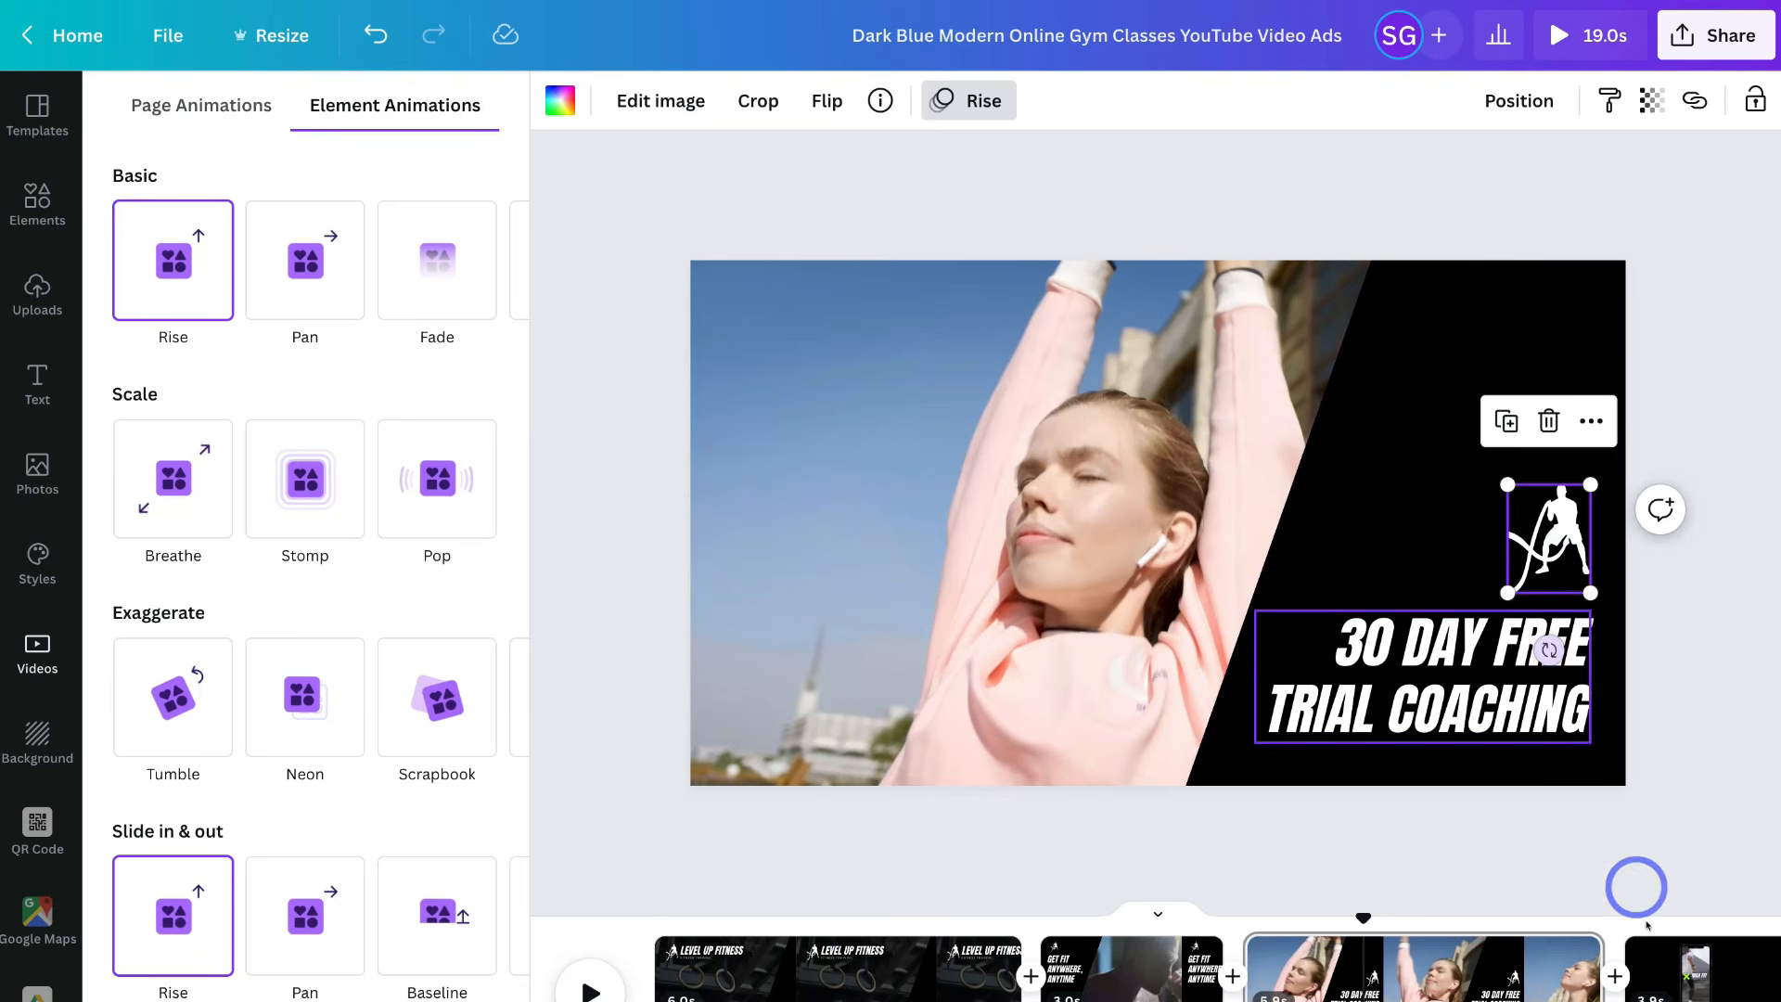
- Paste the battle-rope silhouette onto page 4 and place it in the upper-left corner of the black background
left_click(1664, 967)
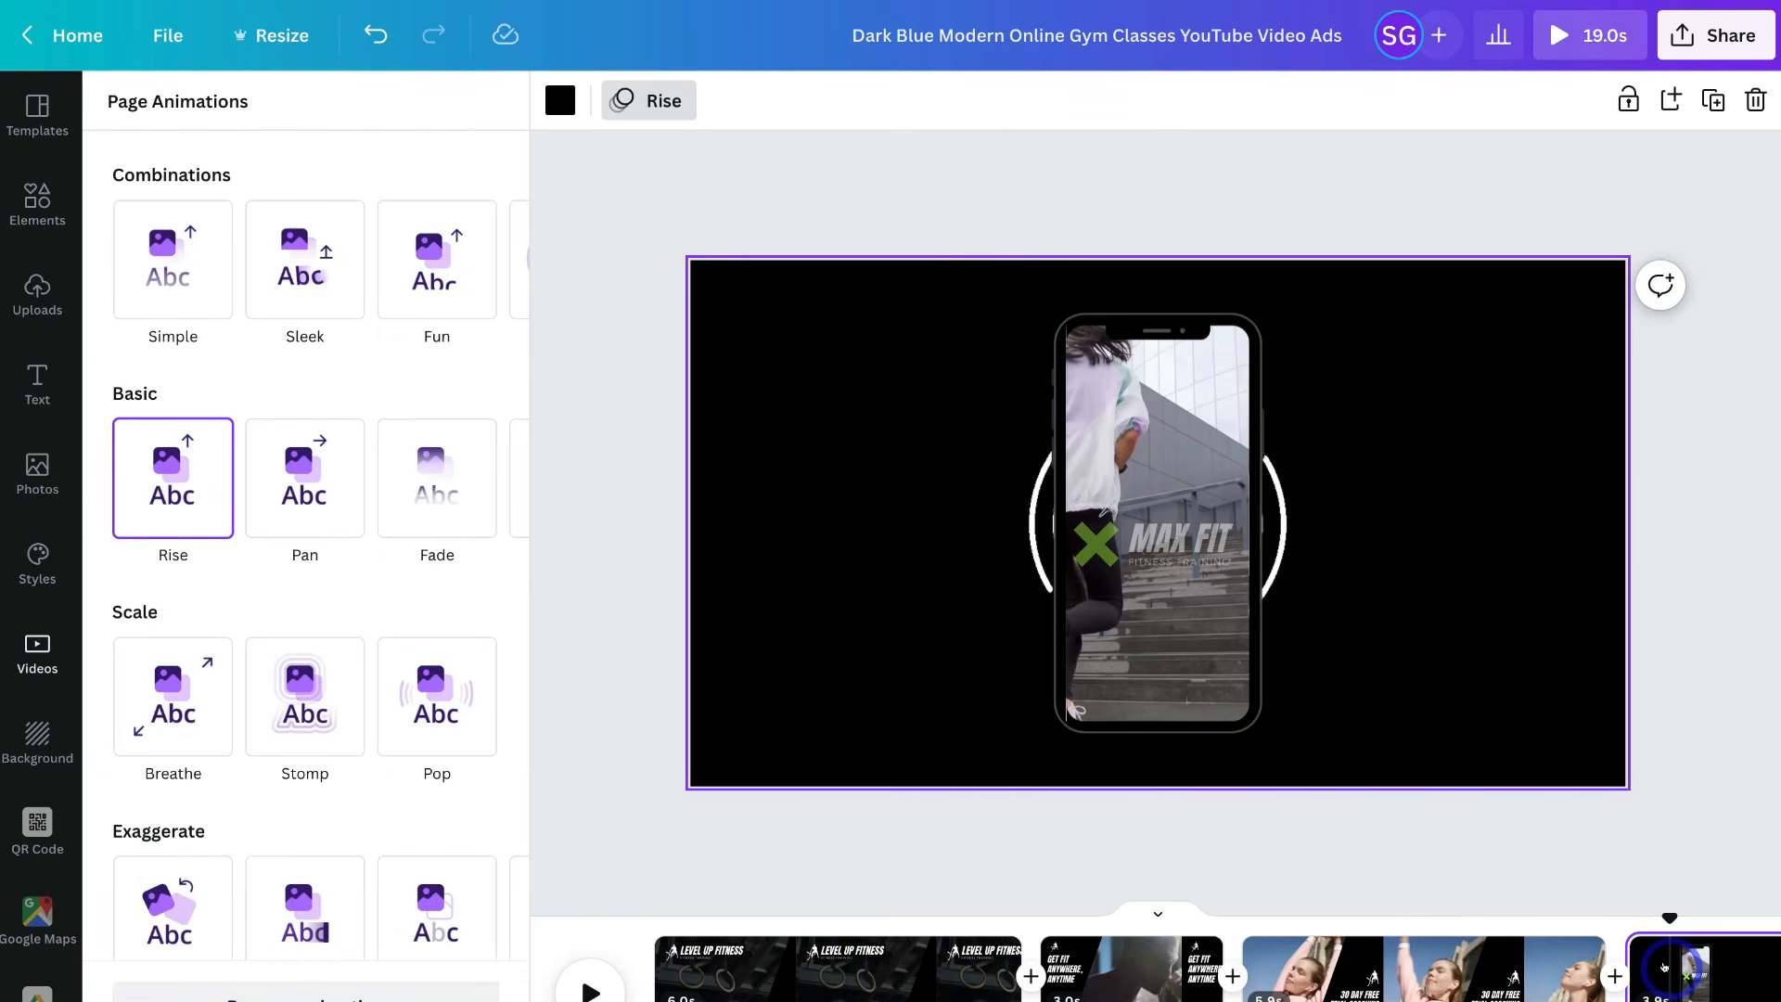
right_click(1437, 617)
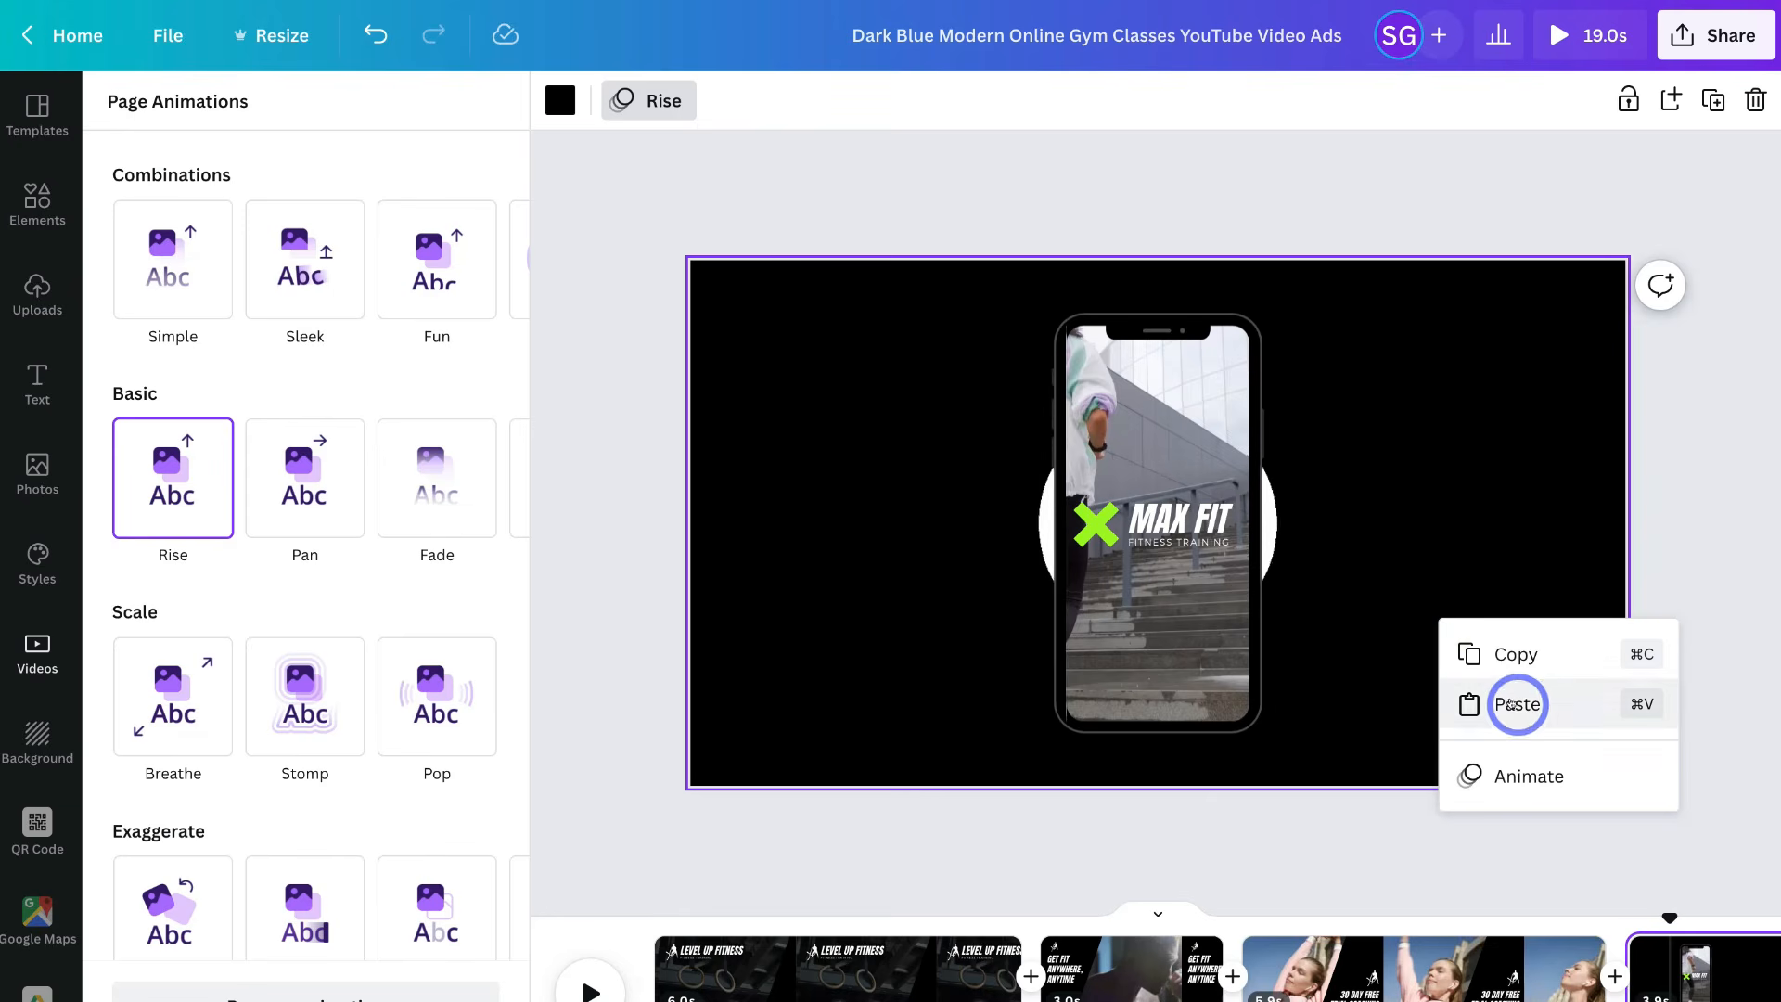
left_click(1515, 700)
left_click(820, 378)
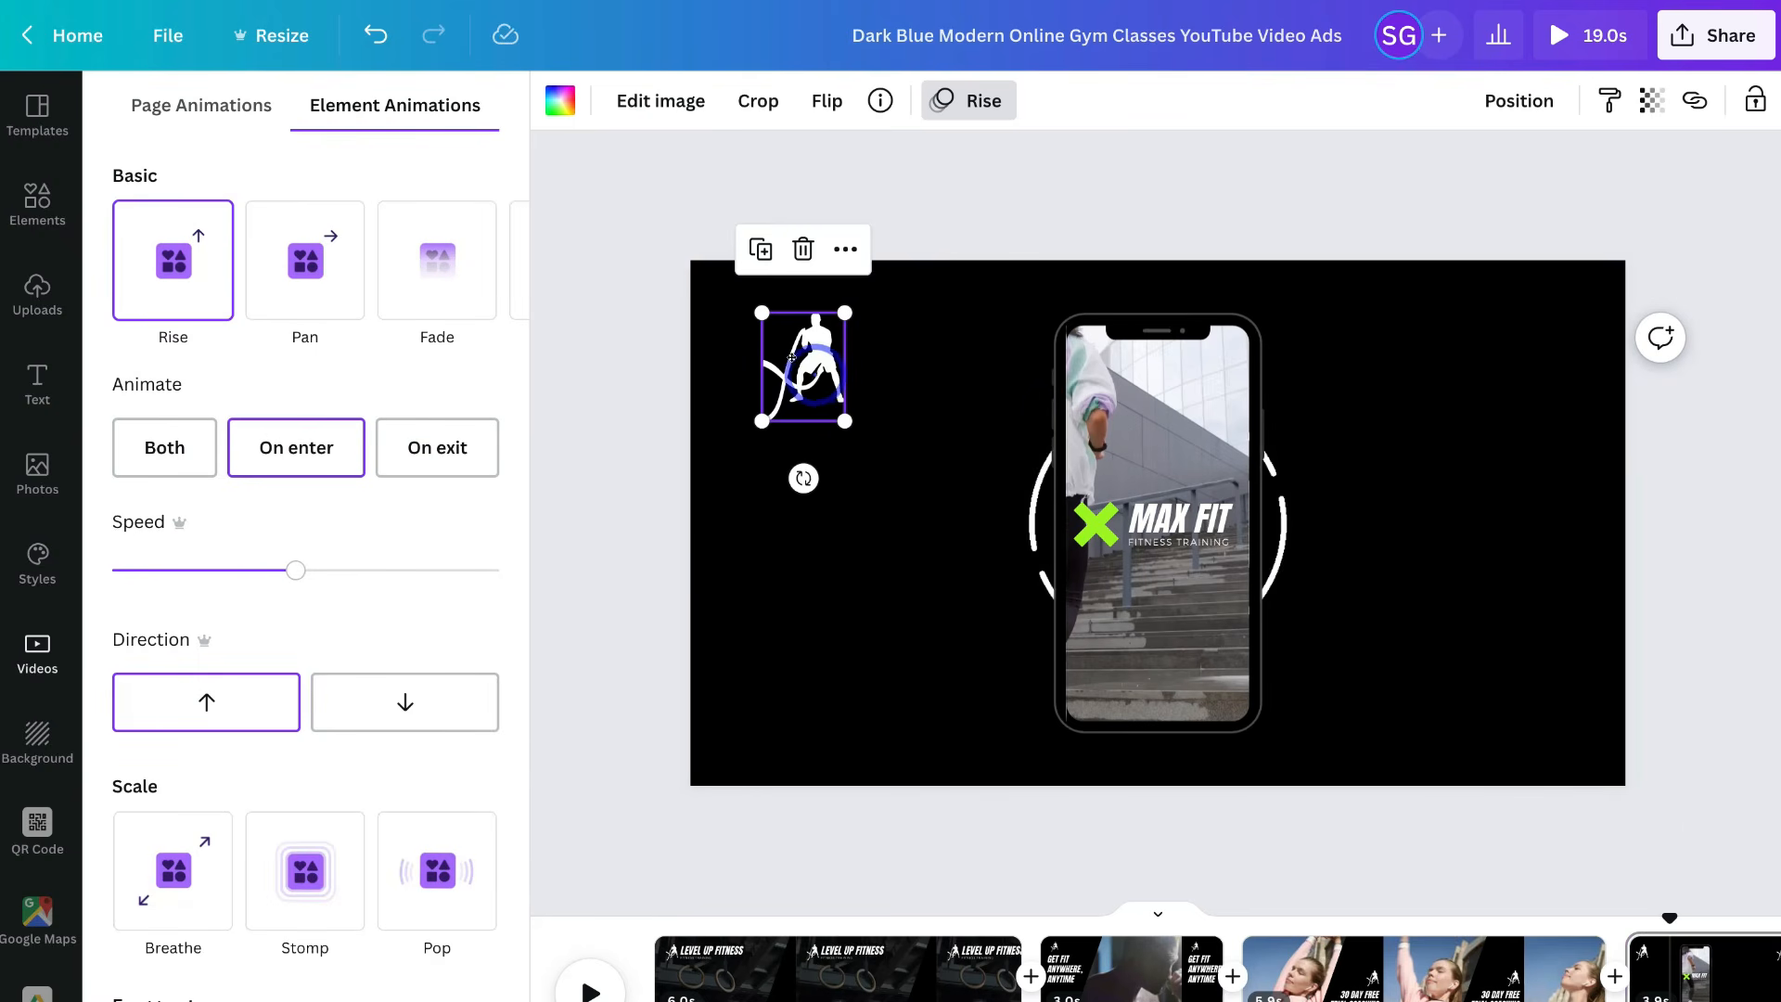
left_click_drag(792, 357, 762, 328)
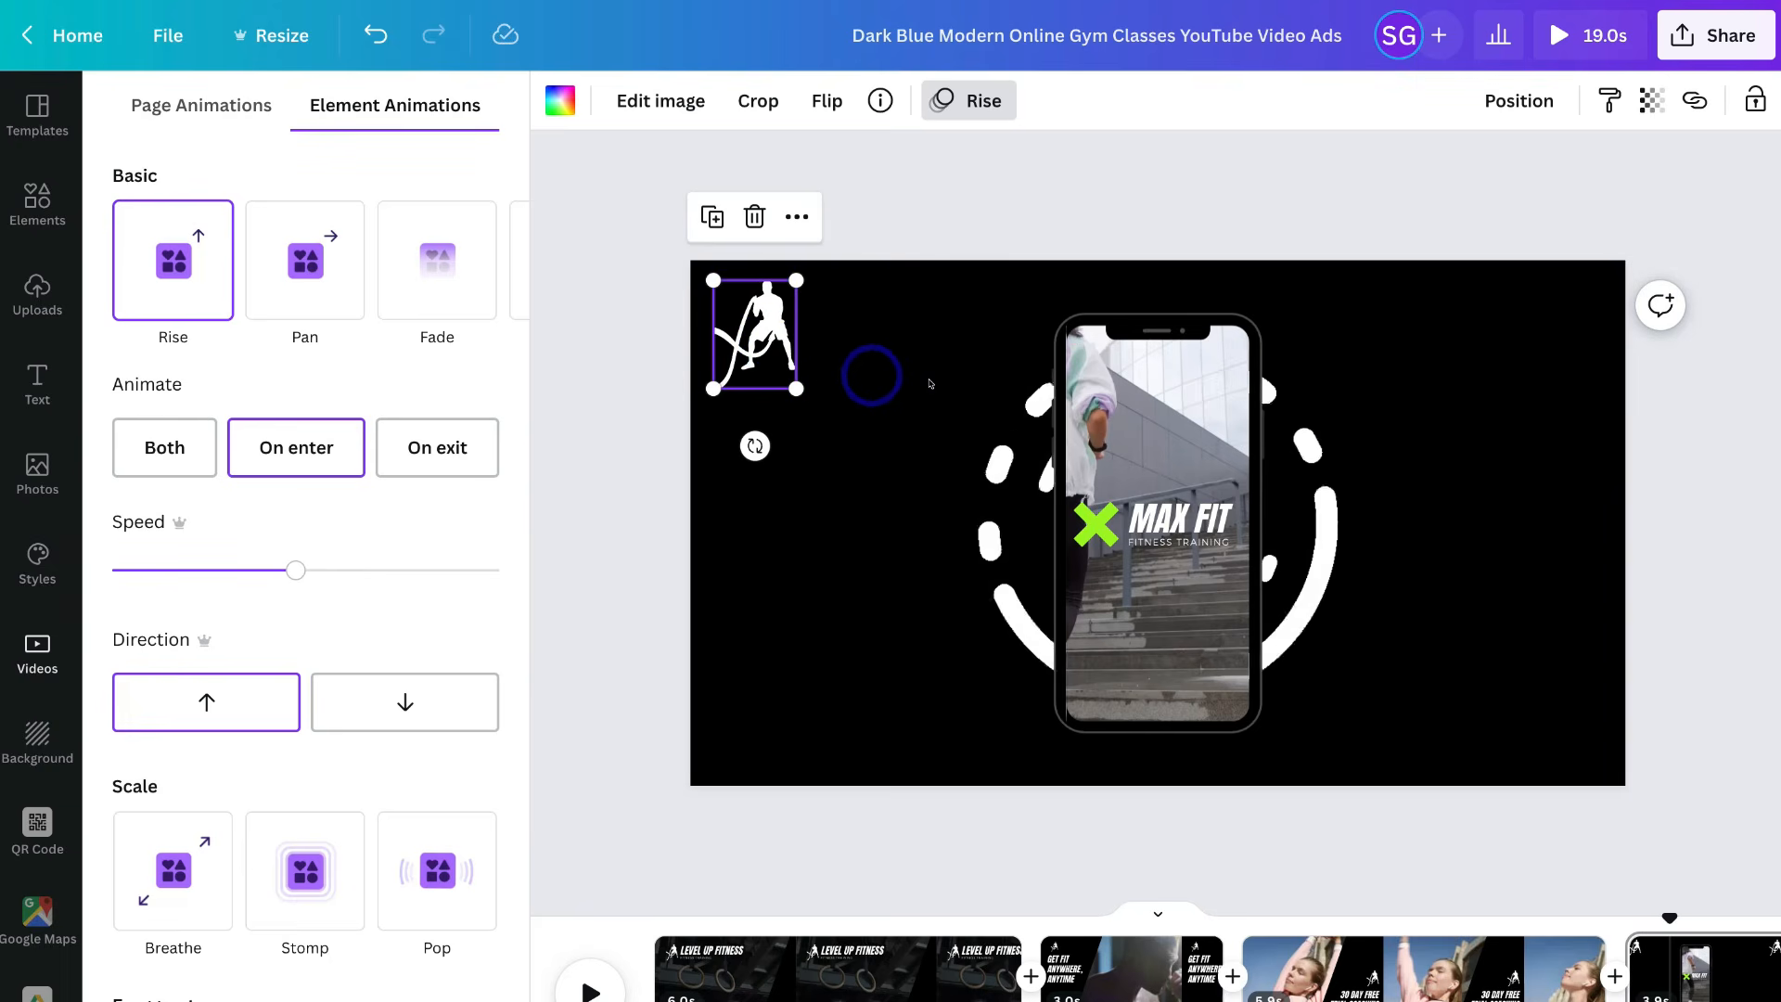
- Ungroup the MAX FIT logo on the phone mockup and delete its green X graphic
left_click(1095, 524)
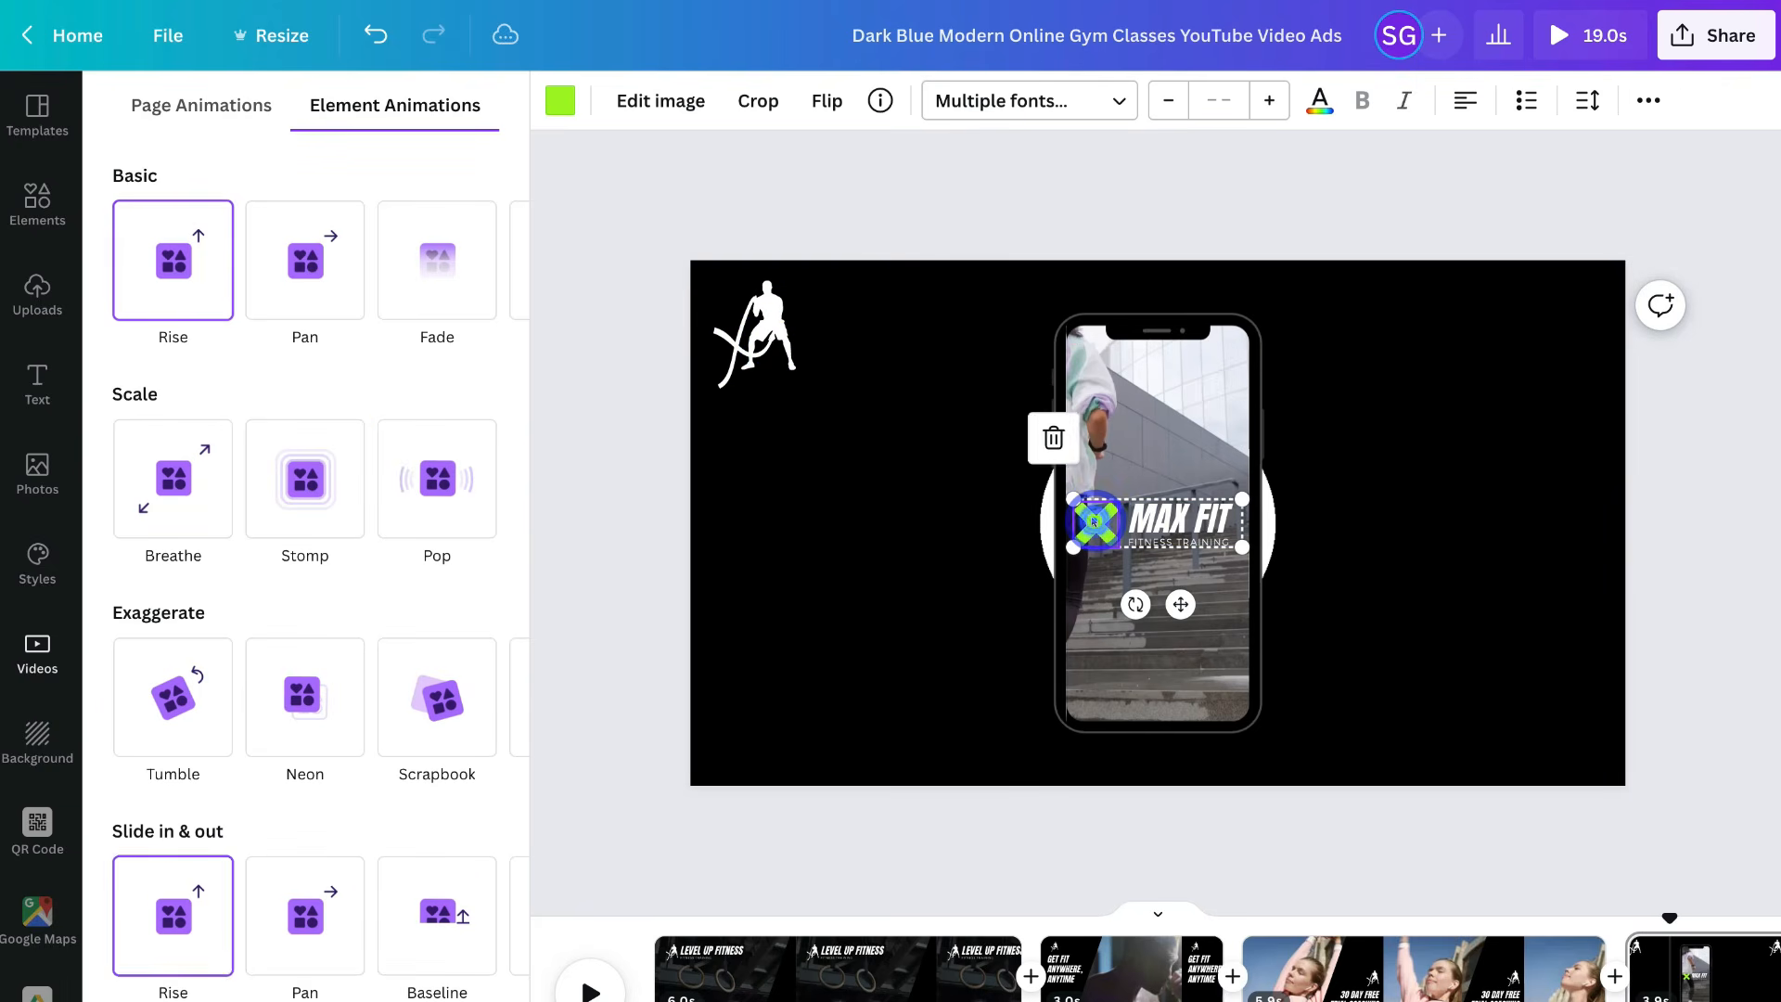
left_click(1634, 98)
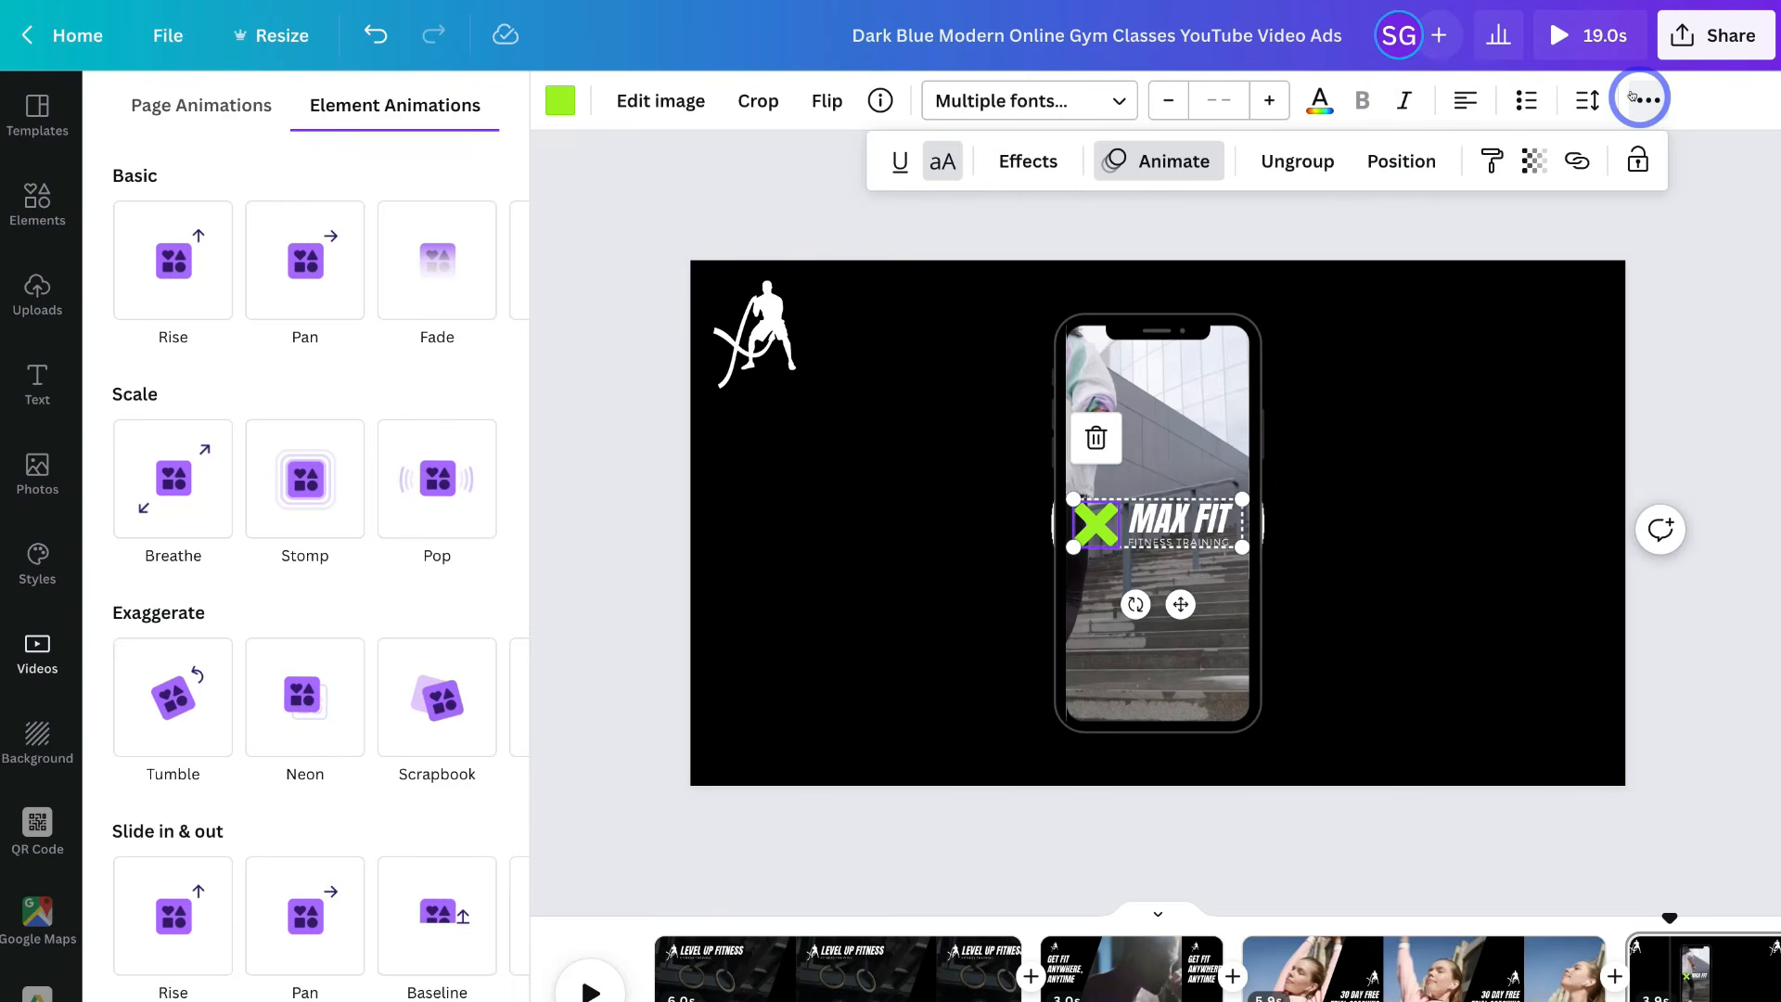
left_click(1297, 162)
left_click(1161, 496)
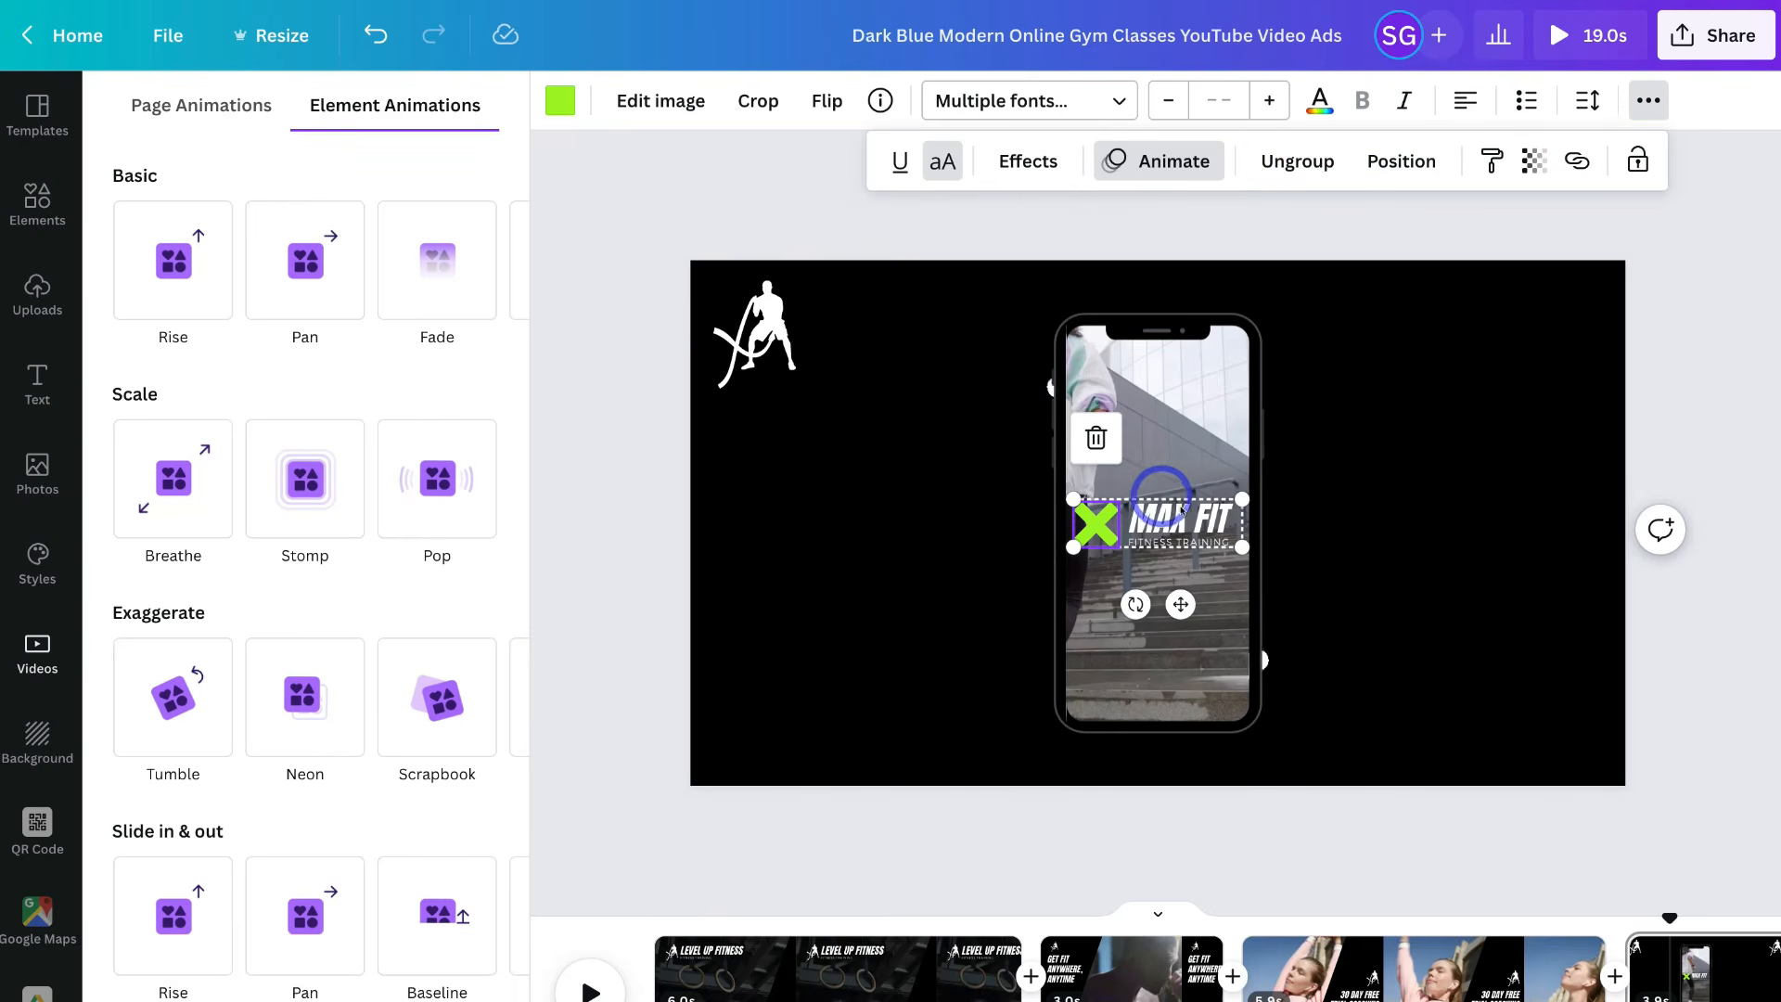
left_click(1158, 527)
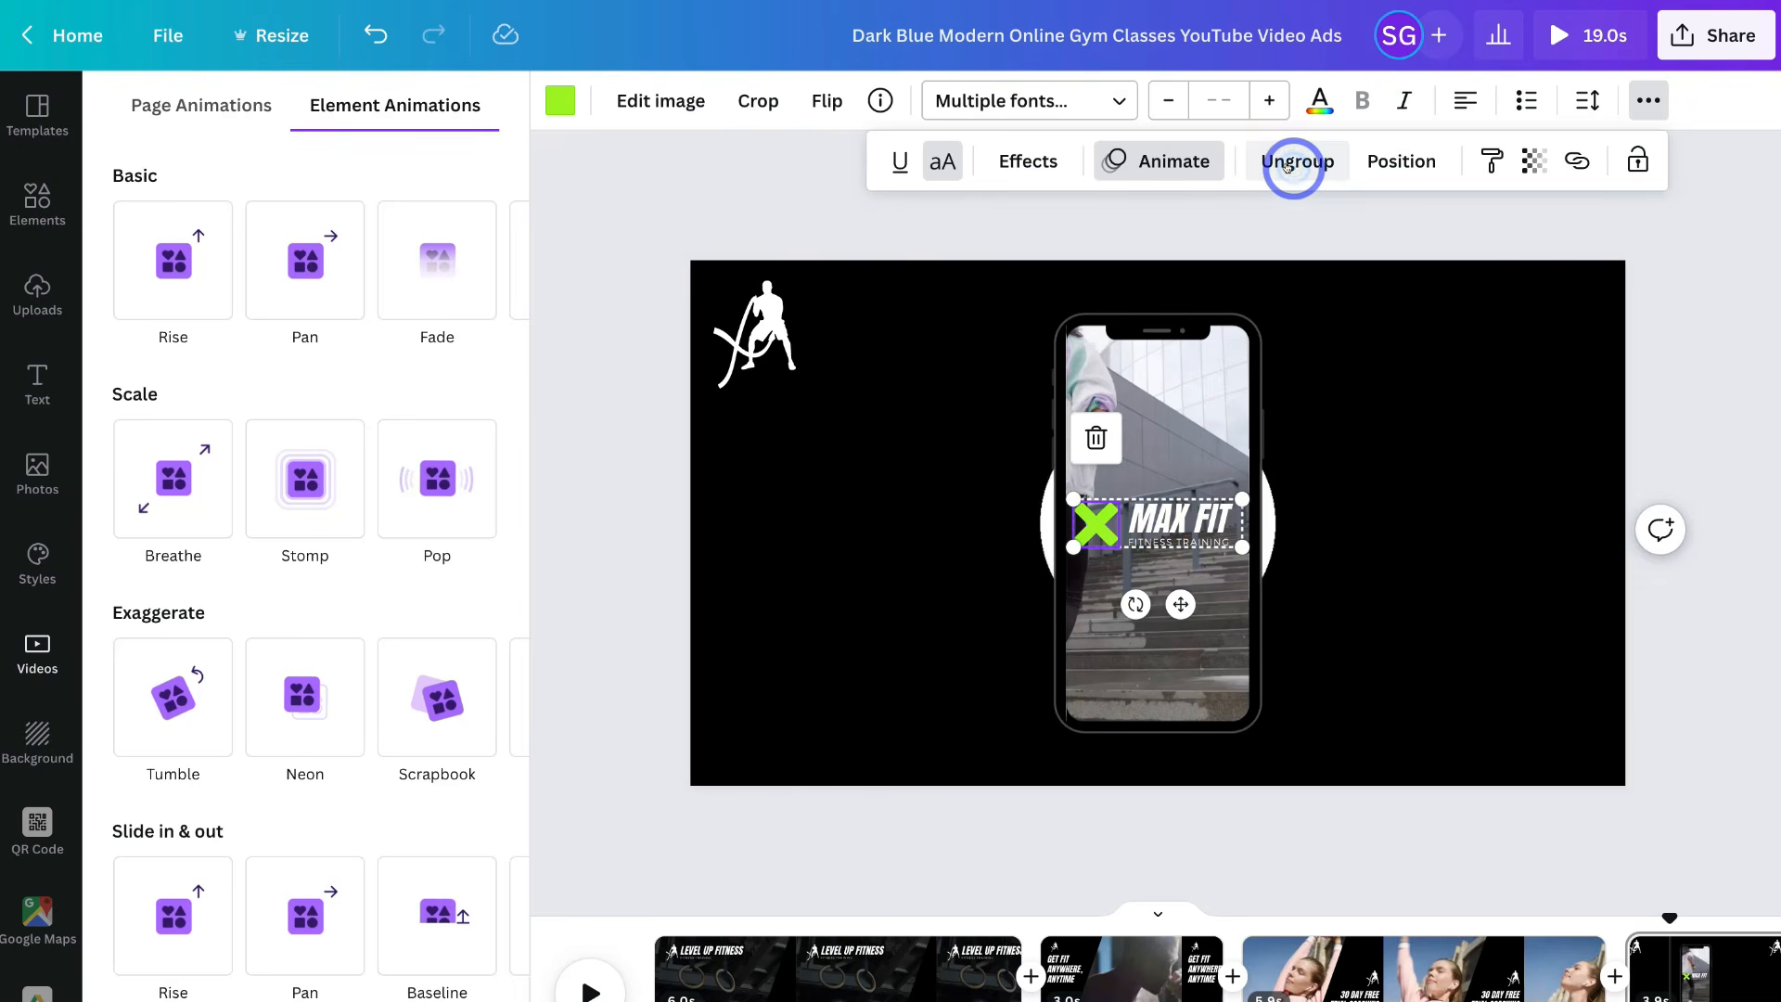
left_click(1184, 520)
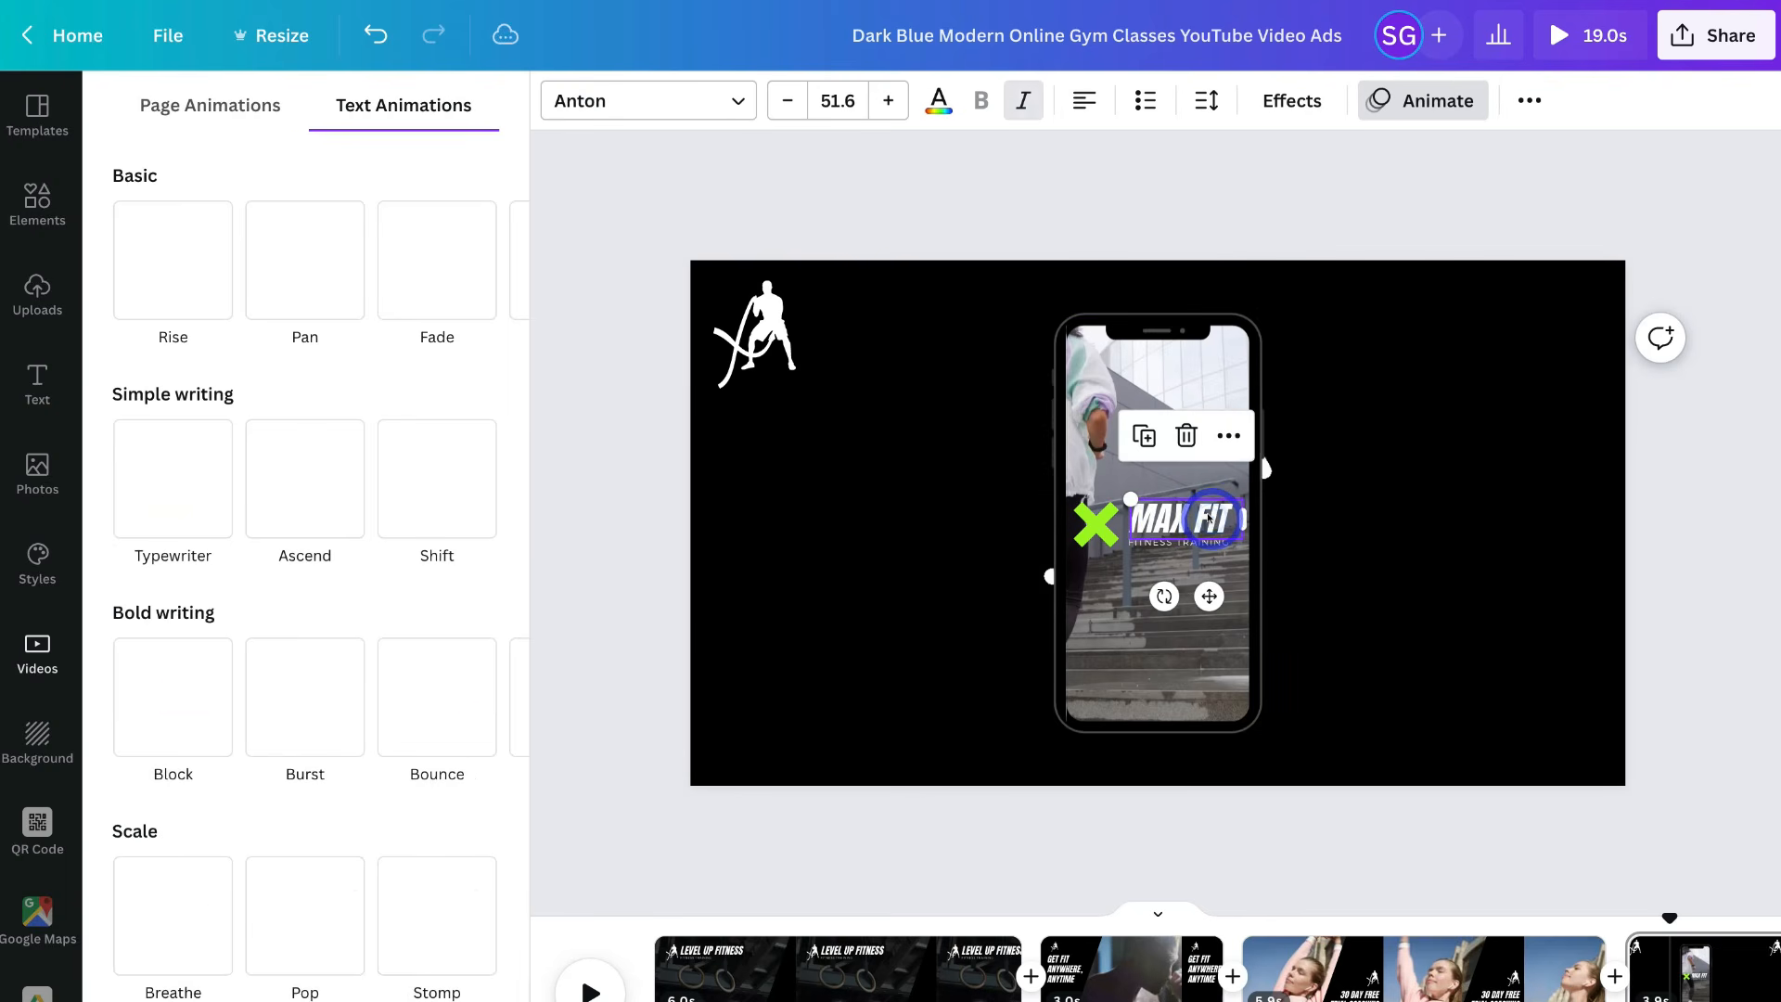
left_click(1099, 520)
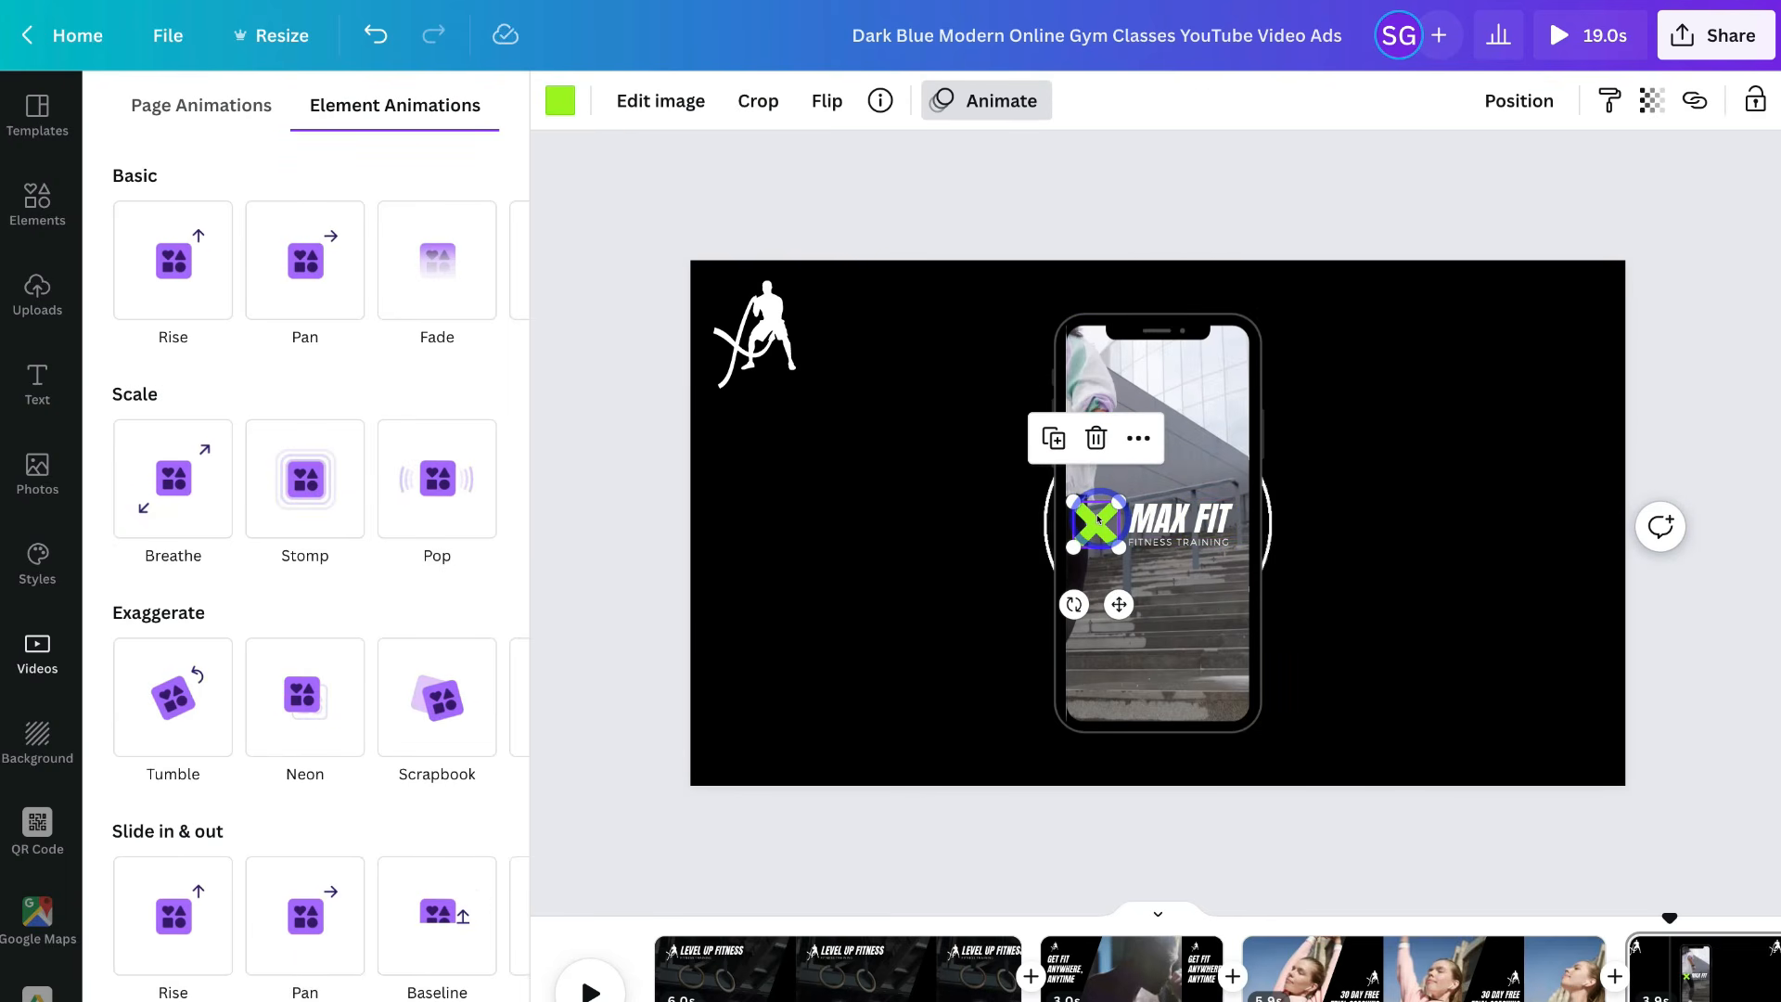
key("Delete")
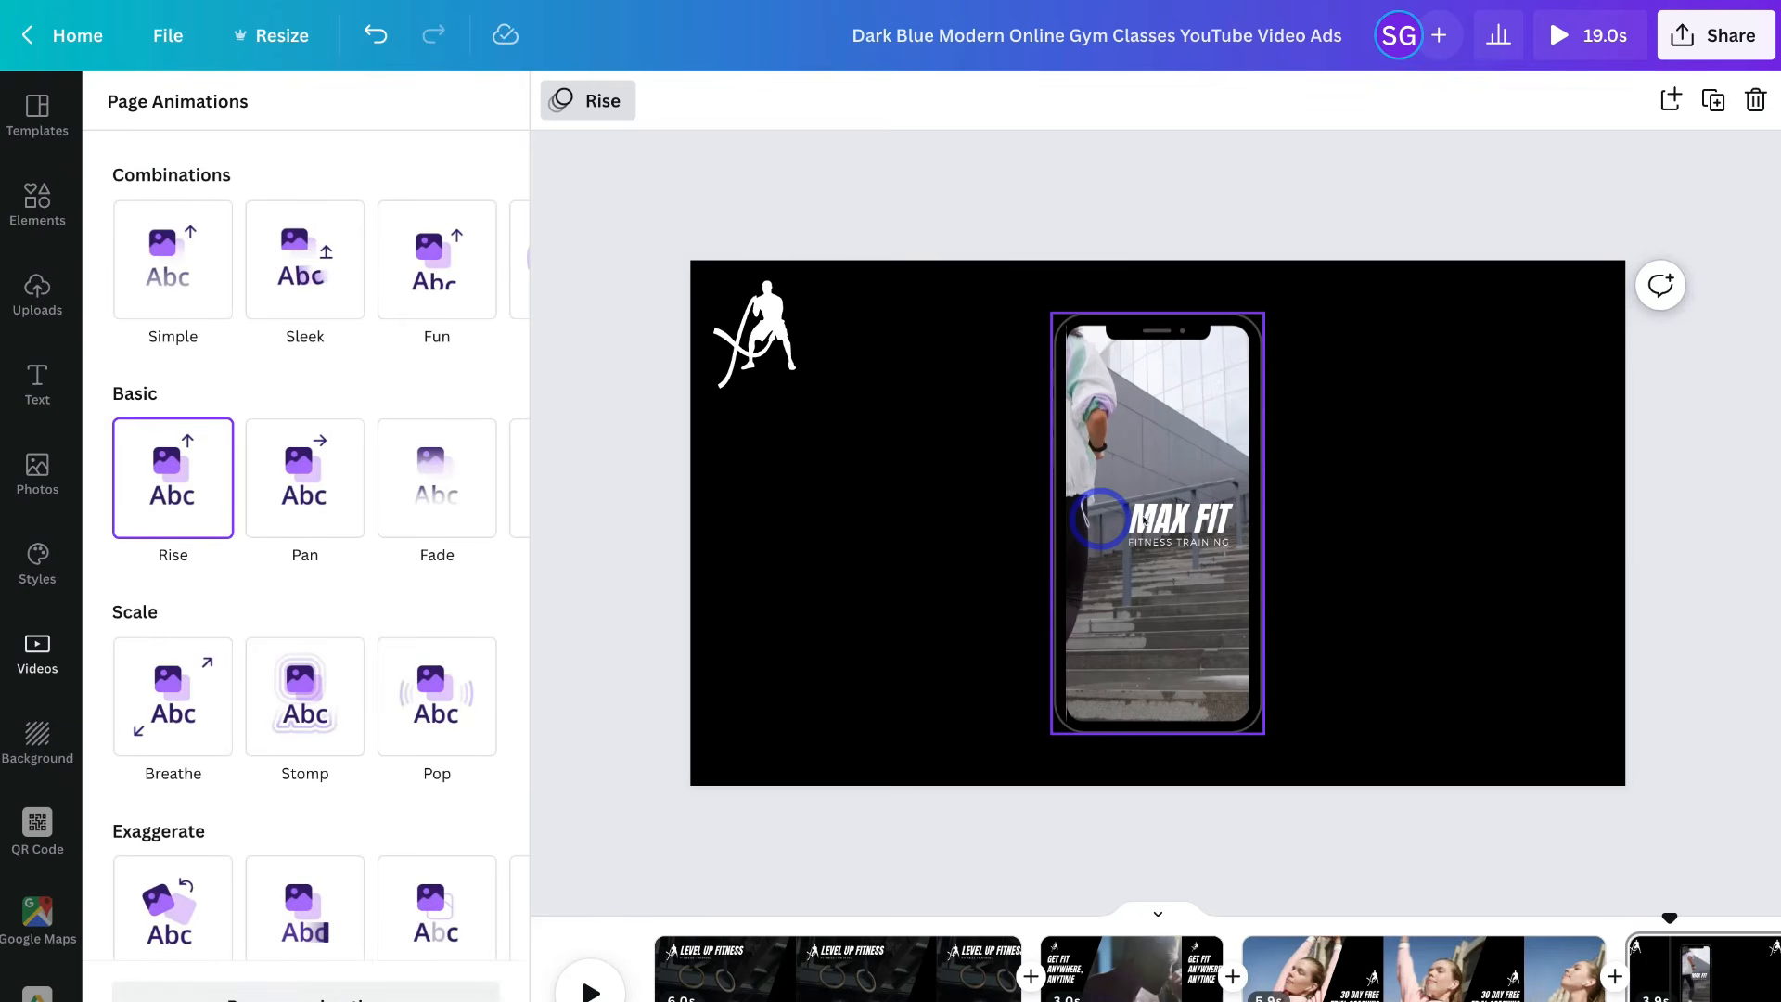
- Paste another battle-rope silhouette onto page 4, shrunk to fit beside the MAX FIT title on the phone mockup
right_click(1106, 520)
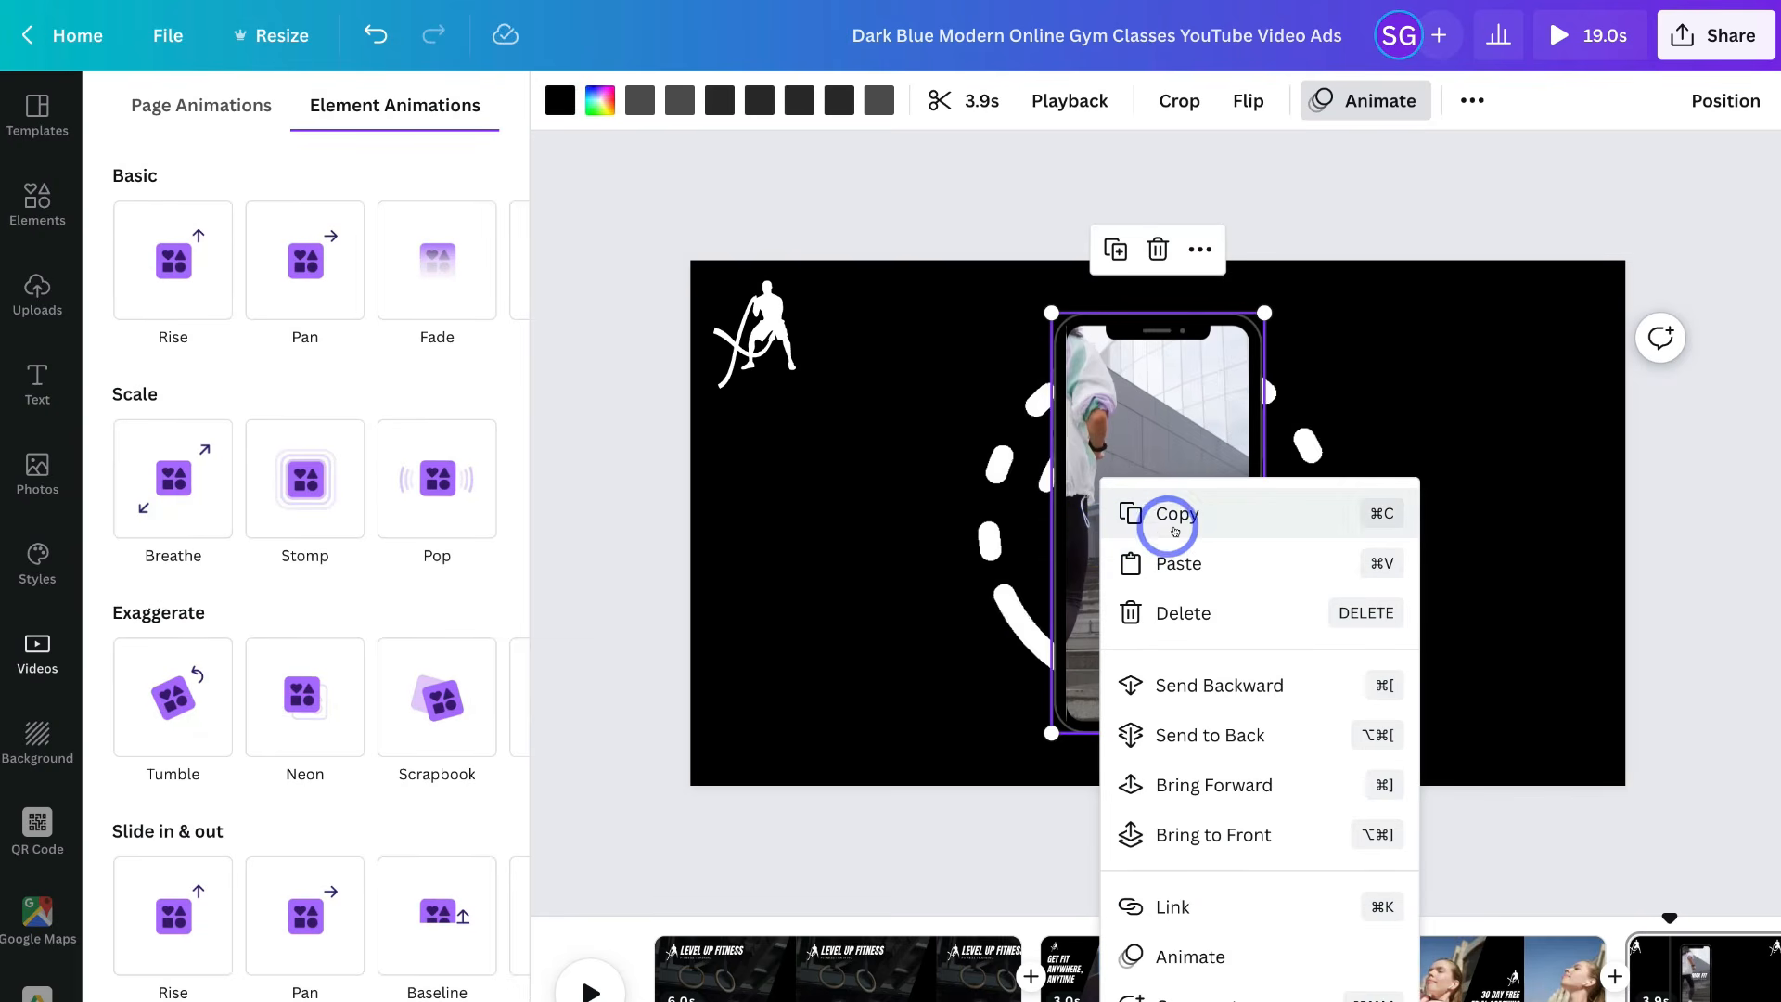
left_click(1185, 561)
left_click(831, 379)
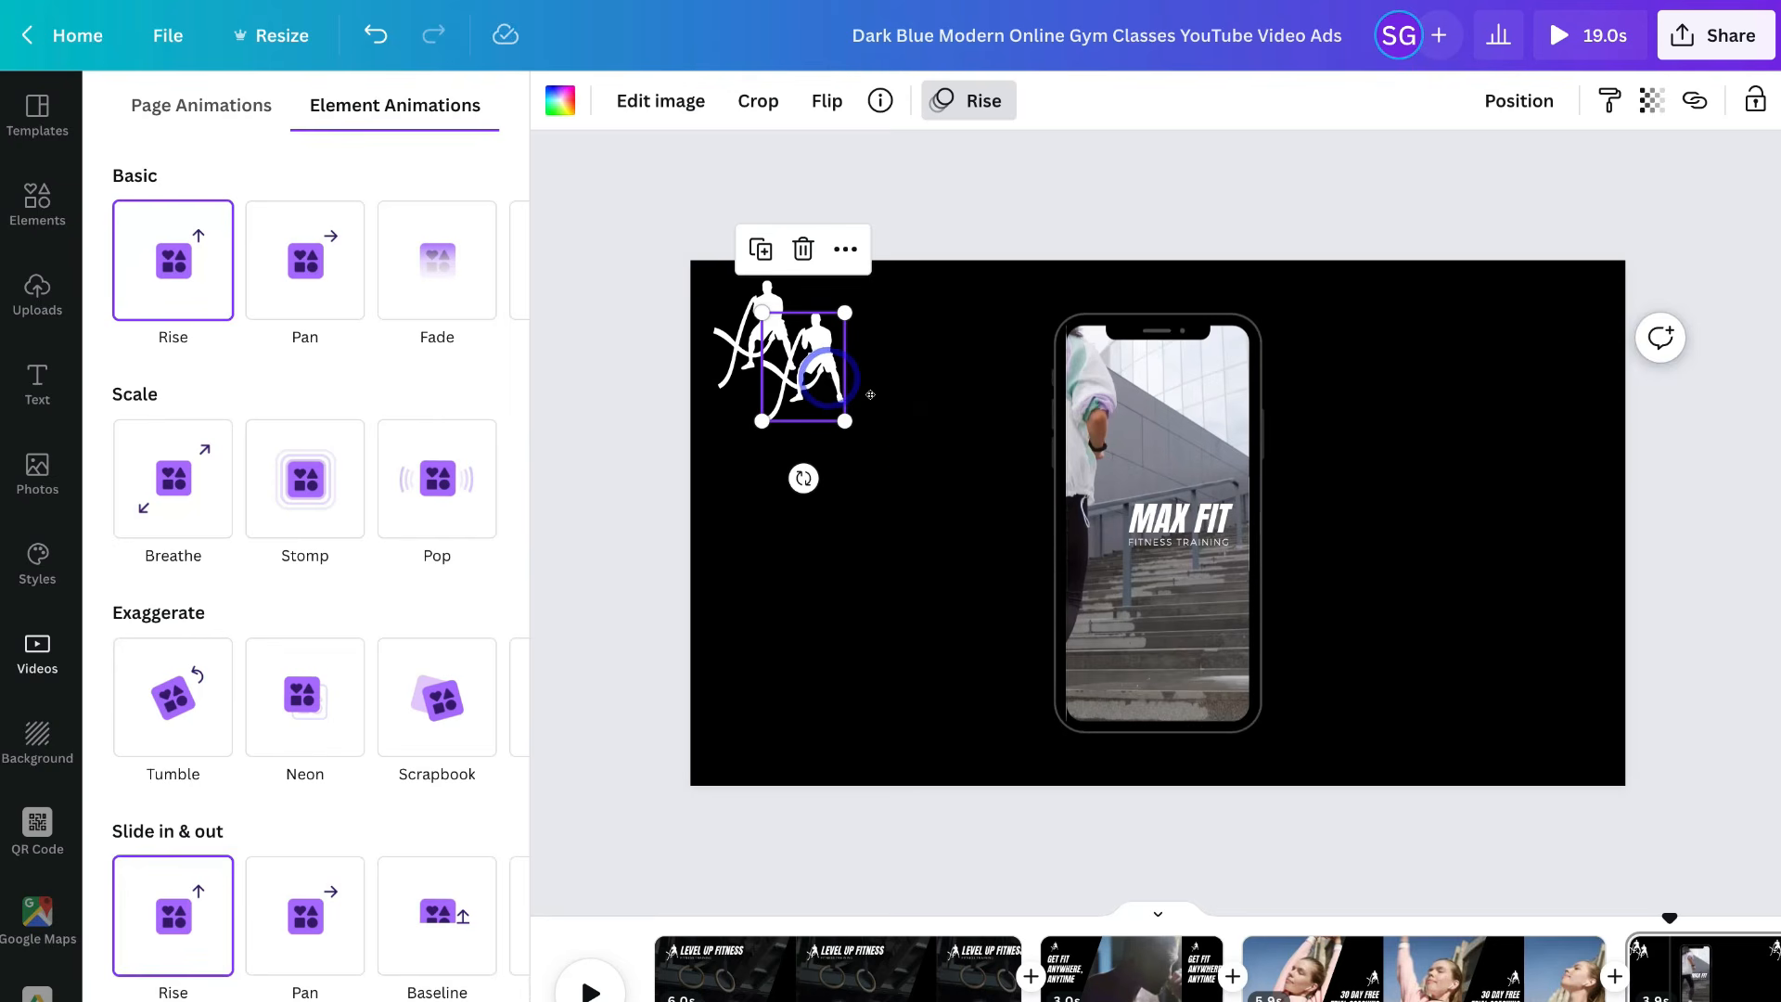
left_click_drag(808, 391, 1139, 587)
- Replace the MAX FIT title on the phone mockup with LEVEL UP FITNESS and move it up above the FITNESS TRAINING subtitle
left_click(1195, 521)
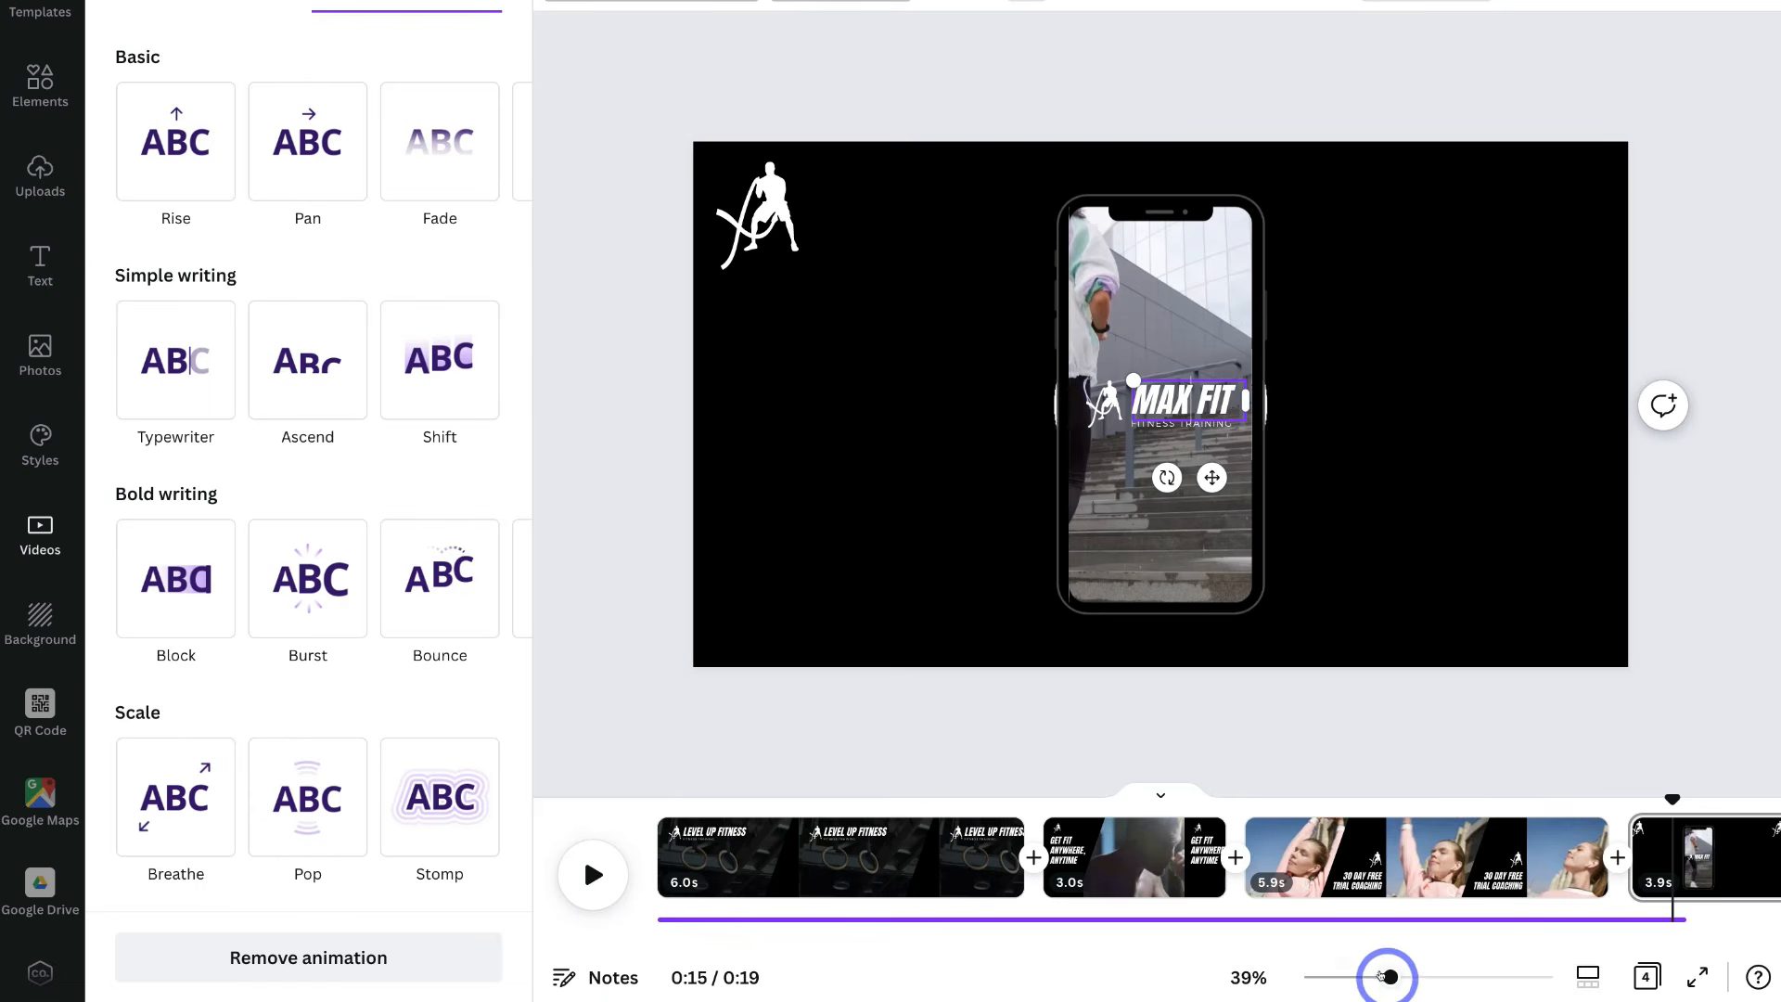
left_click_drag(1389, 976, 1472, 976)
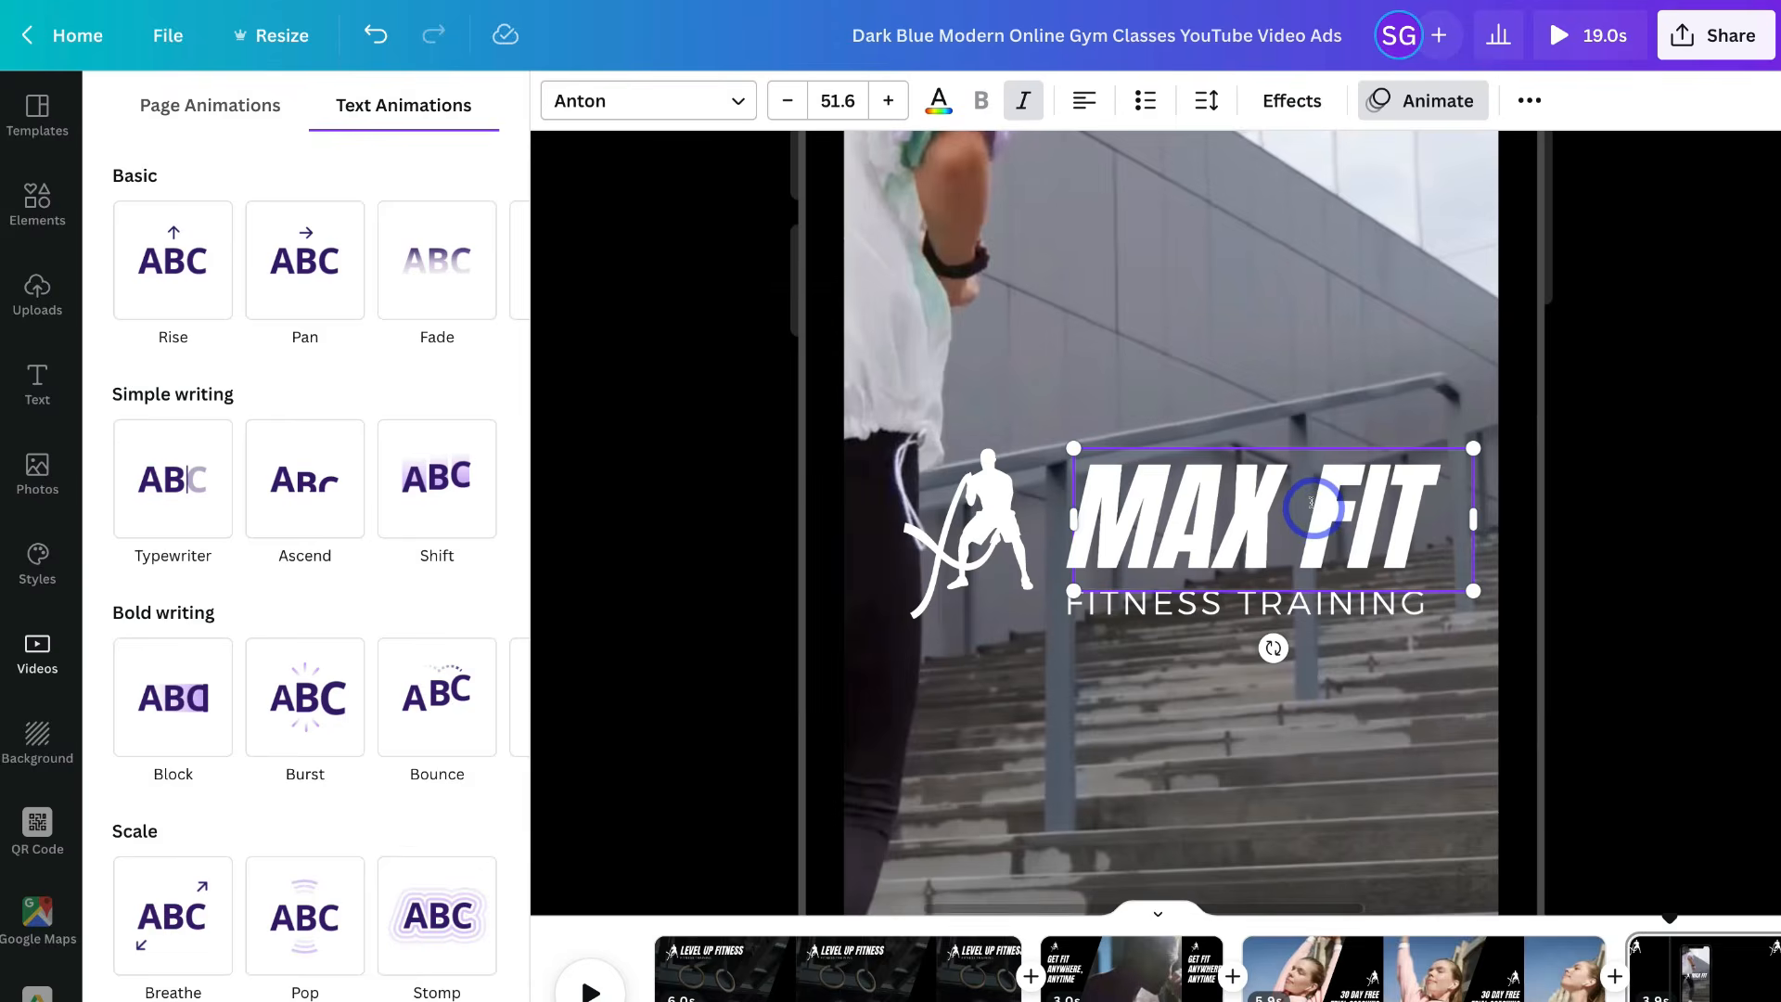
left_click_drag(1423, 386, 1248, 387)
left_click_drag(1246, 506, 1095, 509)
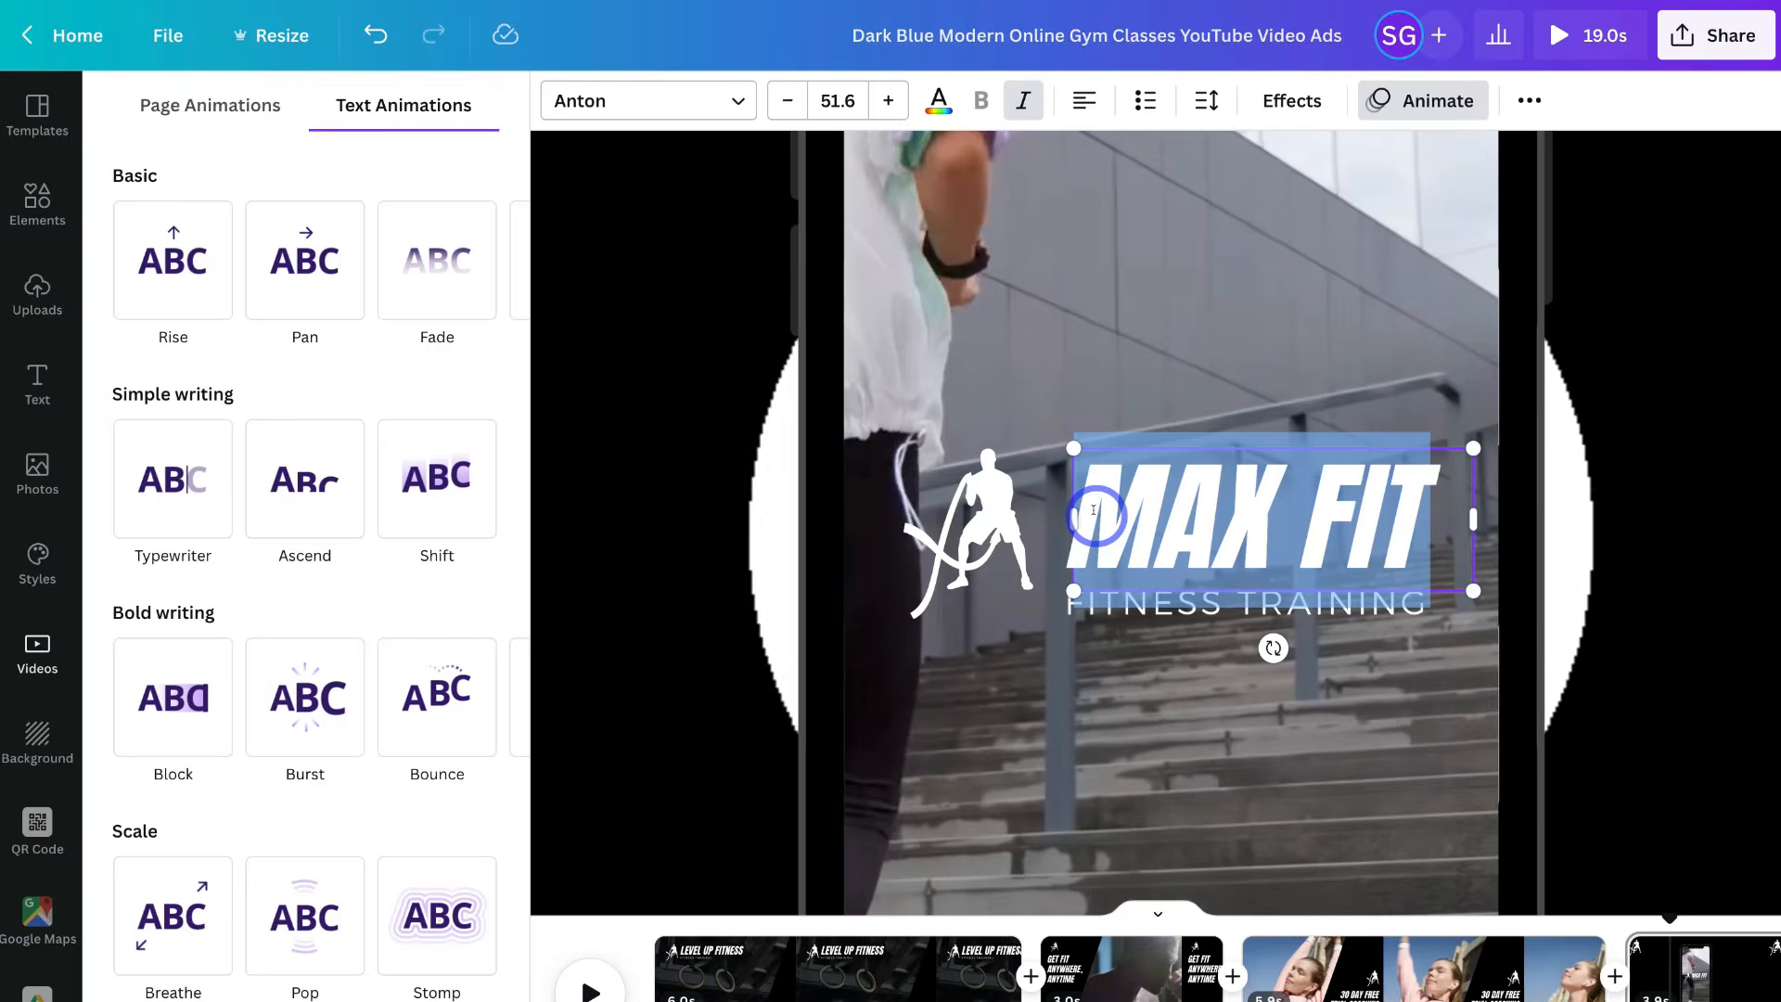
type("LEVEL UP FITNESS")
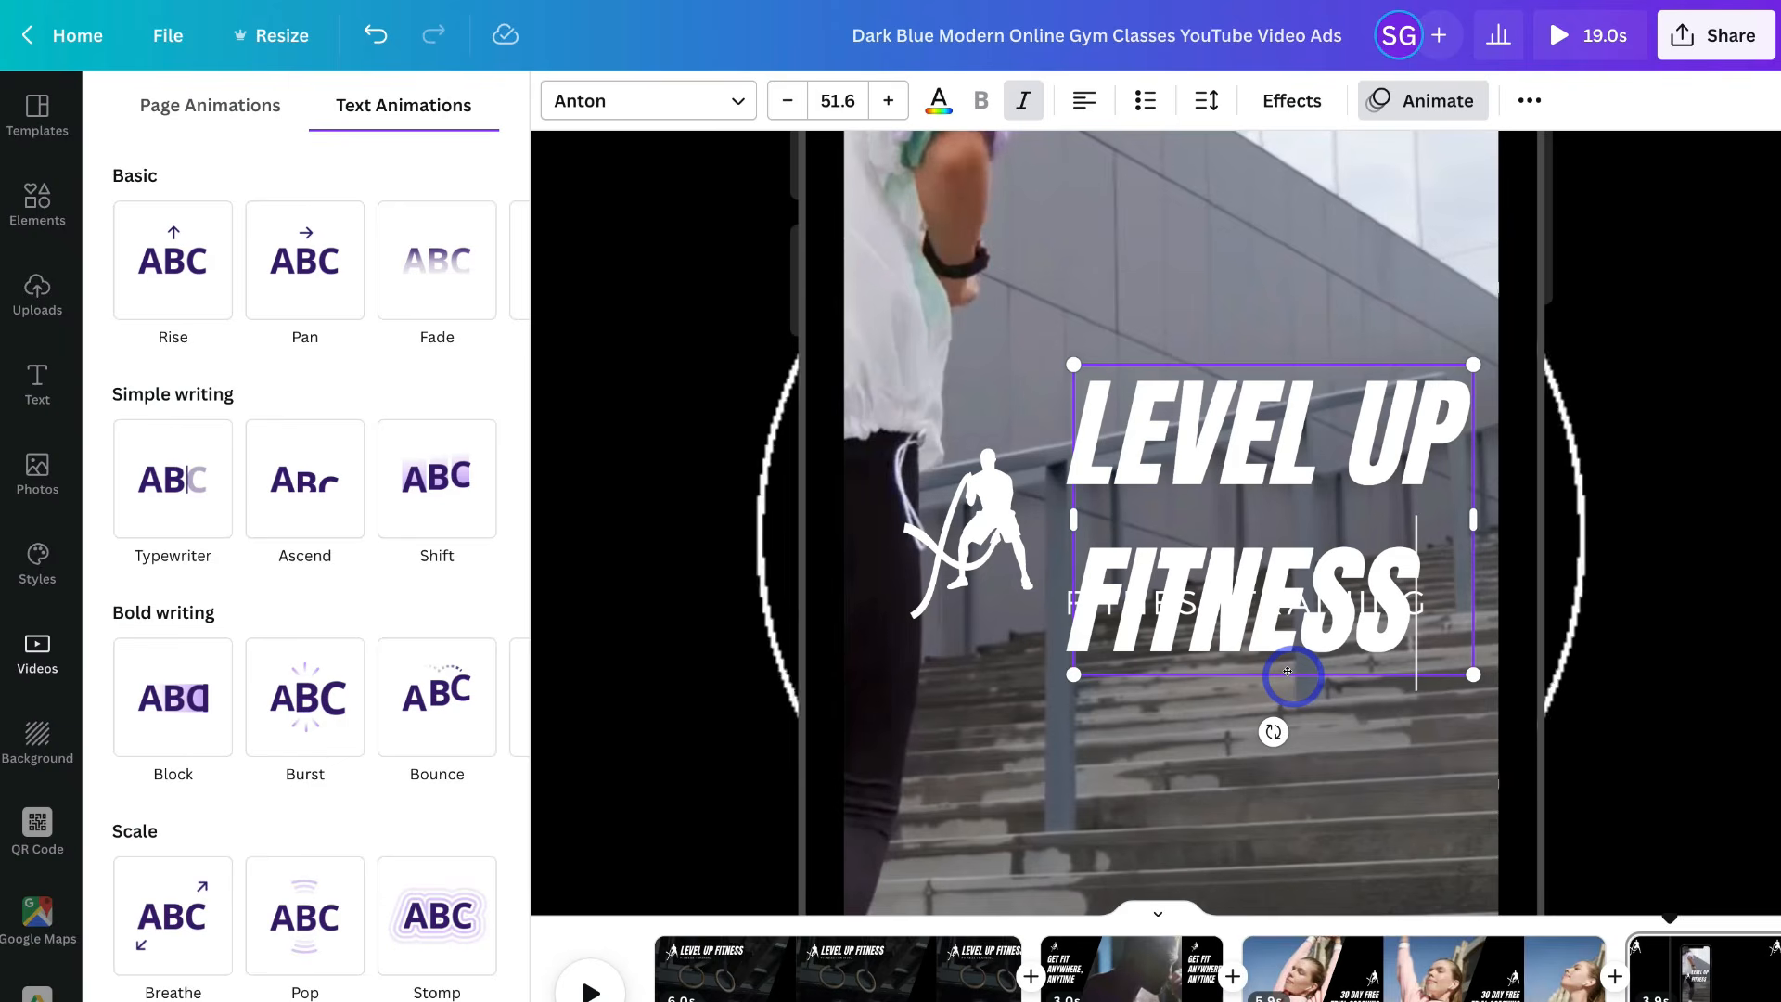
left_click_drag(1293, 654, 1285, 574)
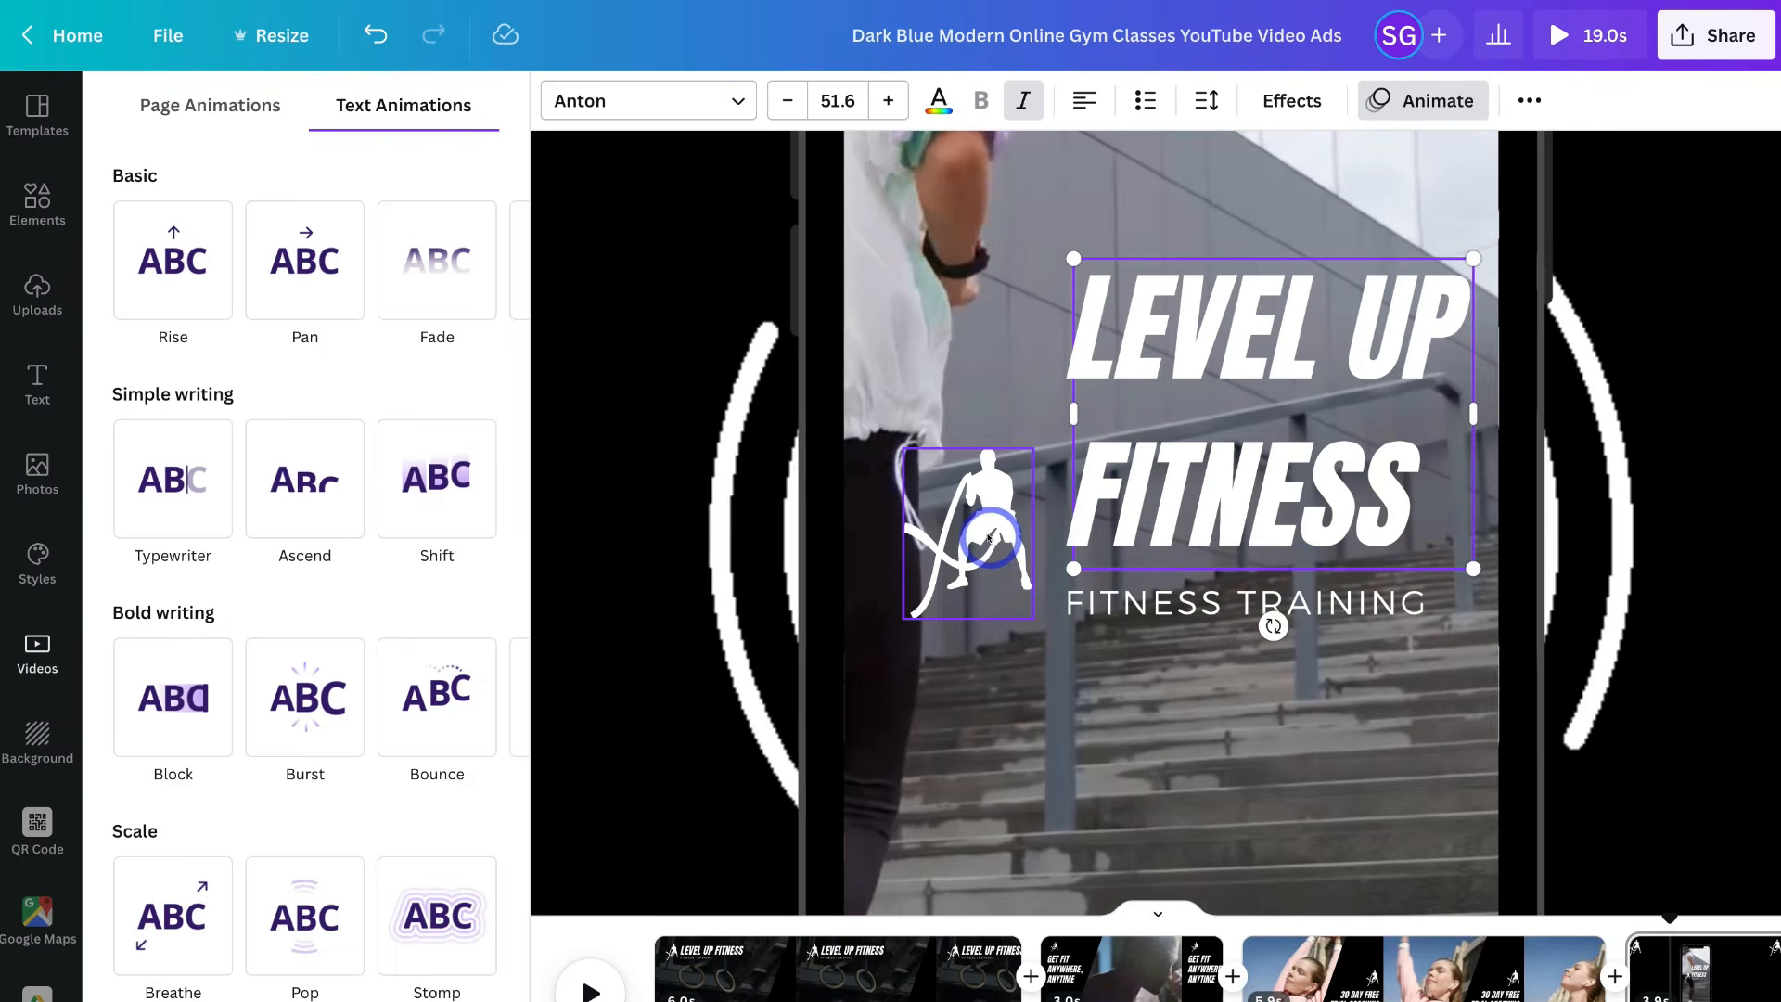
- Enlarge the phone mockup's battle-rope silhouette slightly and position it beside the two-line LEVEL UP FITNESS title
left_click_drag(979, 447, 872, 315)
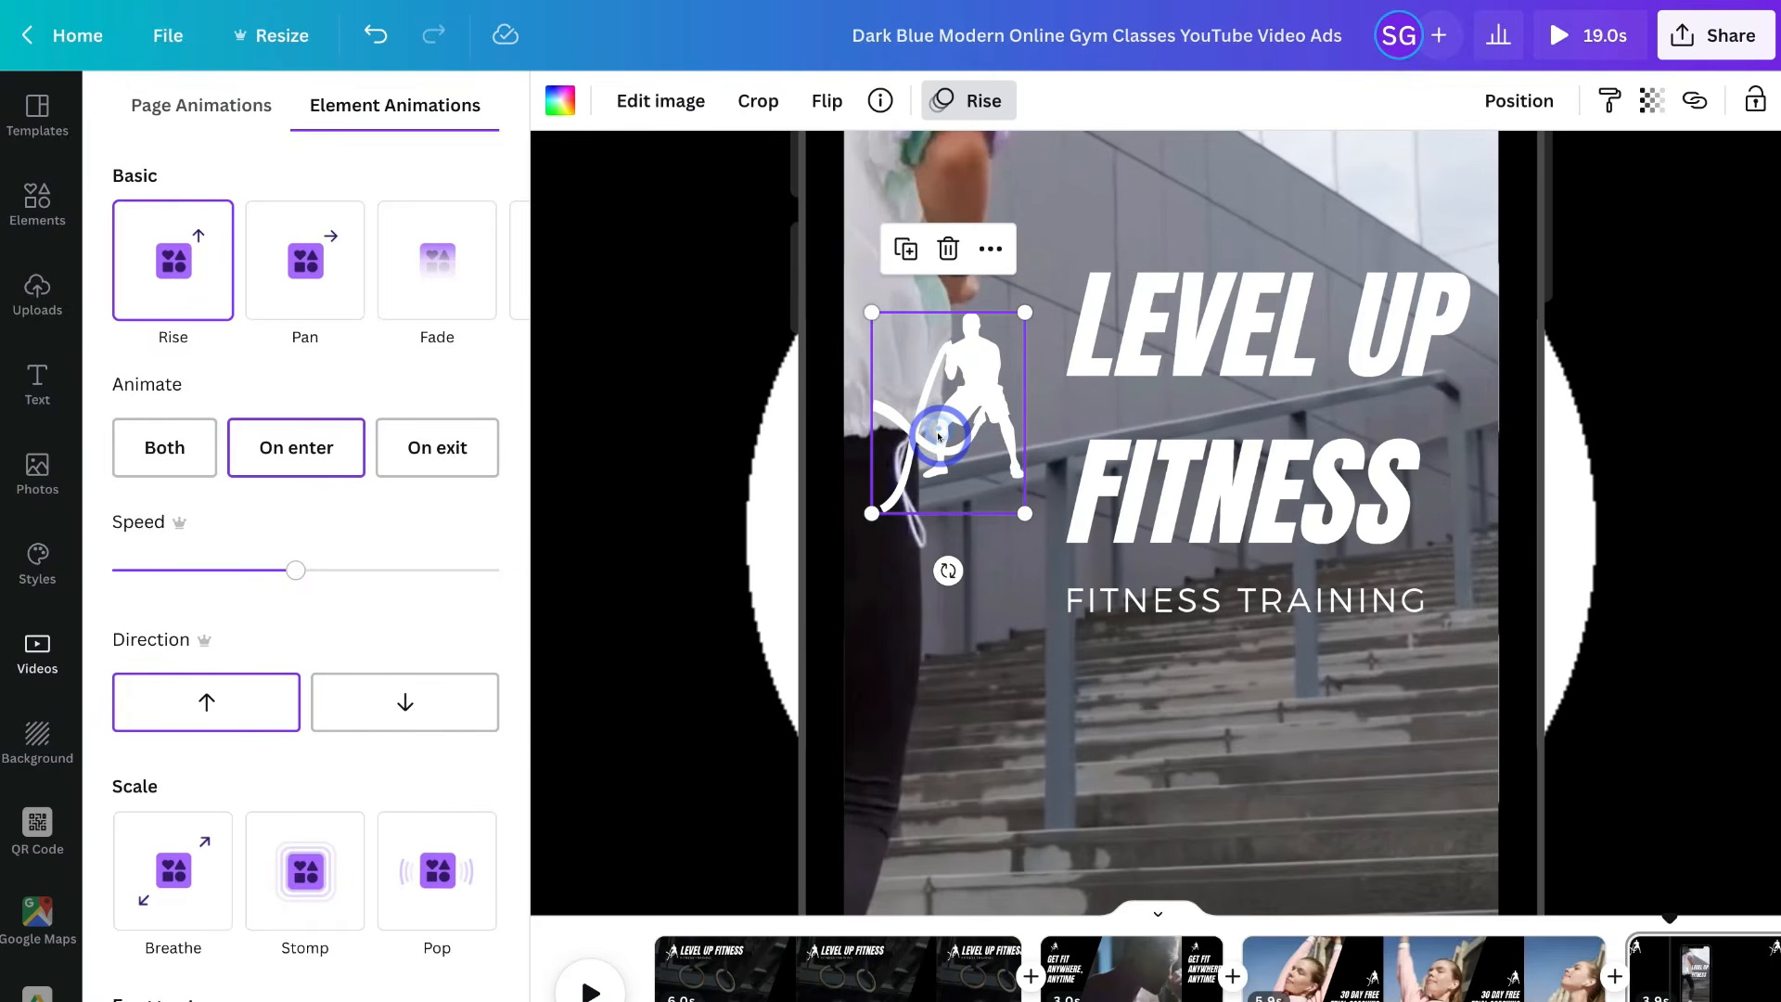
mouse_move(941, 376)
left_mouse_down()
mouse_move(940, 419)
mouse_move(938, 390)
mouse_move(949, 402)
left_mouse_up()
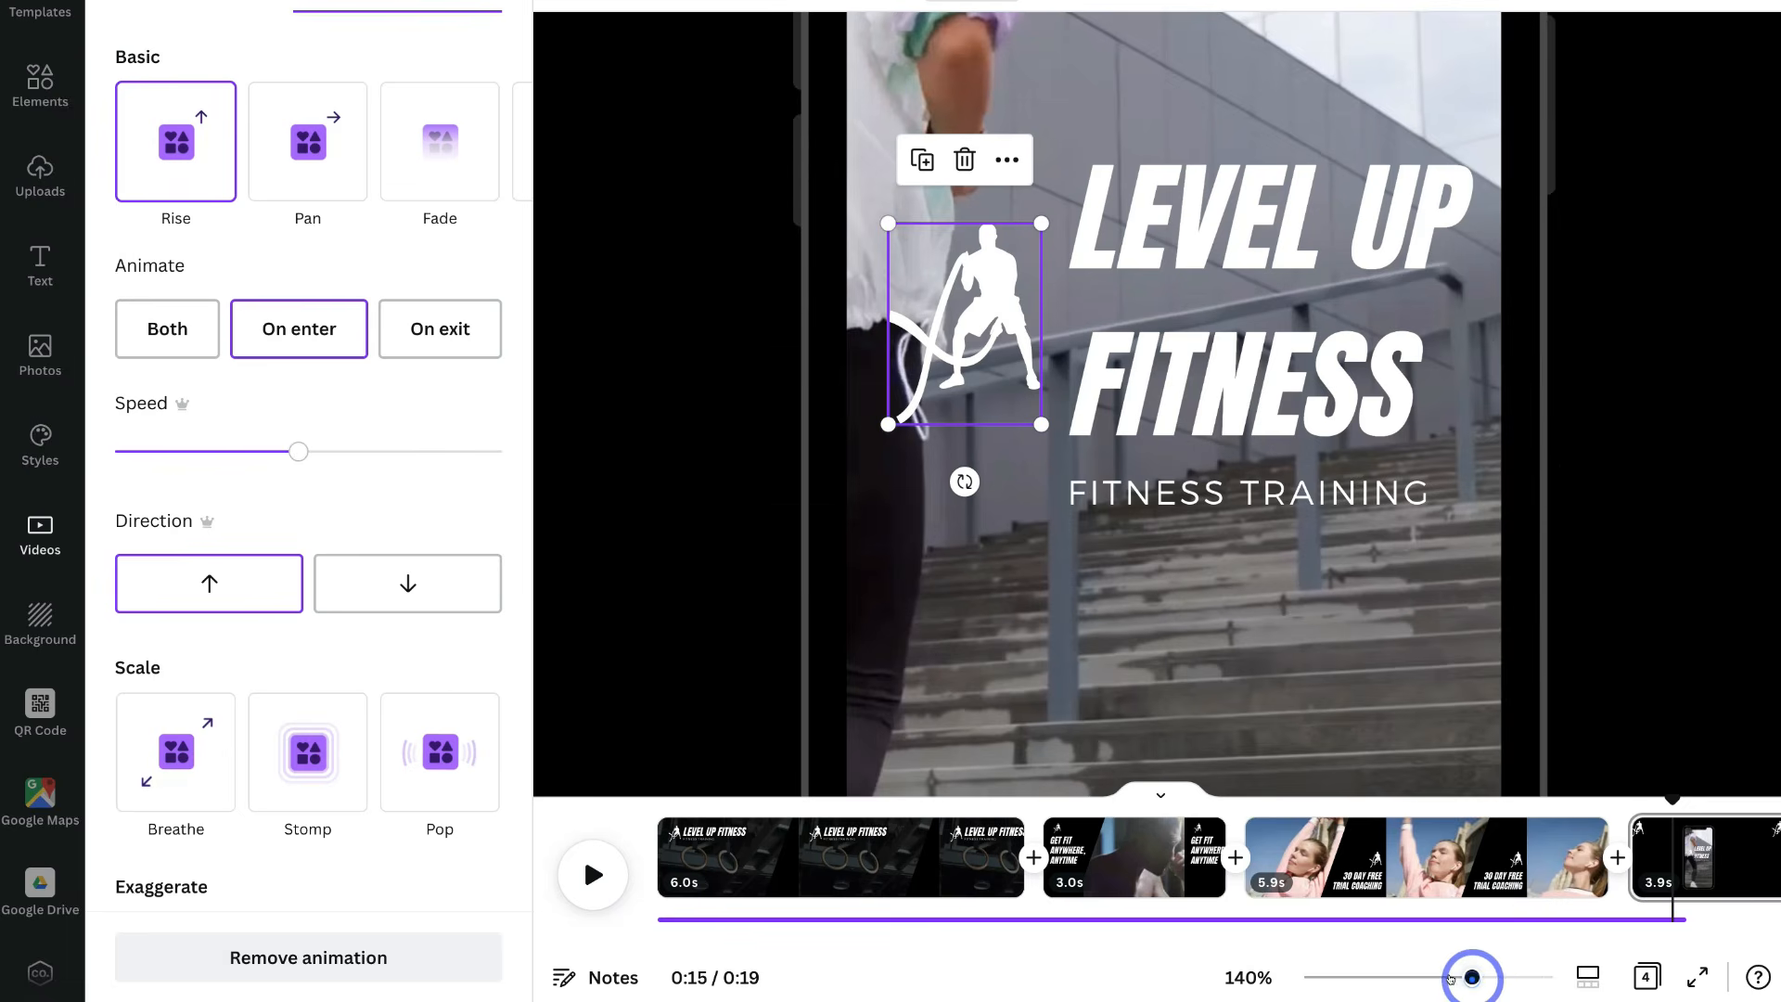
left_click(1397, 977)
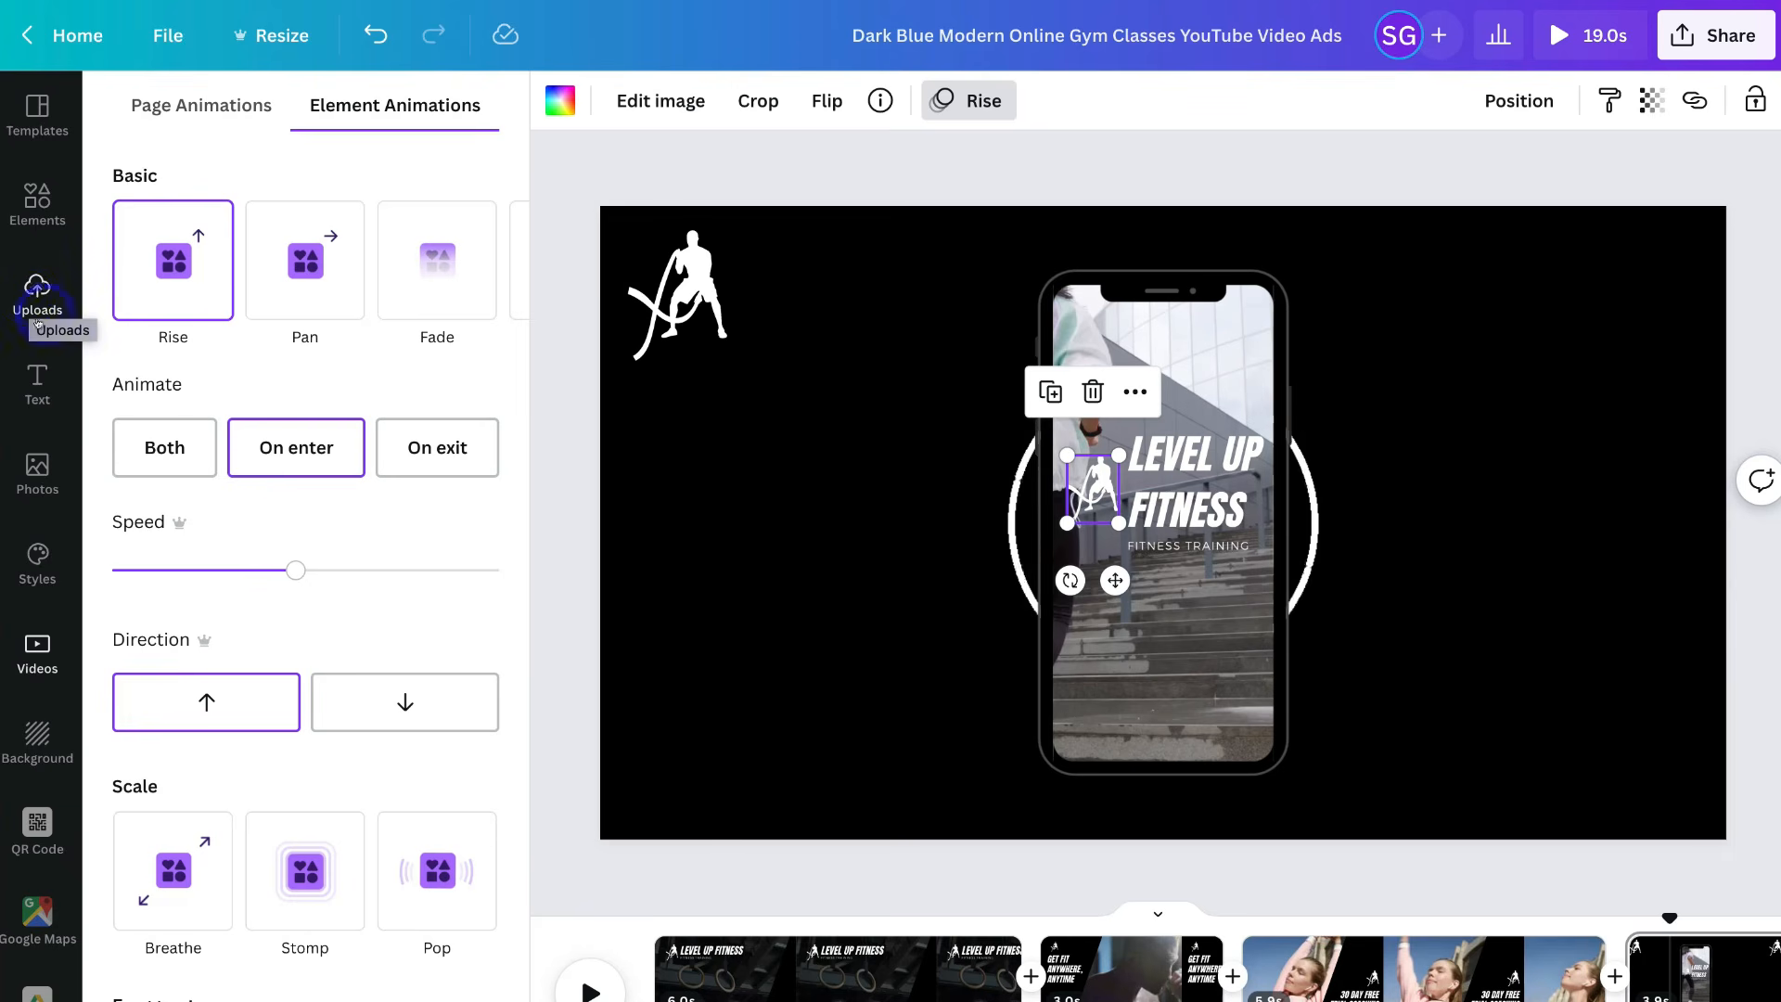
- Add a heading reading "Send Us A Message Now For A 7-Day Free Trial" to page 4 and shrink it to font size 38.7
left_click(34, 381)
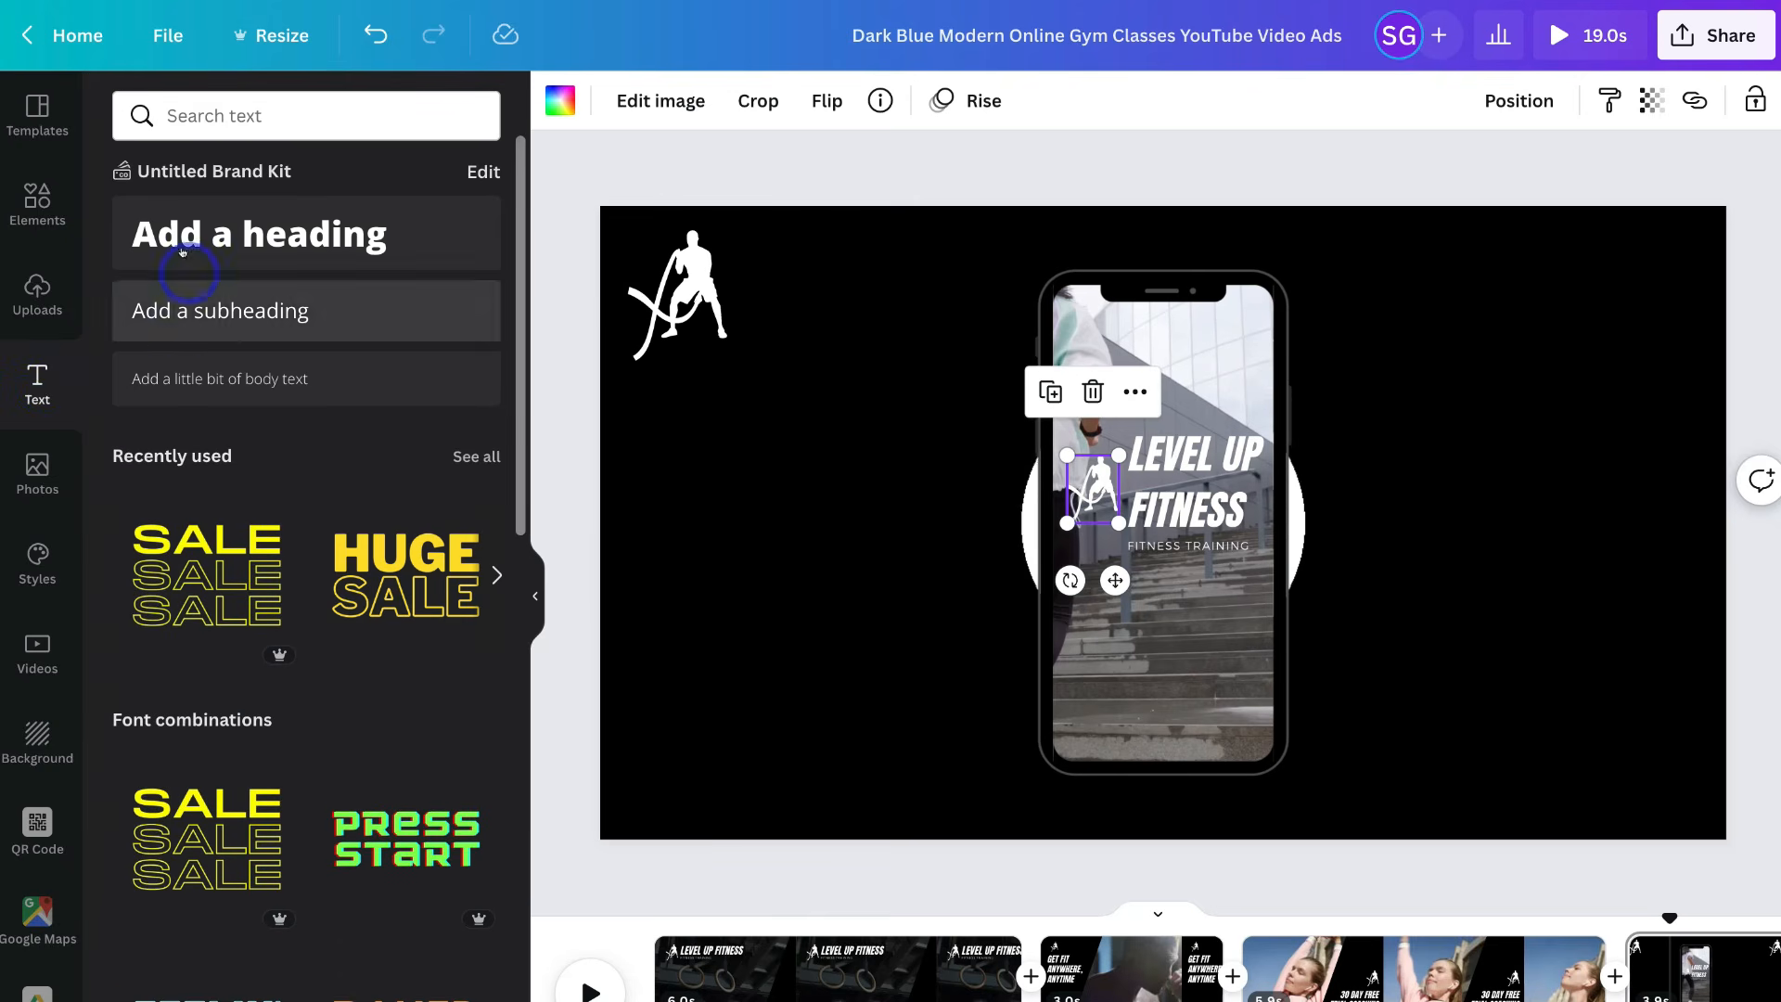
left_click(153, 239)
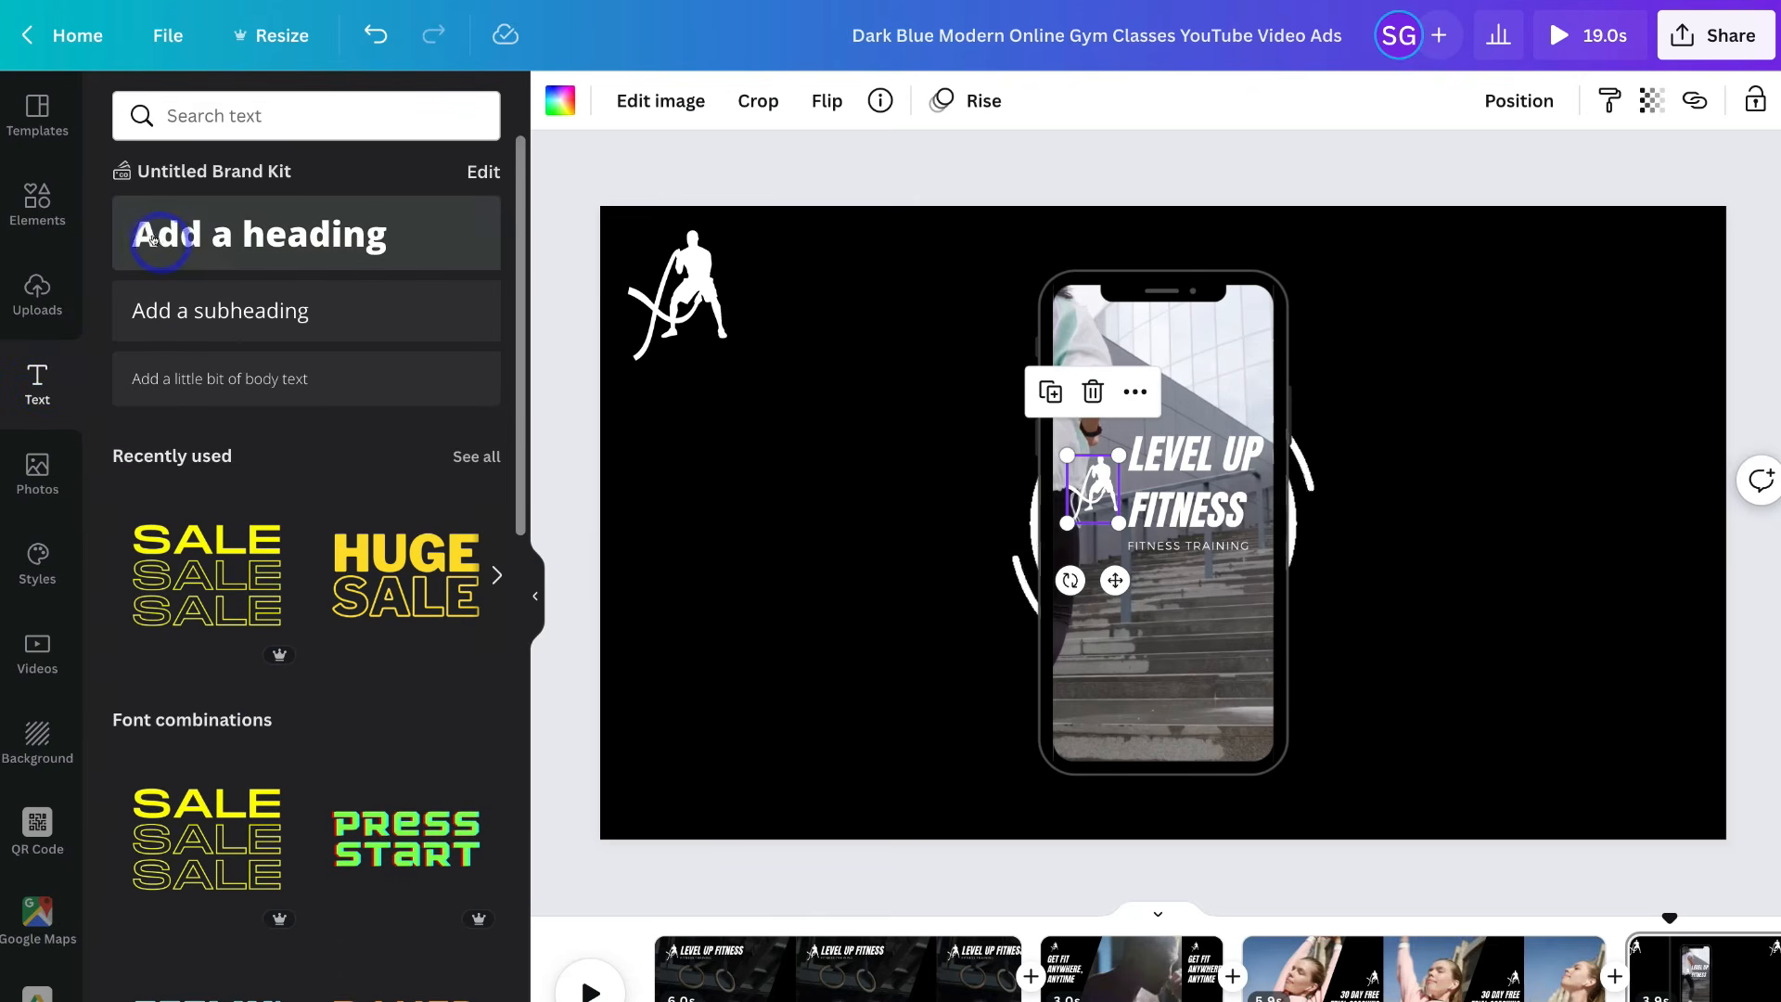
left_click(265, 236)
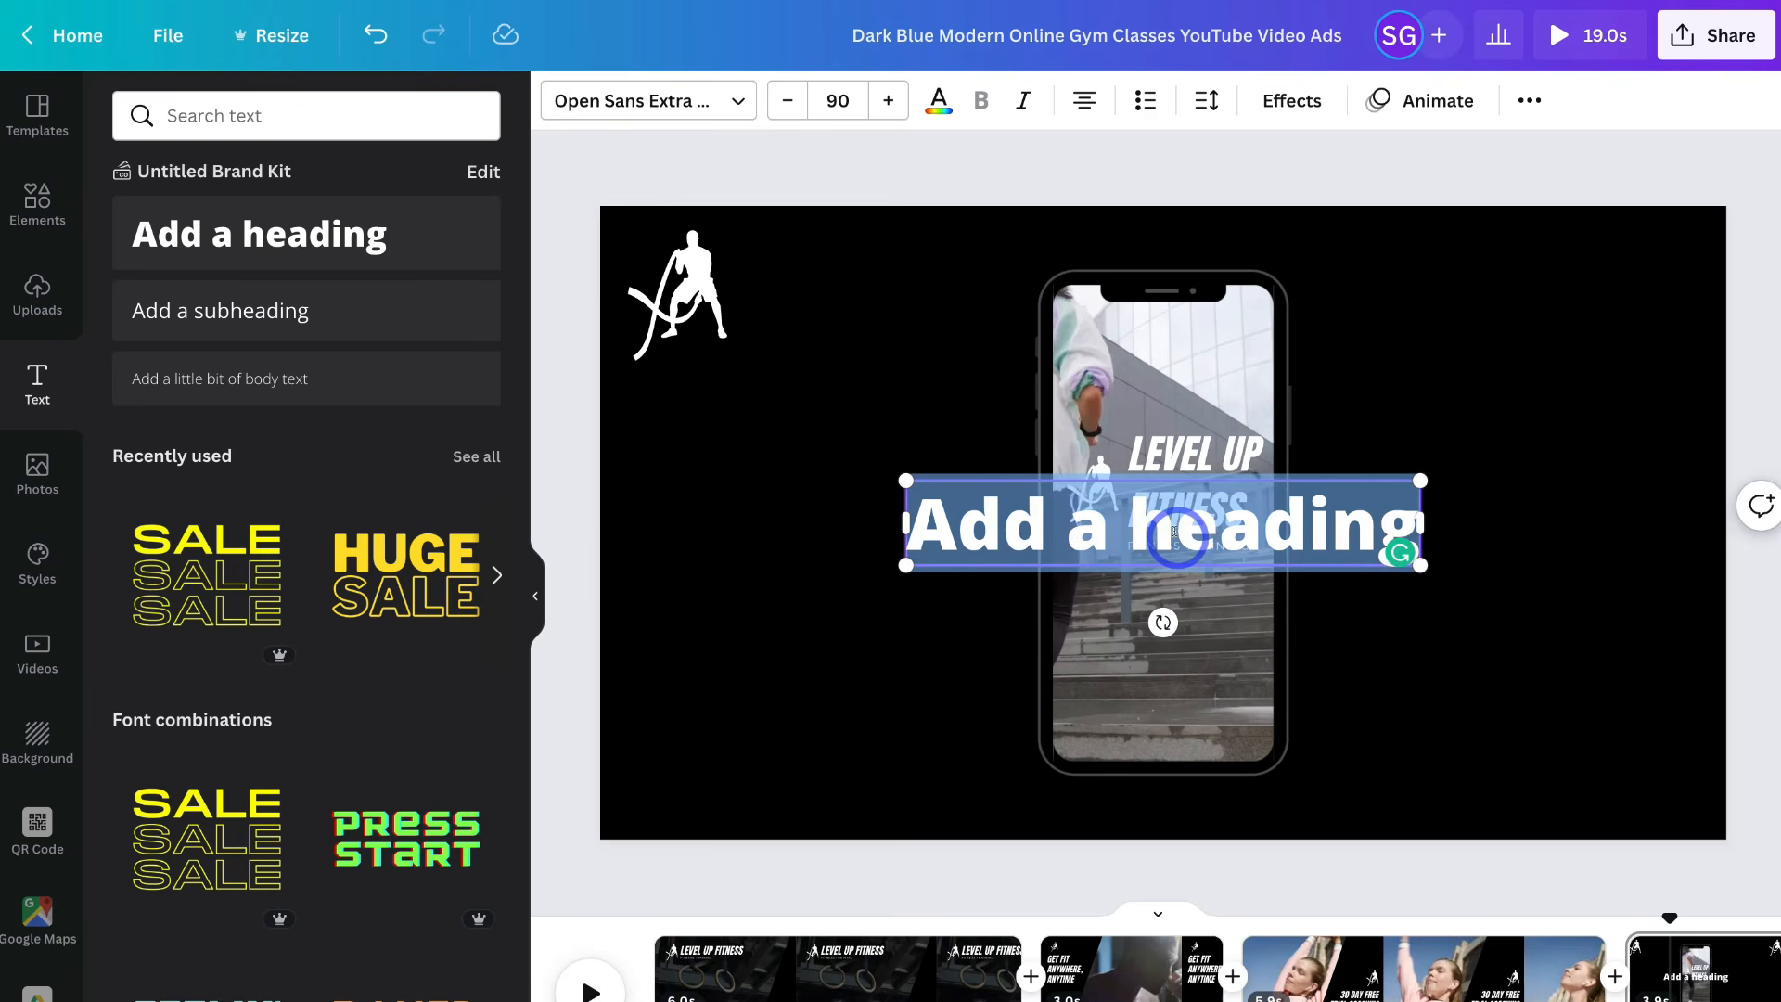
type("Send Us A Message Now For A 7-Day Free Trial")
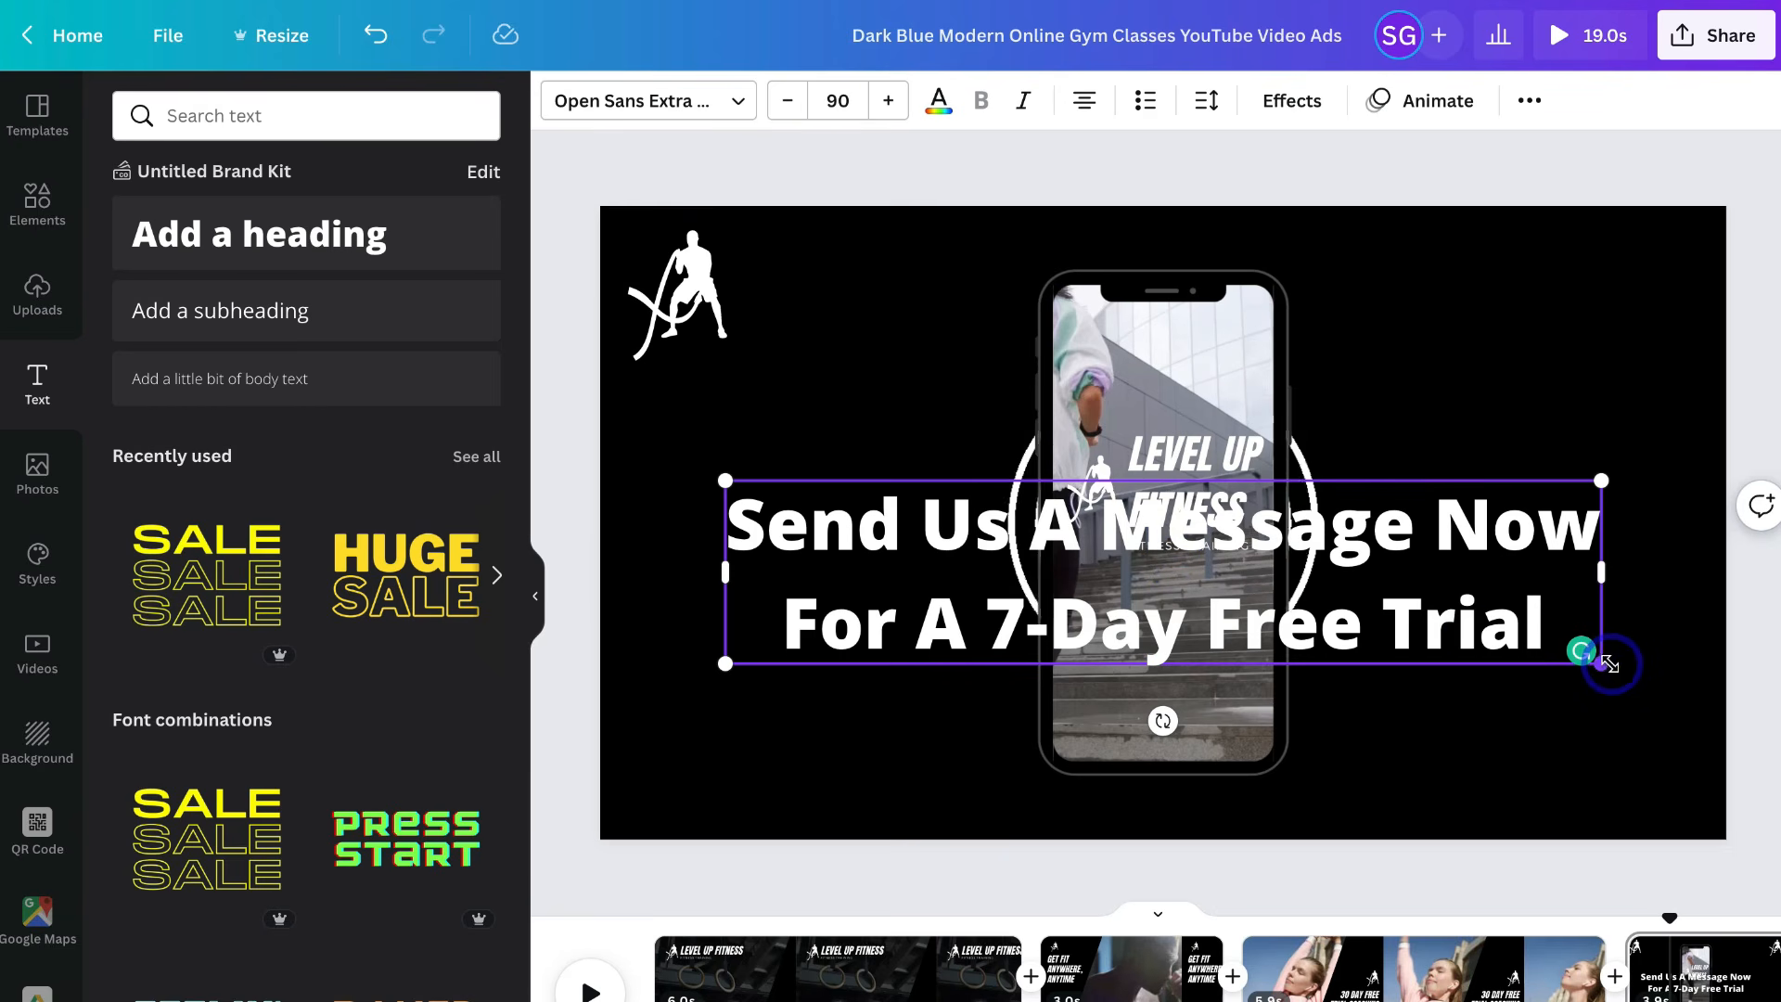
left_click_drag(1610, 665, 1102, 560)
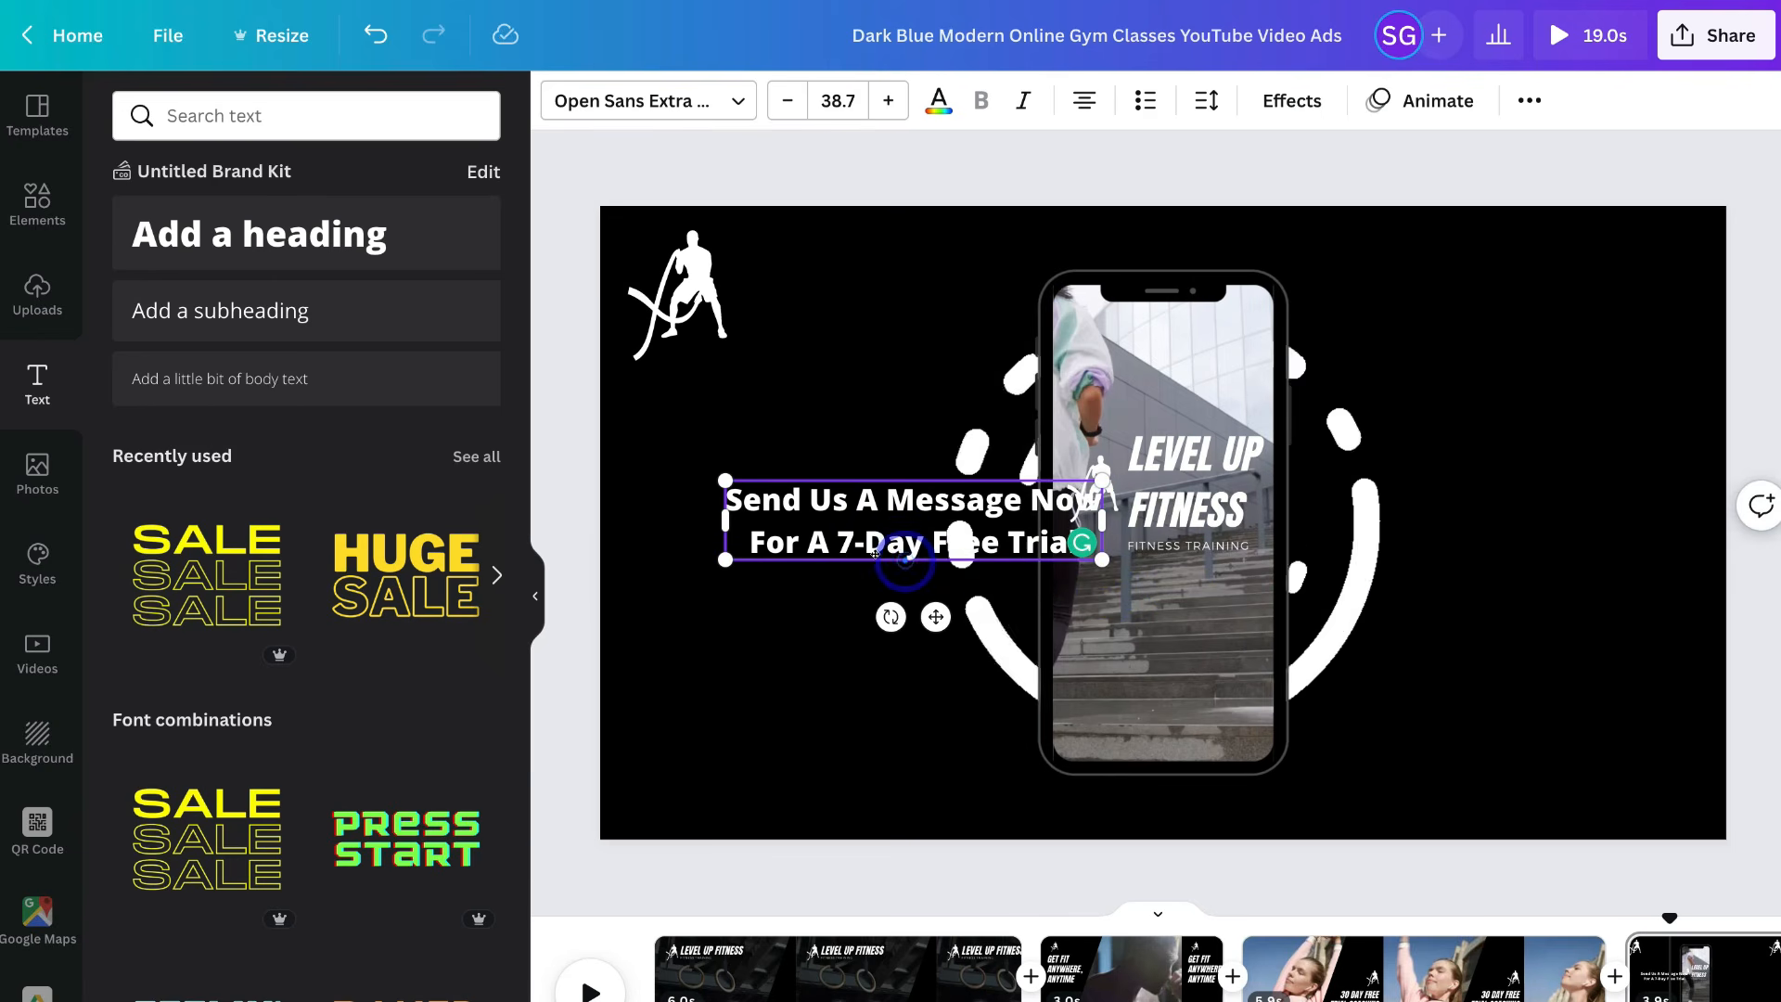
- Move the free-trial heading to the lower-left area of page 4, beside the phone mockup, and apply the Block text animation
left_click_drag(900, 555, 809, 736)
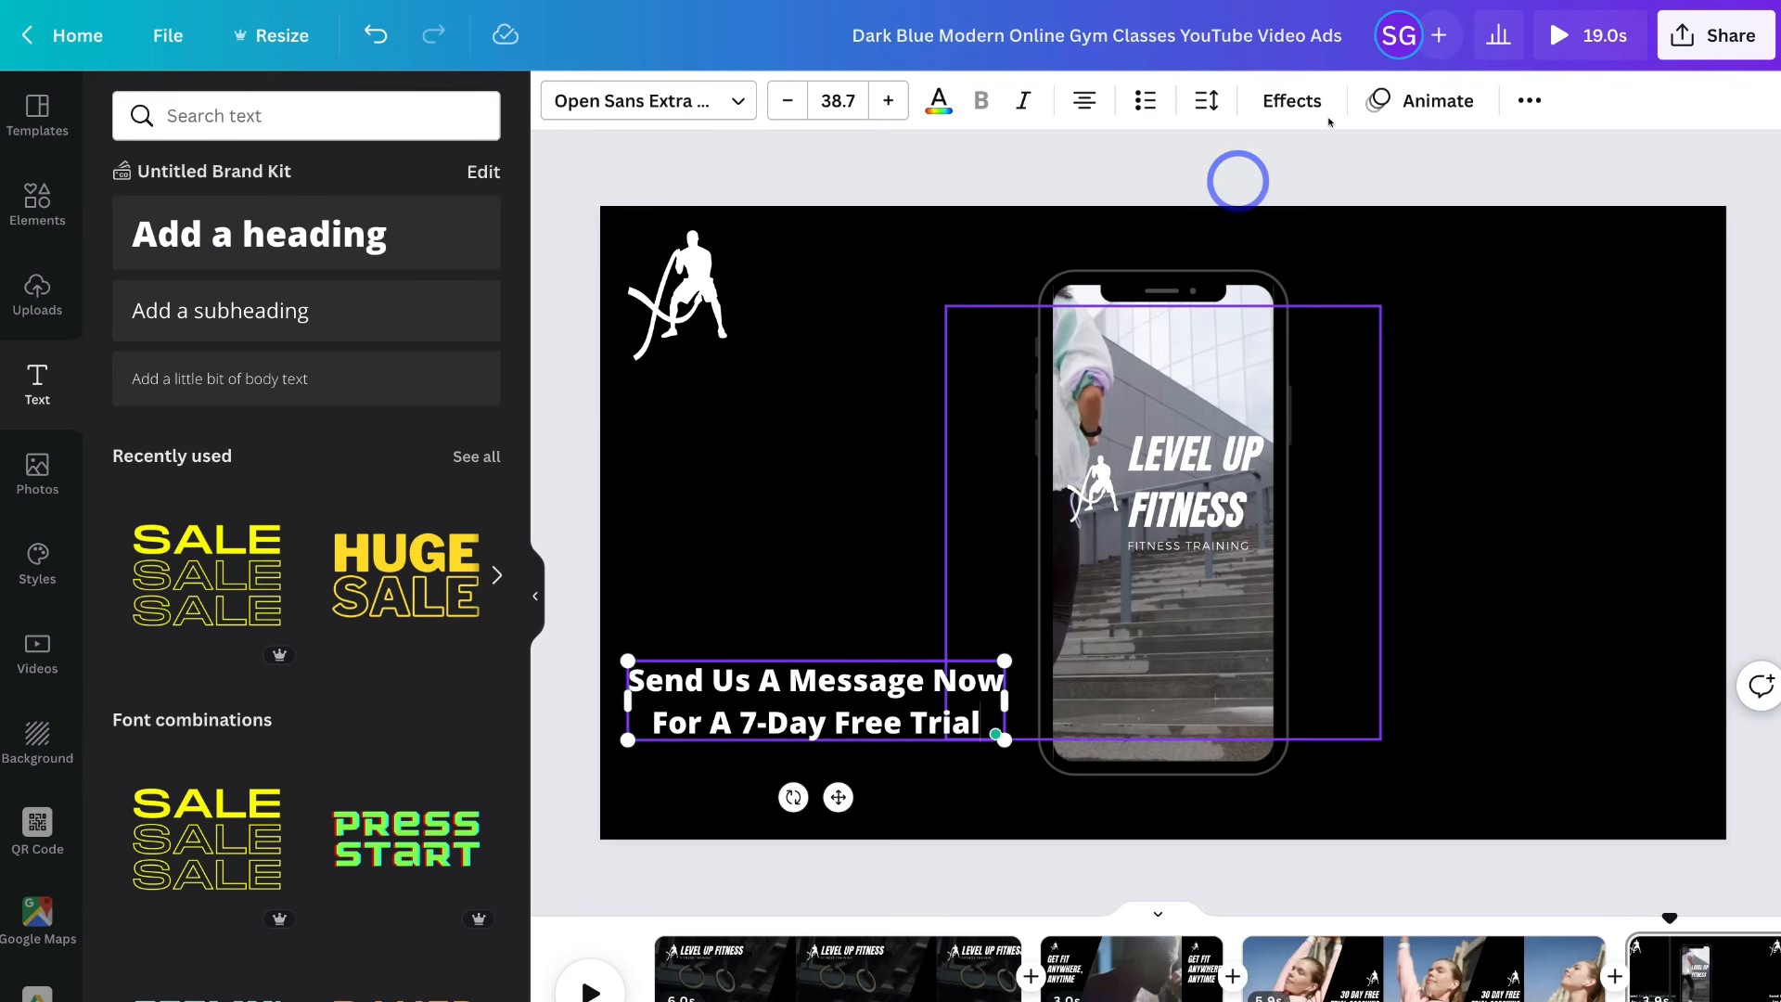
left_click(1424, 101)
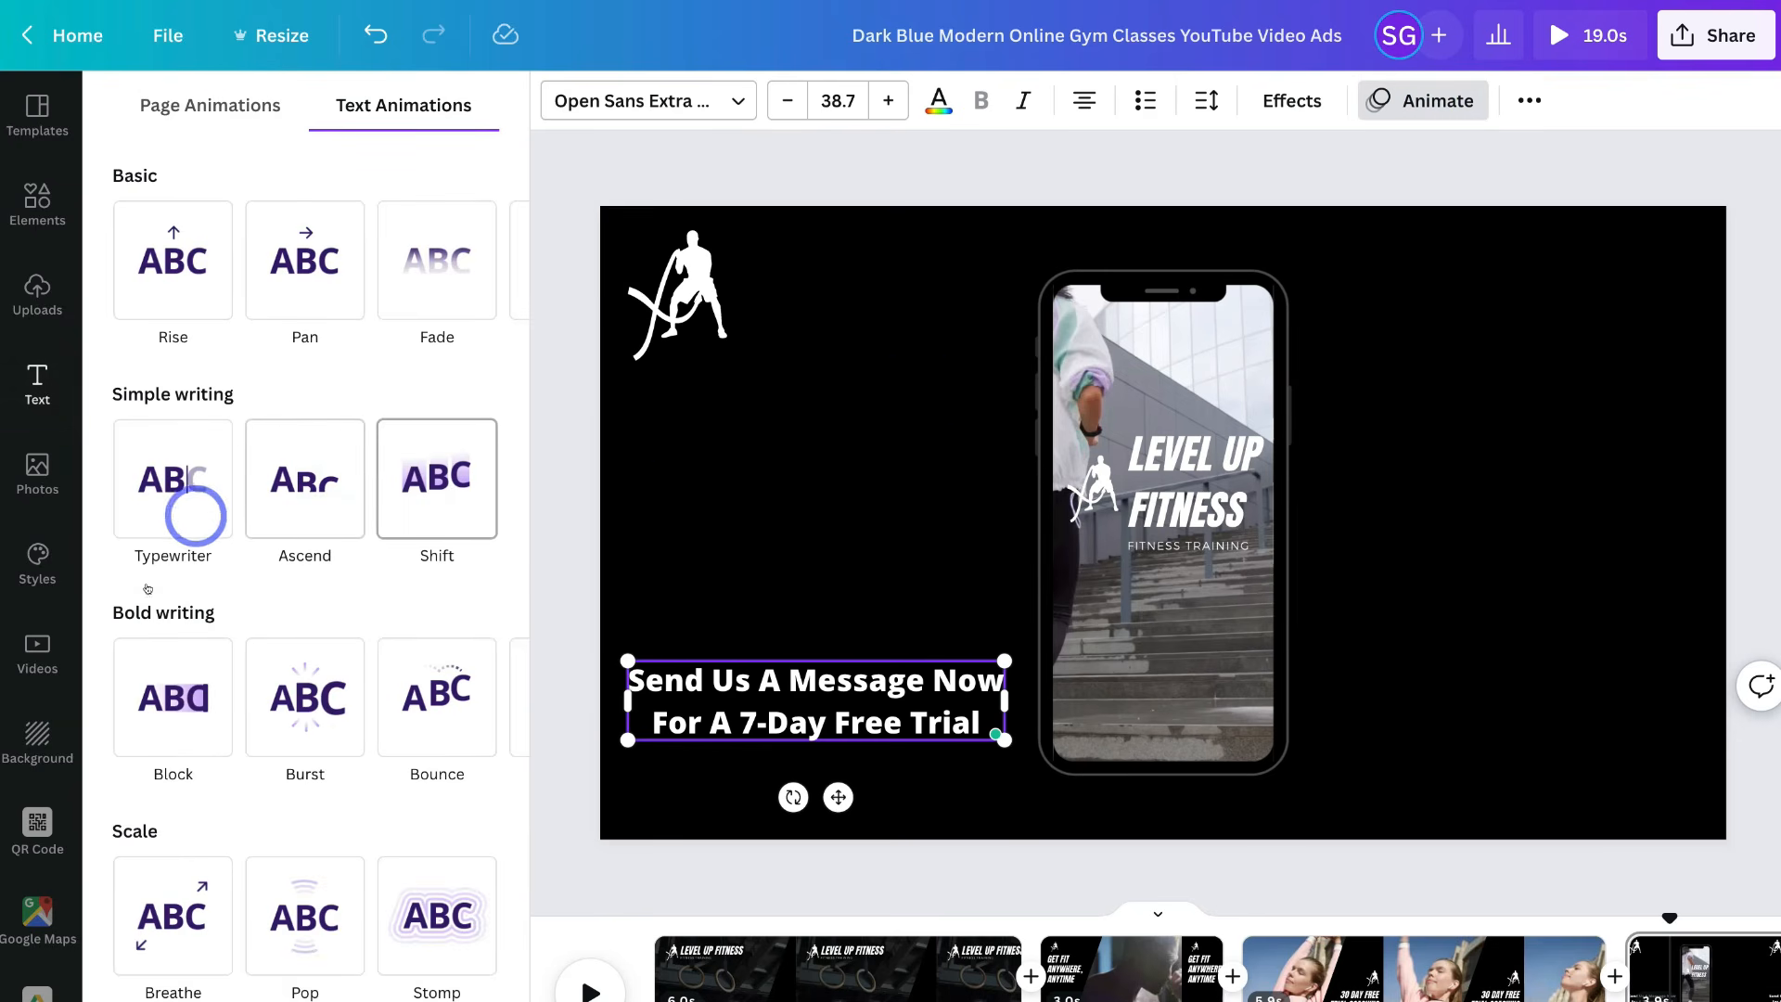
left_click(158, 684)
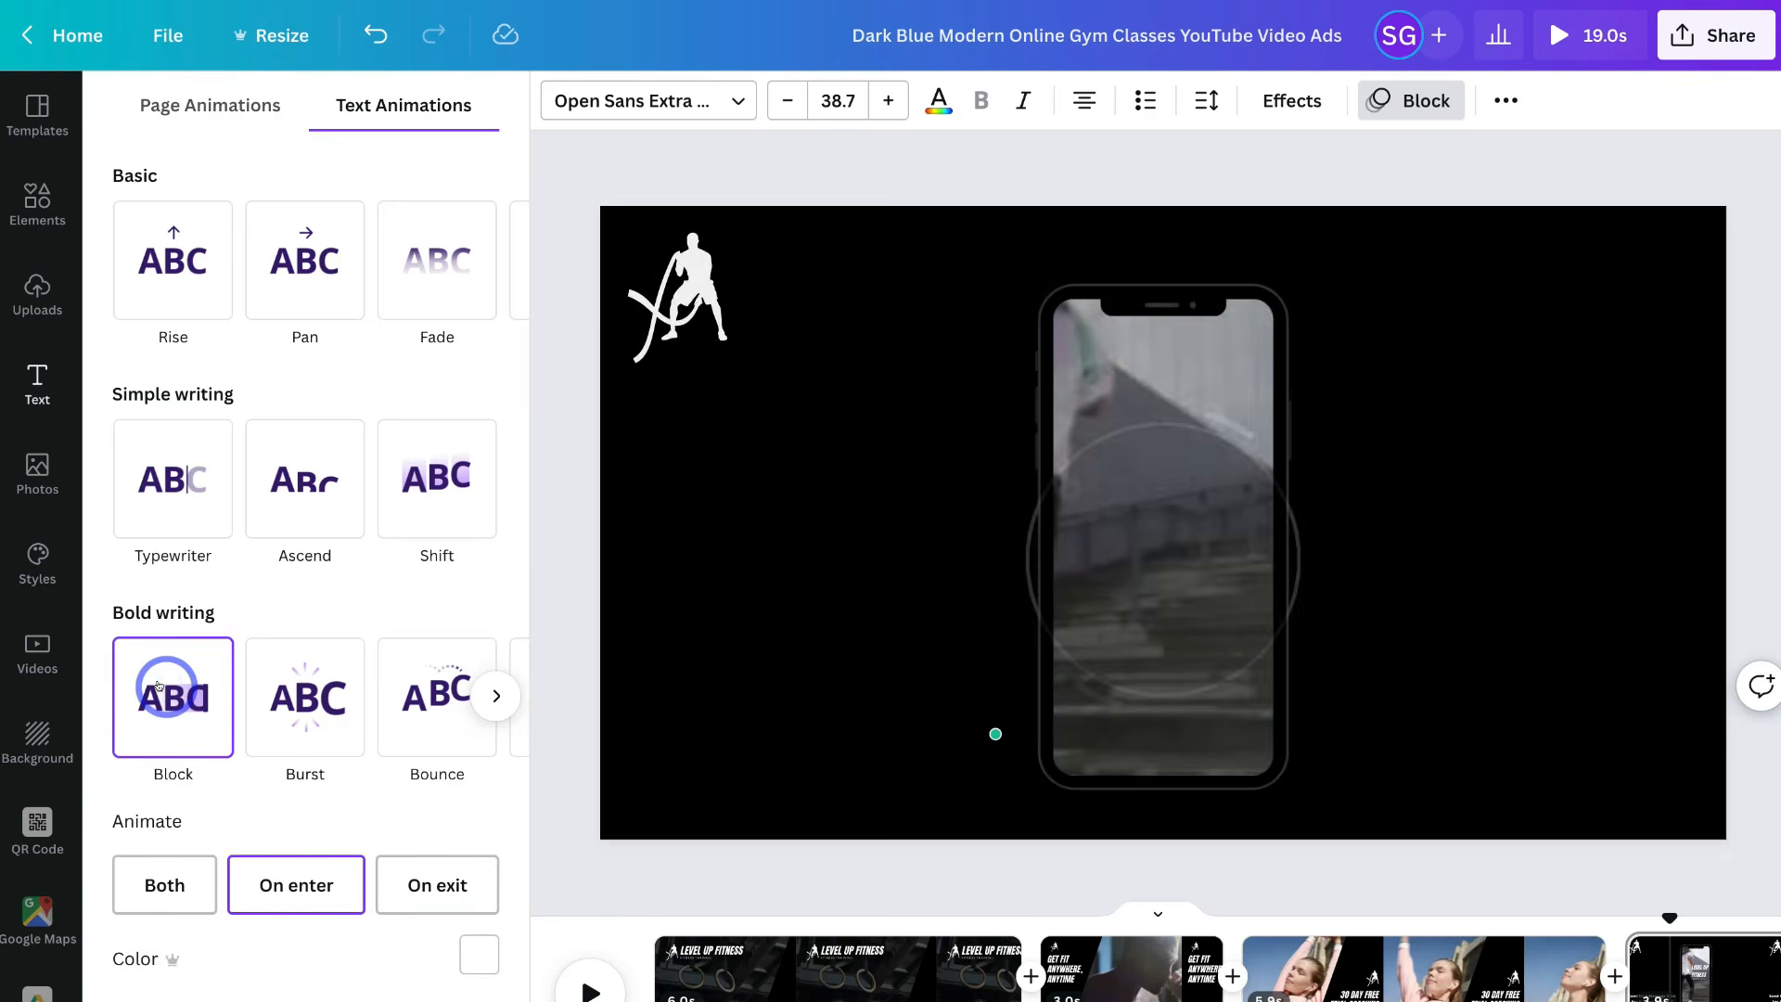
- Colour the words "7-Day Free Trial" in the page 4 heading yellow and make them italic
left_click(704, 715)
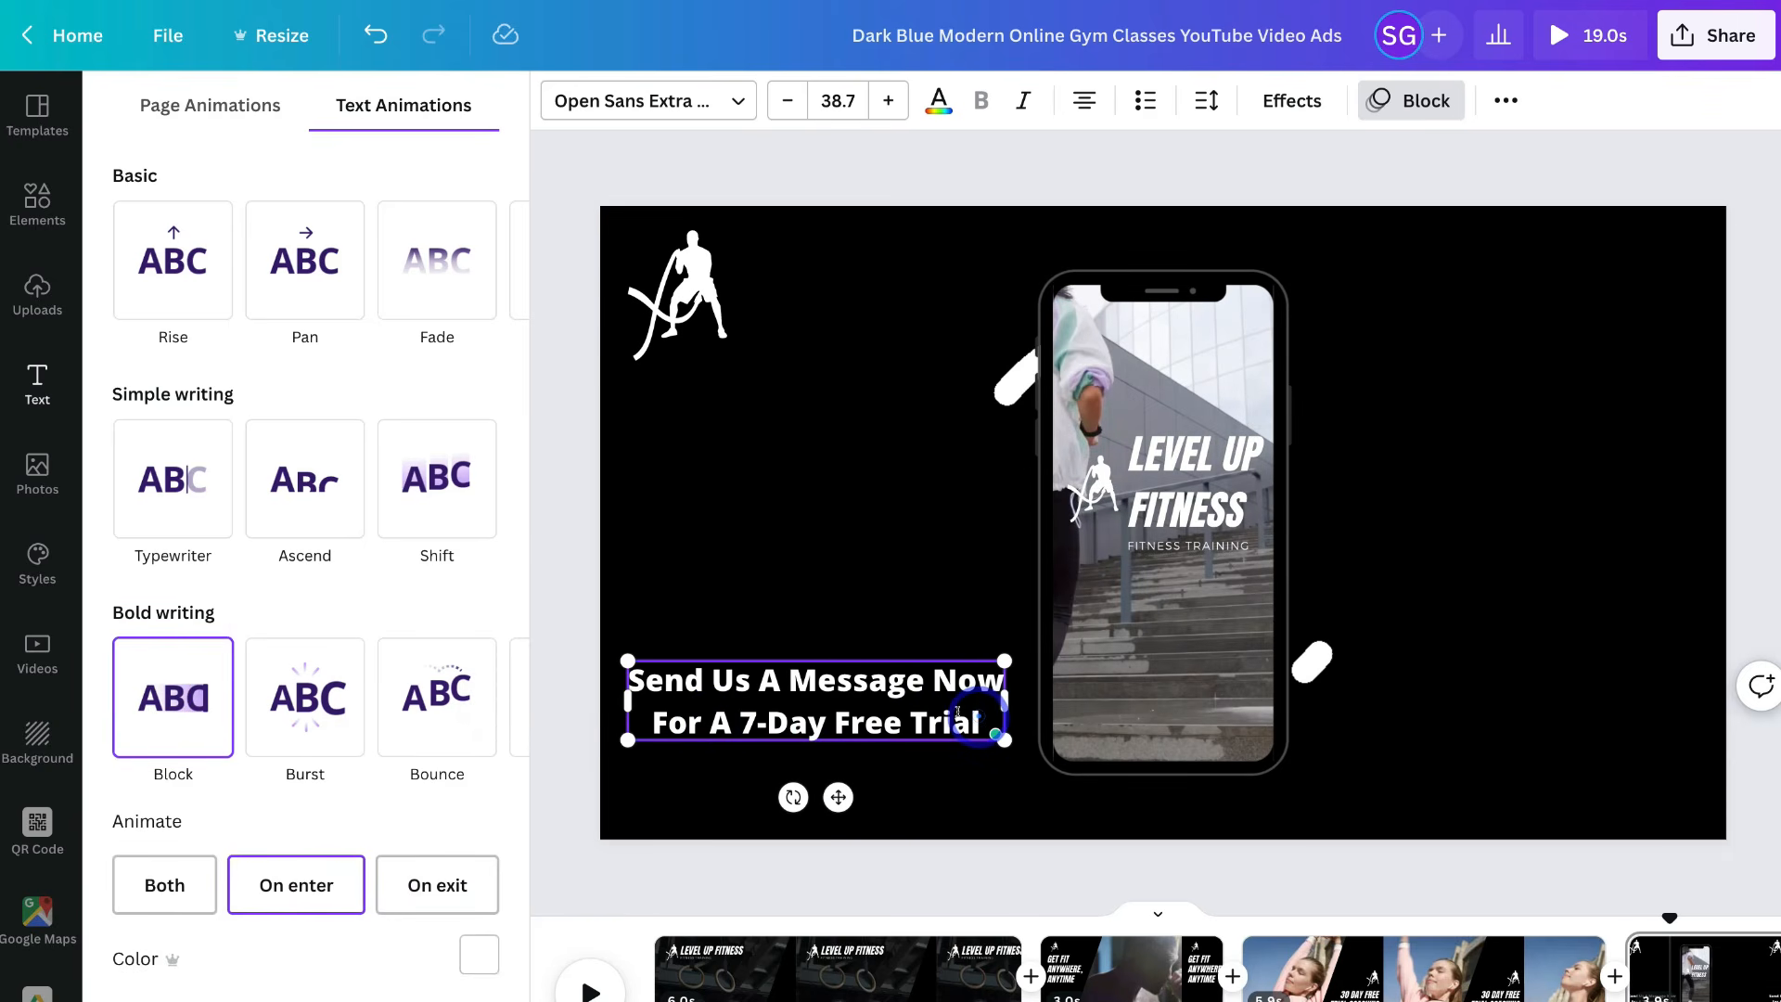
left_click_drag(957, 711, 742, 711)
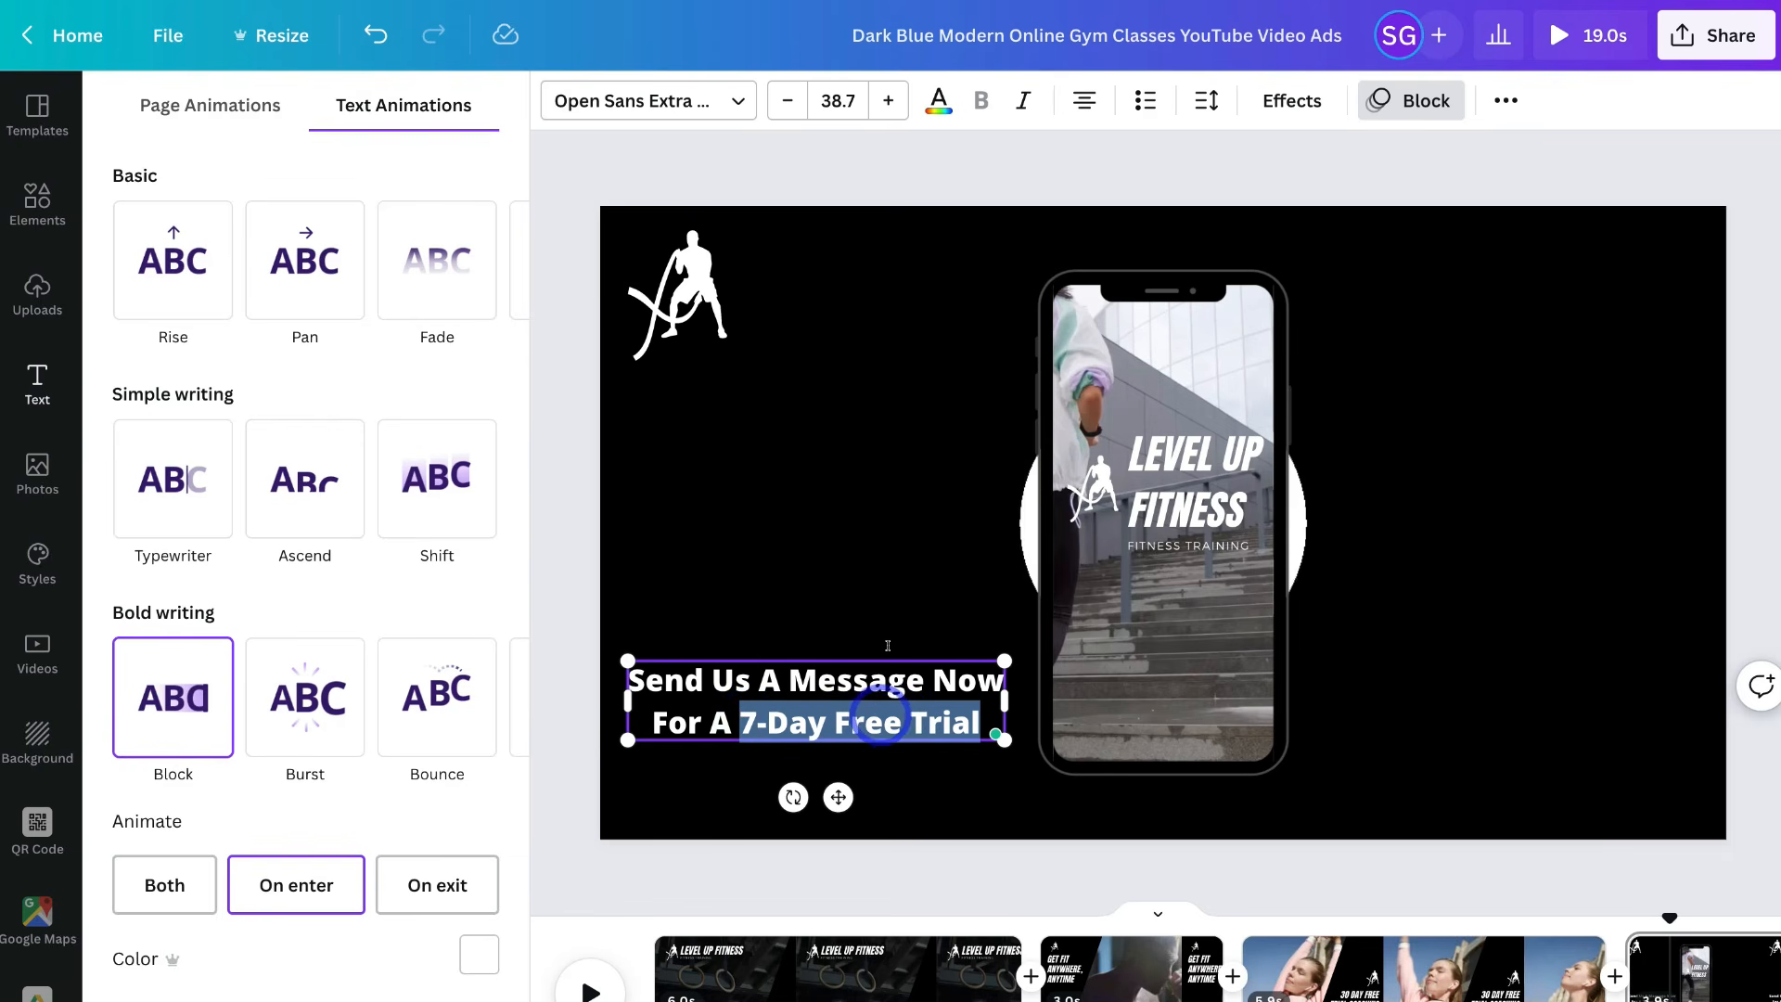
left_click(939, 99)
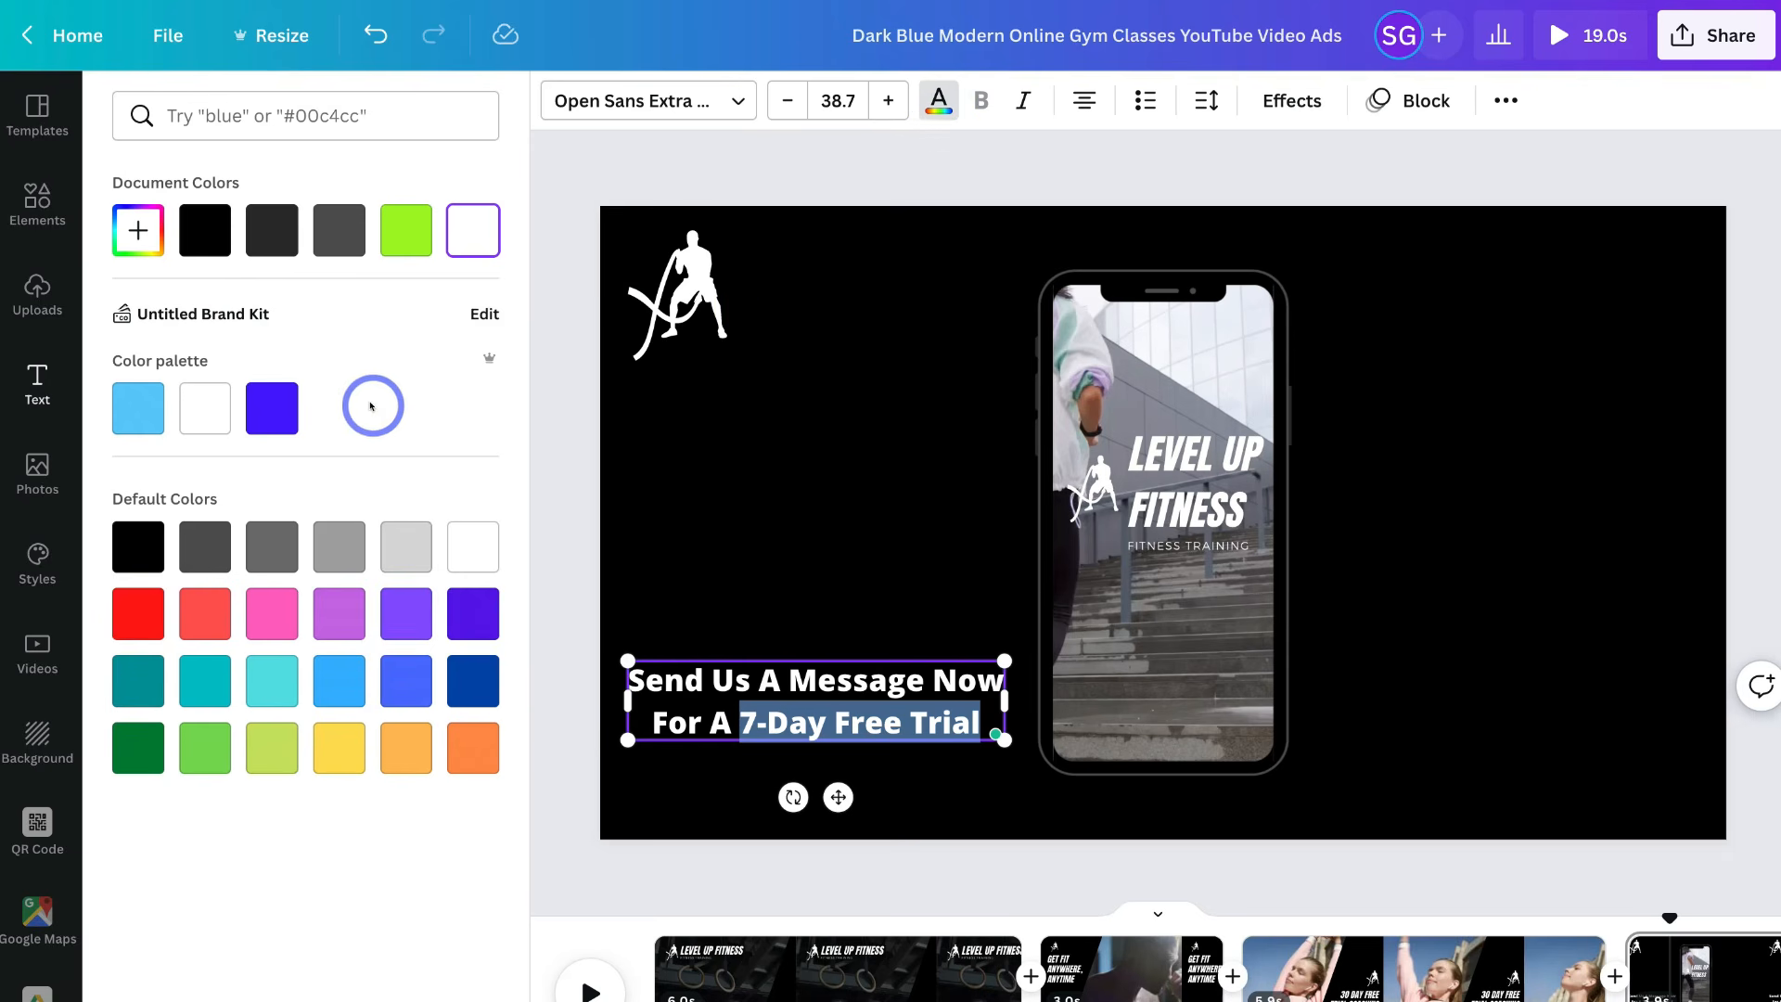
left_click(327, 745)
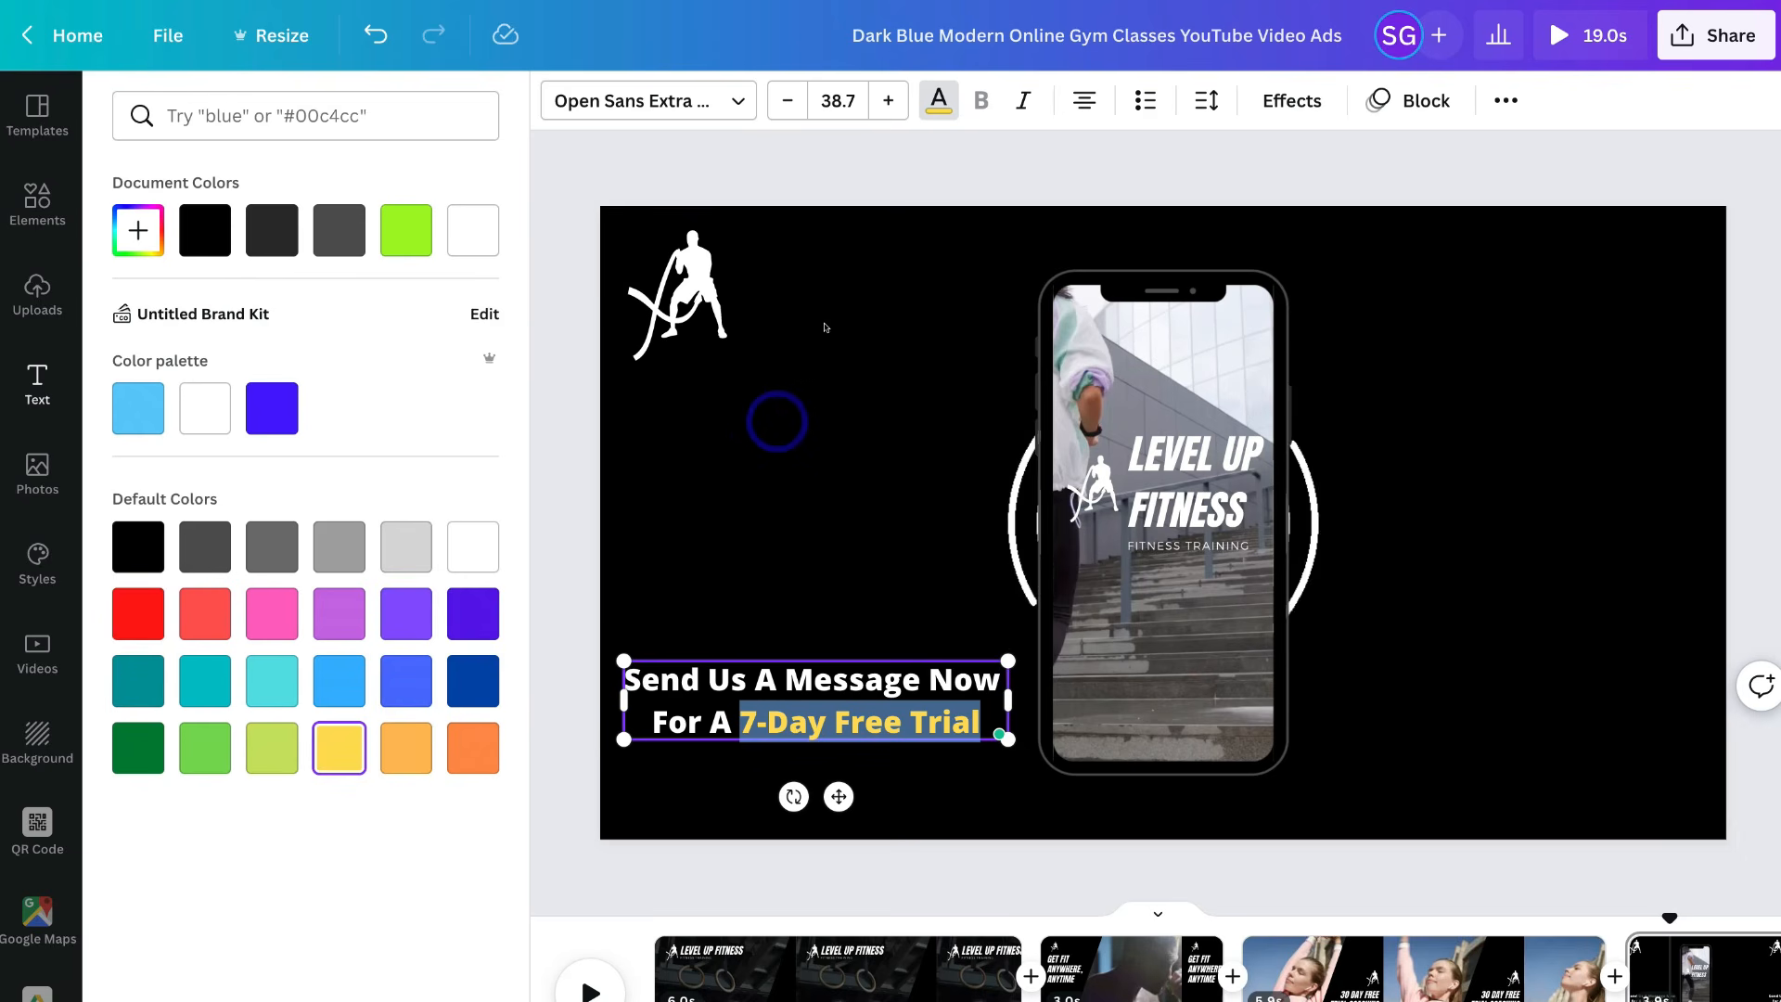
left_click(1020, 99)
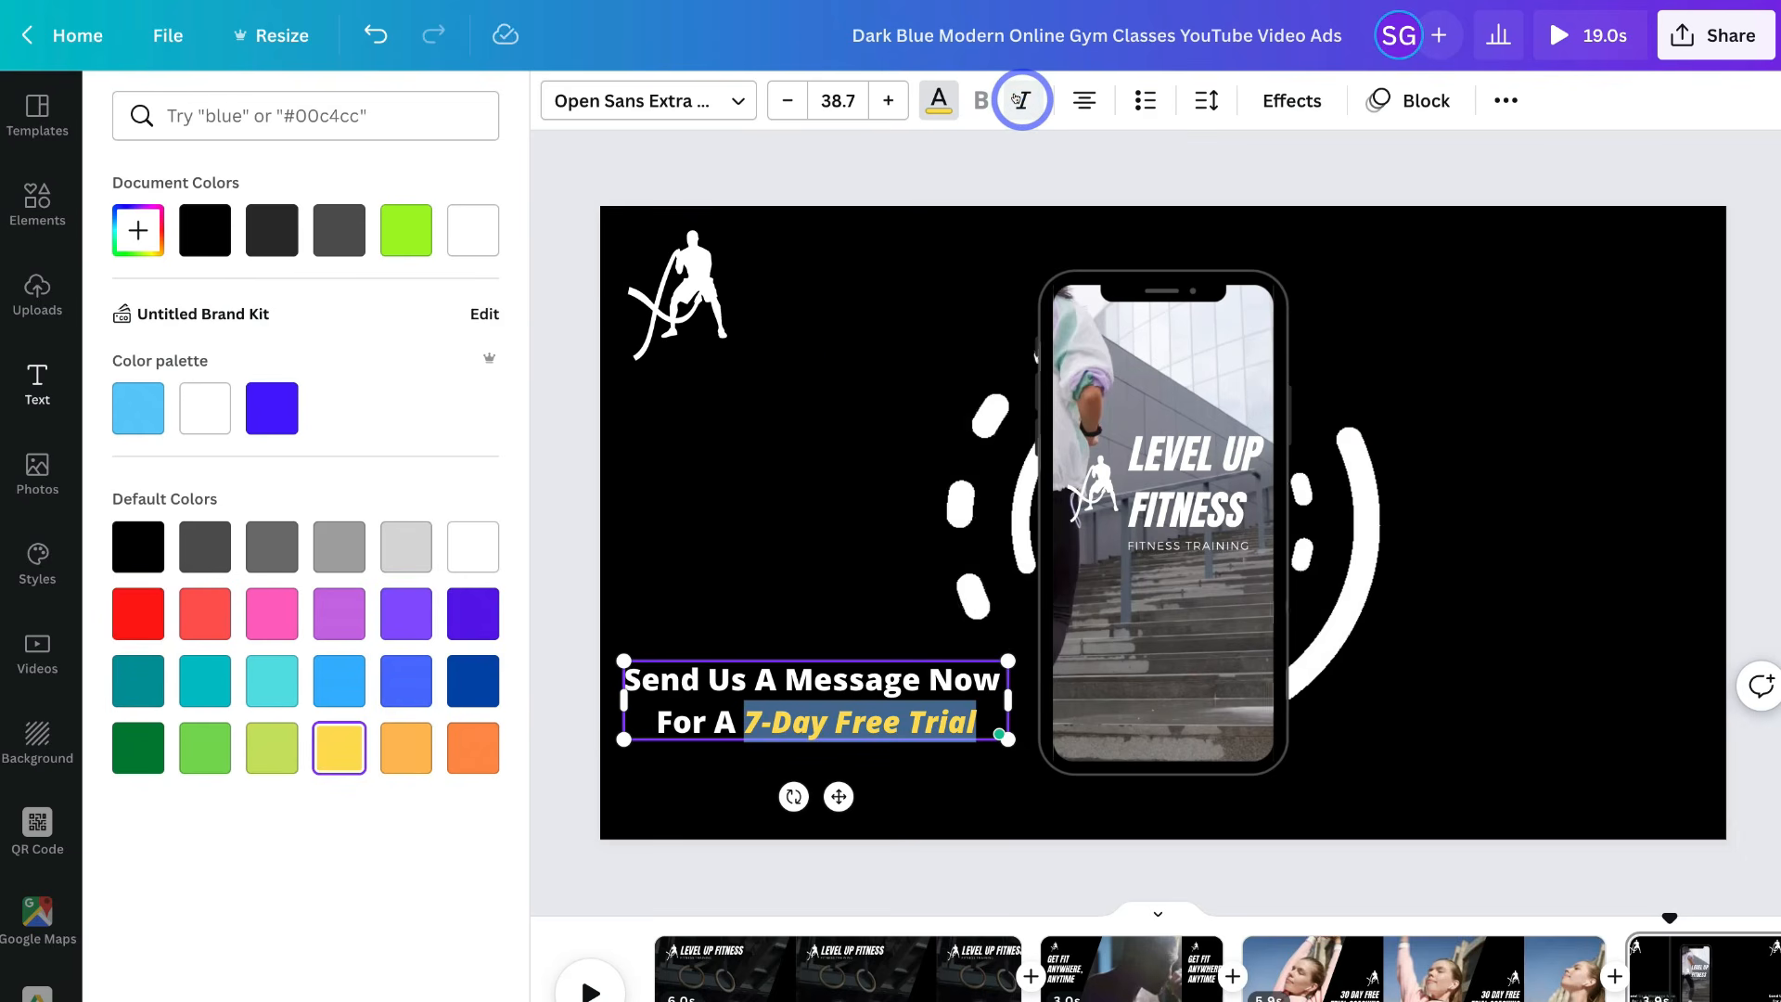
key("Escape")
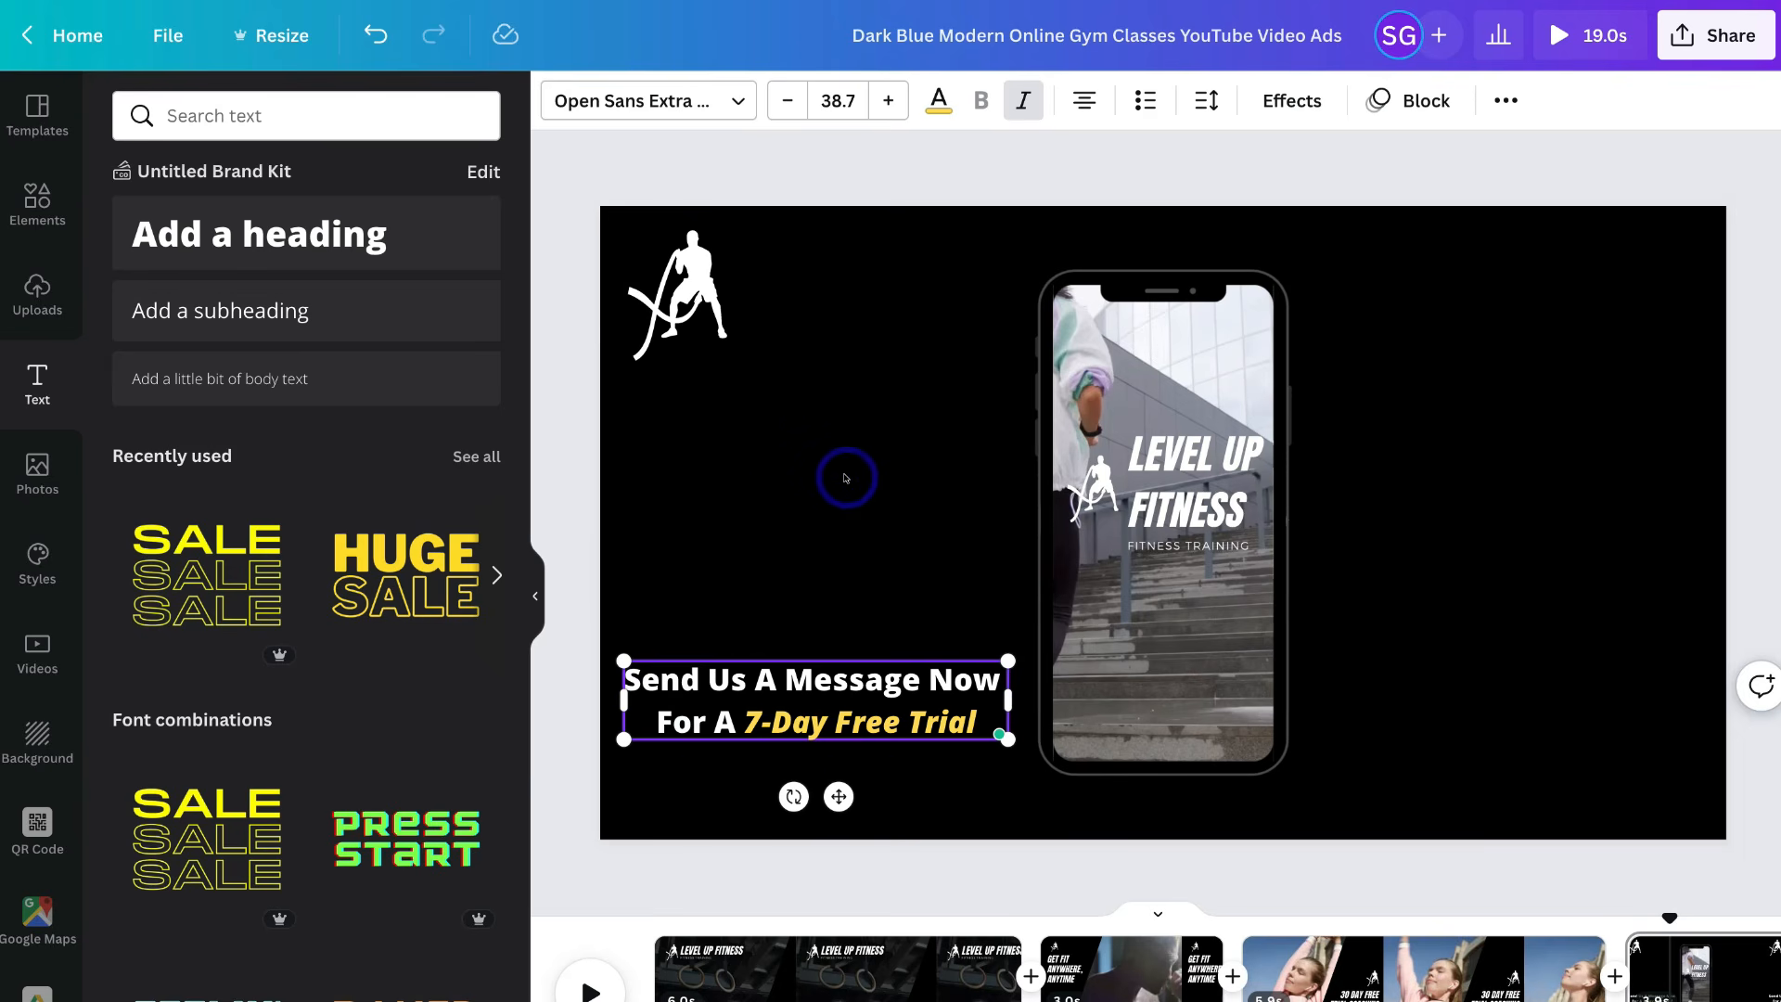
left_click(34, 469)
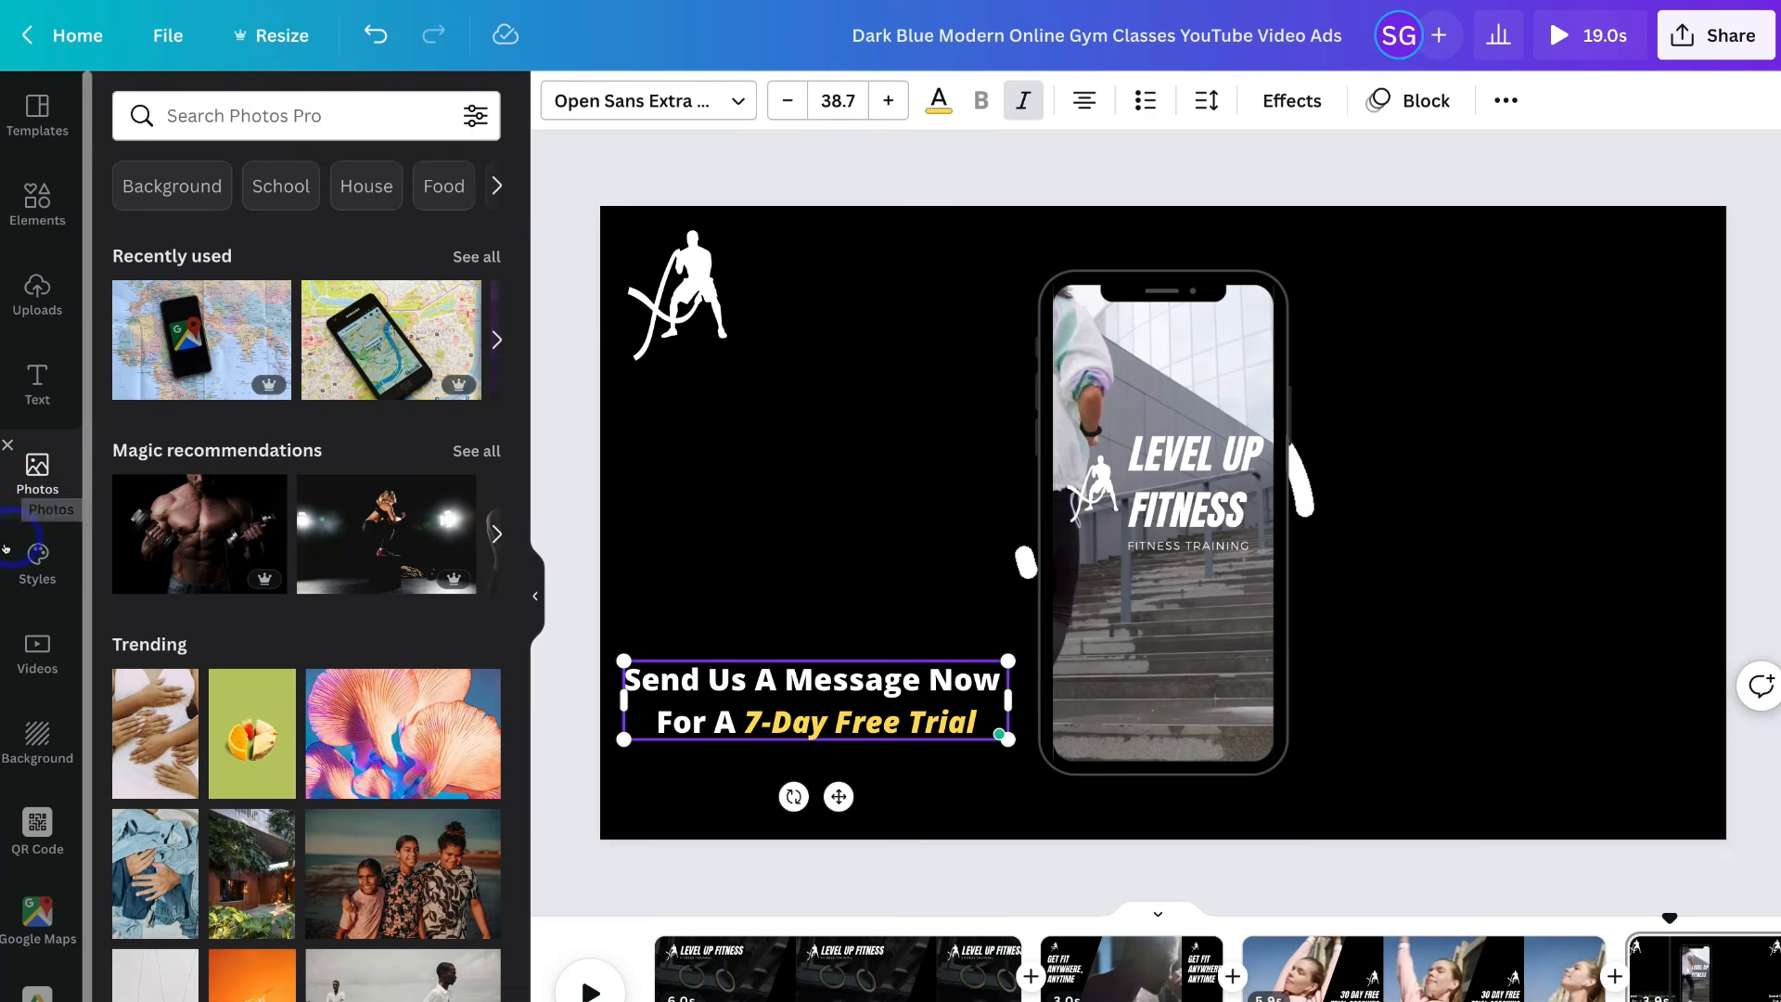
left_click(37, 554)
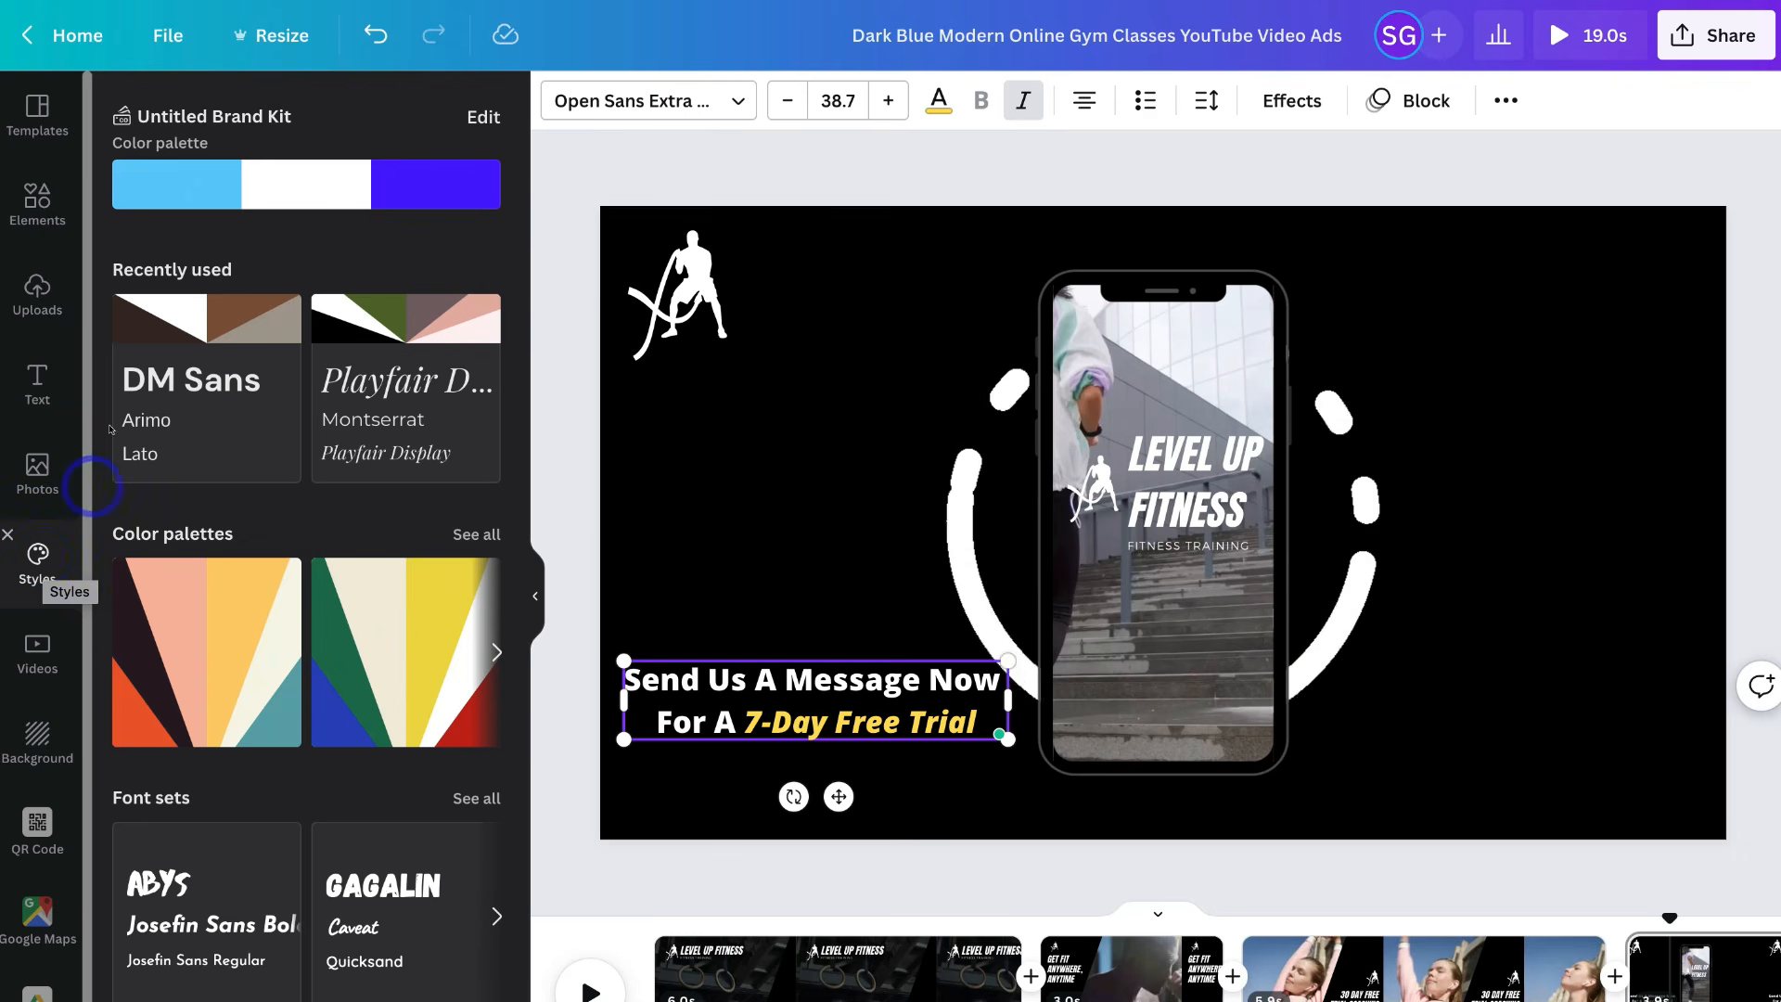
left_click(203, 188)
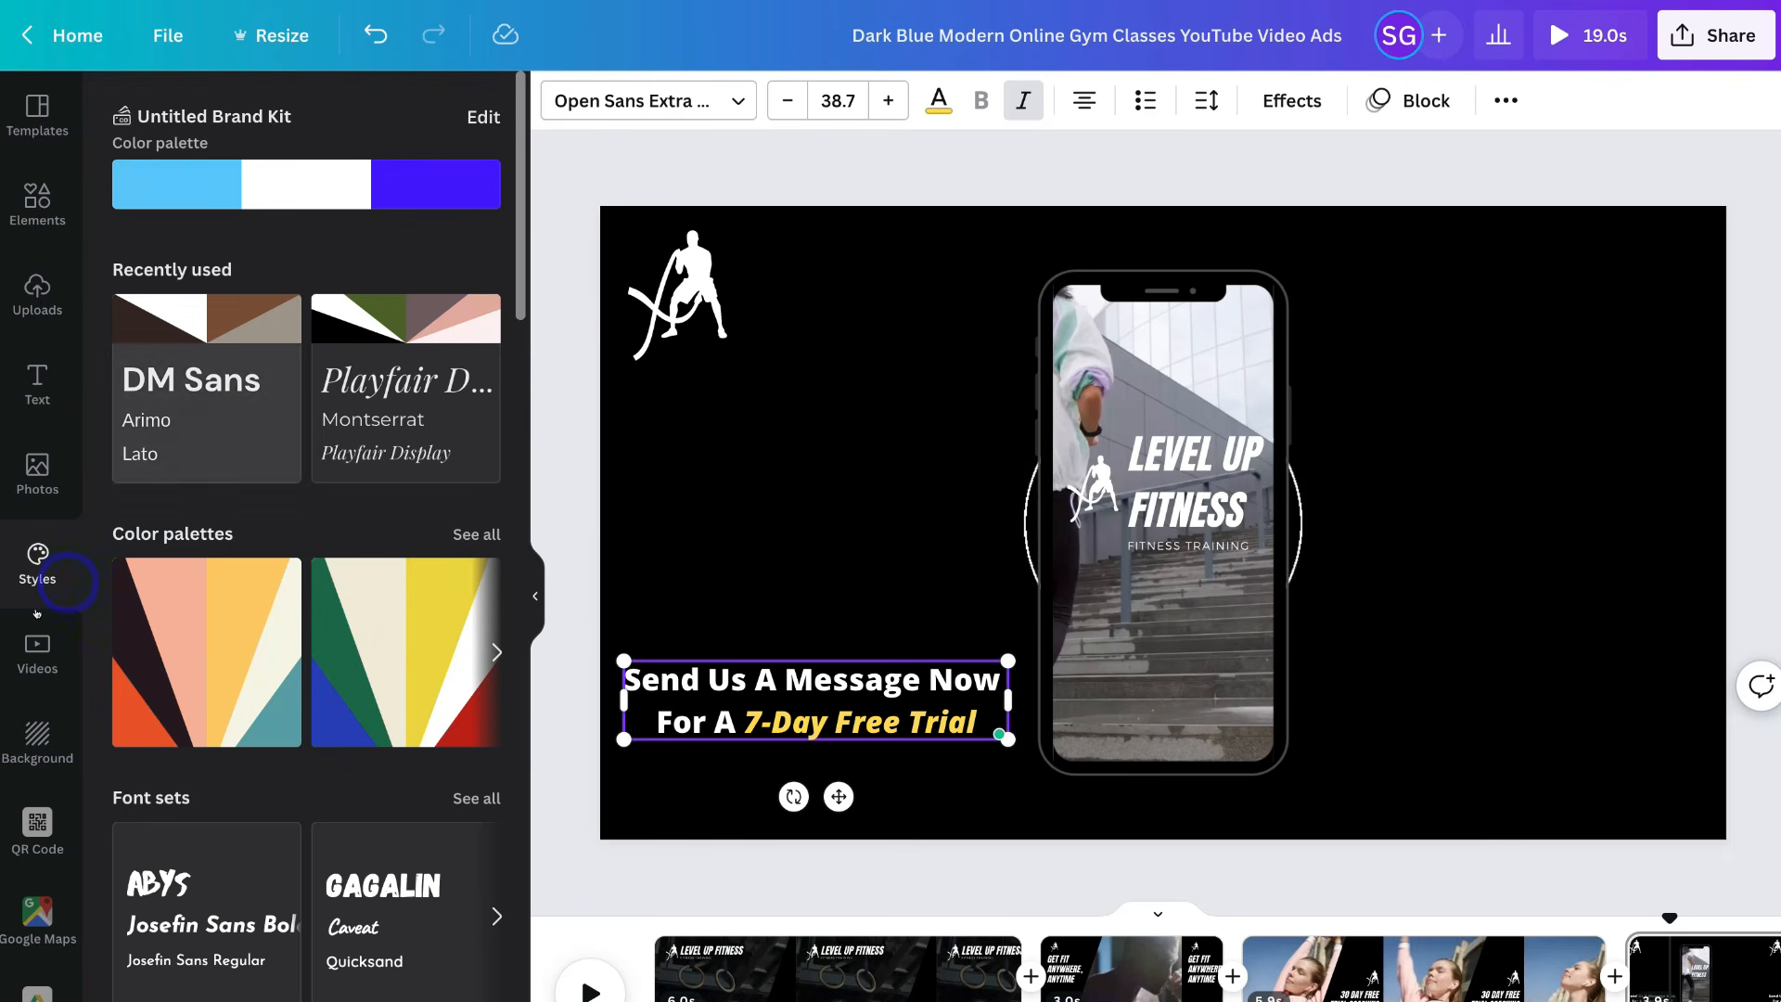
left_click(35, 643)
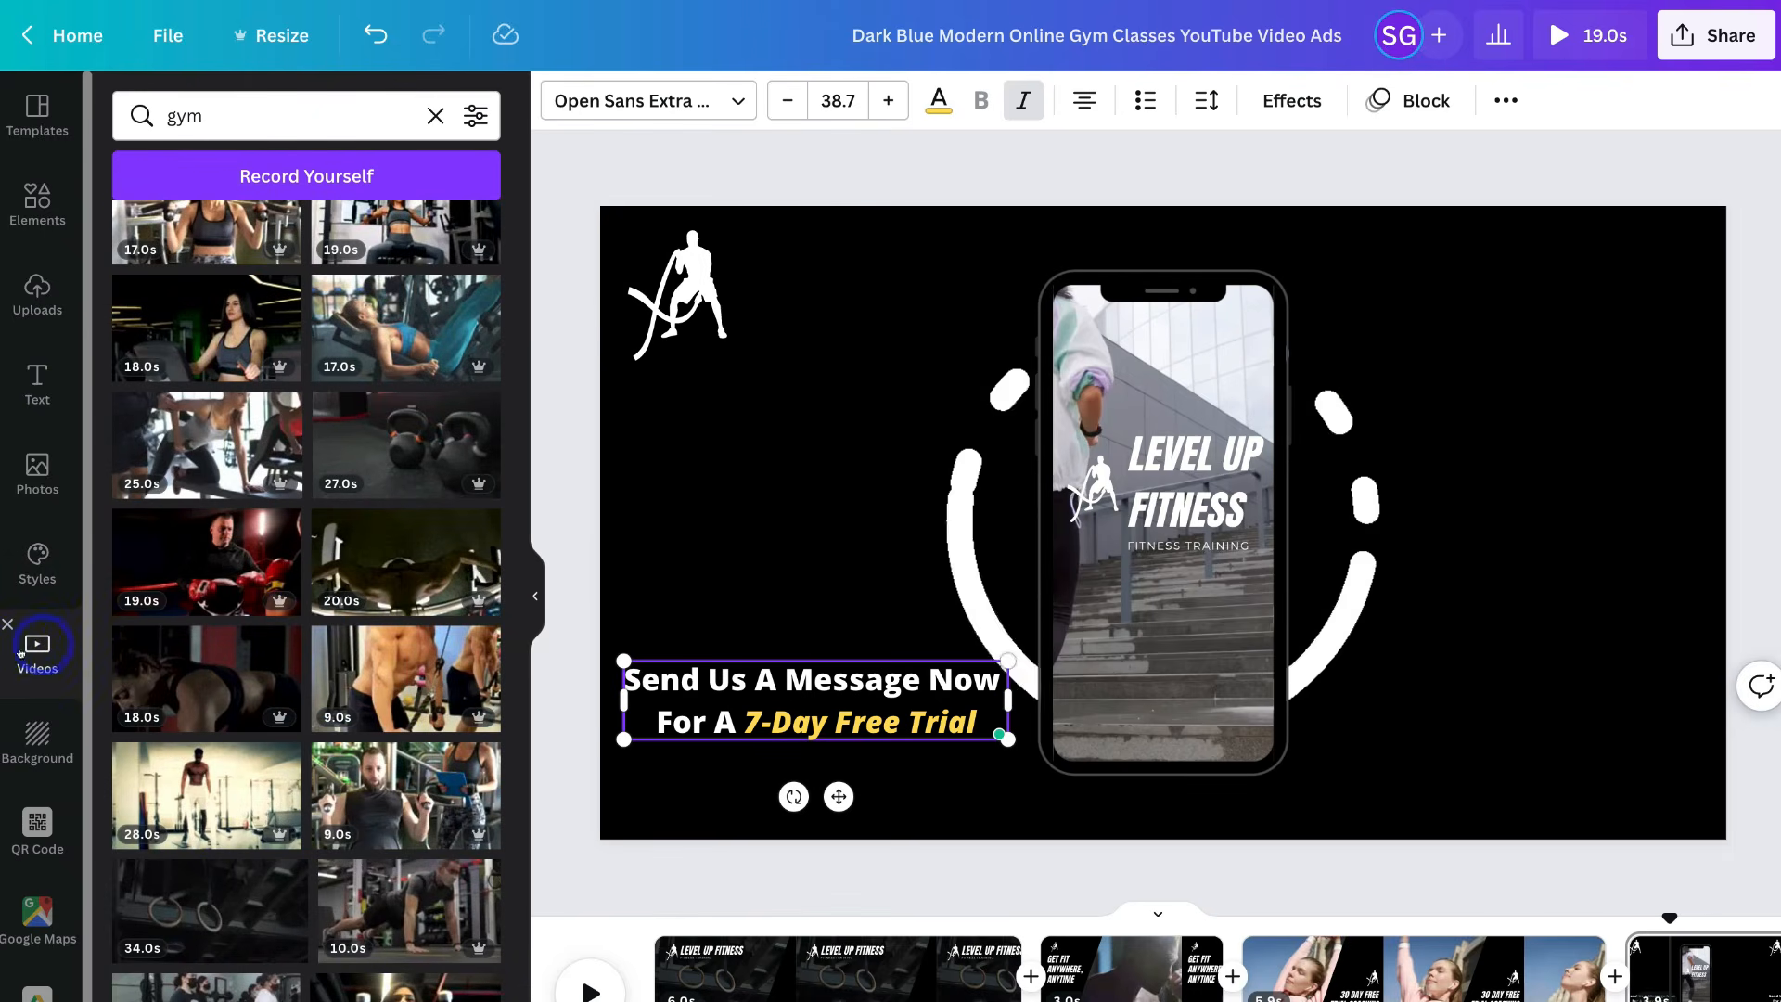
left_click(34, 738)
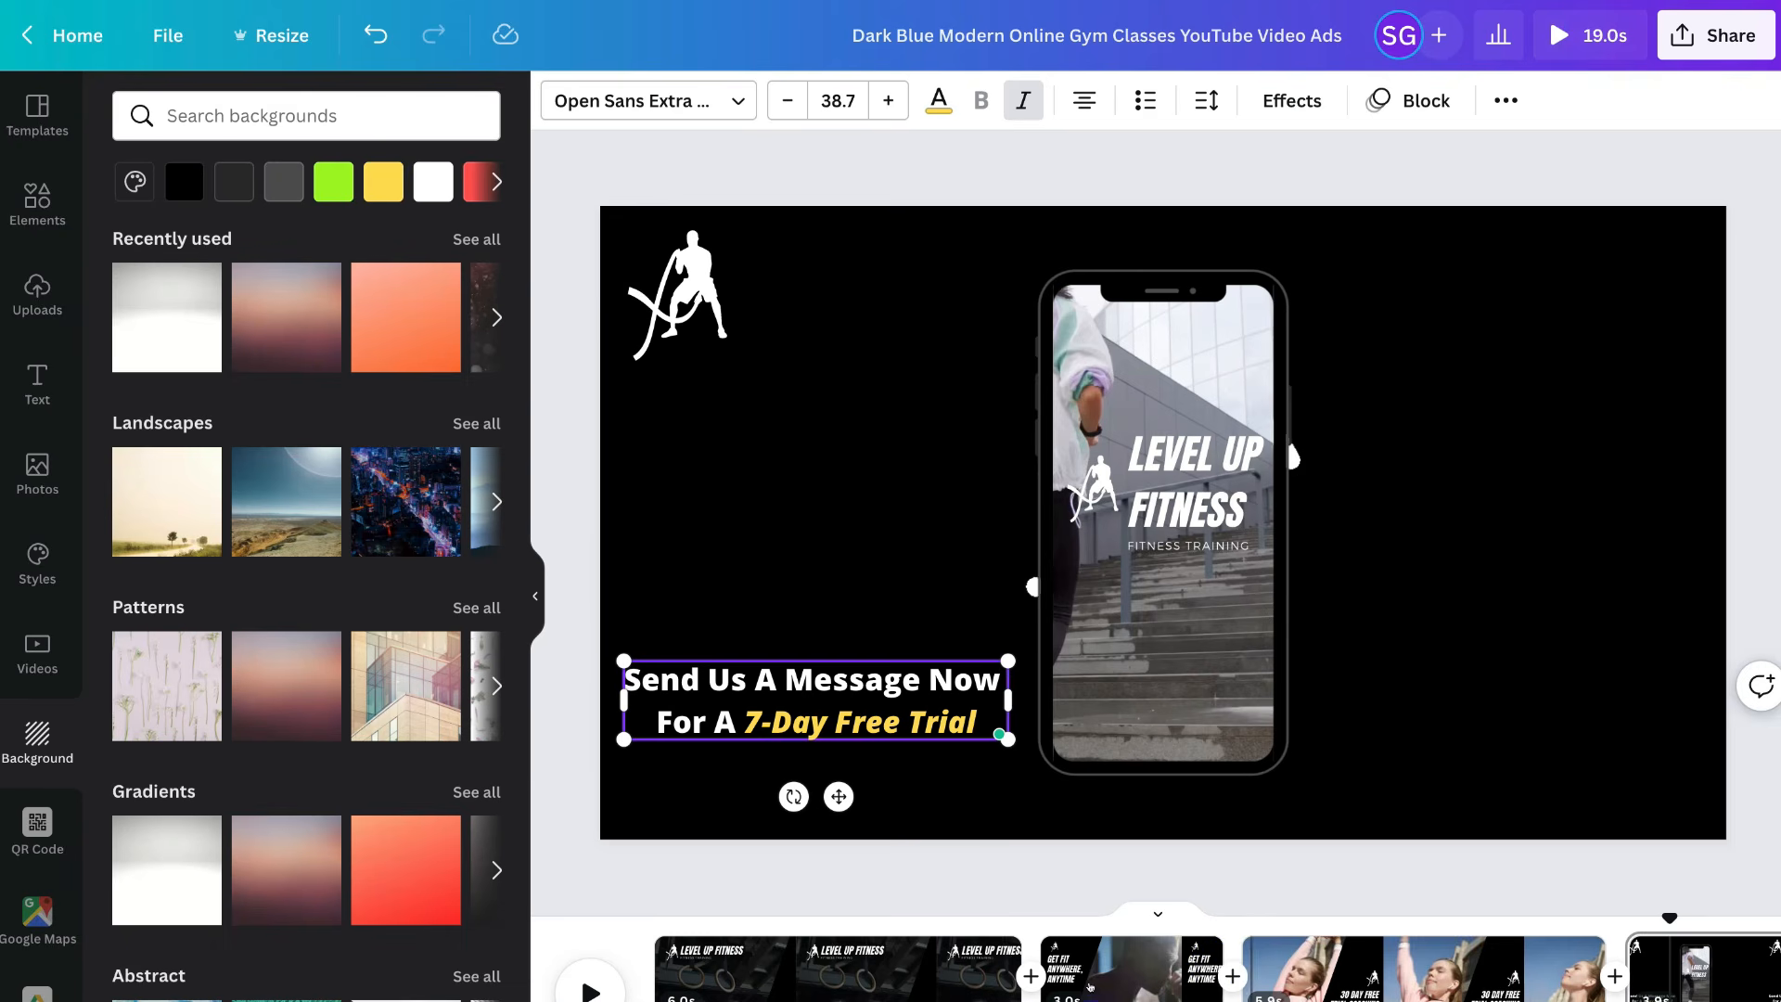
- Play the full preview of the finished gym ad and return to the editor
scroll(1107, 974, "right", 5)
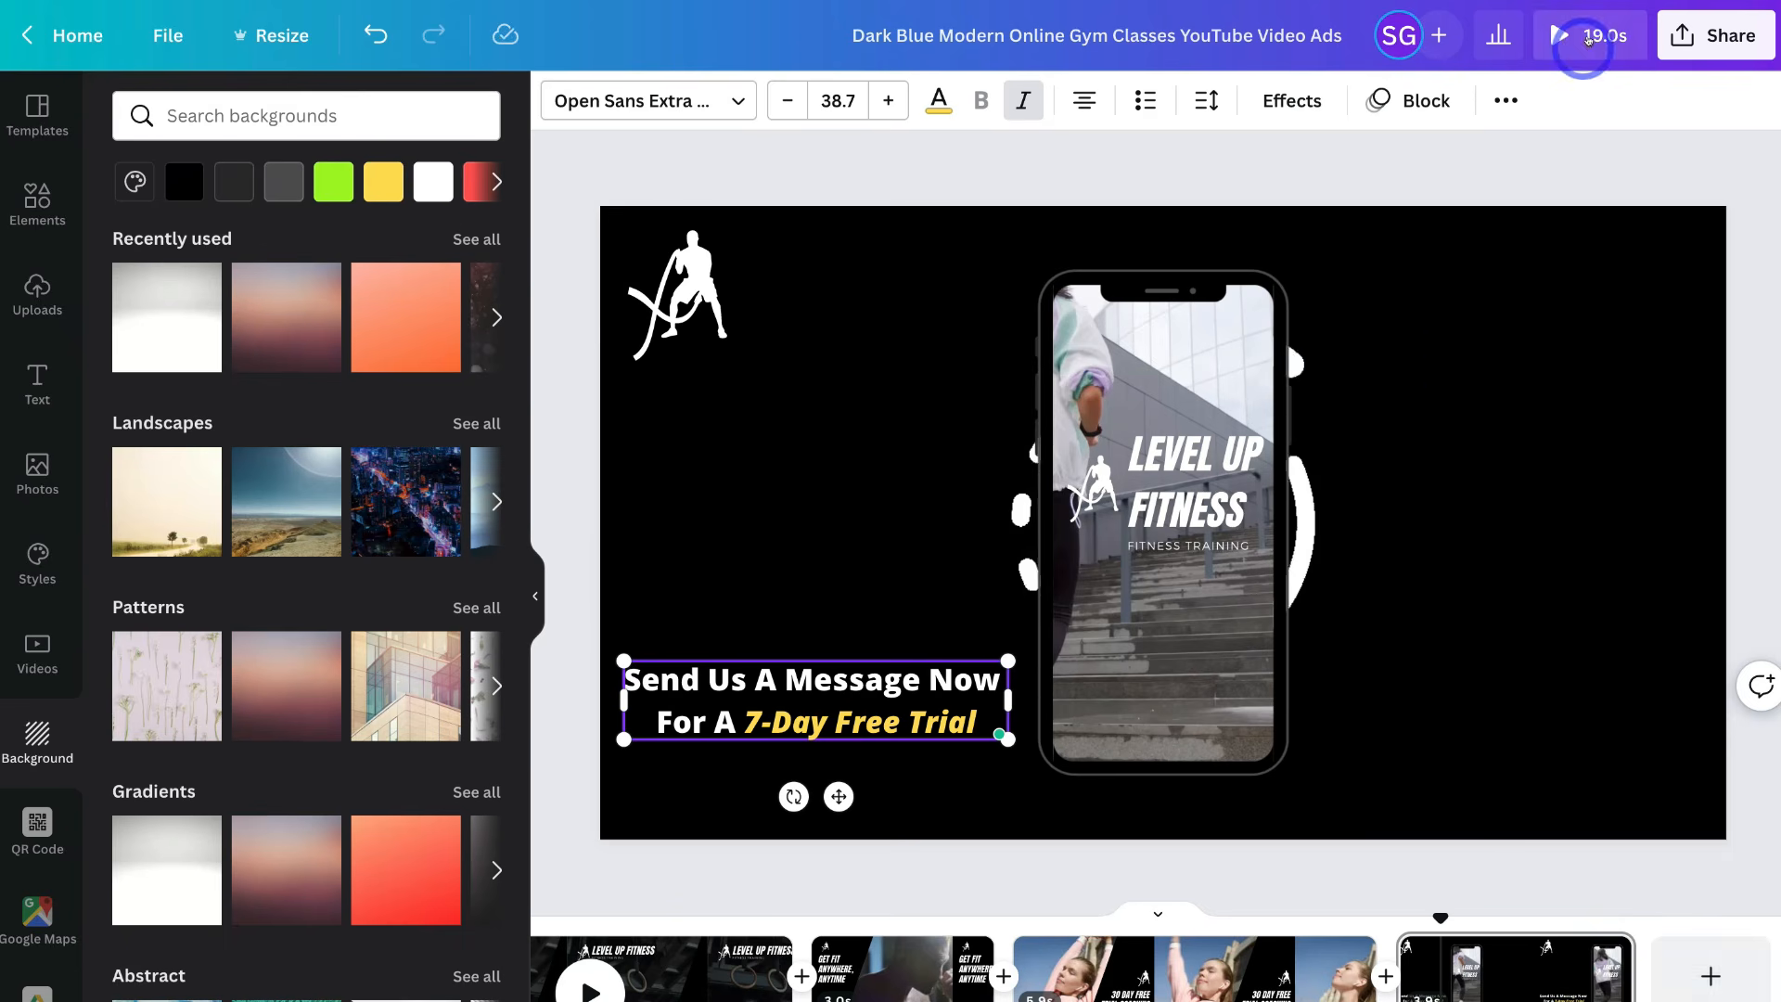
left_click(1573, 34)
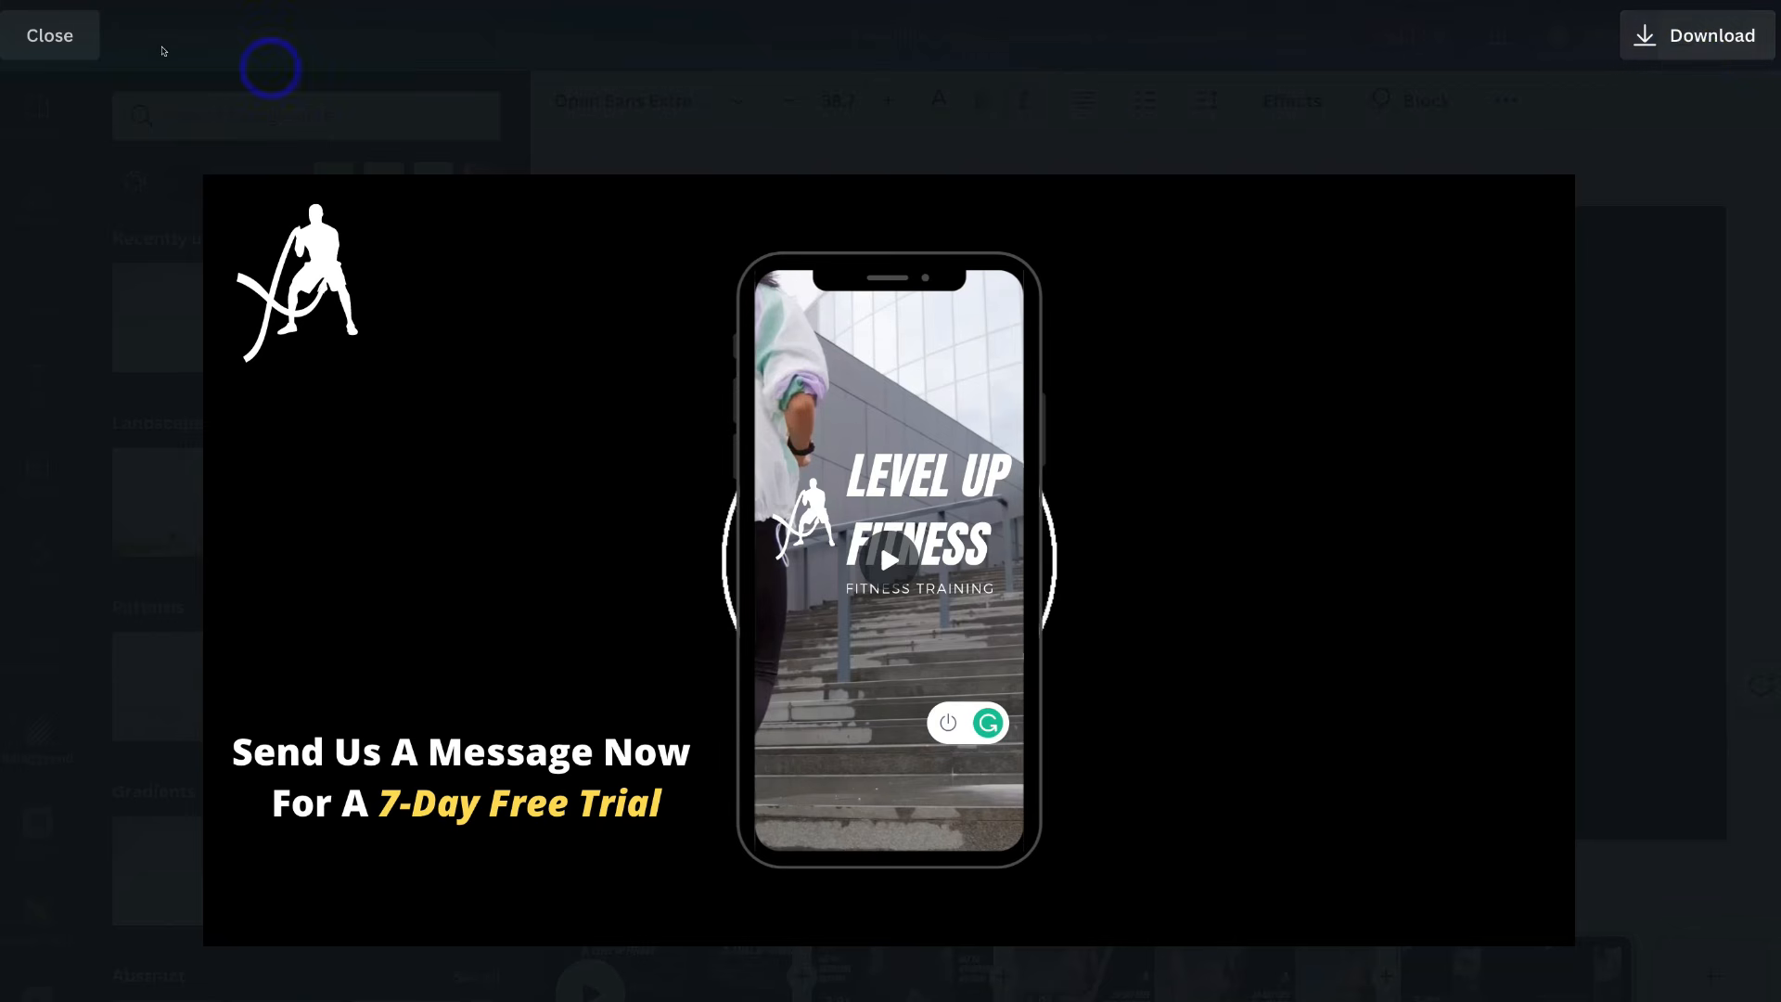
left_click(58, 35)
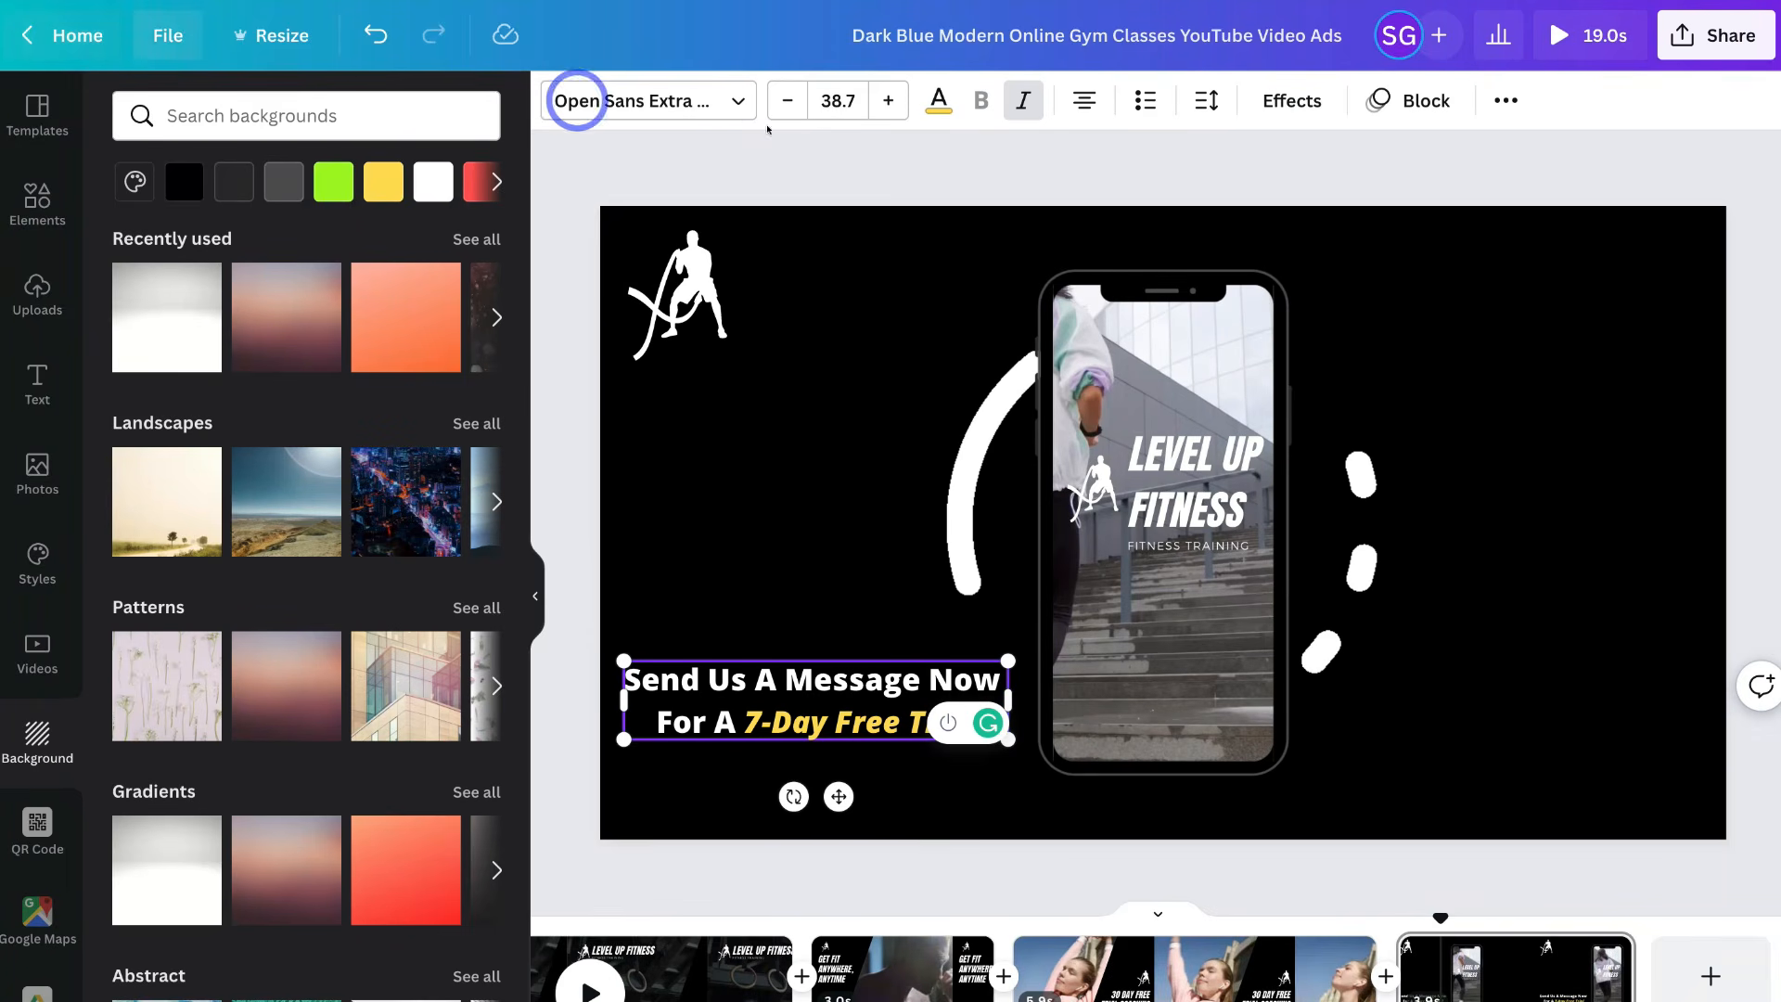
- Download all four pages of the design as an MP4 video, keeping the download settings saved
left_click(1694, 55)
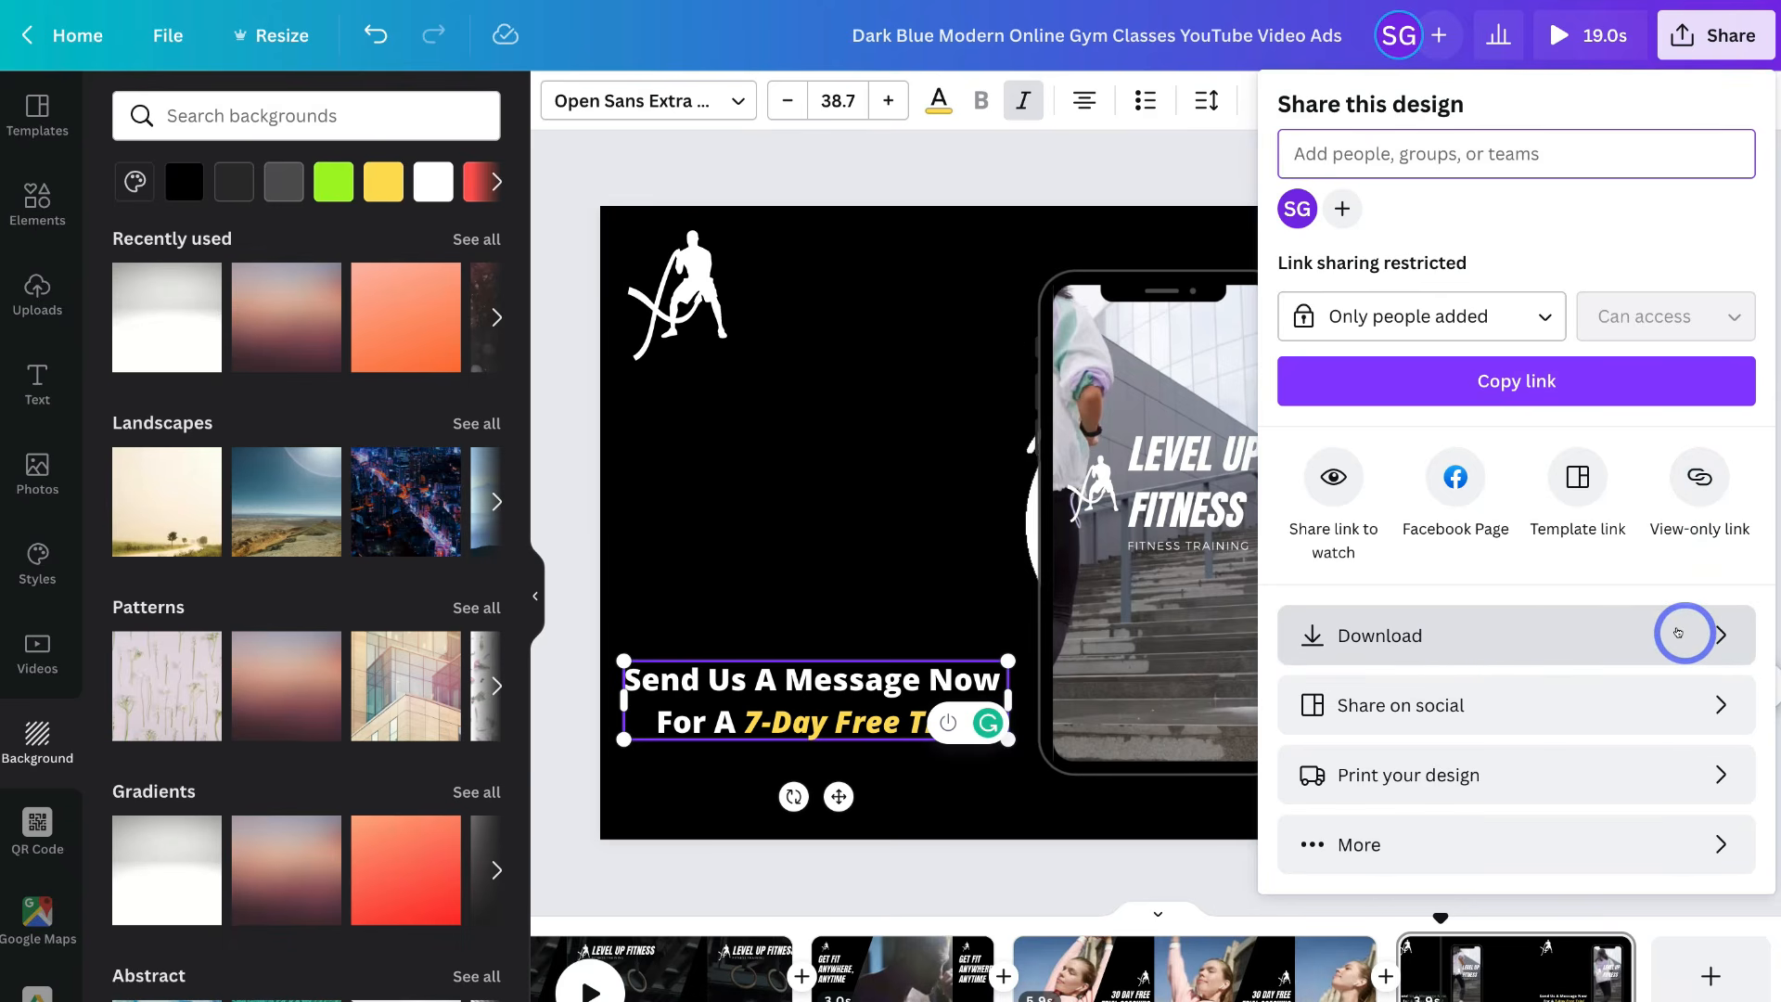
left_click(1676, 632)
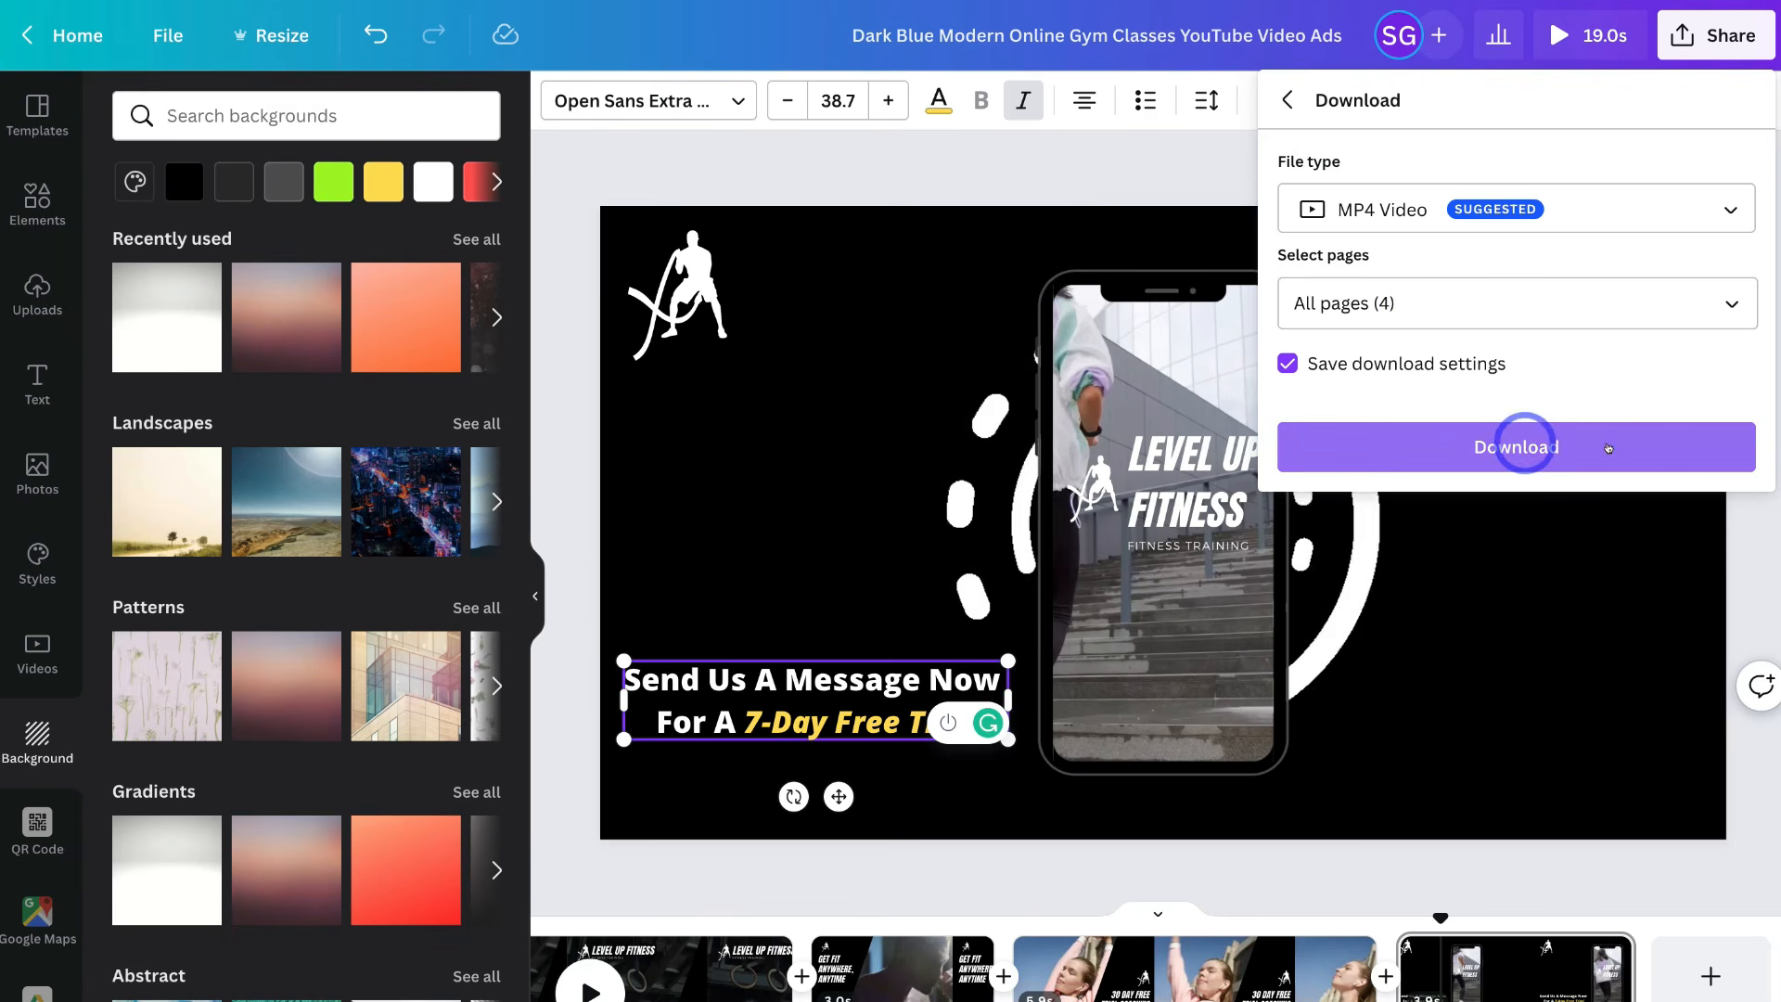
left_click(1613, 447)
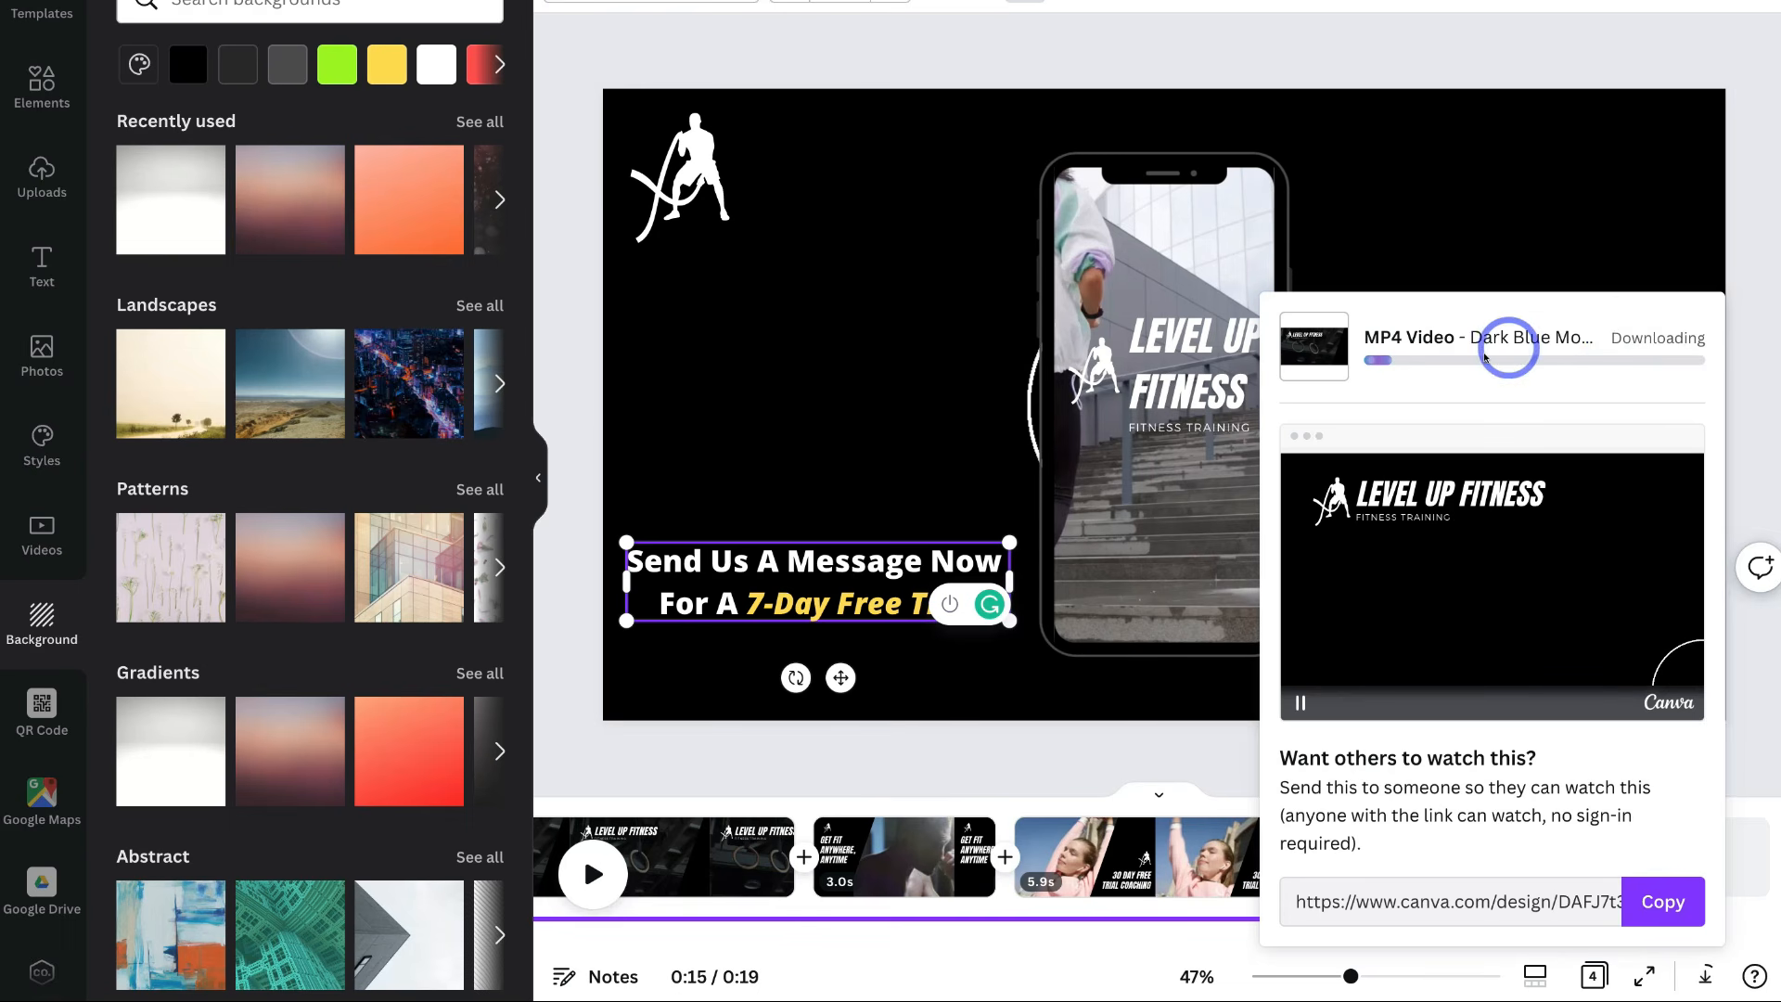